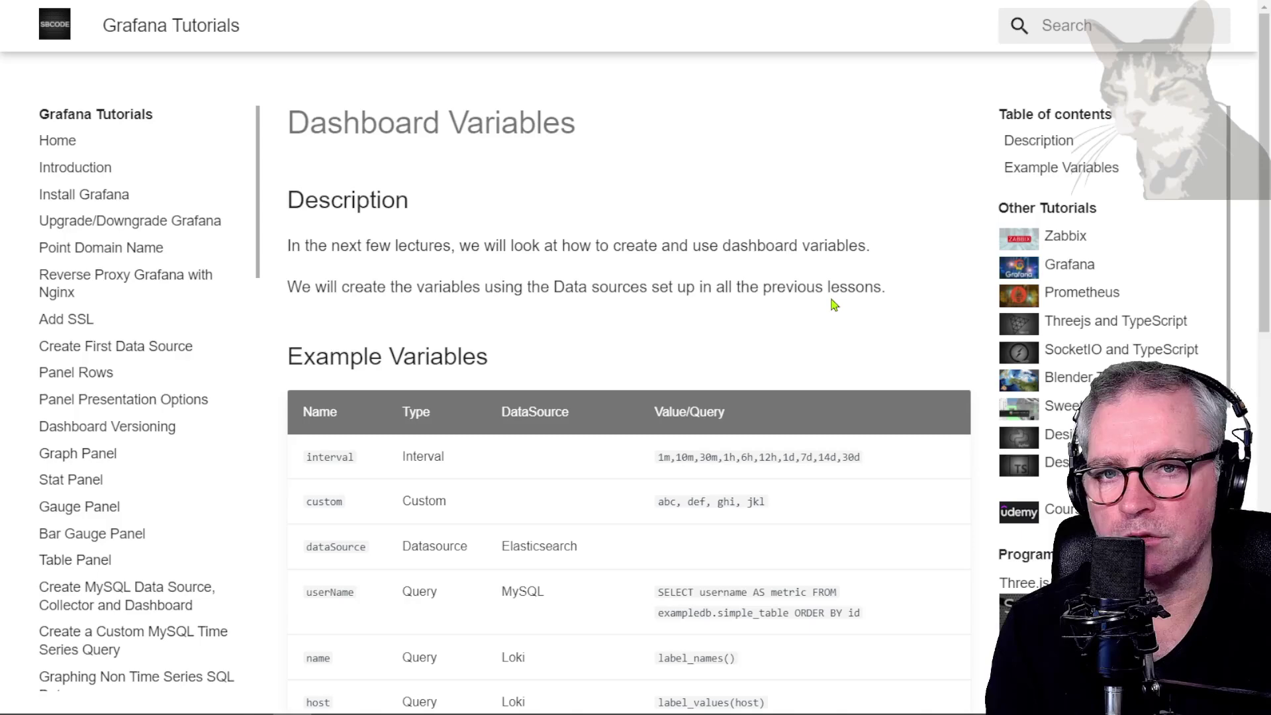
Step: Review the Example Variables table on the Dashboard Variables tutorial page
{"action": "scroll", "coordinate": [529, 454], "scroll_direction": "down", "scroll_amount": 6}
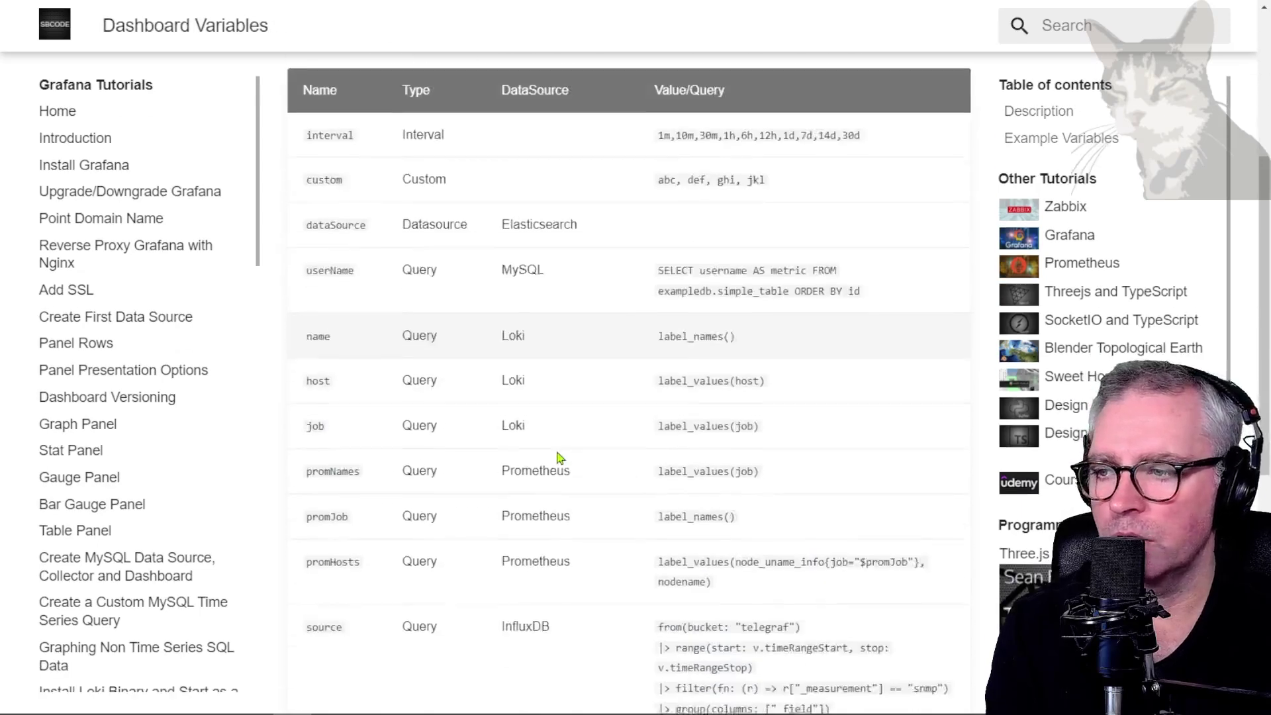
{"action": "scroll", "coordinate": [562, 451], "scroll_direction": "up", "scroll_amount": 6}
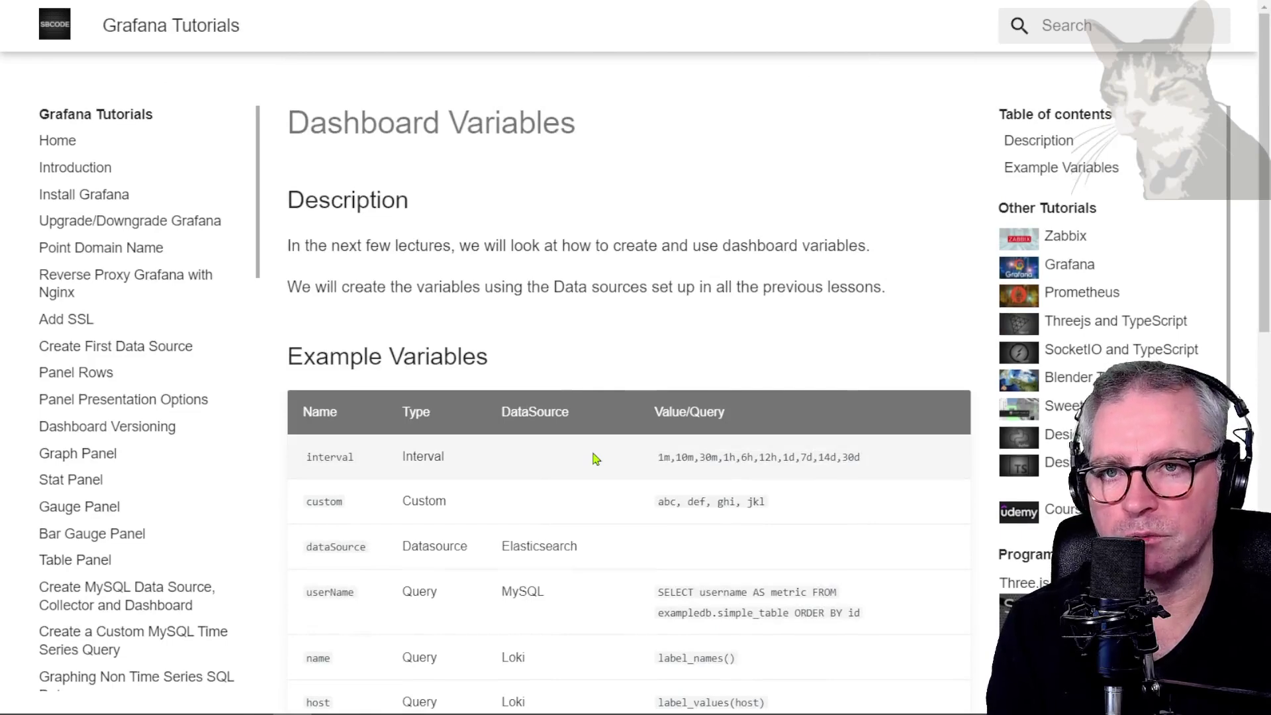
{"action": "scroll", "coordinate": [595, 458], "scroll_direction": "down", "scroll_amount": 6}
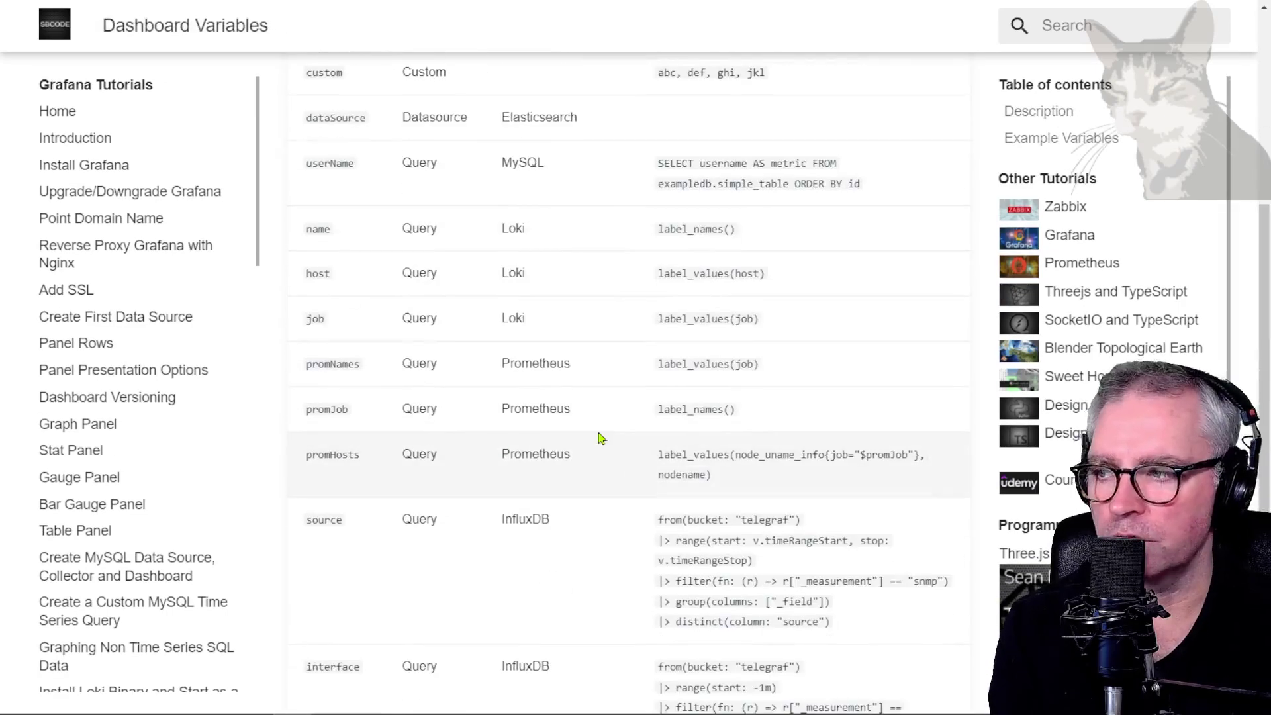
{"action": "scroll", "coordinate": [600, 438], "scroll_direction": "down", "scroll_amount": 3}
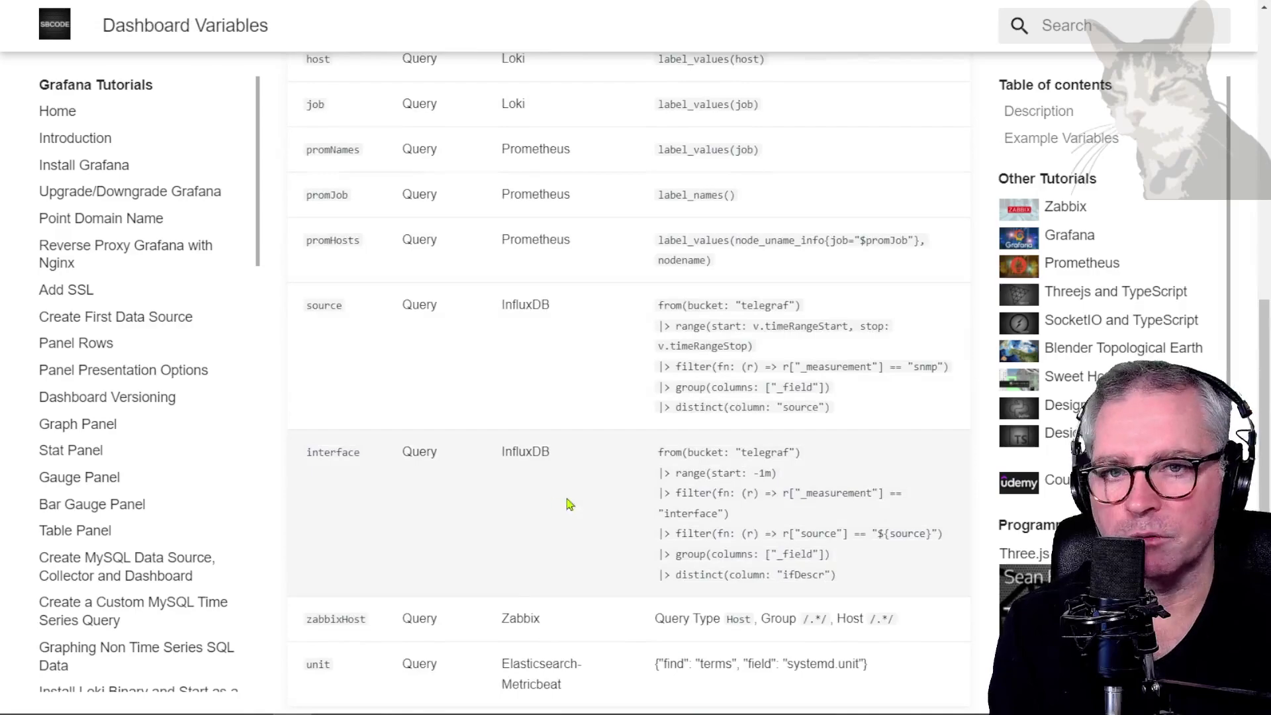
{"action": "scroll", "coordinate": [569, 504], "scroll_direction": "down", "scroll_amount": 2}
{"action": "scroll", "coordinate": [556, 553], "scroll_direction": "up", "scroll_amount": 2}
{"action": "scroll", "coordinate": [534, 536], "scroll_direction": "up", "scroll_amount": 1}
Step: Switch to Grafana, open the 1 Node Exporter for Prometheus dashboard and view the available JOB variable options
{"action": "key", "text": "alt+Tab"}
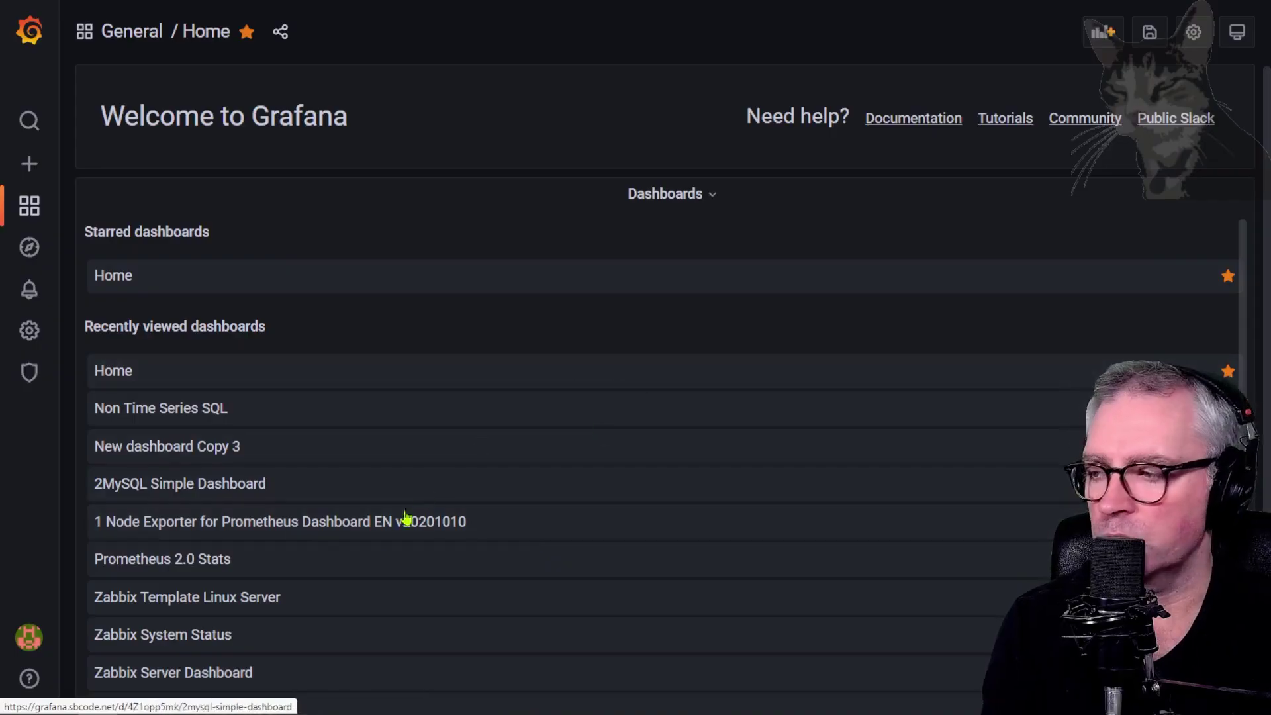
{"action": "left_click", "coordinate": [262, 523]}
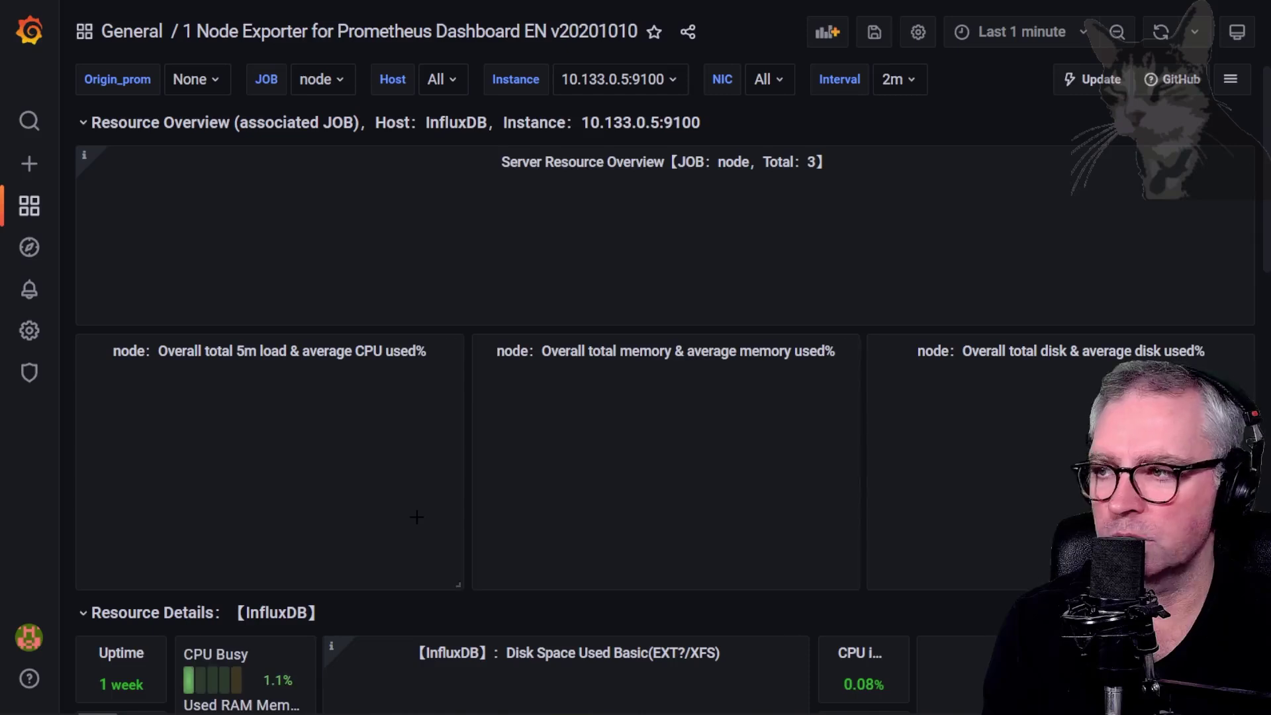
{"action": "left_click", "coordinate": [218, 80]}
{"action": "left_click", "coordinate": [355, 79]}
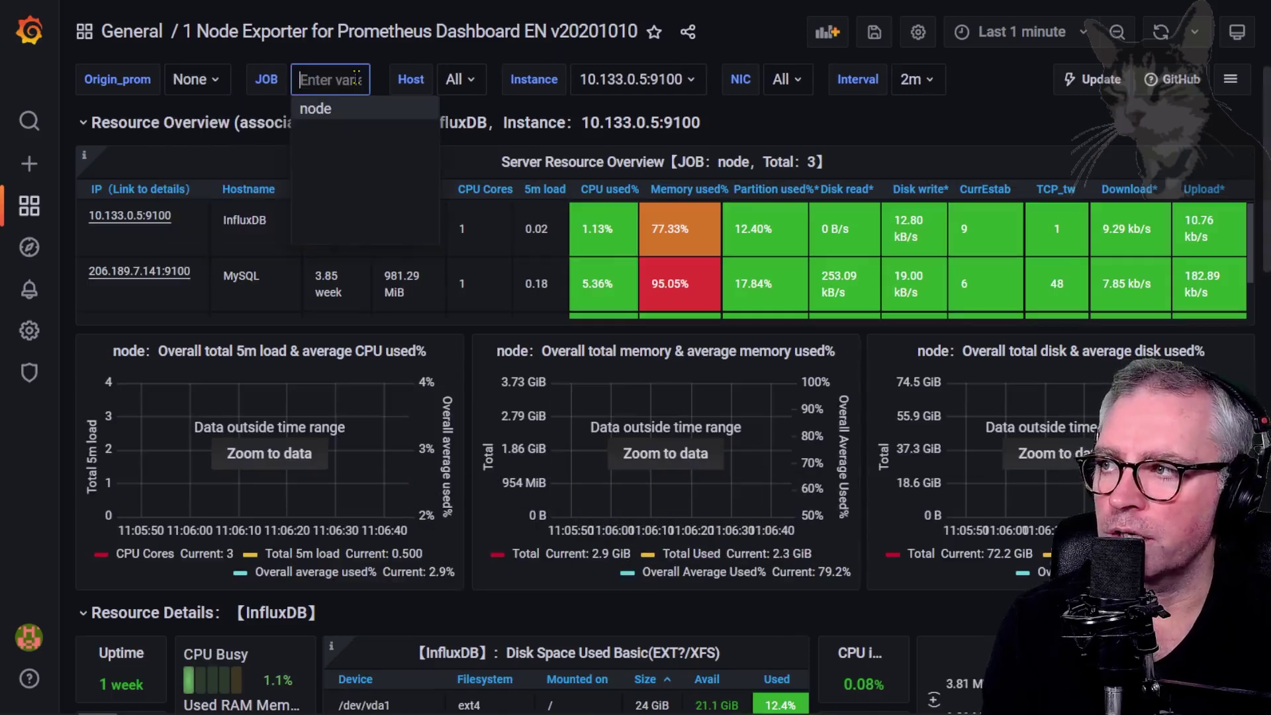
Step: Set the dashboard's Host variable to Grafana and examine the resource panels for that host
{"action": "left_click", "coordinate": [474, 82]}
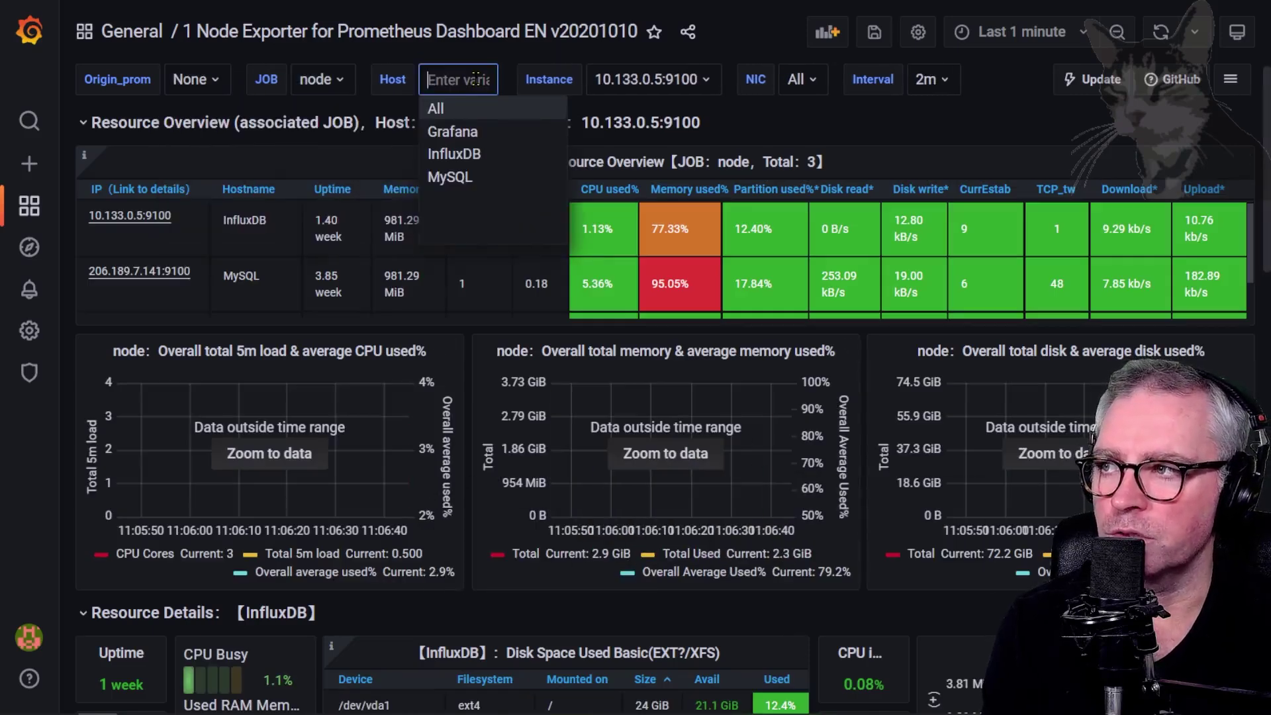
{"action": "left_click", "coordinate": [450, 132]}
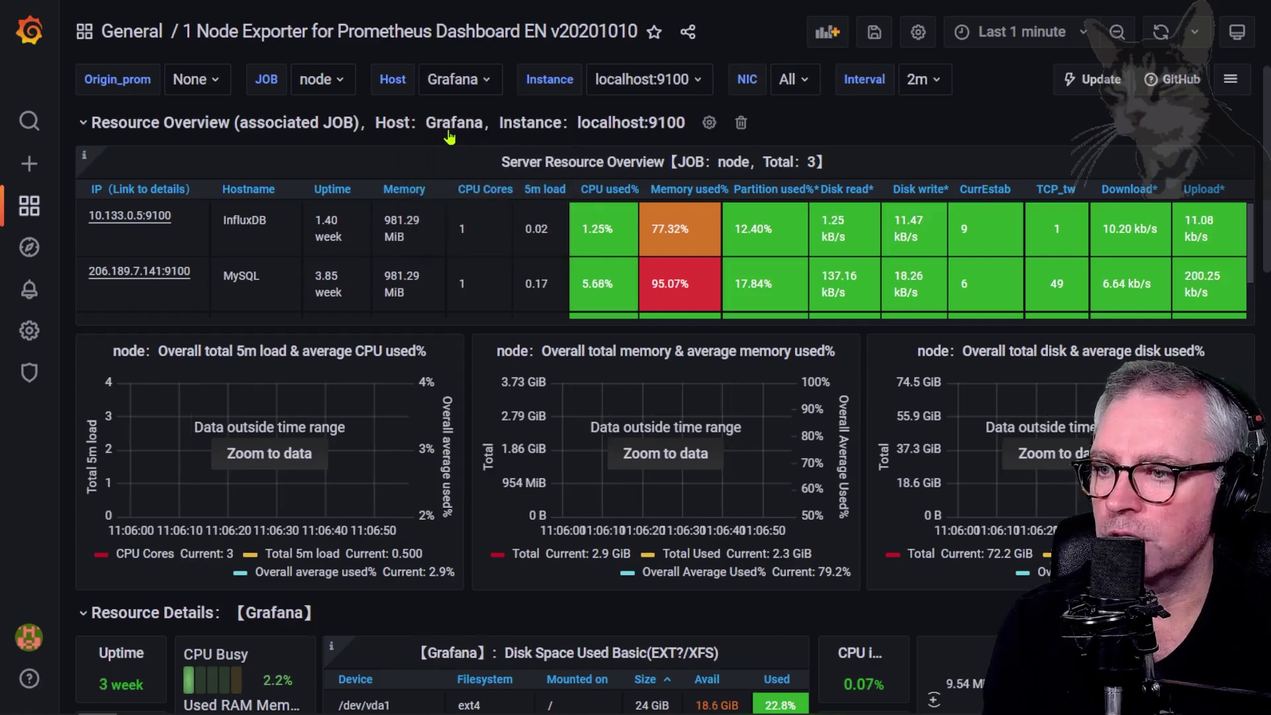
{"action": "scroll", "coordinate": [661, 457], "scroll_direction": "down", "scroll_amount": 3}
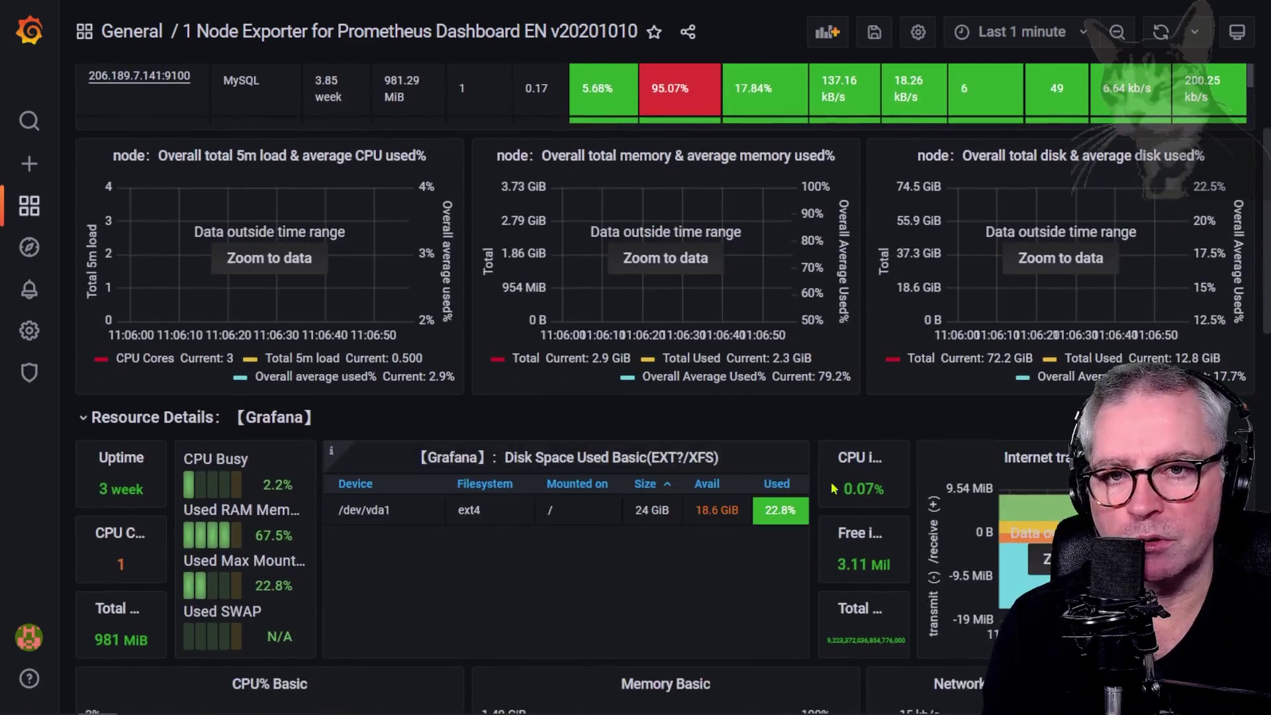
{"action": "scroll", "coordinate": [522, 411], "scroll_direction": "up", "scroll_amount": 3}
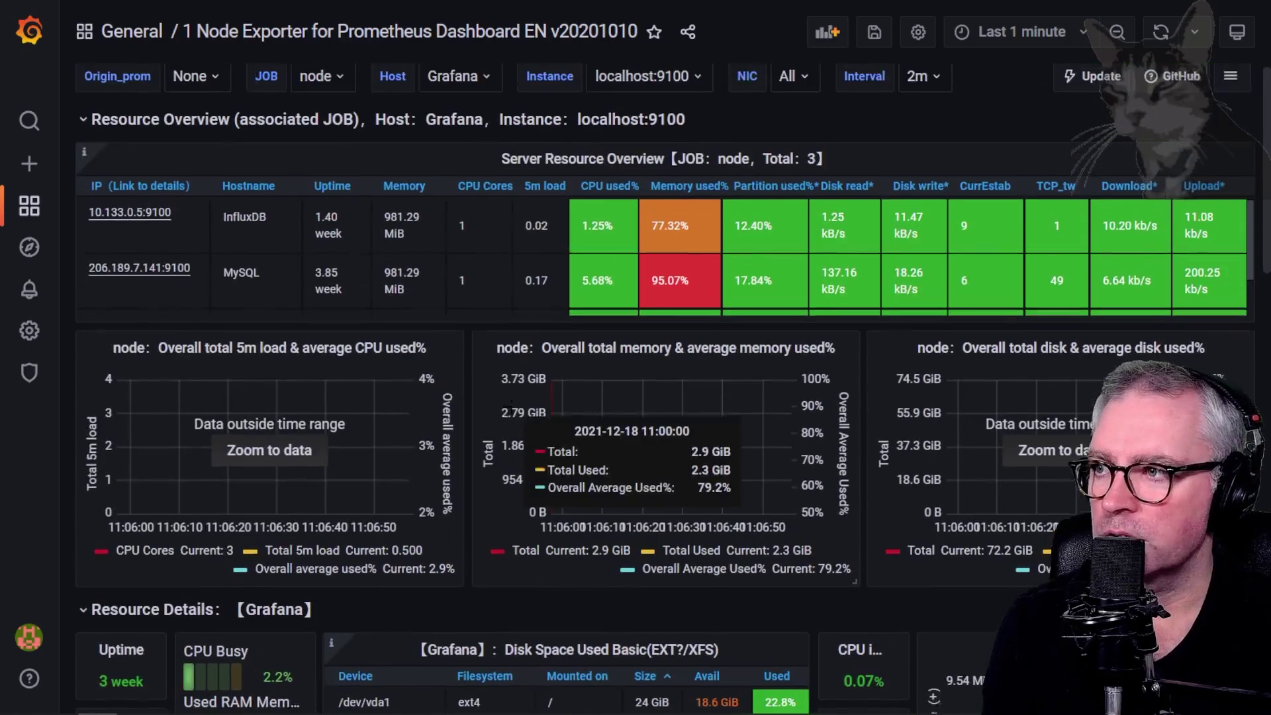
Step: Switch the Host variable to InfluxDB and examine that host's resource details
{"action": "left_click", "coordinate": [482, 81]}
{"action": "left_click", "coordinate": [454, 153]}
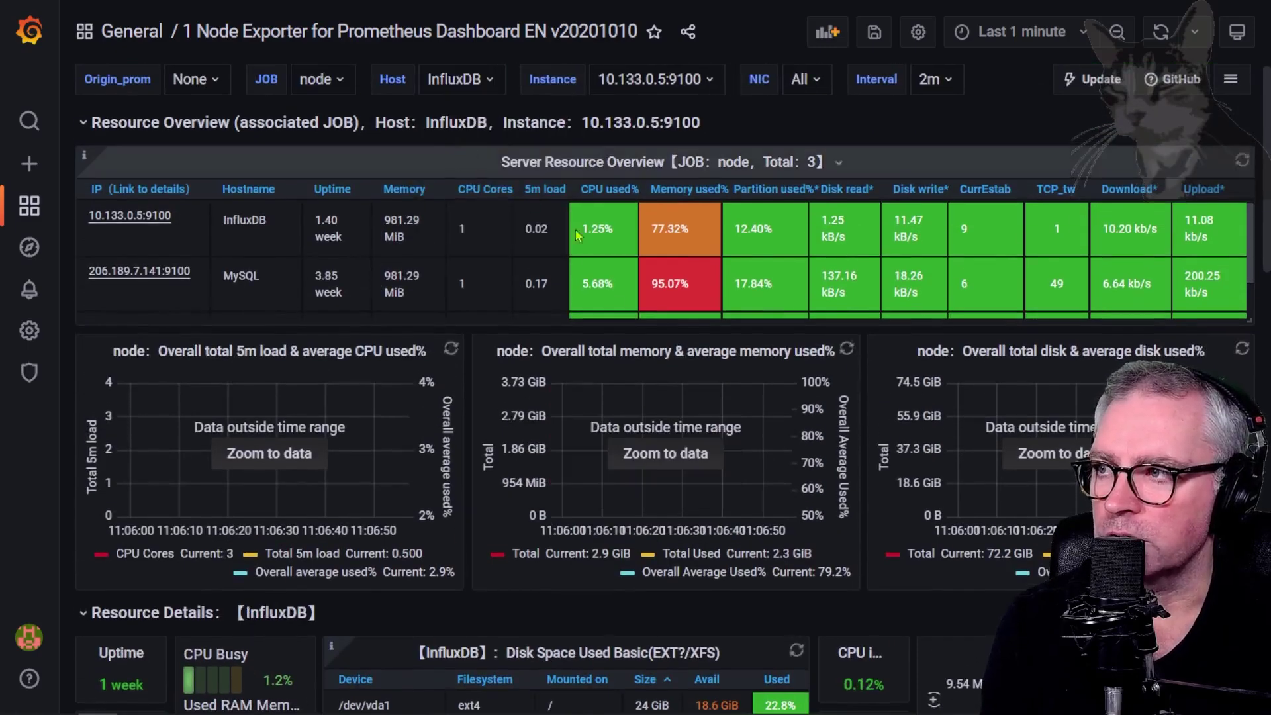
{"action": "scroll", "coordinate": [745, 425], "scroll_direction": "down", "scroll_amount": 5}
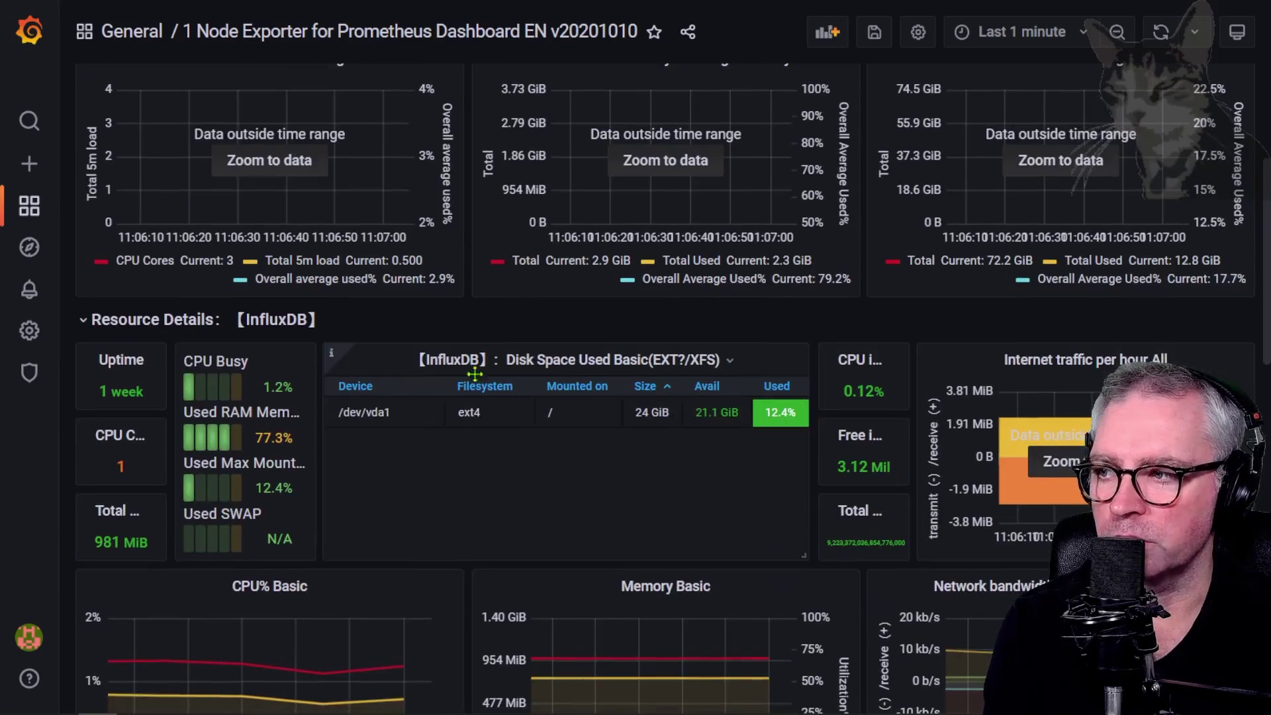
{"action": "scroll", "coordinate": [450, 367], "scroll_direction": "down", "scroll_amount": 3}
{"action": "scroll", "coordinate": [464, 265], "scroll_direction": "up", "scroll_amount": 10}
Step: Switch the Host variable to MySQL and examine that host's resource details
{"action": "left_click", "coordinate": [482, 80]}
{"action": "left_click", "coordinate": [495, 173]}
{"action": "scroll", "coordinate": [595, 425], "scroll_direction": "down", "scroll_amount": 5}
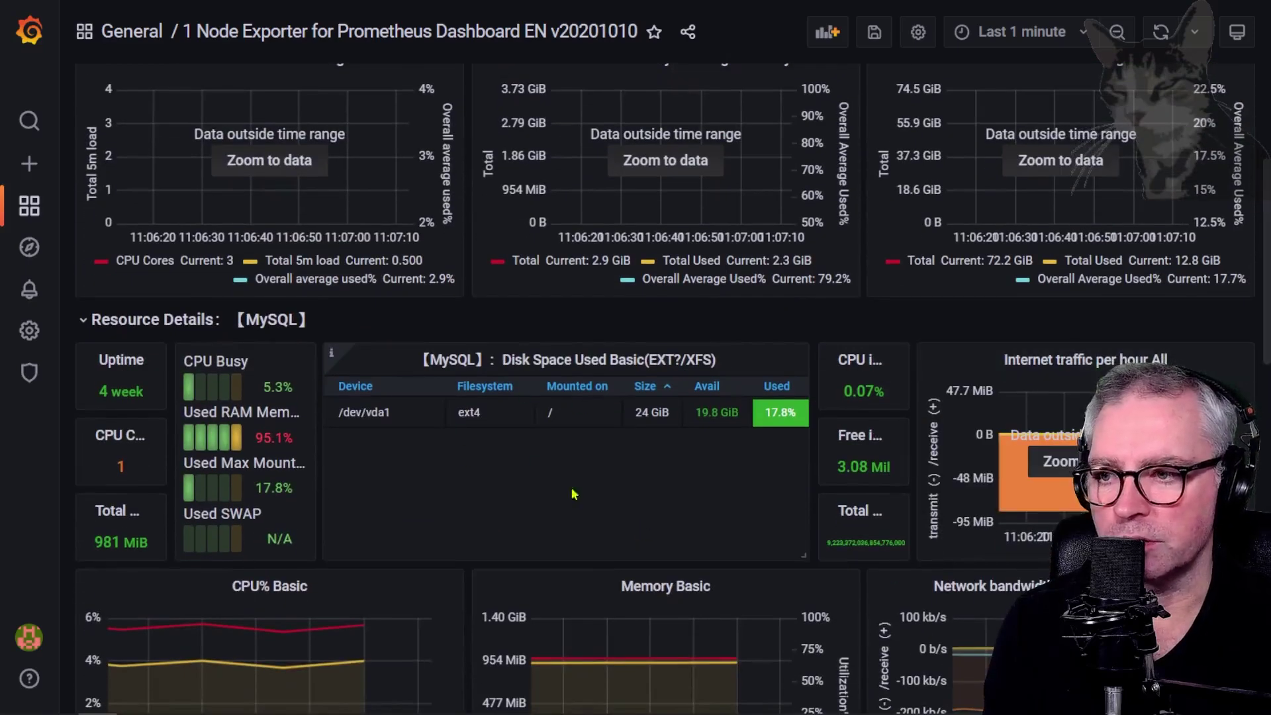
{"action": "scroll", "coordinate": [616, 529], "scroll_direction": "up", "scroll_amount": 5}
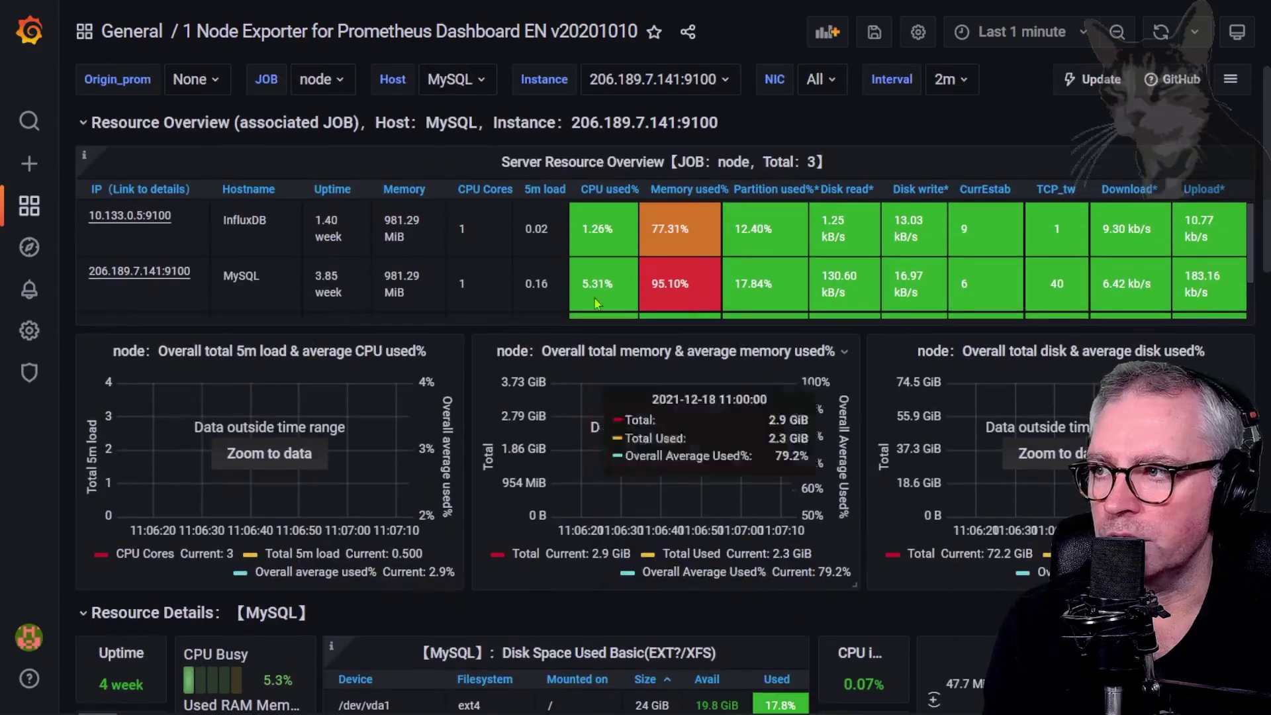
{"action": "left_click", "coordinate": [470, 80]}
{"action": "key", "text": "Return"}
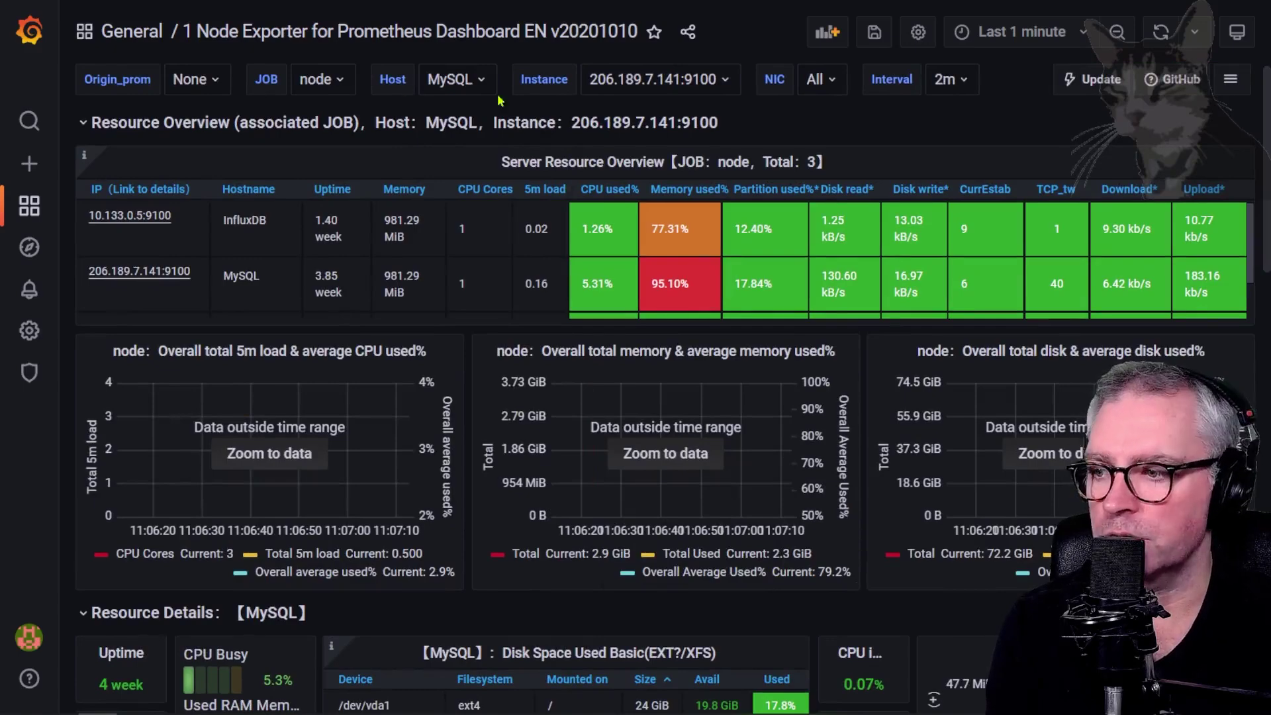
Step: Open the Disk Space Used Basic panel for editing and examine how its query uses $node, keeping the MySQL host selected
{"action": "scroll", "coordinate": [523, 278], "scroll_direction": "down", "scroll_amount": 2}
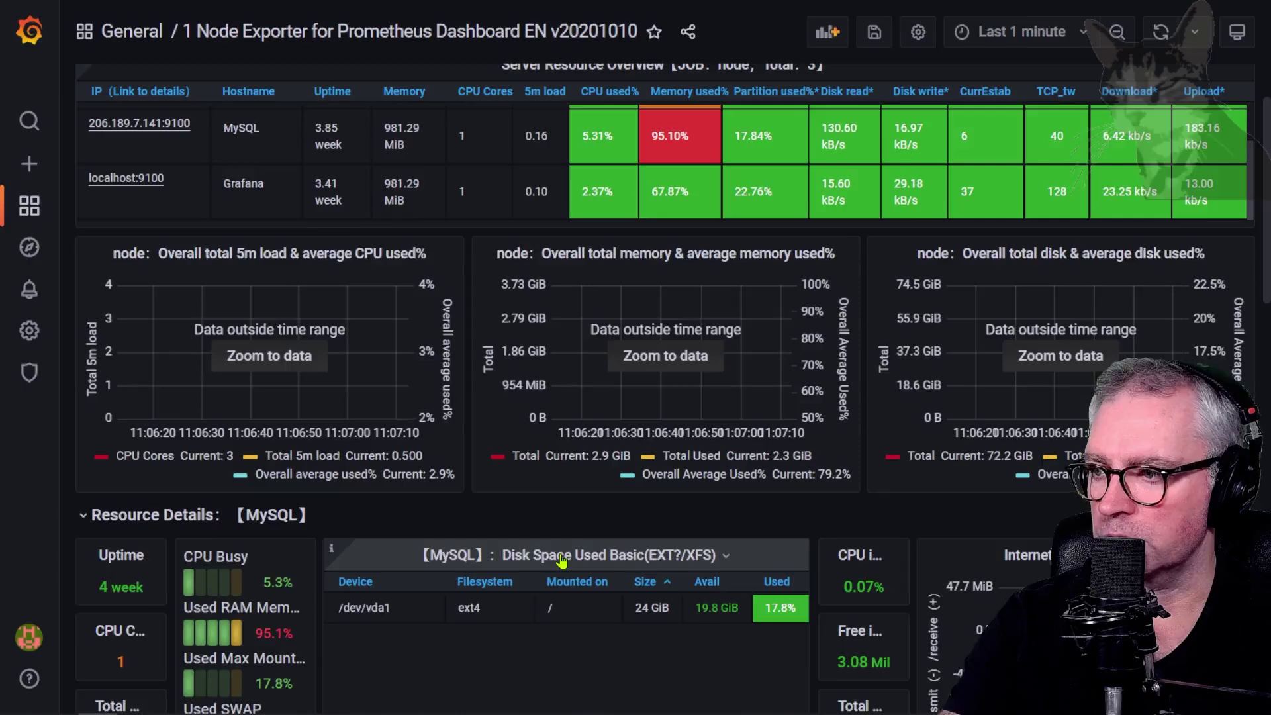
{"action": "key", "text": "e"}
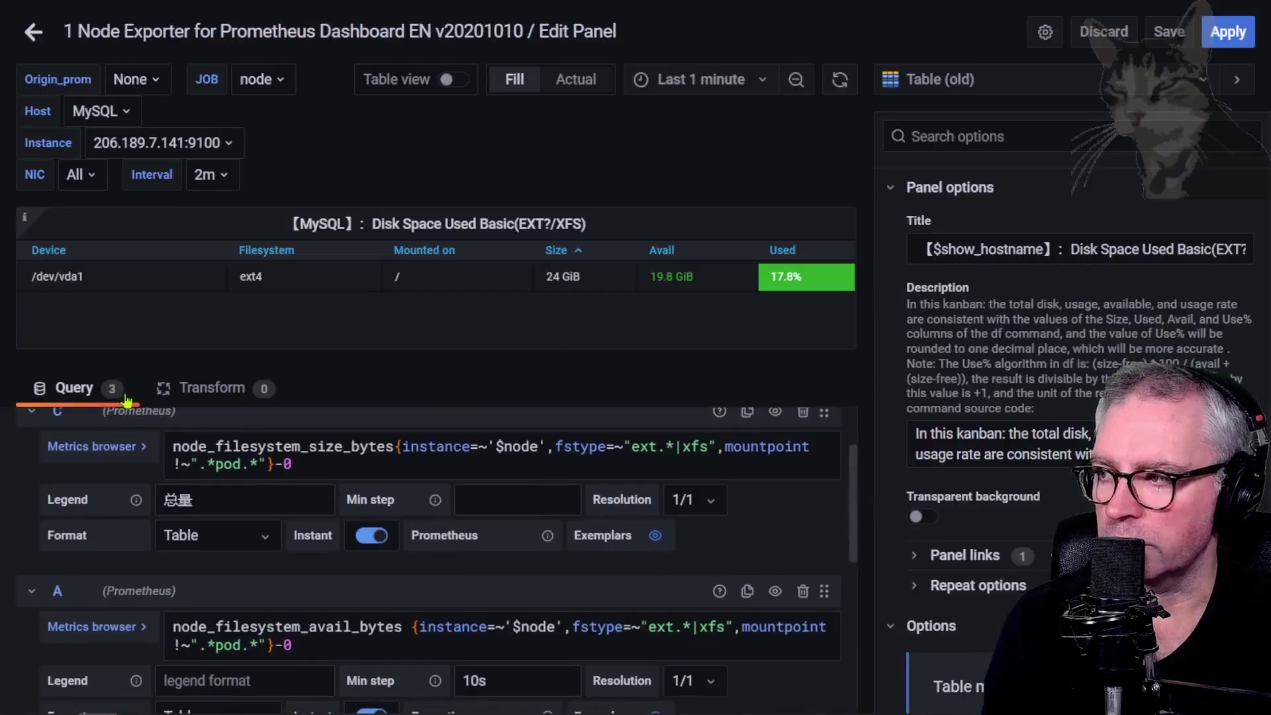
{"action": "left_click_drag", "start_coordinate": [497, 446], "coordinate": [550, 449]}
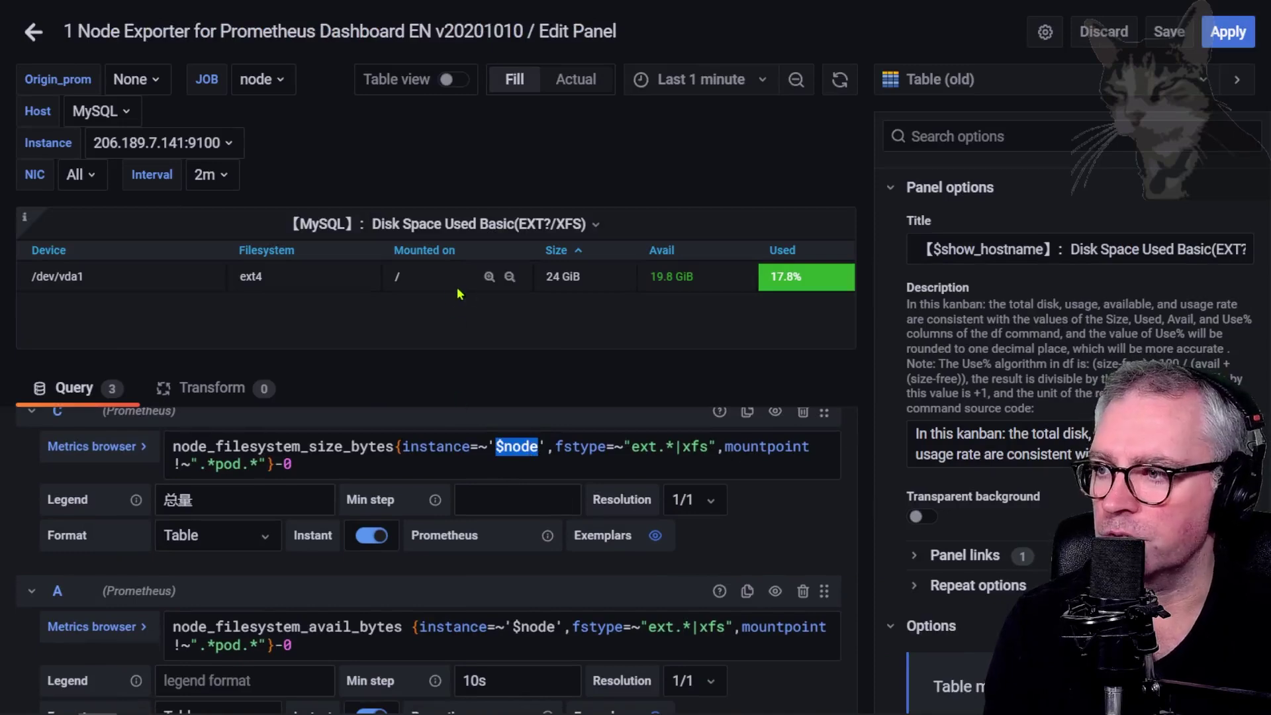
{"action": "left_click", "coordinate": [99, 110]}
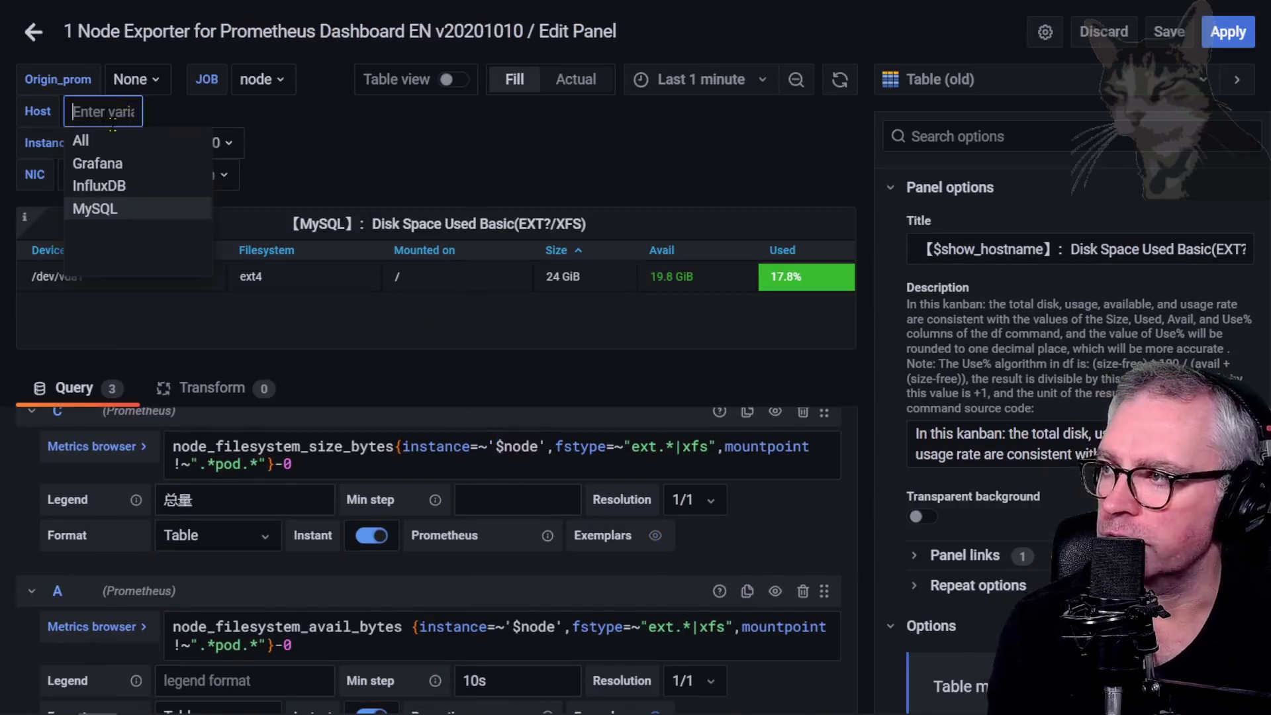
{"action": "left_click", "coordinate": [126, 208]}
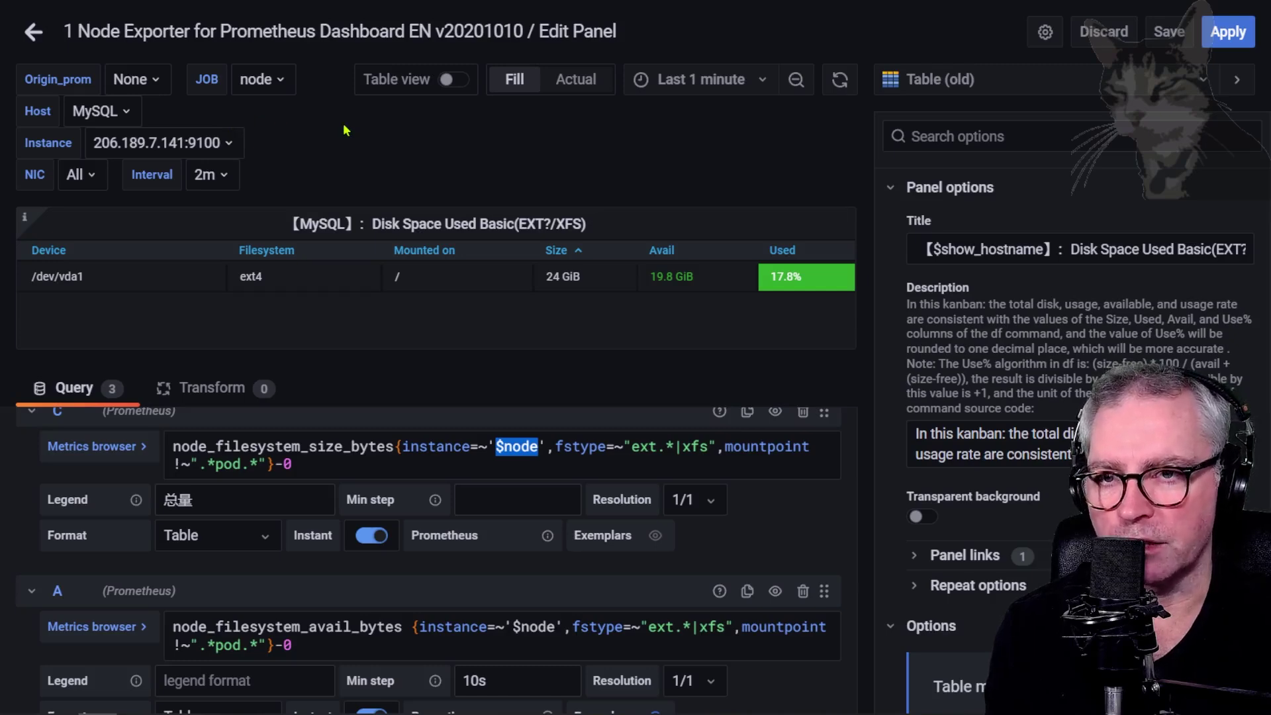
Step: Leave the panel editor and create a new dashboard from the dashboard management page
{"action": "left_click", "coordinate": [33, 31]}
{"action": "mouse_move", "coordinate": [29, 205]}
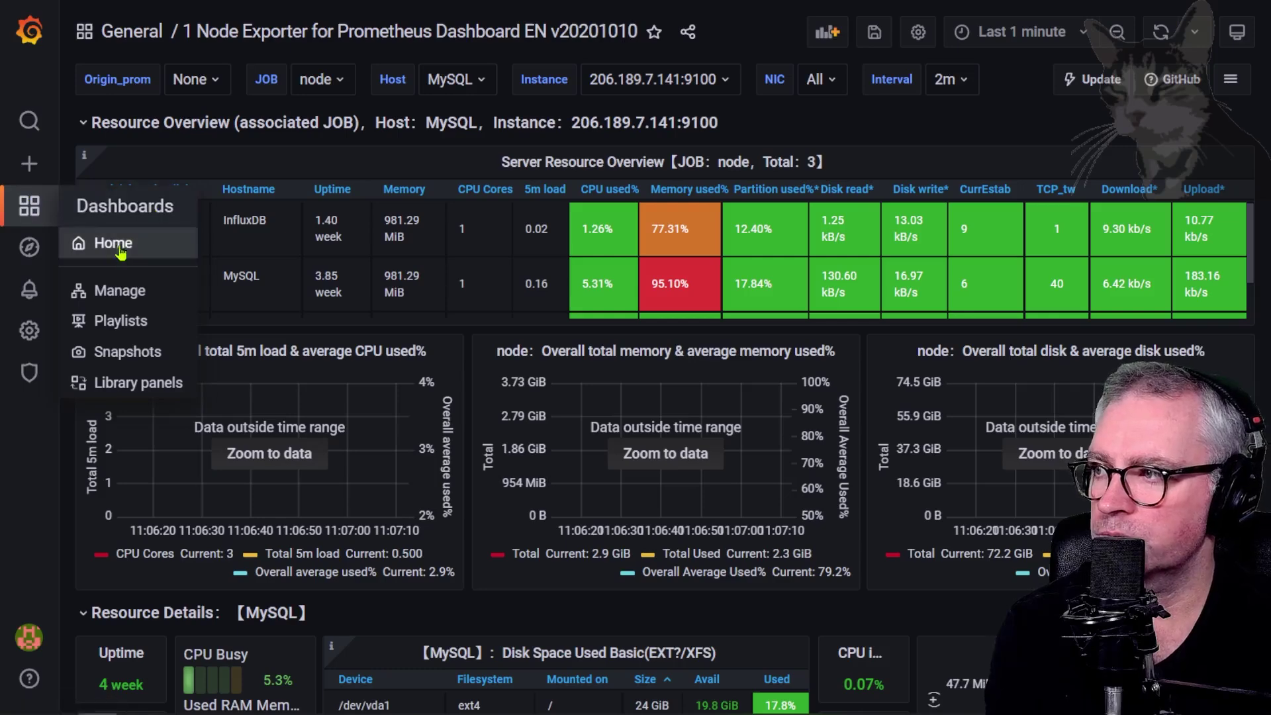
{"action": "left_click", "coordinate": [106, 291]}
{"action": "left_click", "coordinate": [669, 215]}
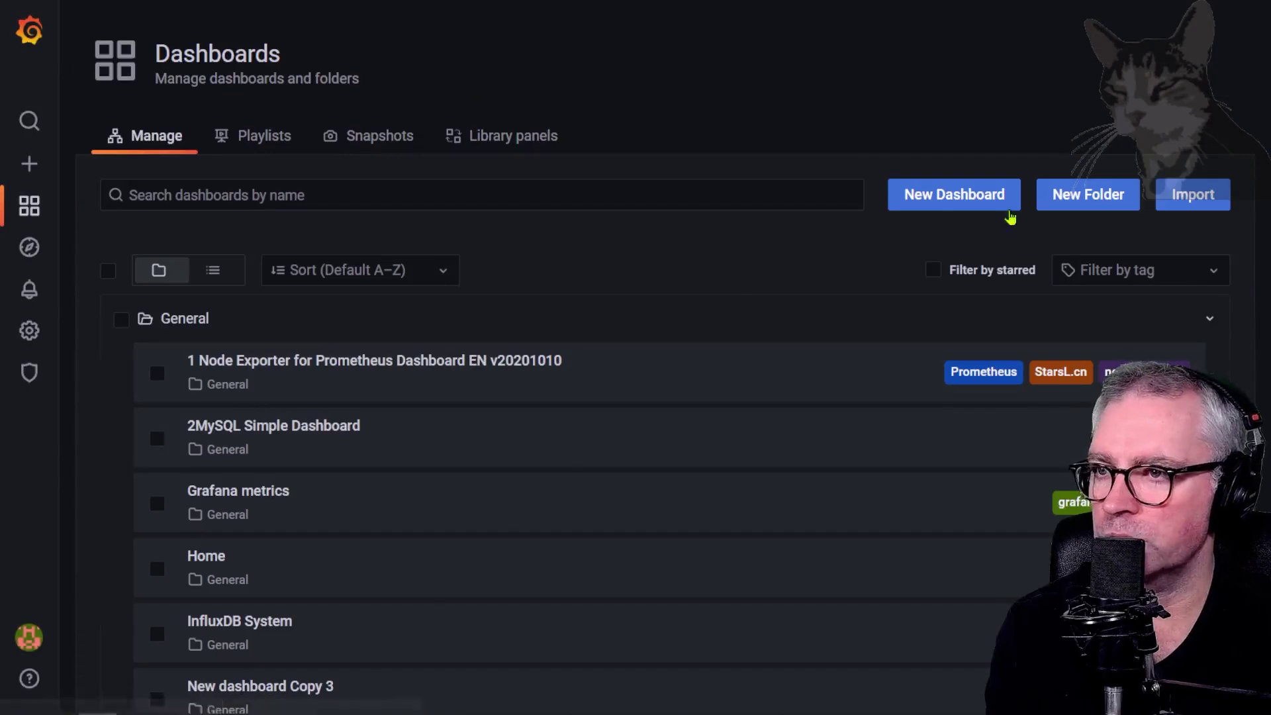
{"action": "left_click", "coordinate": [956, 197]}
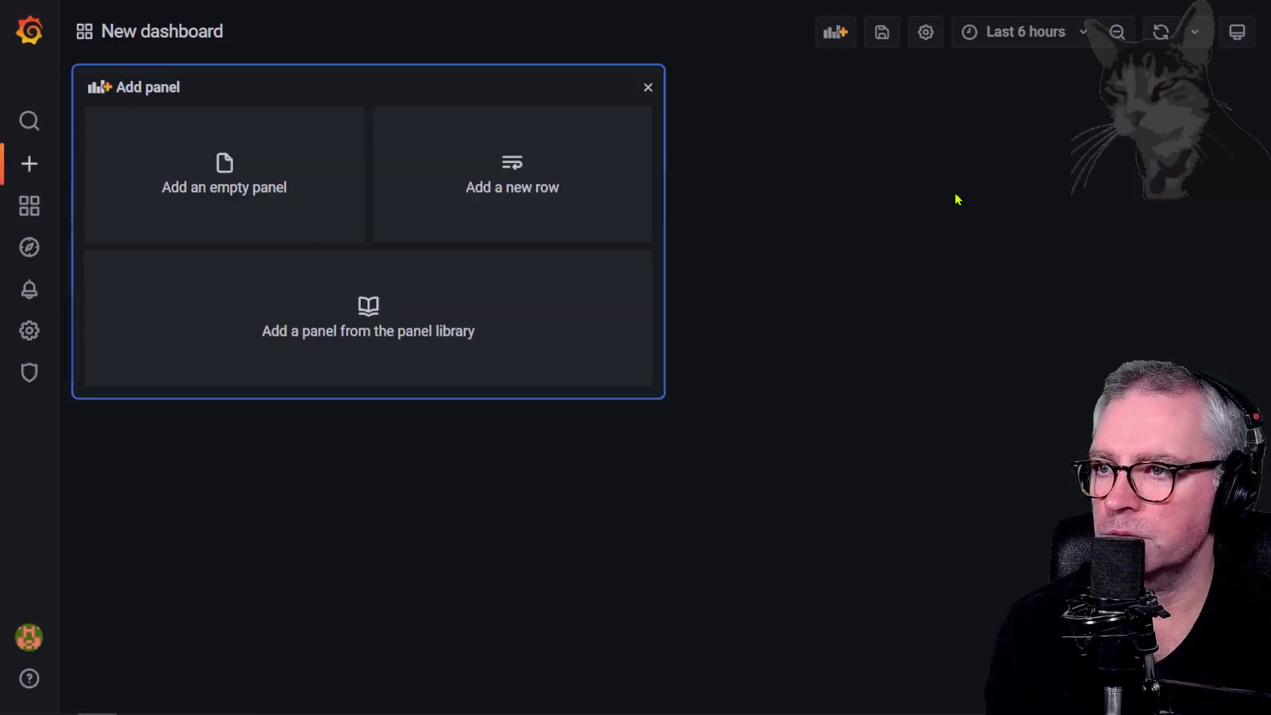
Step: Name the new dashboard "Dashboard Variables" in its settings and save it in the General folder
{"action": "left_click", "coordinate": [925, 33]}
{"action": "left_click_drag", "start_coordinate": [324, 169], "coordinate": [242, 171]}
{"action": "type", "text": "Dashb"}
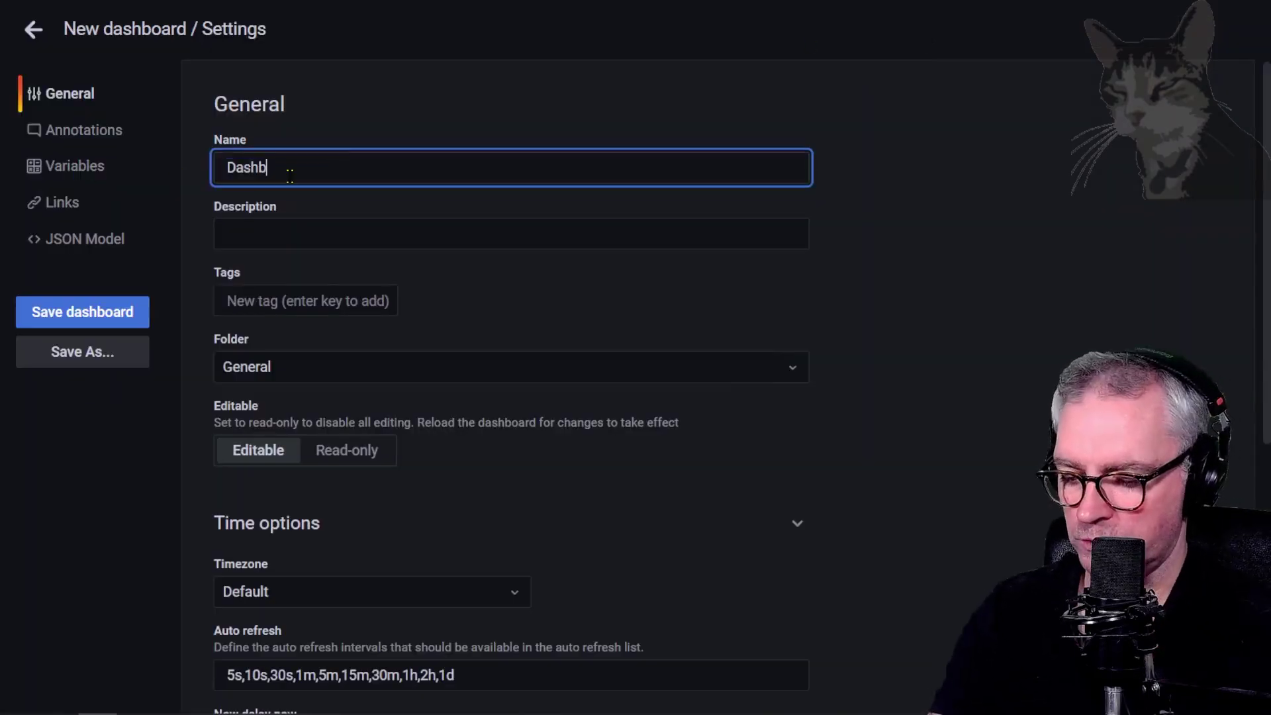
{"action": "type", "text": "oard Variables"}
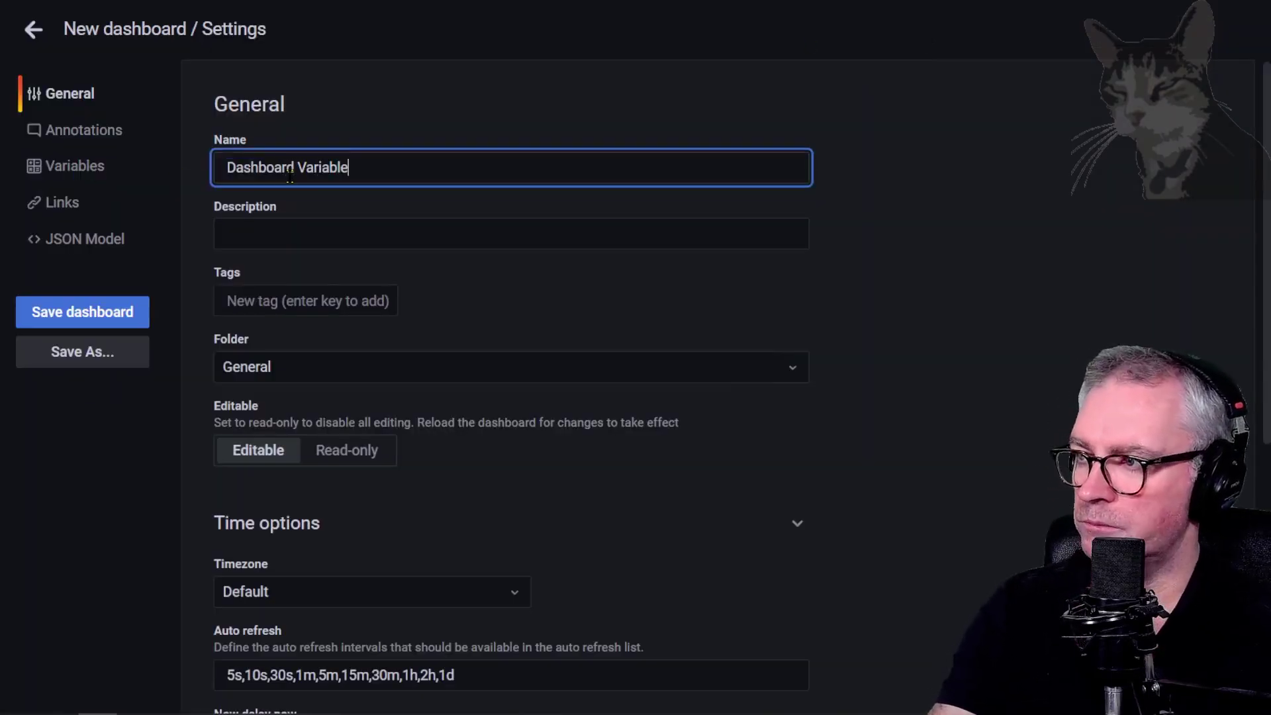
{"action": "left_click", "coordinate": [993, 311]}
{"action": "left_click", "coordinate": [104, 310]}
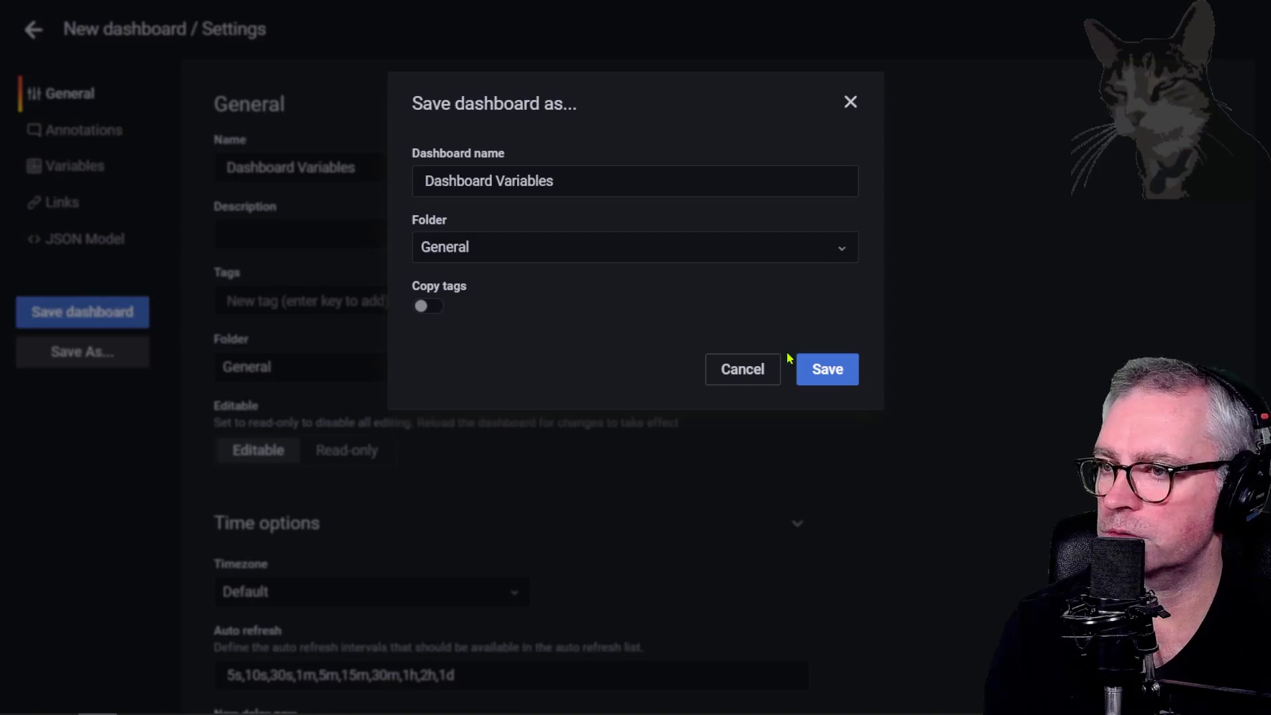
{"action": "left_click", "coordinate": [809, 366]}
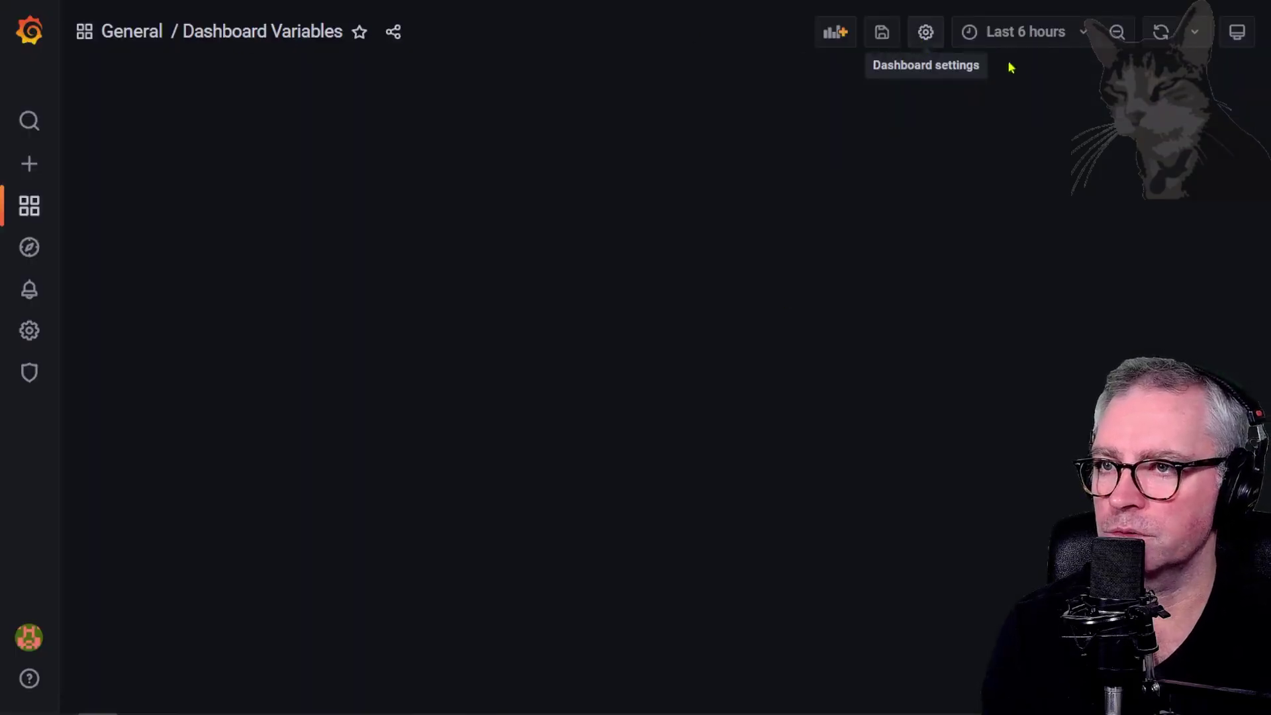
Step: Add a new variable in the dashboard settings and set its type to Interval, keeping the default interval values
{"action": "left_click", "coordinate": [926, 33]}
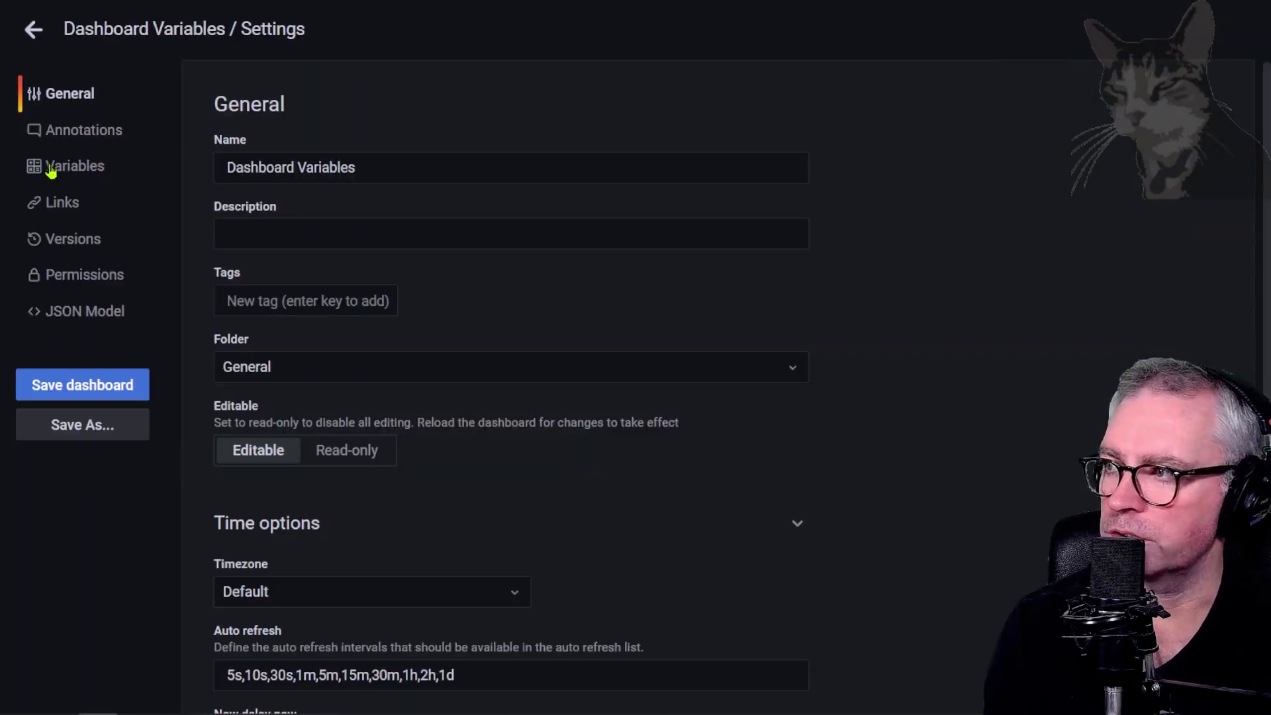
{"action": "left_click", "coordinate": [91, 174]}
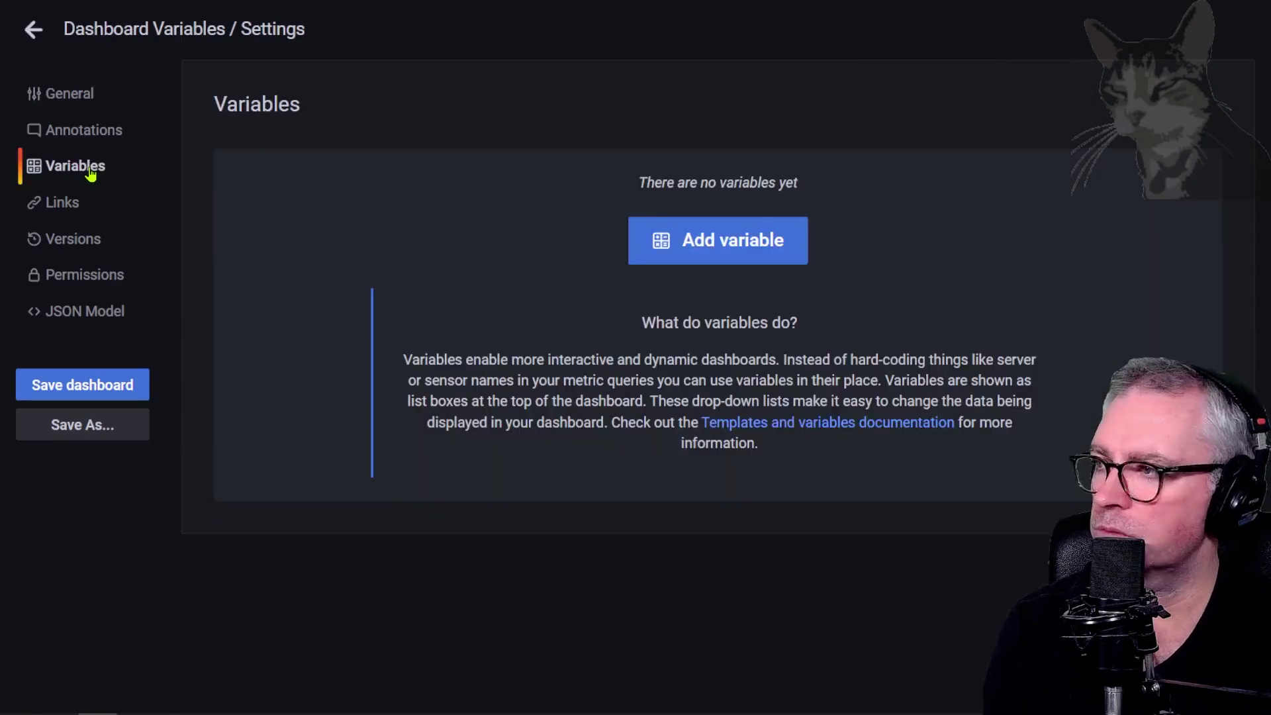
{"action": "left_click", "coordinate": [700, 245]}
{"action": "left_click", "coordinate": [718, 194]}
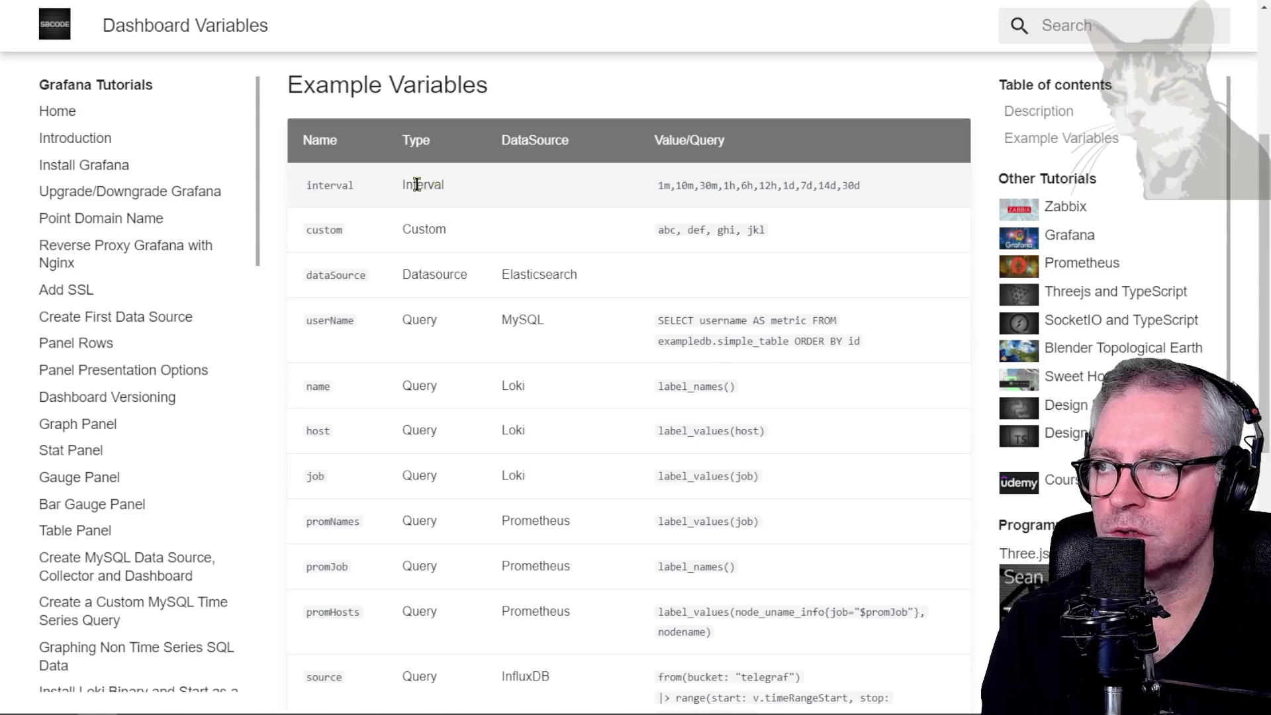
{"action": "double_click", "coordinate": [421, 186]}
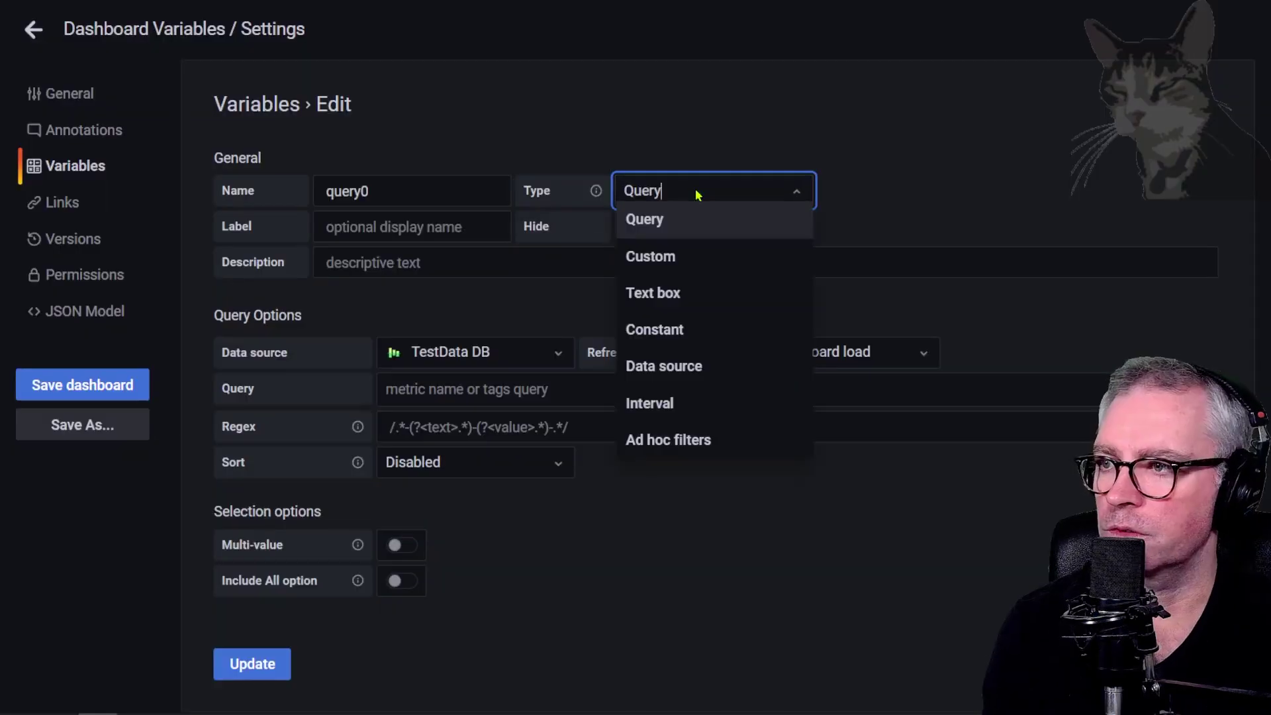
{"action": "left_click", "coordinate": [648, 407]}
{"action": "left_click_drag", "start_coordinate": [623, 352], "coordinate": [388, 353]}
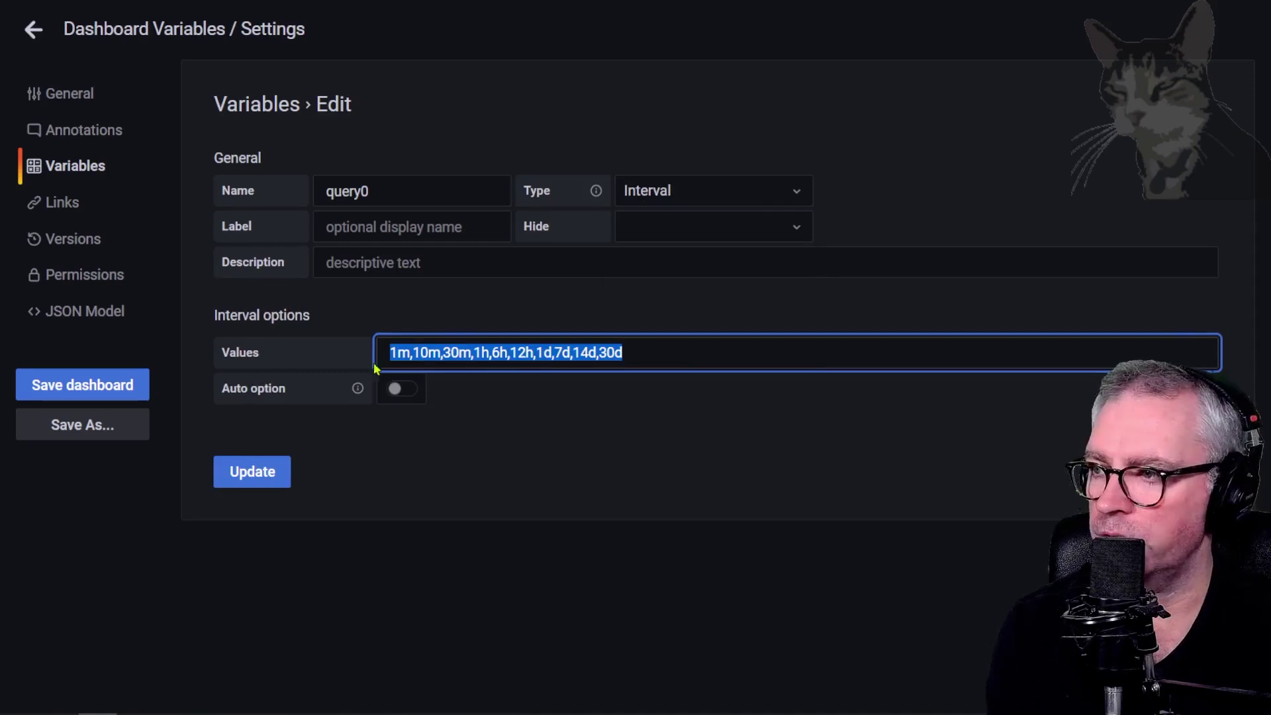
Step: Name the new variable "interval"
{"action": "double_click", "coordinate": [397, 192]}
{"action": "type", "text": "interval"}
{"action": "left_click", "coordinate": [520, 250]}
Step: Try to put a $ sign in front of the variable name "interval"
{"action": "left_click", "coordinate": [397, 195]}
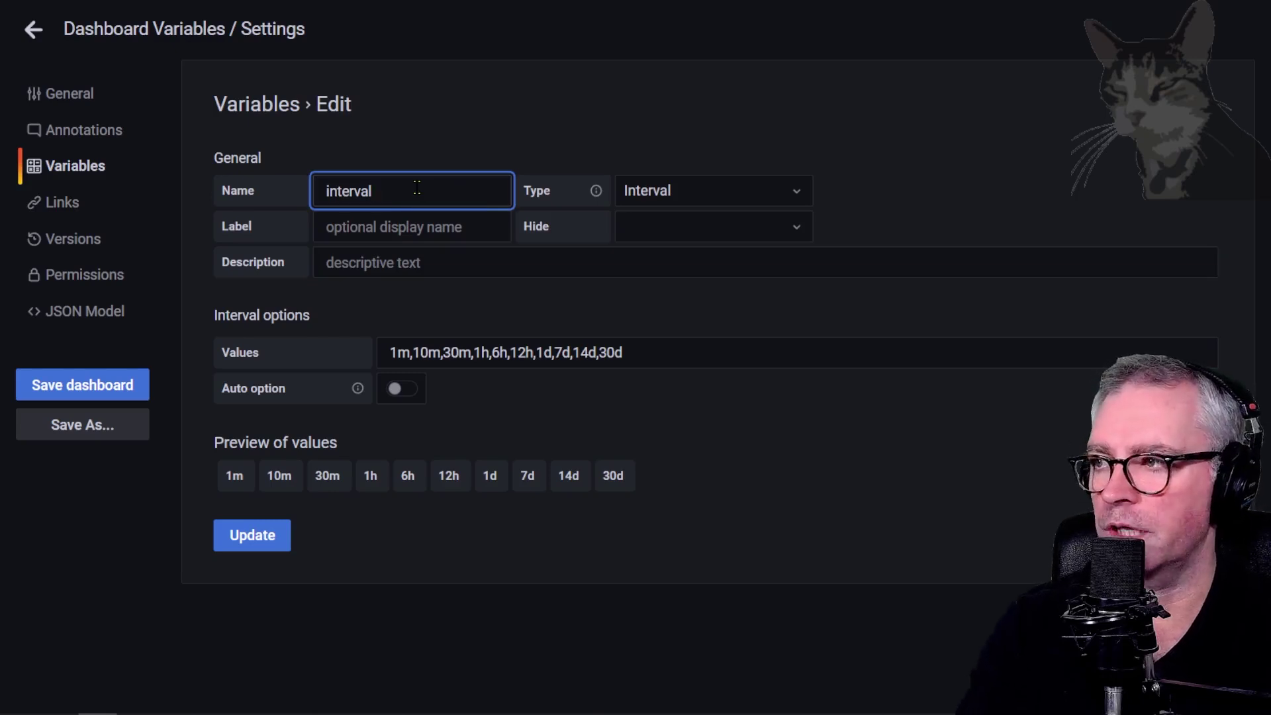
{"action": "key", "text": "Home"}
{"action": "type", "text": "$"}
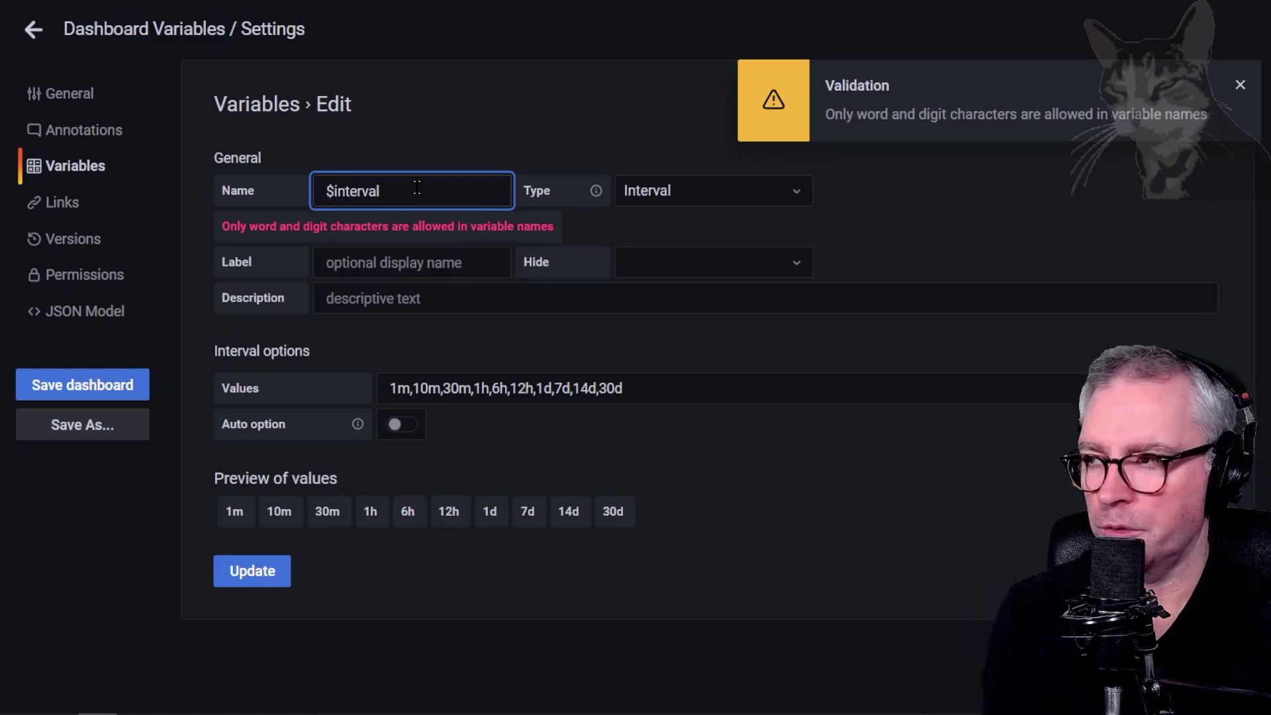
Step: Remove the $ sign from the front of the variable name, restoring it to "interval"
{"action": "key", "text": "BackSpace"}
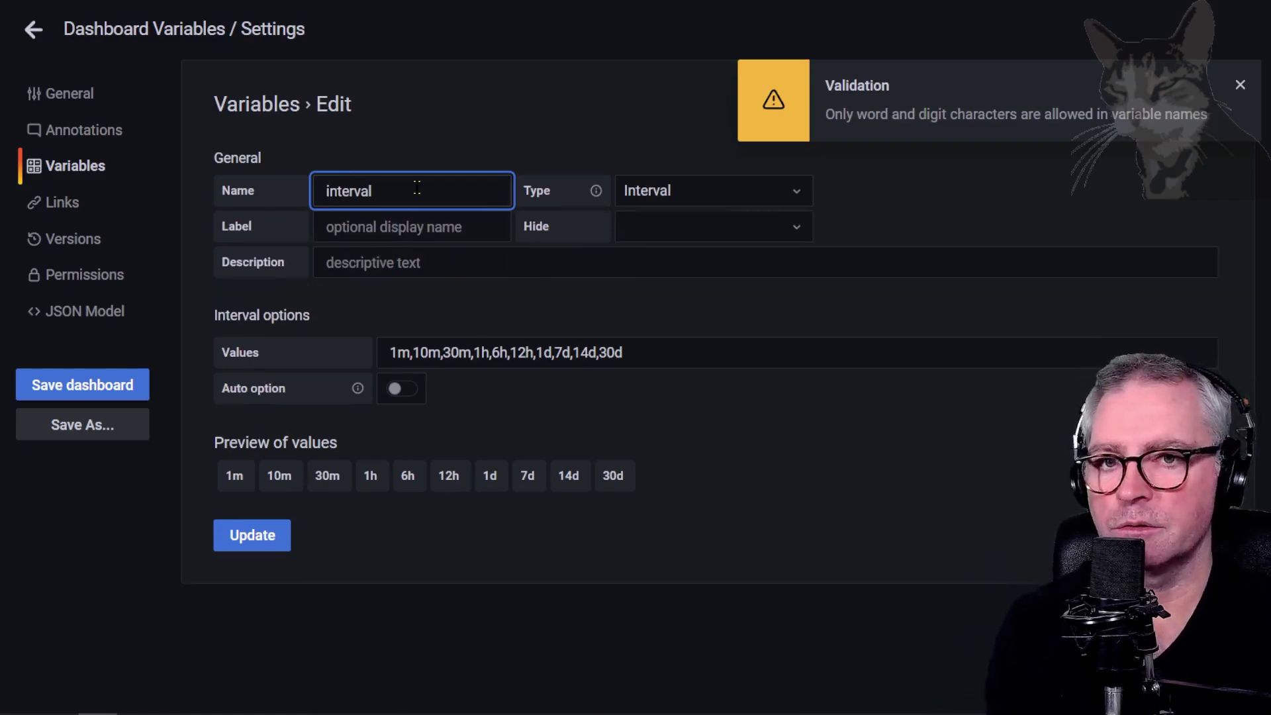
{"action": "left_click", "coordinate": [656, 287]}
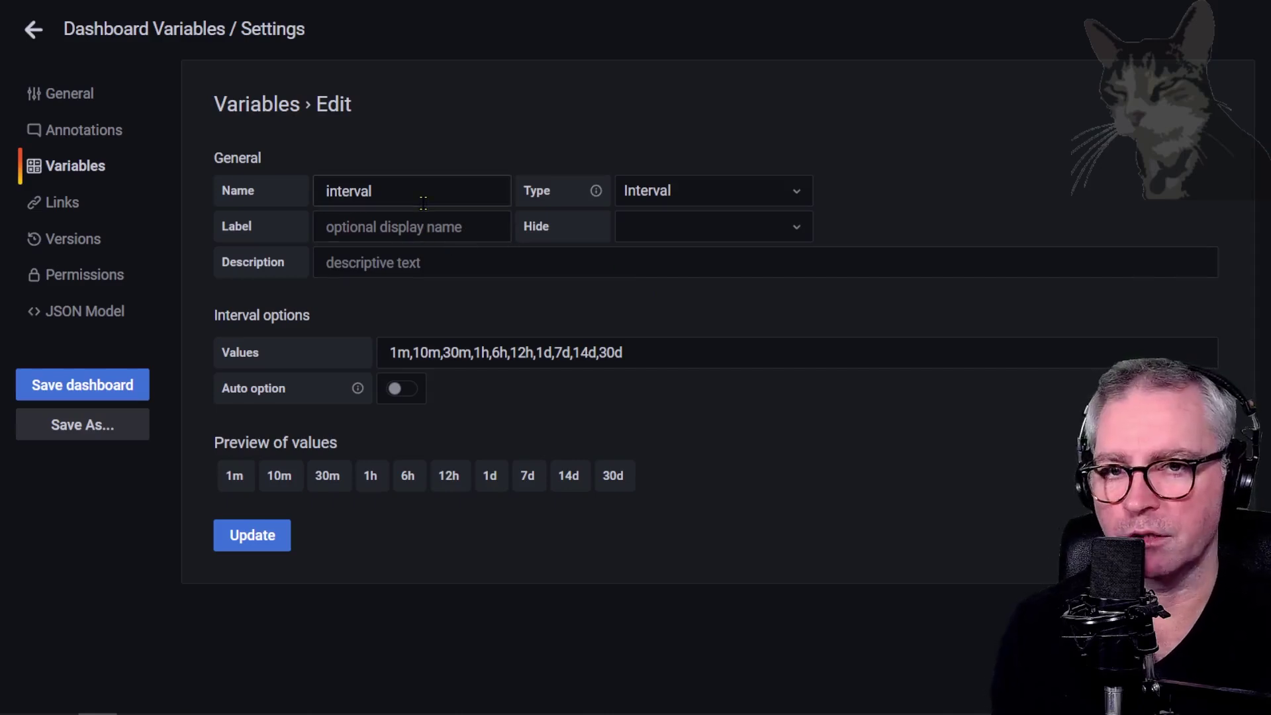
{"action": "double_click", "coordinate": [402, 194]}
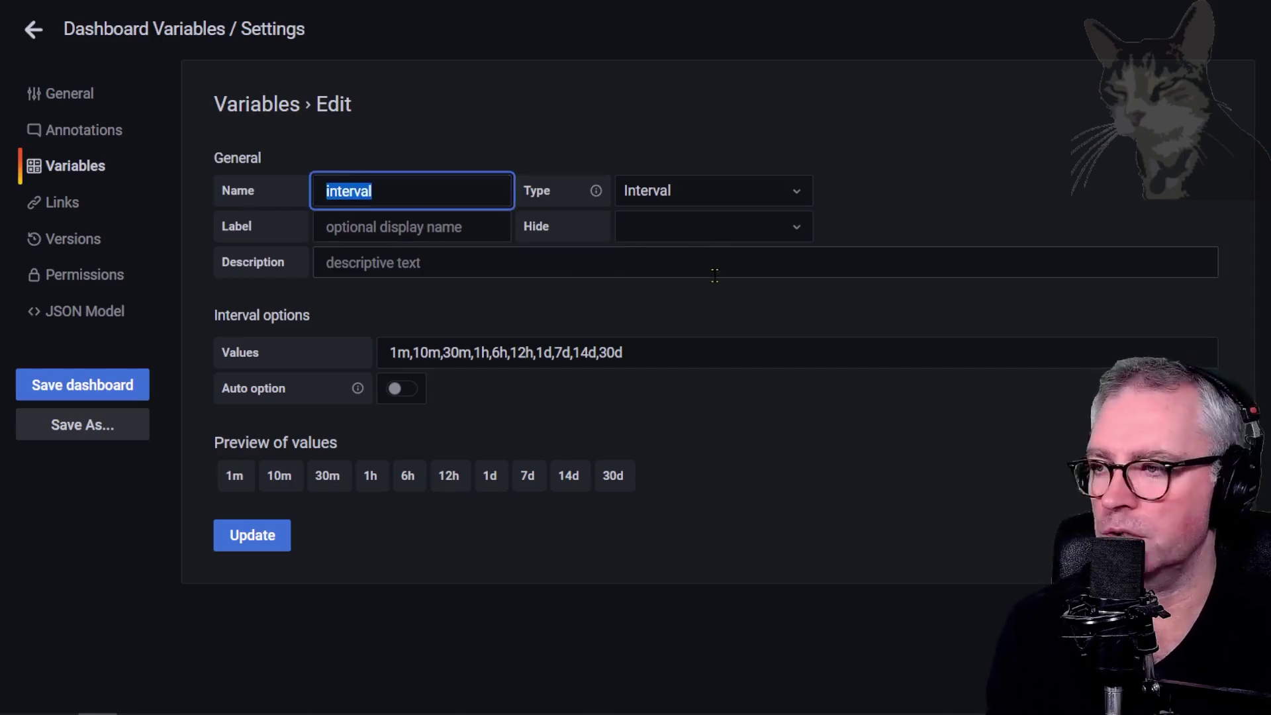
{"action": "left_click", "coordinate": [232, 477]}
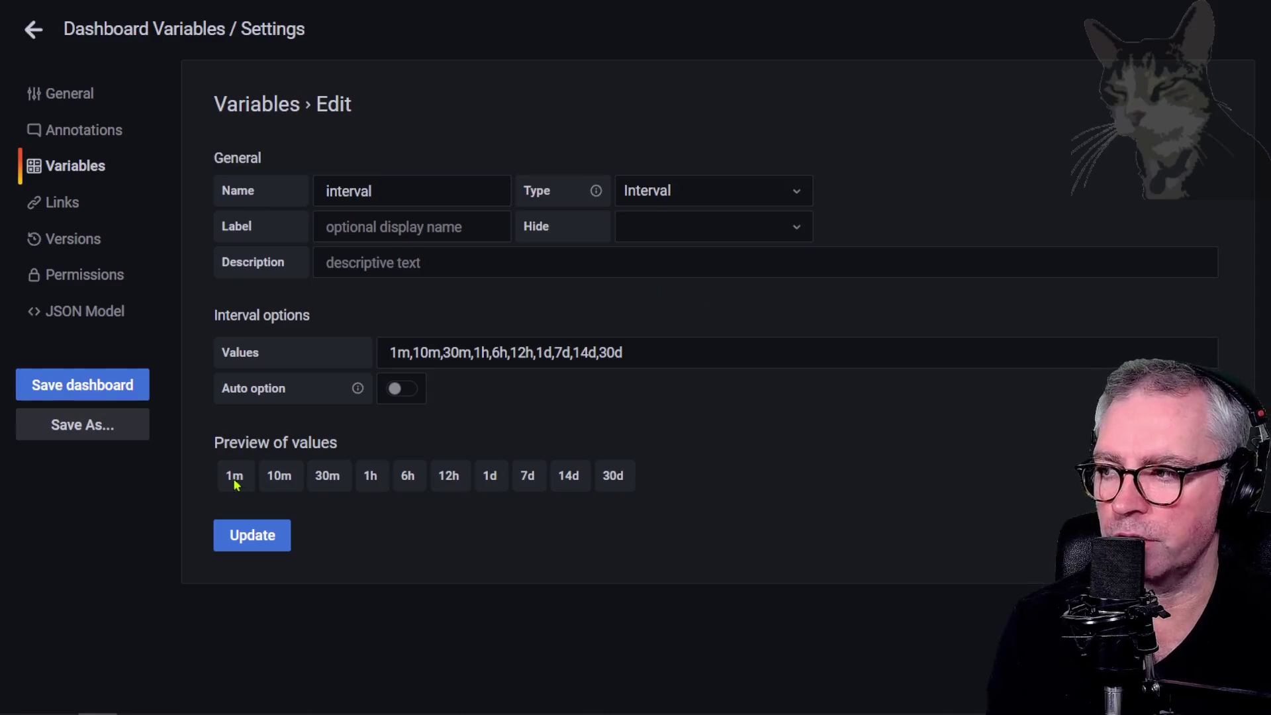
Step: Append 60d, 1y and 10y to the end of the interval variable's values
{"action": "left_click", "coordinate": [704, 354]}
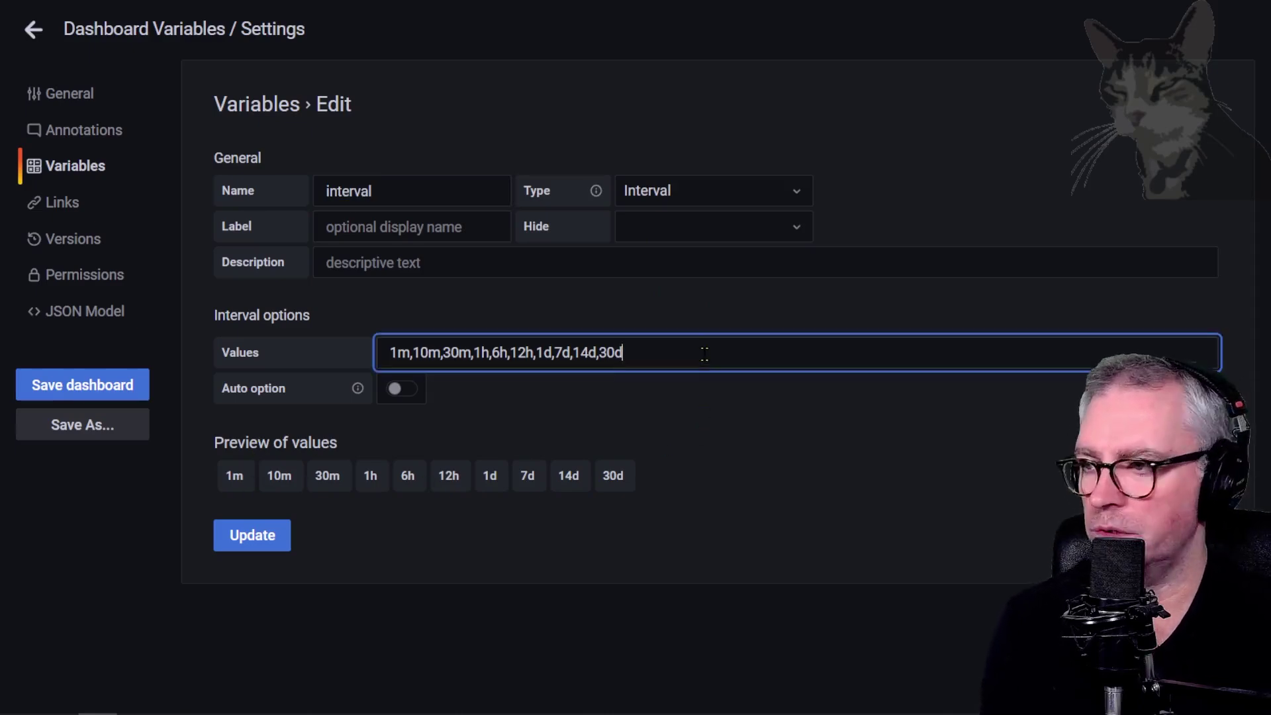
{"action": "type", "text": ",60"}
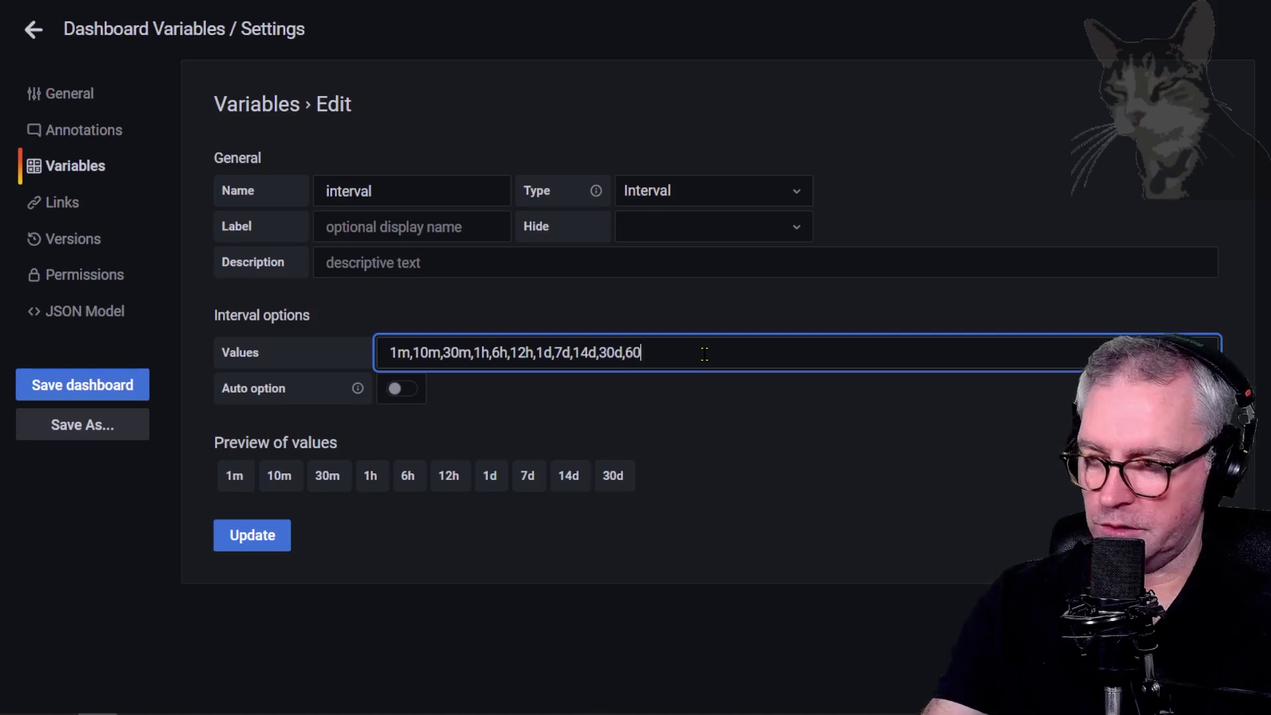
{"action": "type", "text": "d,1y"}
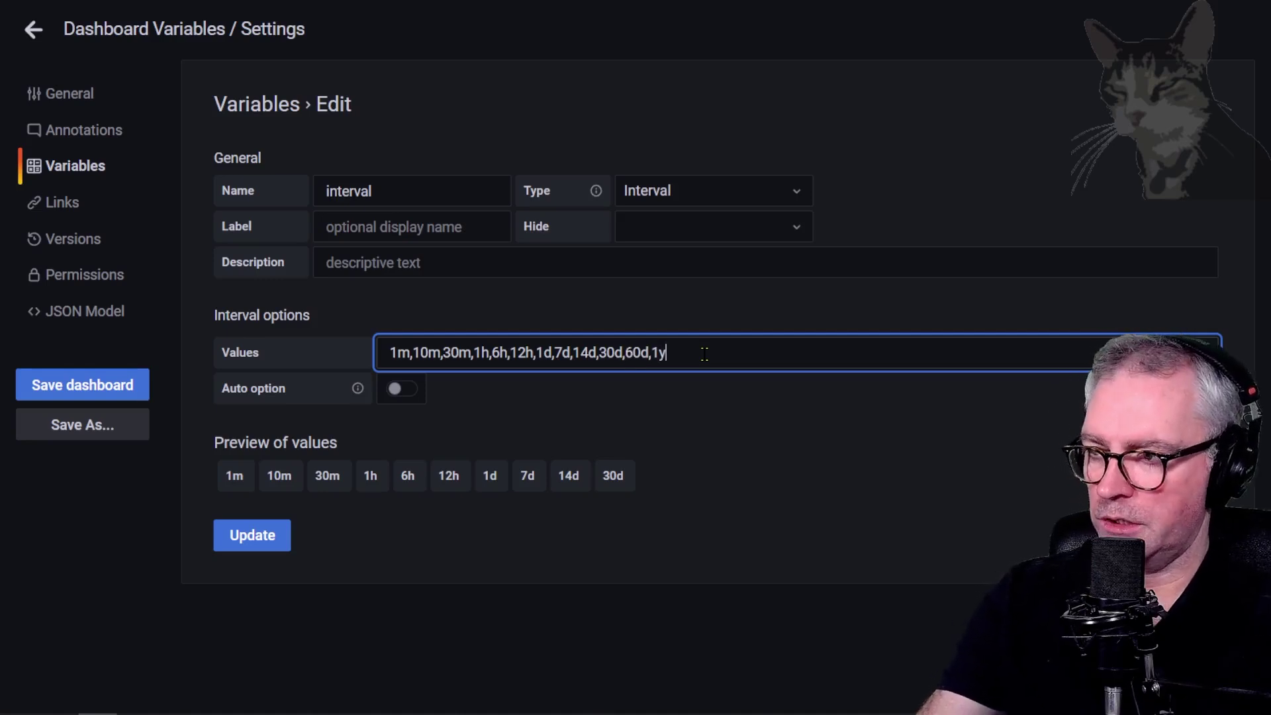
{"action": "type", "text": ",10y"}
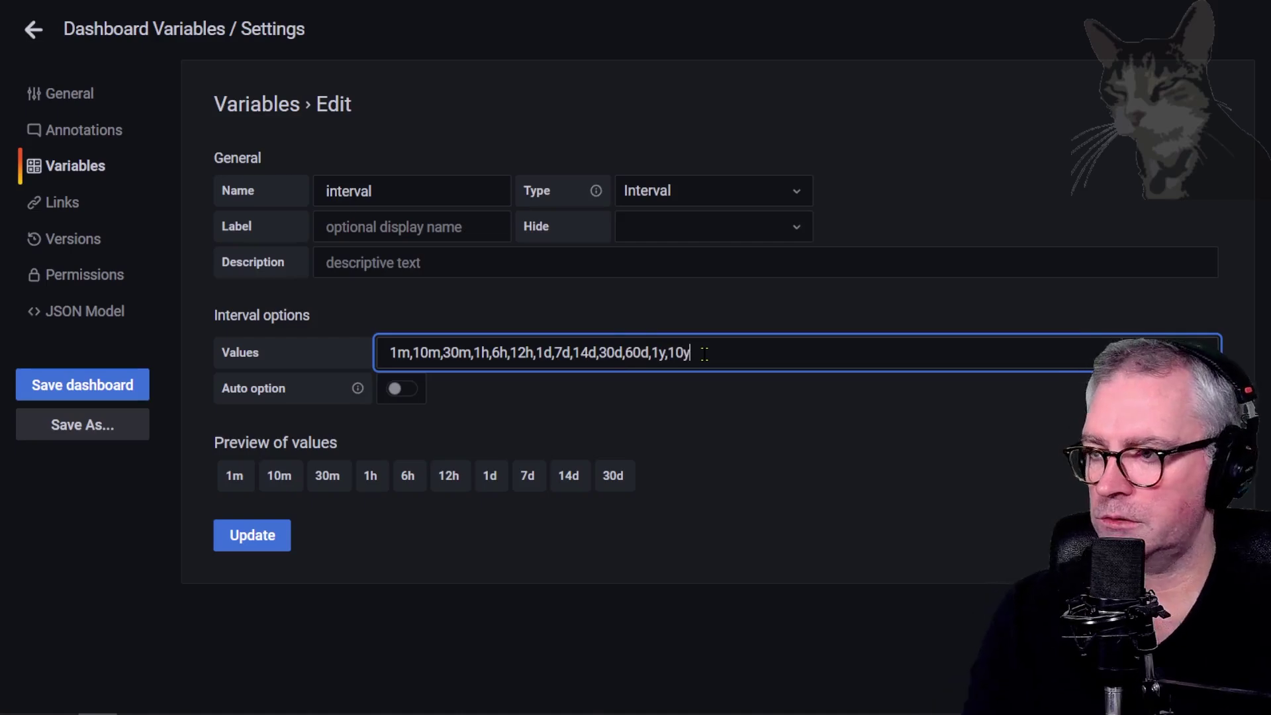
{"action": "left_click", "coordinate": [646, 481]}
Step: Add 10s at the start of the interval values and update the variable
{"action": "left_click", "coordinate": [570, 358]}
{"action": "key", "text": "Home"}
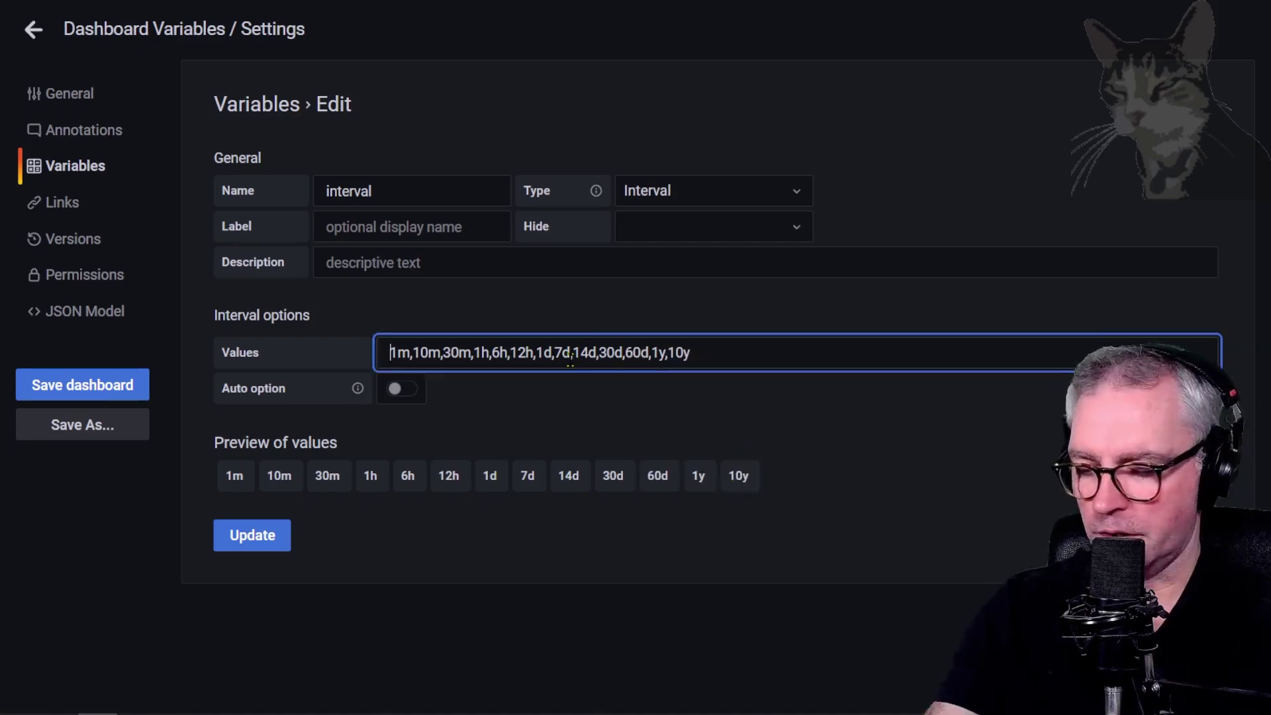
{"action": "type", "text": "10s,"}
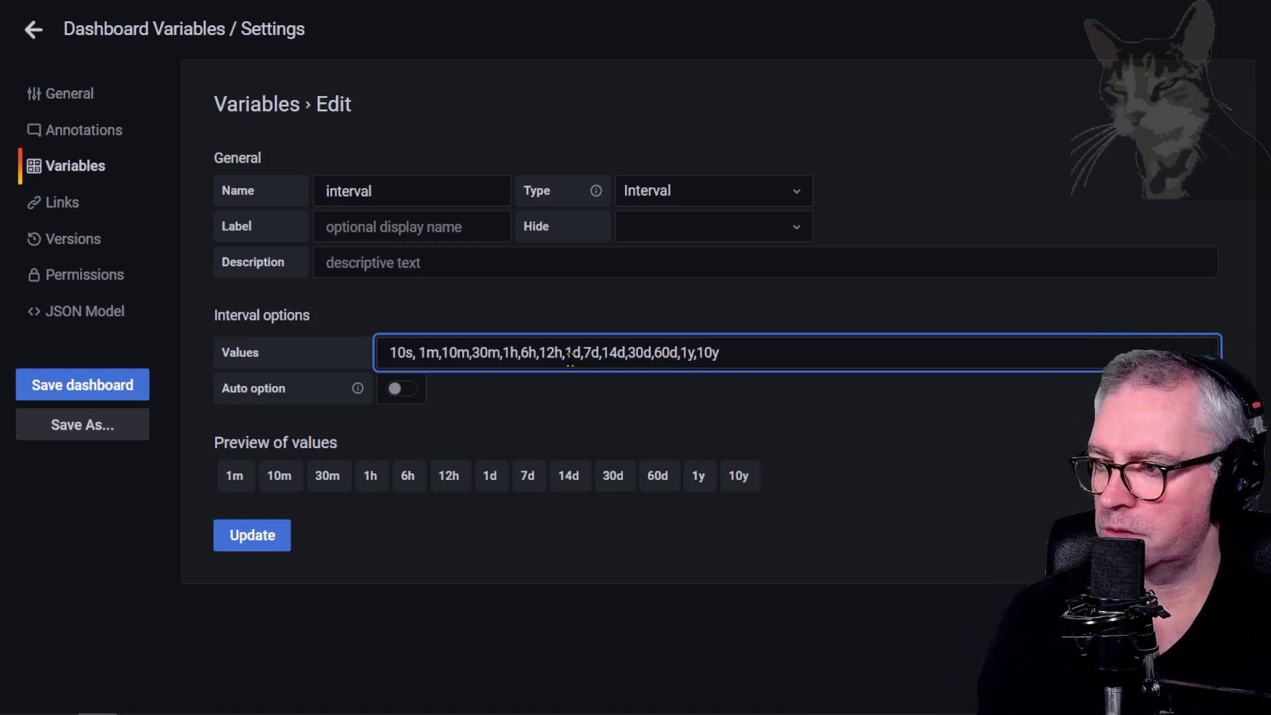
{"action": "left_click", "coordinate": [376, 449]}
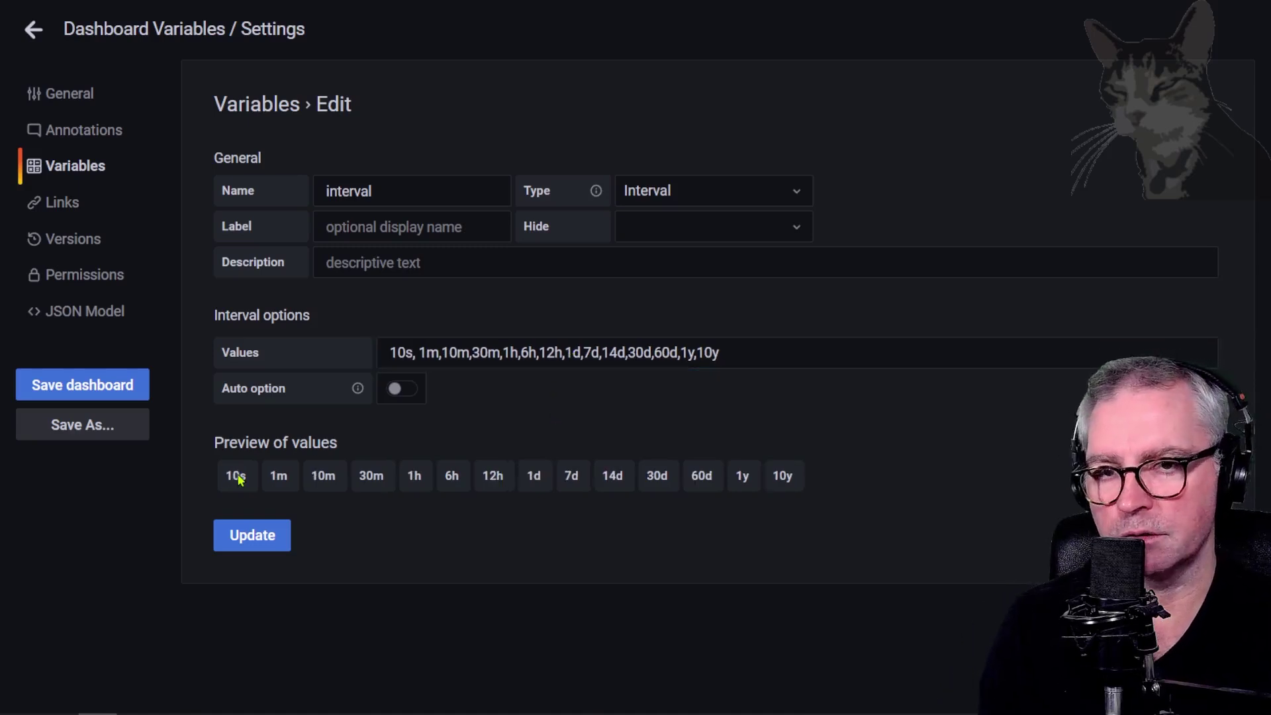
{"action": "left_click", "coordinate": [243, 534]}
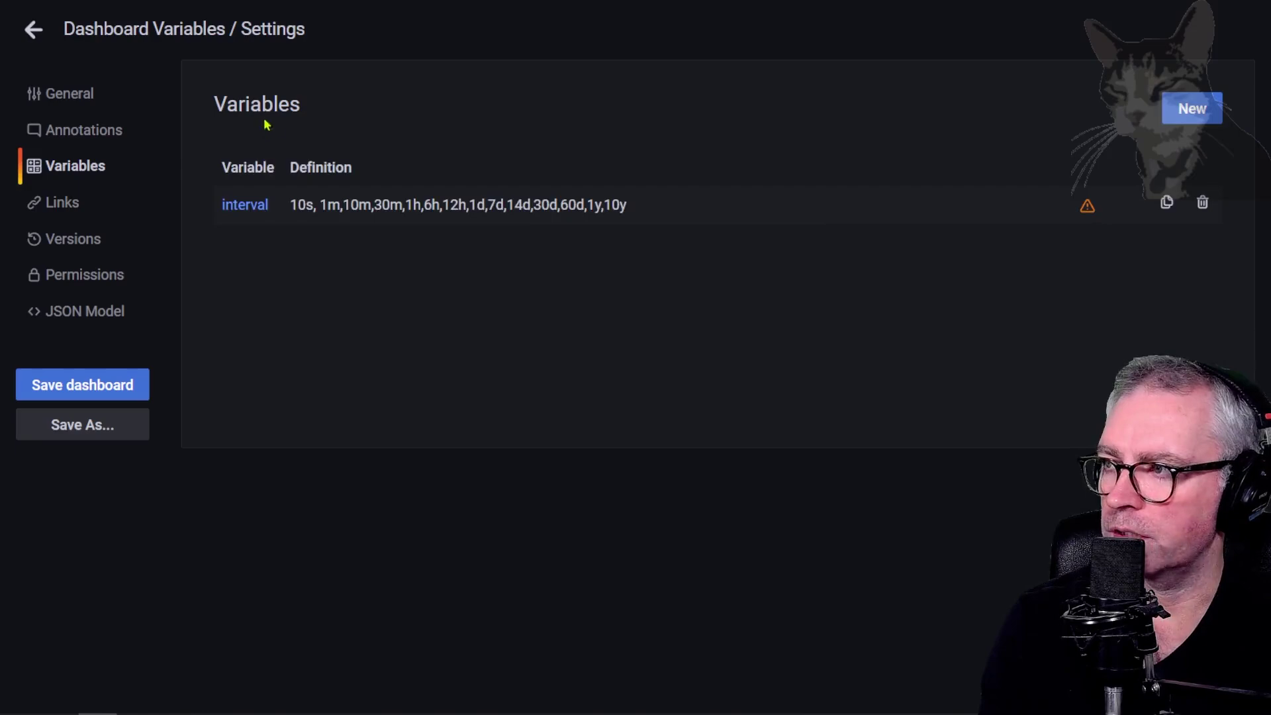
Step: Return to the dashboard and view the selectable values of the interval variable
{"action": "left_click", "coordinate": [33, 30]}
{"action": "left_click", "coordinate": [175, 83]}
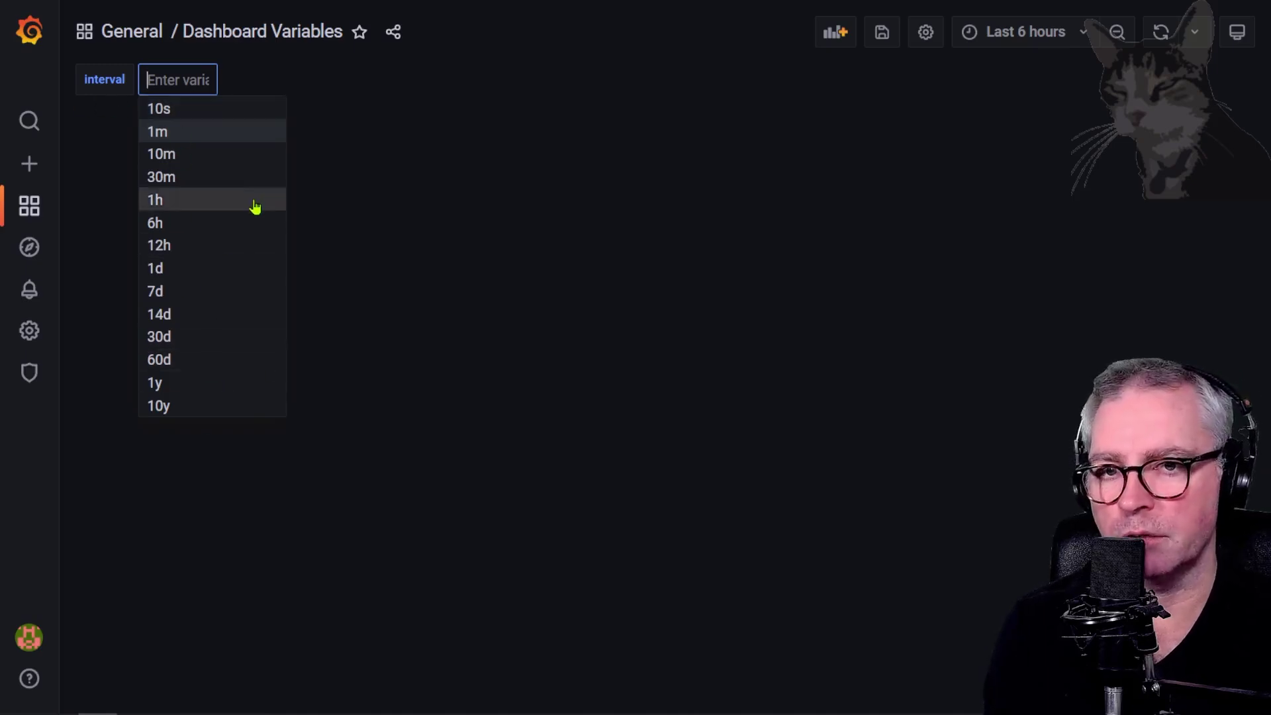
{"action": "key", "text": "Escape"}
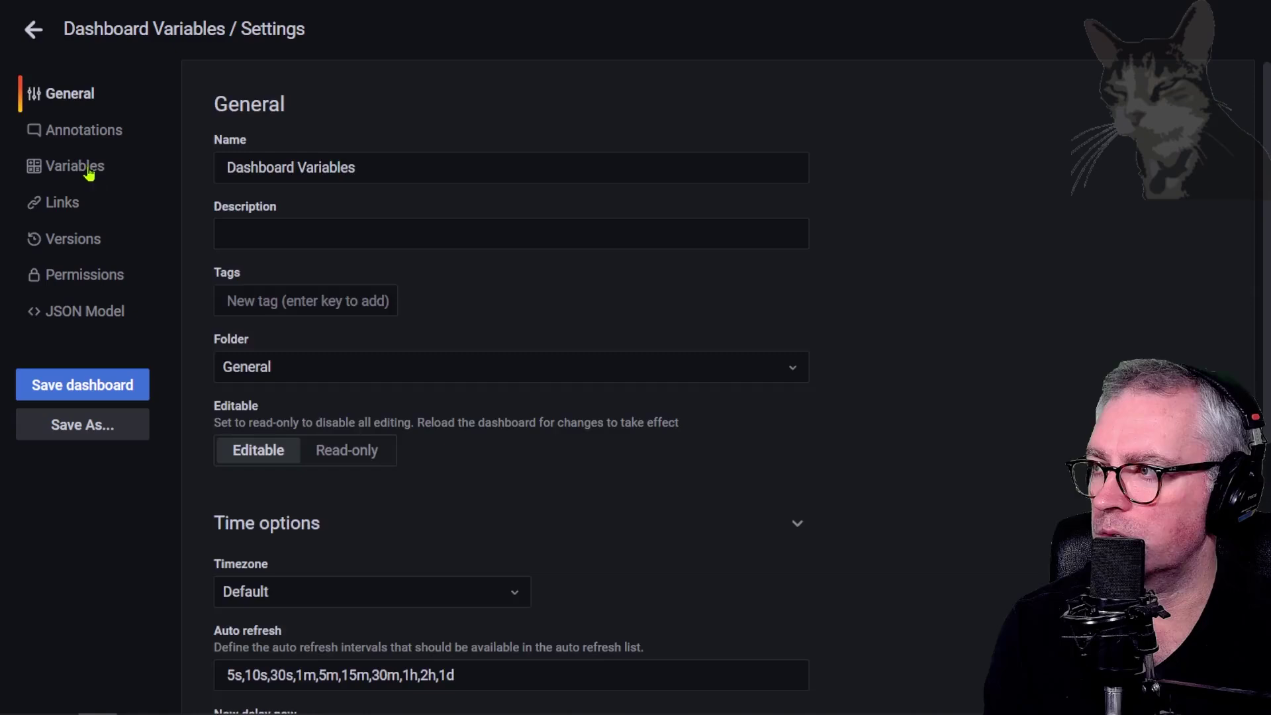
Step: Reopen the interval variable in the dashboard settings and give it the label "Interval"
{"action": "left_click", "coordinate": [96, 165]}
{"action": "left_click", "coordinate": [245, 205]}
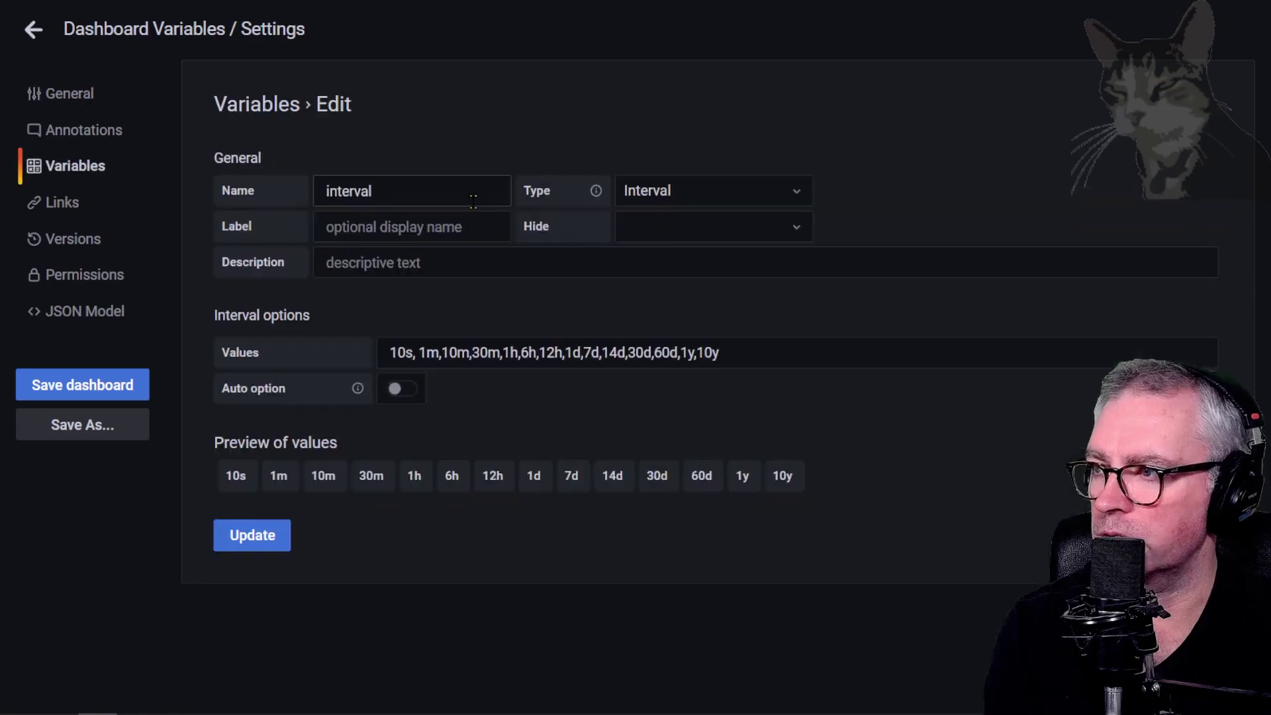
{"action": "left_click", "coordinate": [397, 232]}
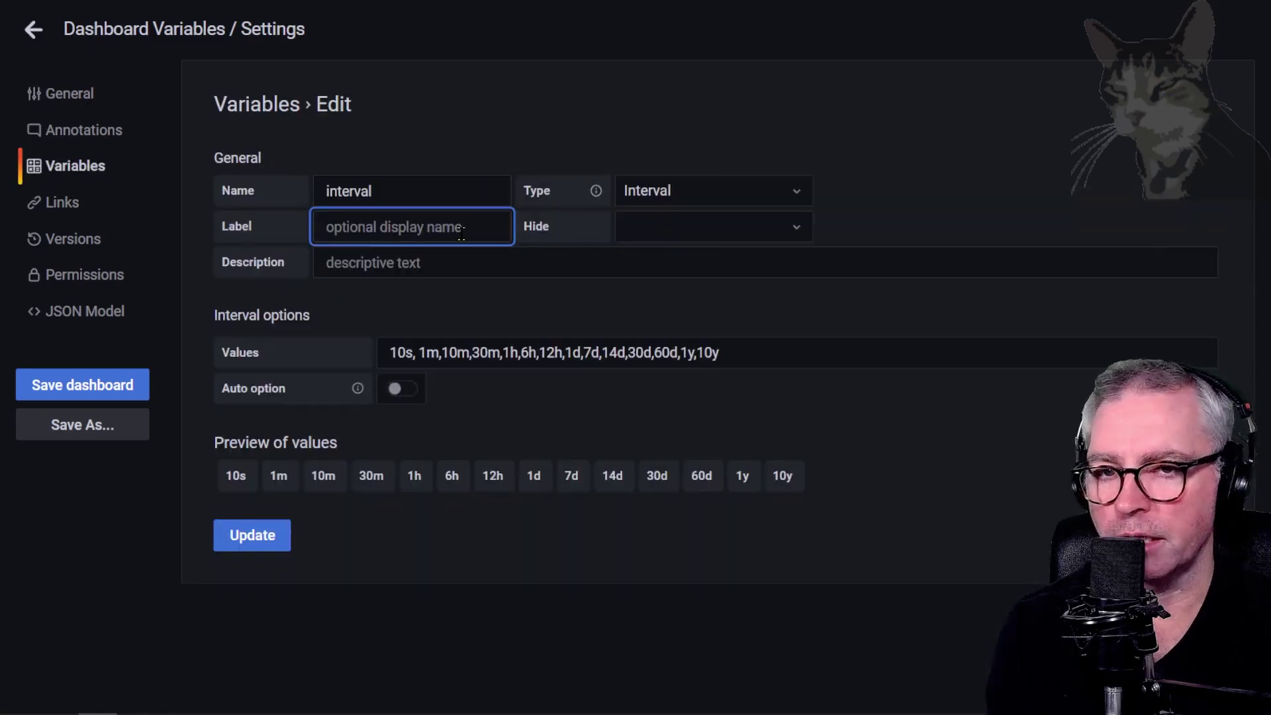
{"action": "type", "text": "Interva"}
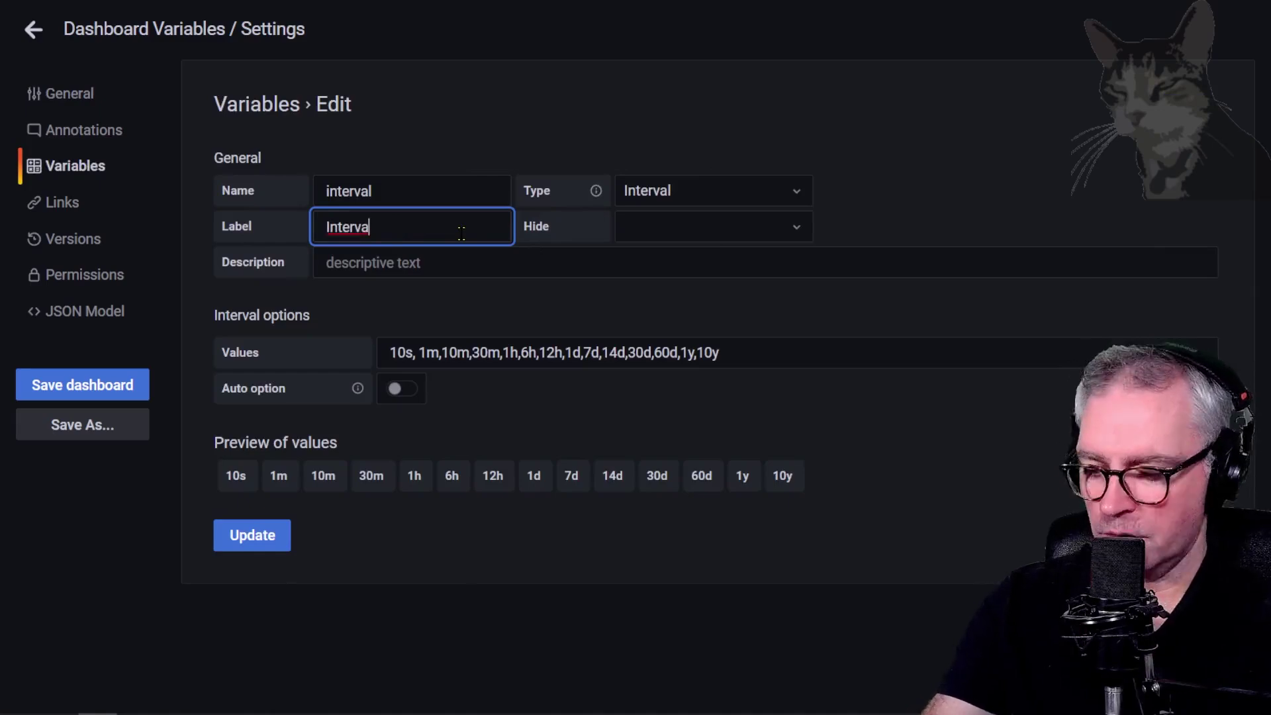
{"action": "type", "text": "l"}
{"action": "key", "text": "Left"}
{"action": "key", "text": "Left"}
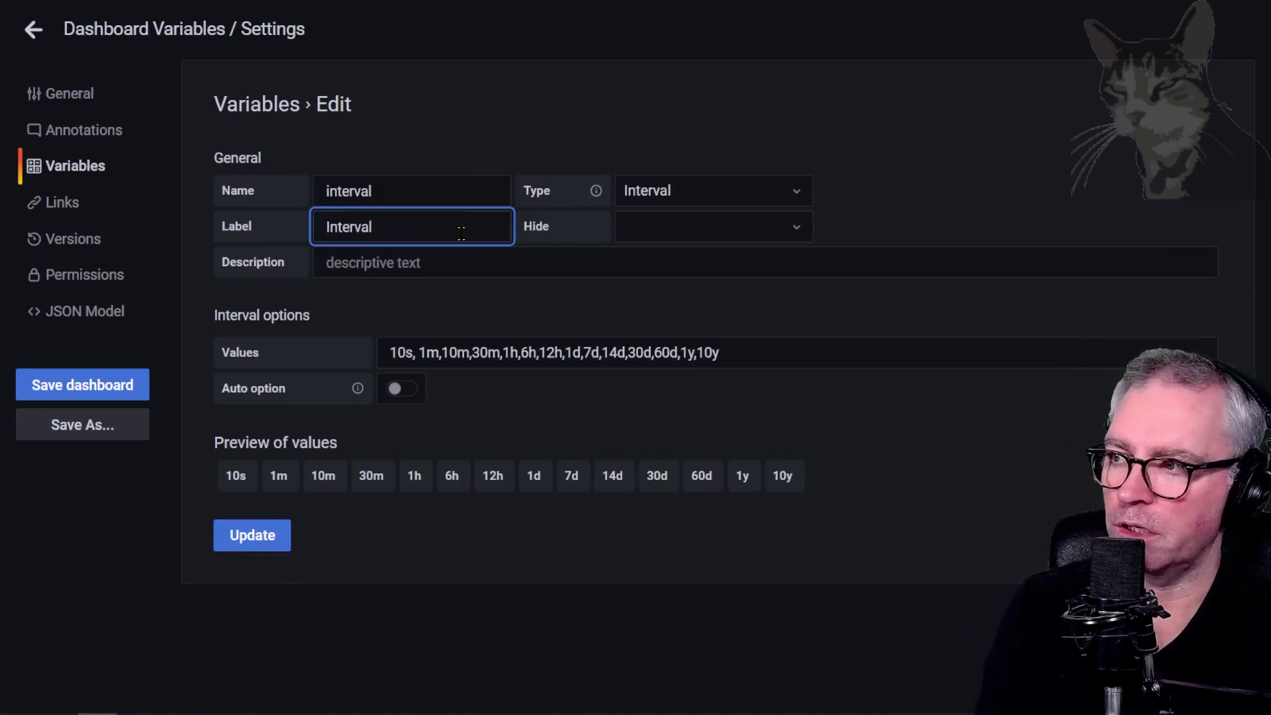
{"action": "left_click", "coordinate": [349, 192]}
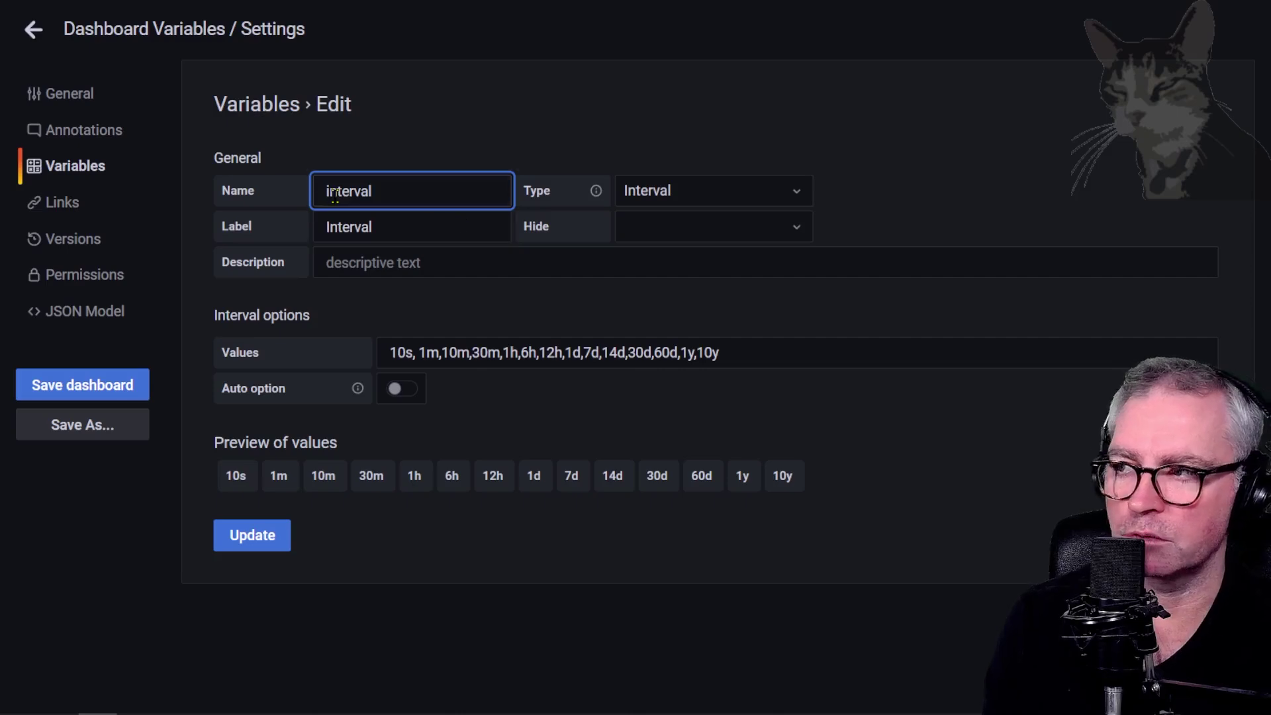
{"action": "left_click", "coordinate": [411, 228]}
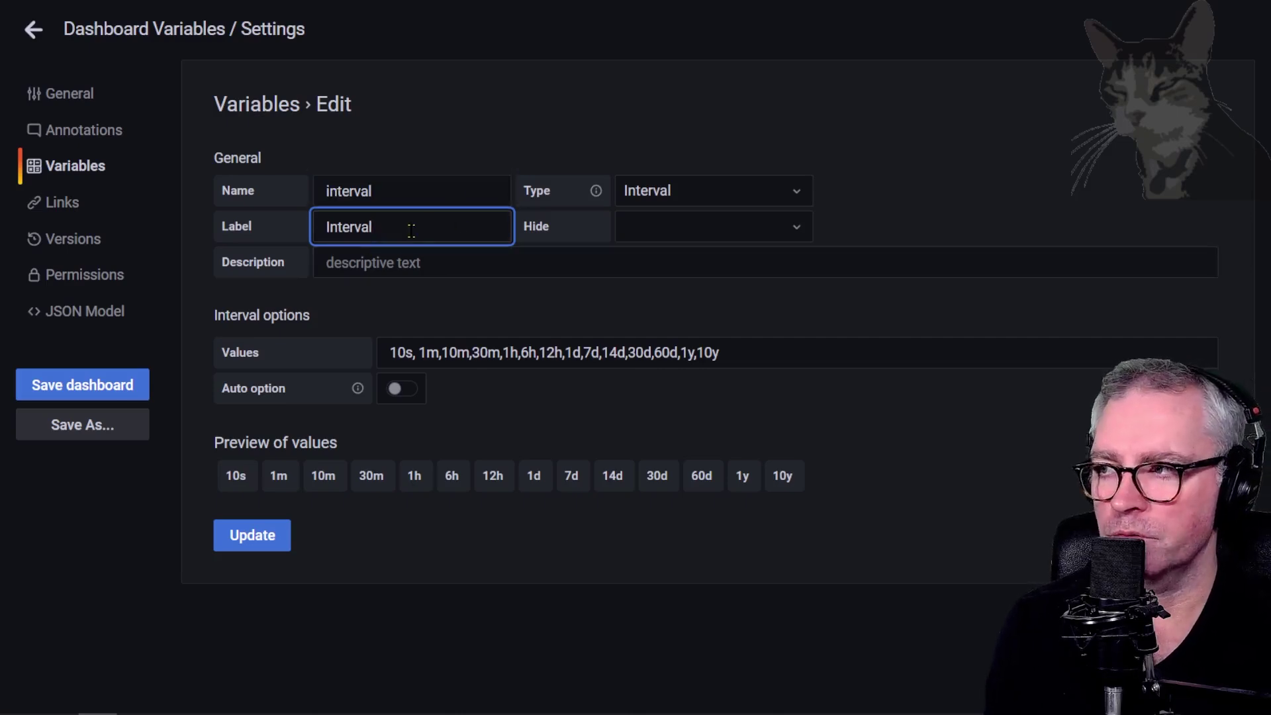
Step: Try renaming the variable to "myInterval", and restore its name to "interval"
{"action": "left_click", "coordinate": [481, 186]}
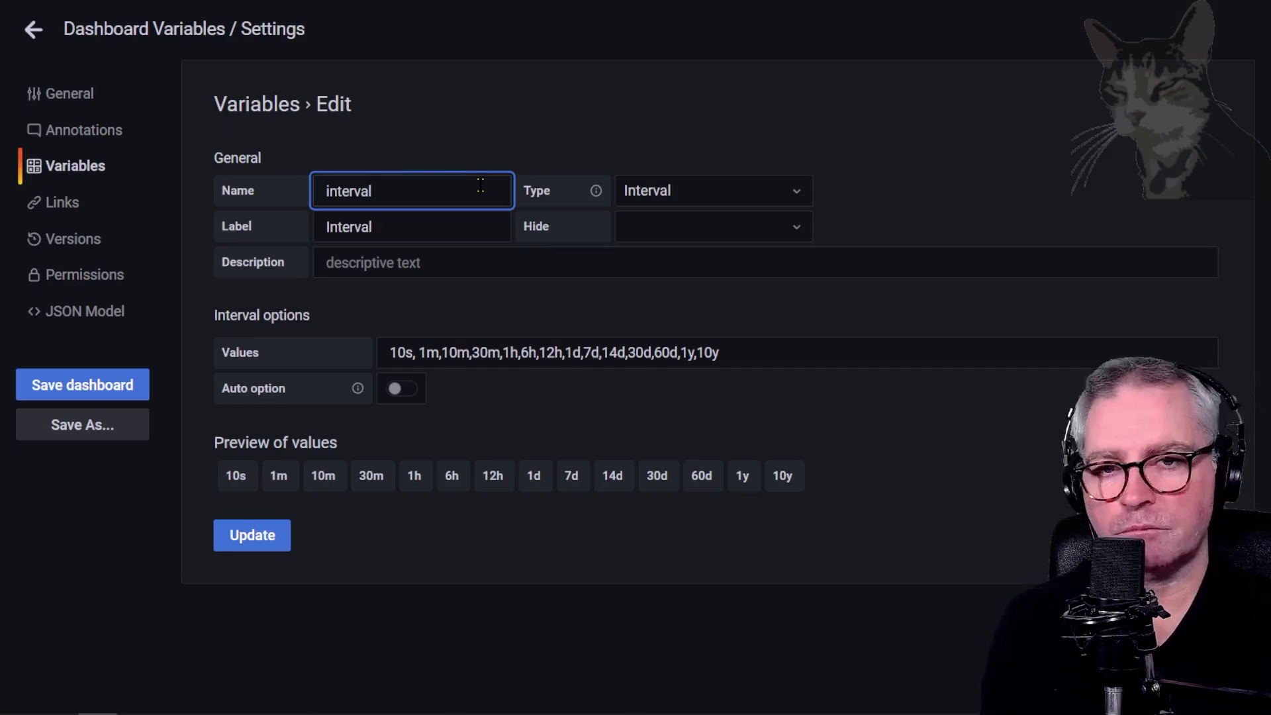
{"action": "key", "text": "Home"}
{"action": "type", "text": "myI"}
{"action": "key", "text": "Delete"}
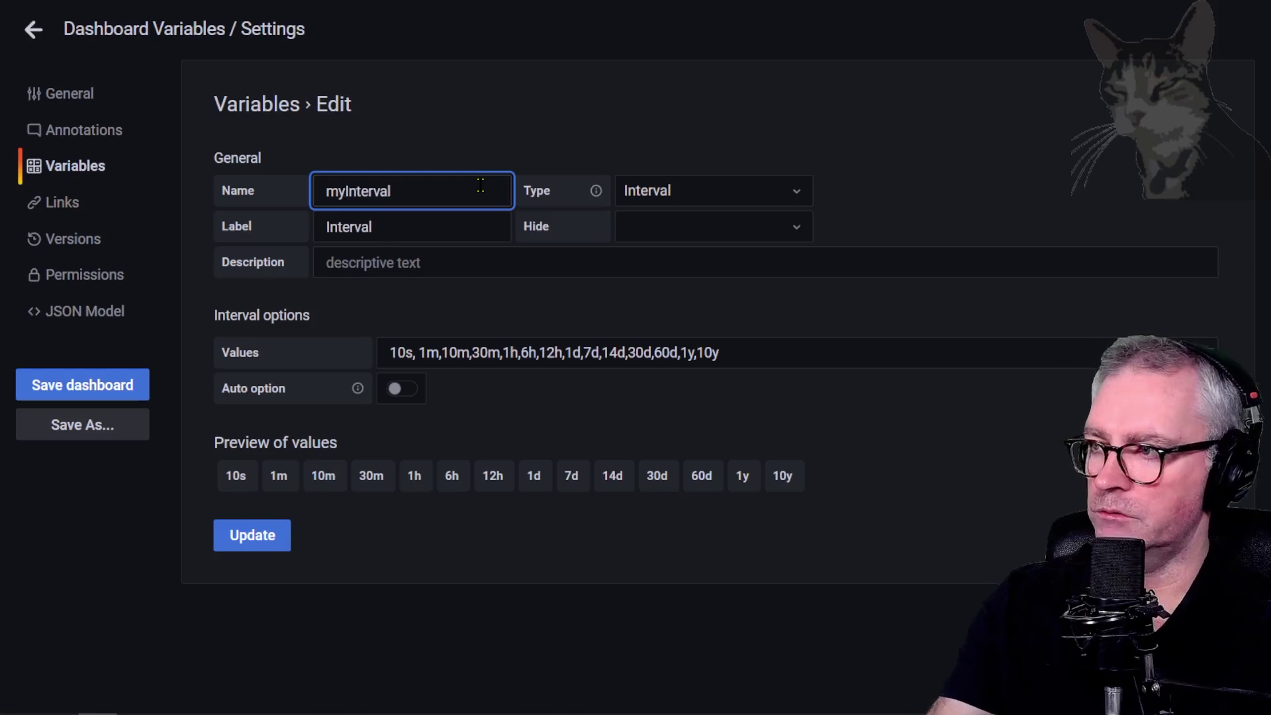
{"action": "left_click_drag", "start_coordinate": [397, 194], "coordinate": [261, 192]}
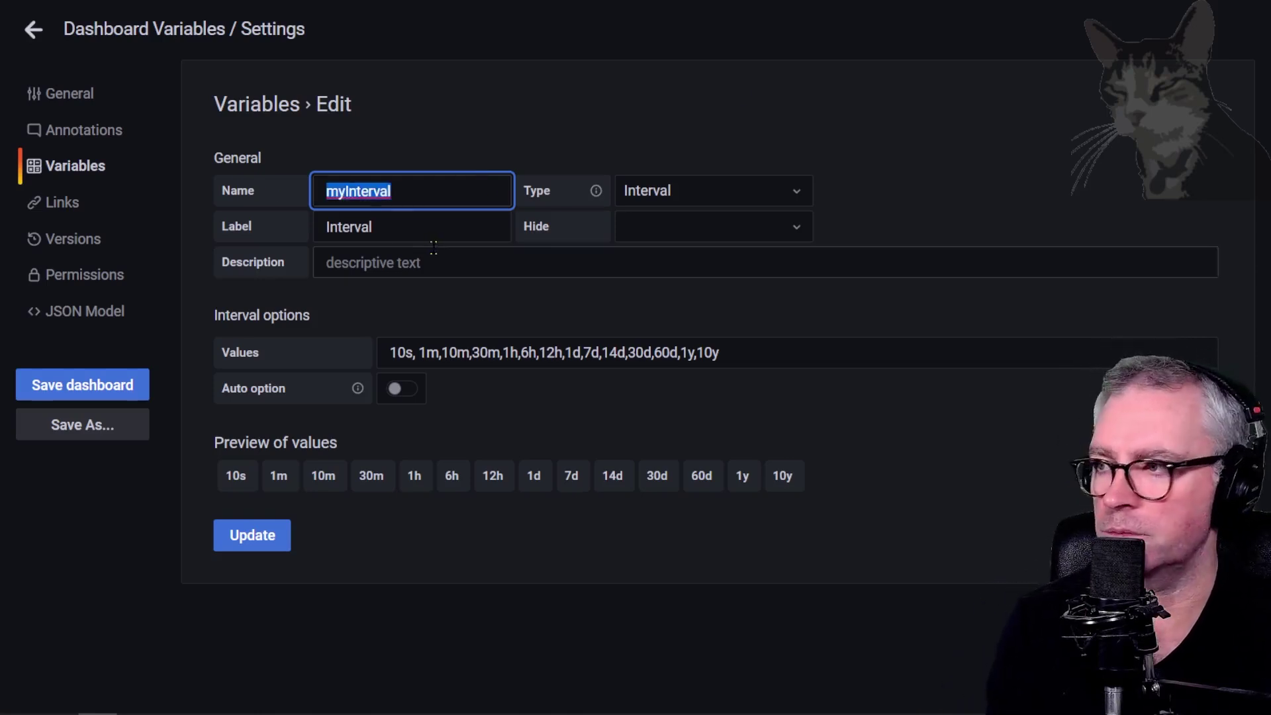
{"action": "left_click", "coordinate": [414, 228]}
{"action": "left_click_drag", "start_coordinate": [348, 191], "coordinate": [278, 197]}
{"action": "type", "text": "i"}
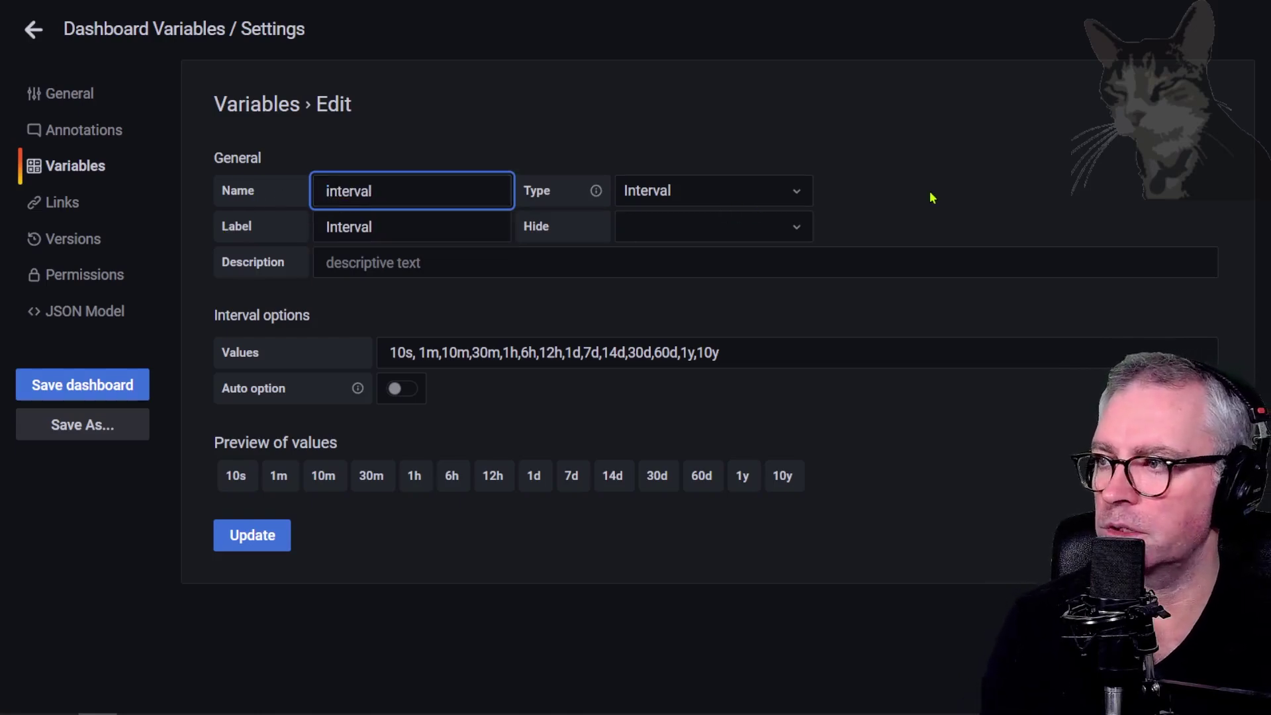
Step: Update the interval variable and add a new variable of type Custom, as in the tutorial's example table
{"action": "left_click", "coordinate": [252, 535]}
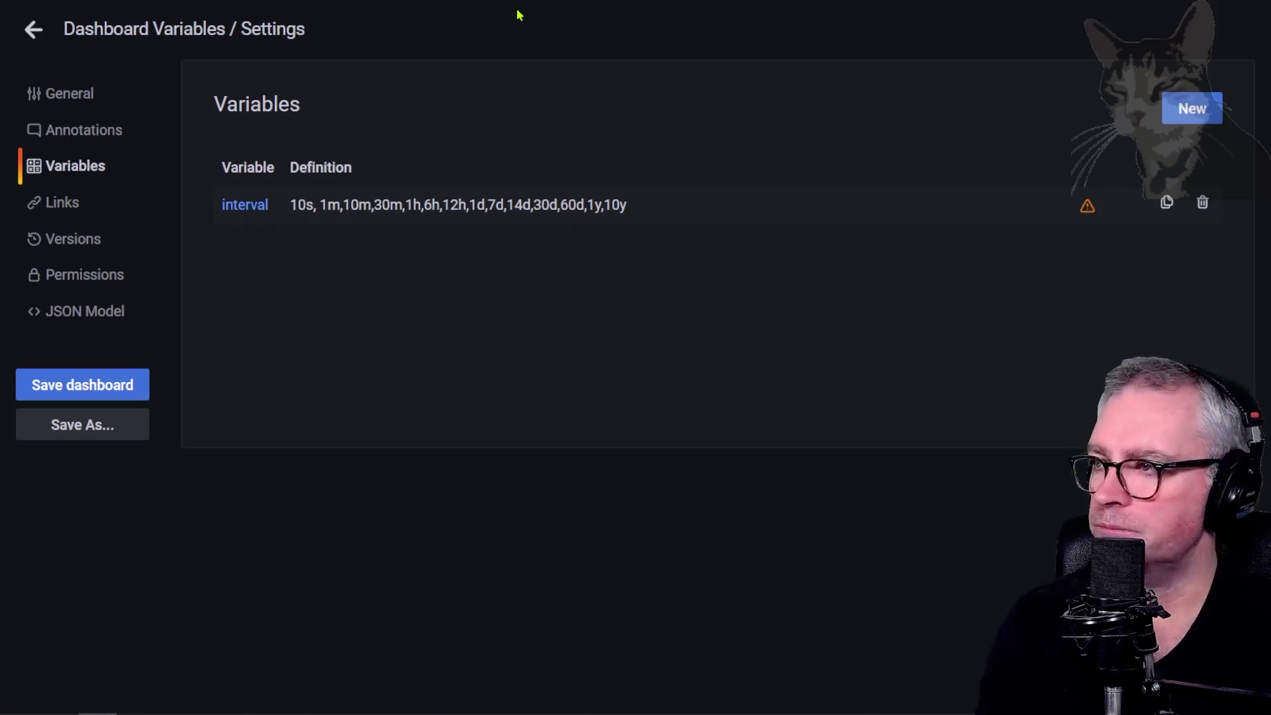
{"action": "key", "text": "alt+Tab"}
{"action": "double_click", "coordinate": [324, 230]}
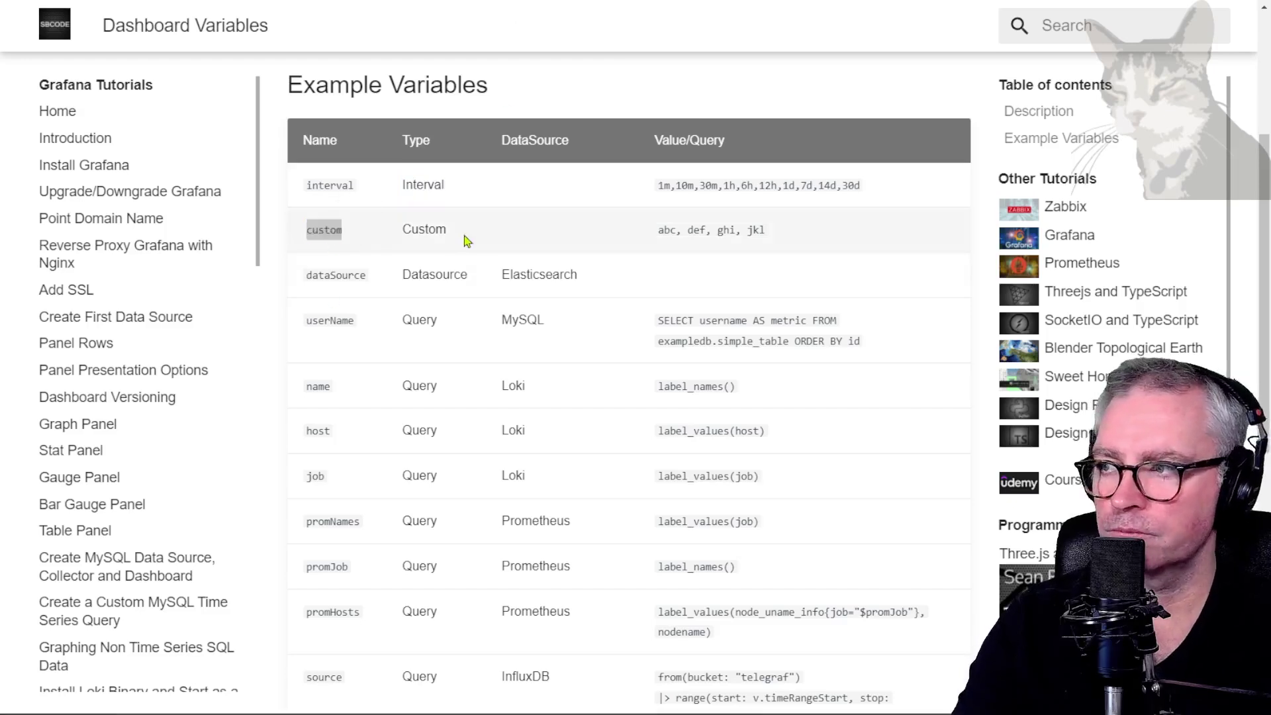
{"action": "key", "text": "alt+Tab"}
{"action": "left_click", "coordinate": [1191, 108]}
{"action": "left_click", "coordinate": [717, 192]}
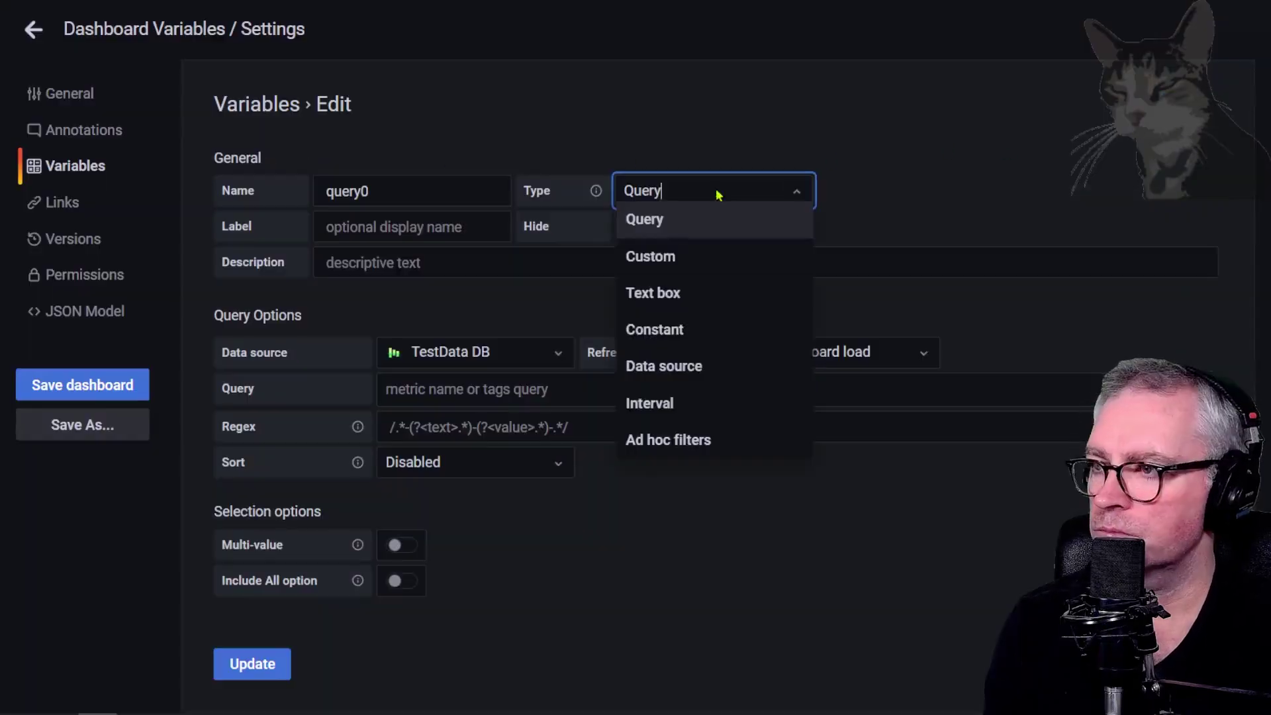
{"action": "left_click", "coordinate": [649, 252]}
Step: Name the new variable "custom" and give it the label "Custom"
{"action": "double_click", "coordinate": [344, 192]}
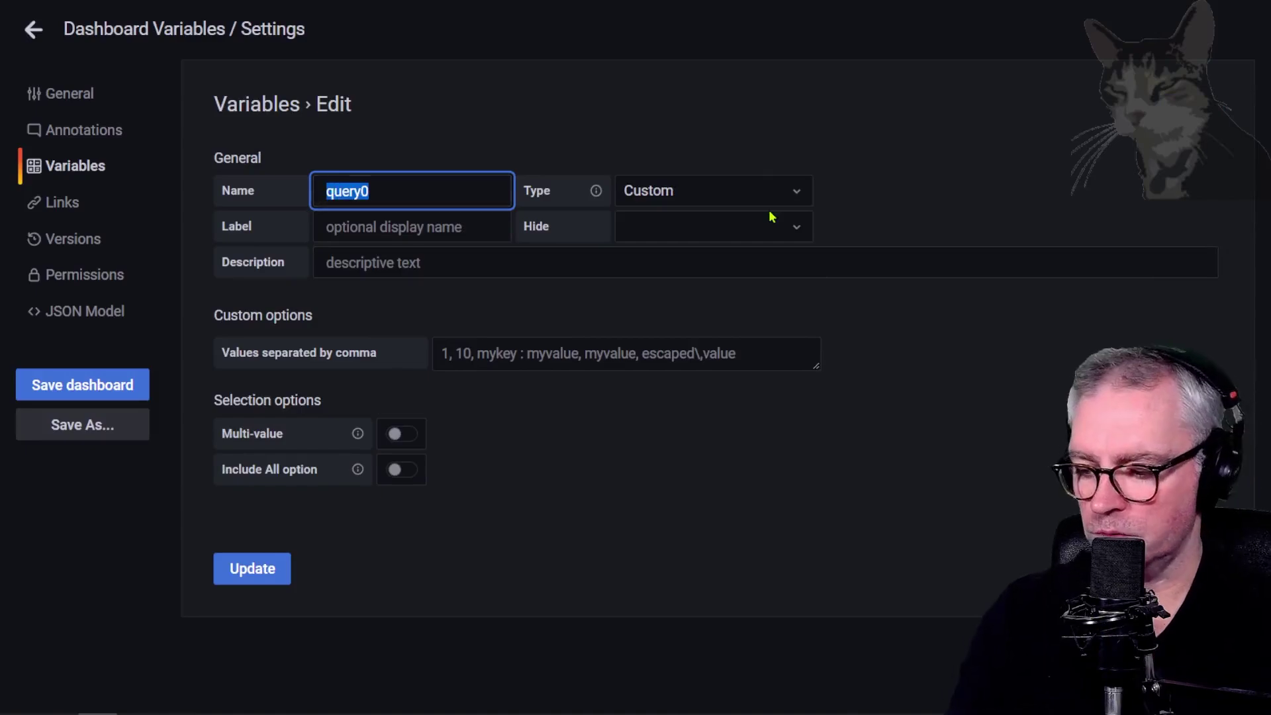
{"action": "type", "text": "custom"}
{"action": "key", "text": "Tab"}
{"action": "key", "text": "Tab"}
{"action": "type", "text": "C"}
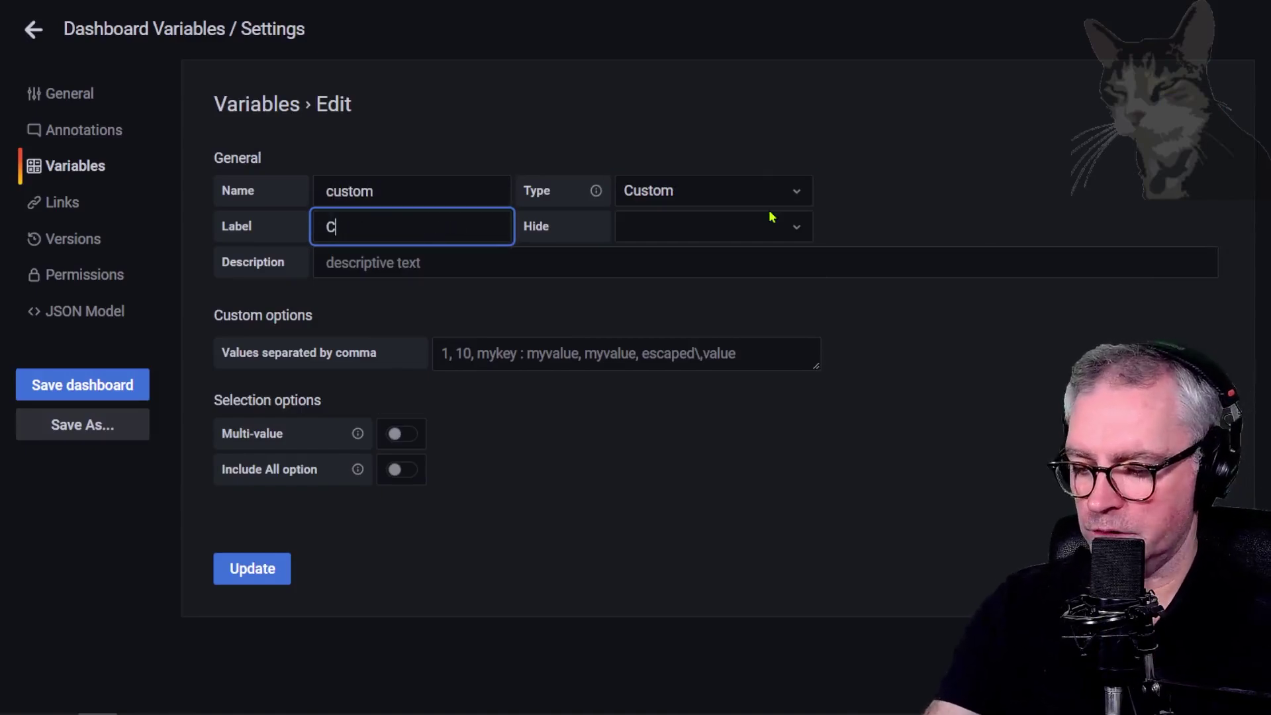
{"action": "type", "text": "ustom"}
{"action": "key", "text": "Tab"}
{"action": "key", "text": "Tab"}
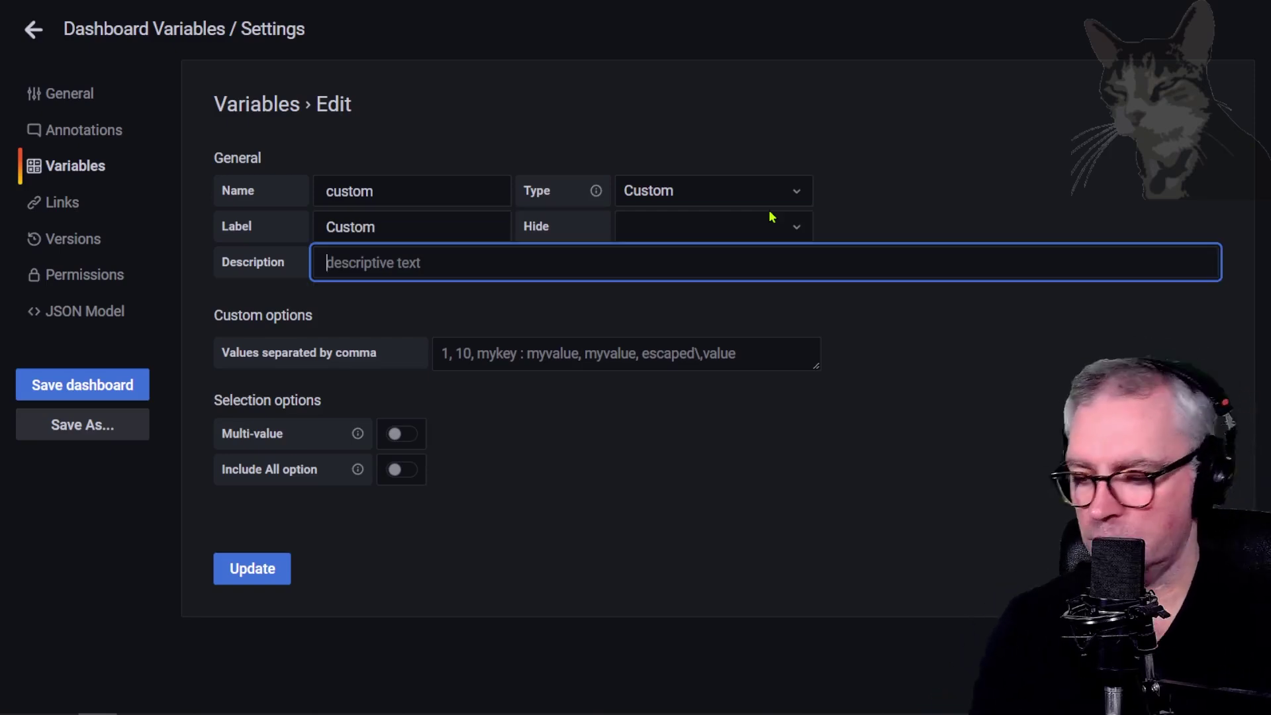
Step: Enter "A custom variable" as the custom variable's description
{"action": "type", "text": "A custom Variable"}
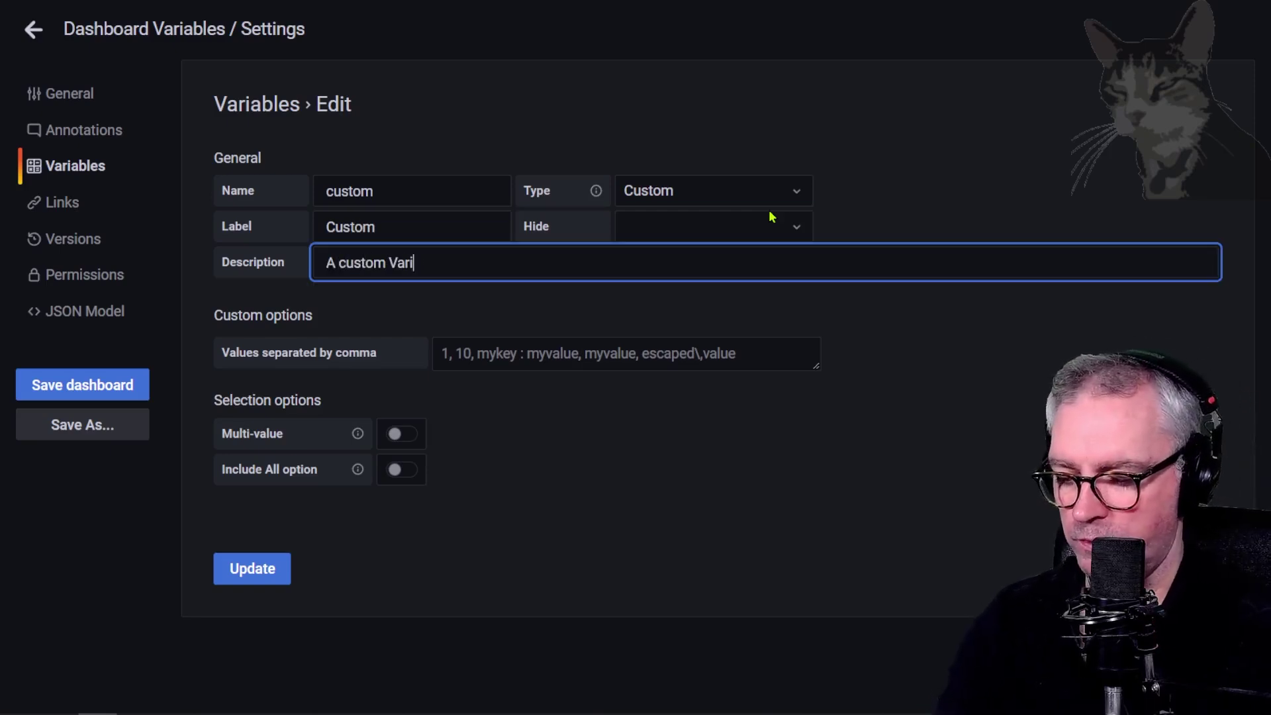
{"action": "left_click", "coordinate": [948, 427]}
{"action": "left_click_drag", "start_coordinate": [388, 262], "coordinate": [397, 263]}
{"action": "type", "text": "v"}
{"action": "left_click", "coordinate": [834, 391]}
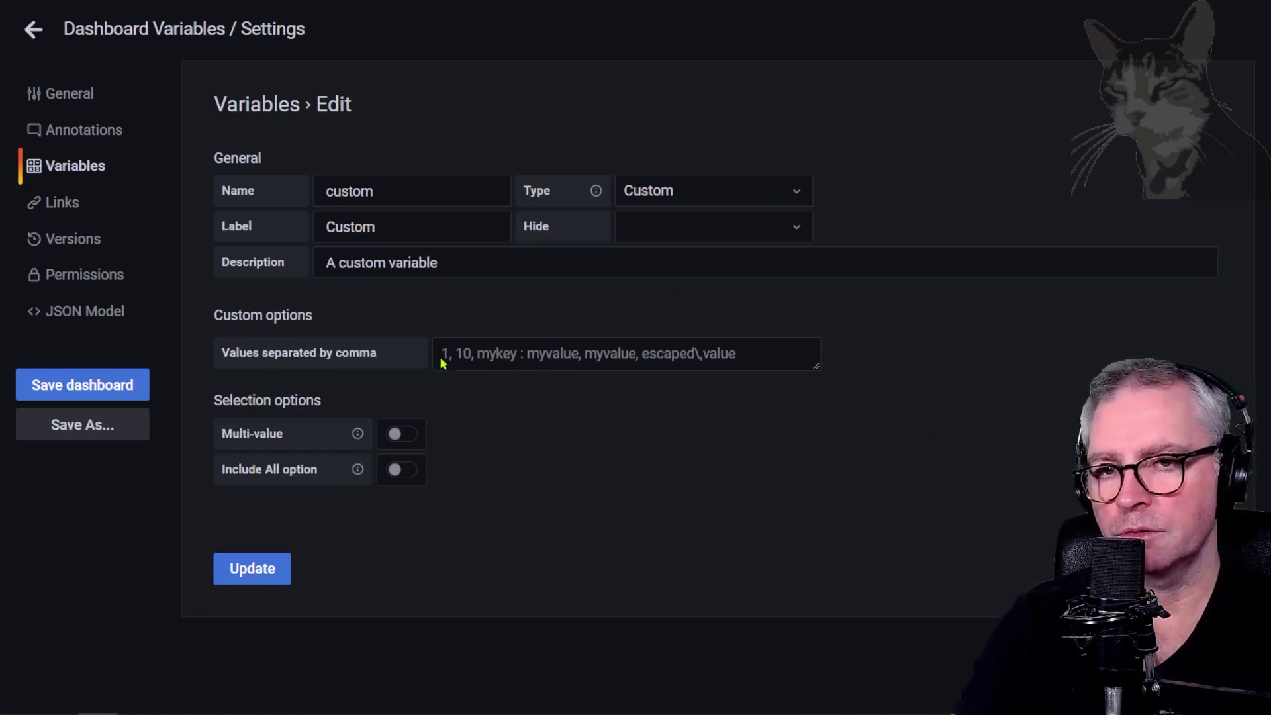
Step: Copy the values "abc, def, ghi, jkl" from the tutorial's Example Variables table into the custom variable's comma-separated values
{"action": "key", "text": "alt+Tab"}
{"action": "left_click_drag", "start_coordinate": [766, 227], "coordinate": [655, 227]}
{"action": "key", "text": "ctrl+c"}
{"action": "key", "text": "alt+Tab"}
{"action": "left_click", "coordinate": [463, 353]}
{"action": "key", "text": "ctrl+v"}
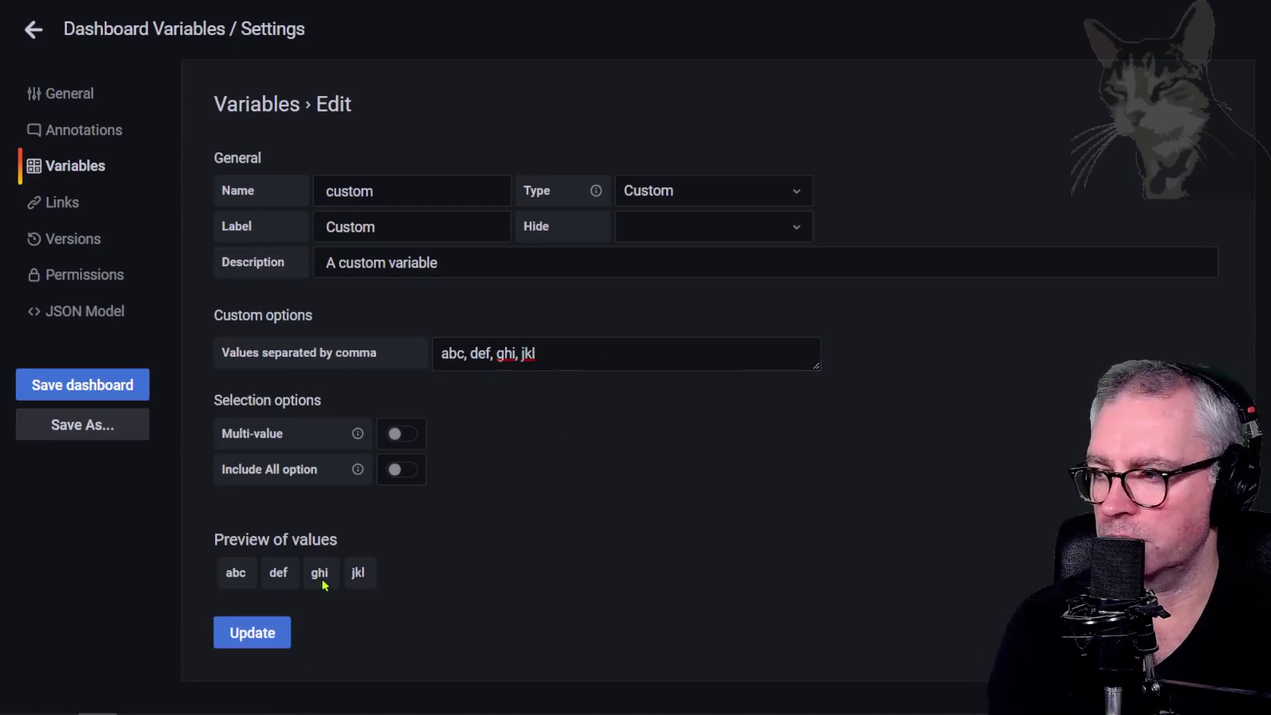
Step: Append mno, 1, 2 and 3 to the custom variable's values
{"action": "left_click", "coordinate": [662, 354]}
{"action": "type", "text": ",mno,1,2,3"}
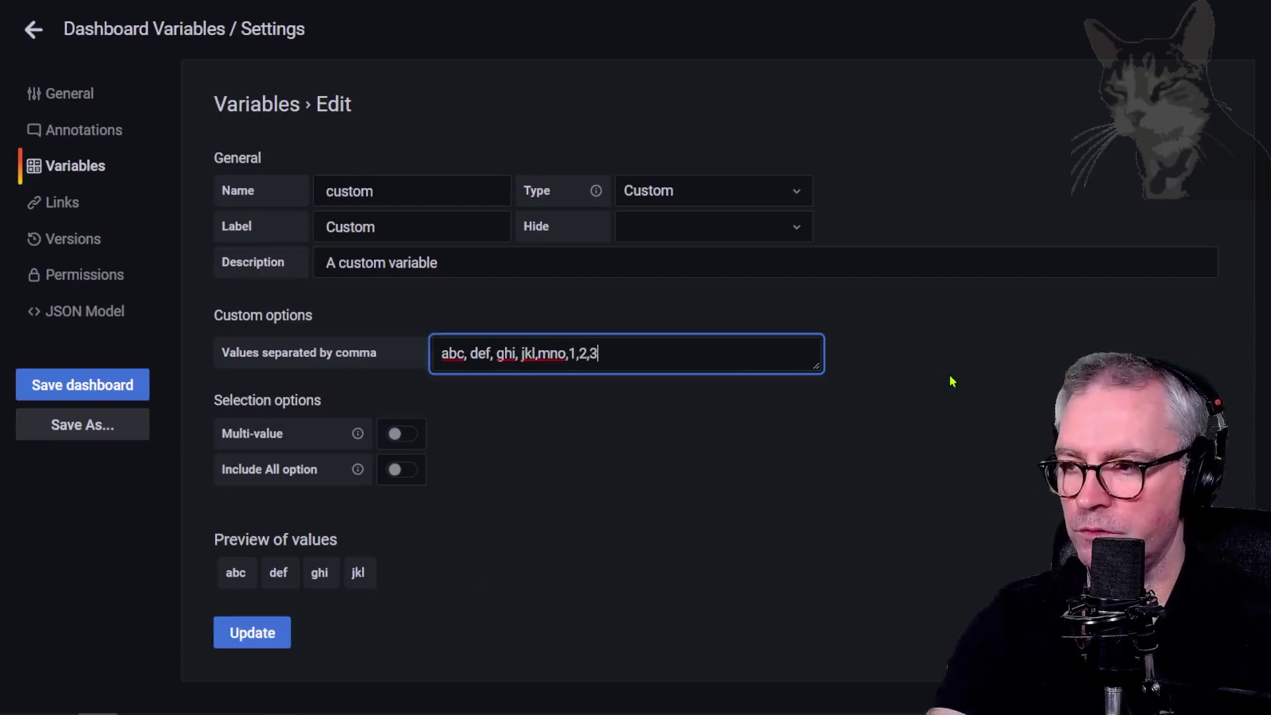
{"action": "key", "text": "Tab"}
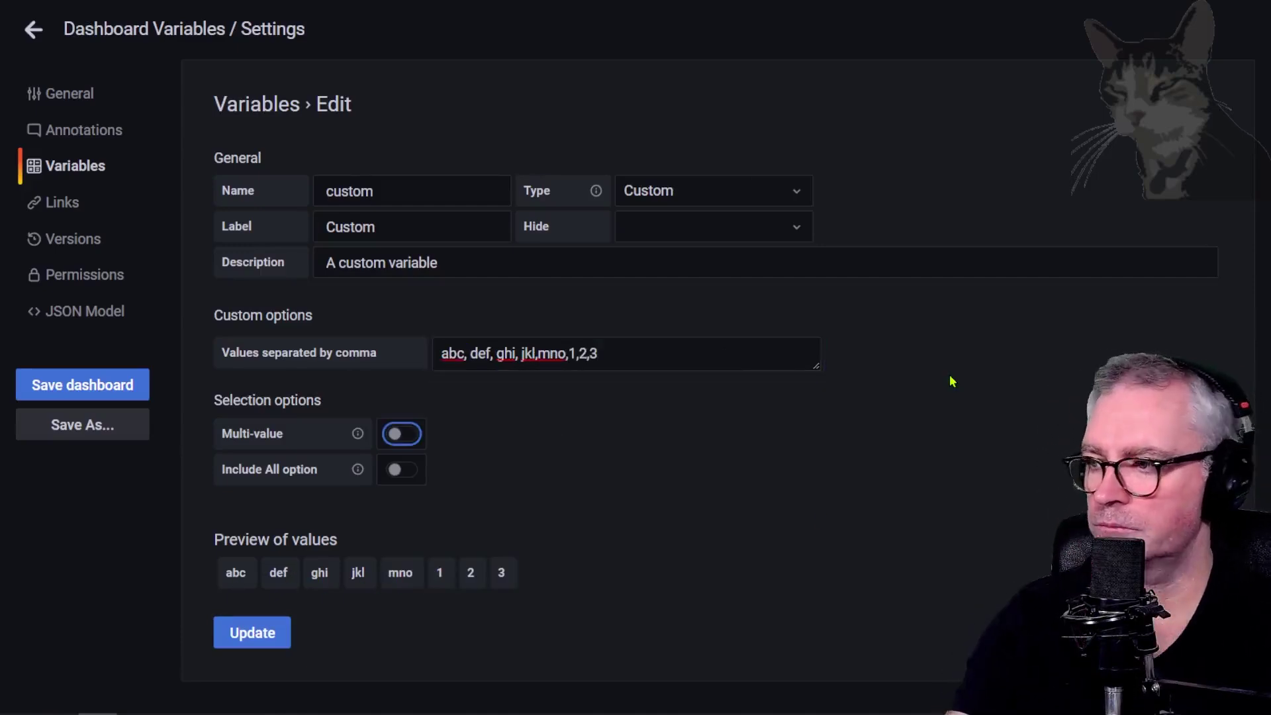
Step: Save the custom variable, return to the dashboard and list the Custom variable's available values
{"action": "left_click", "coordinate": [669, 479]}
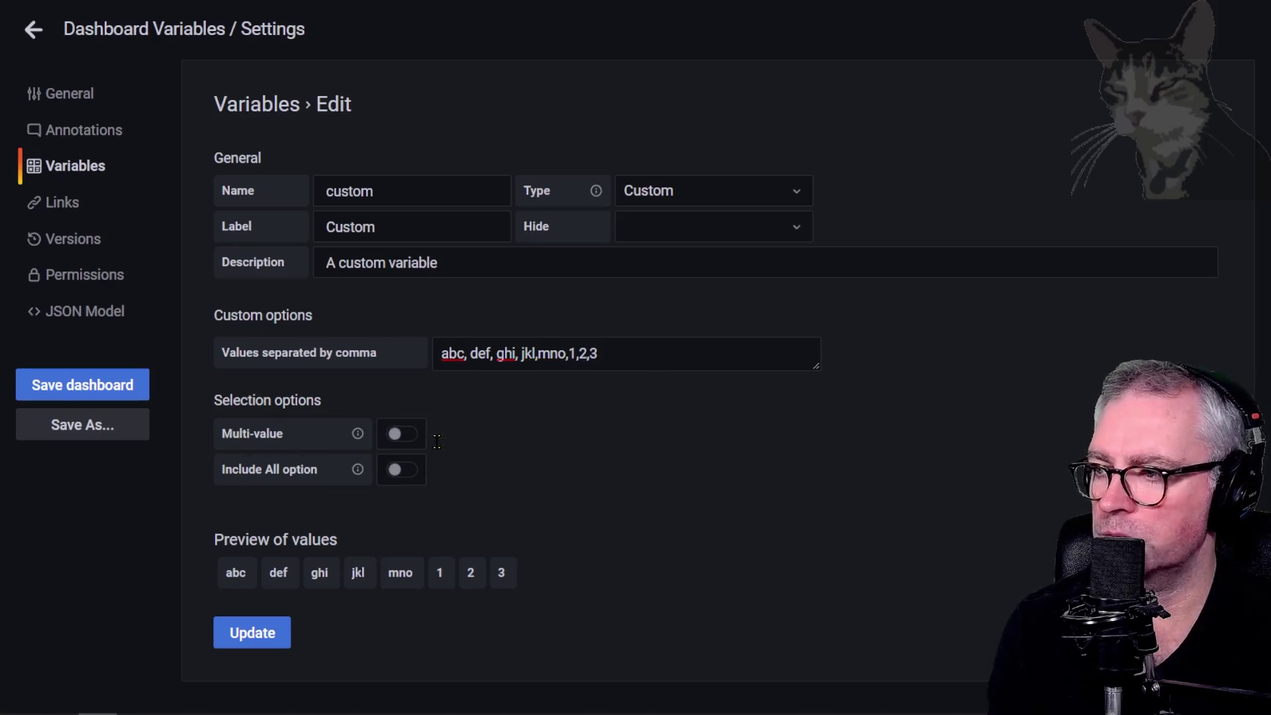
{"action": "left_click", "coordinate": [244, 632]}
{"action": "left_click", "coordinate": [33, 29]}
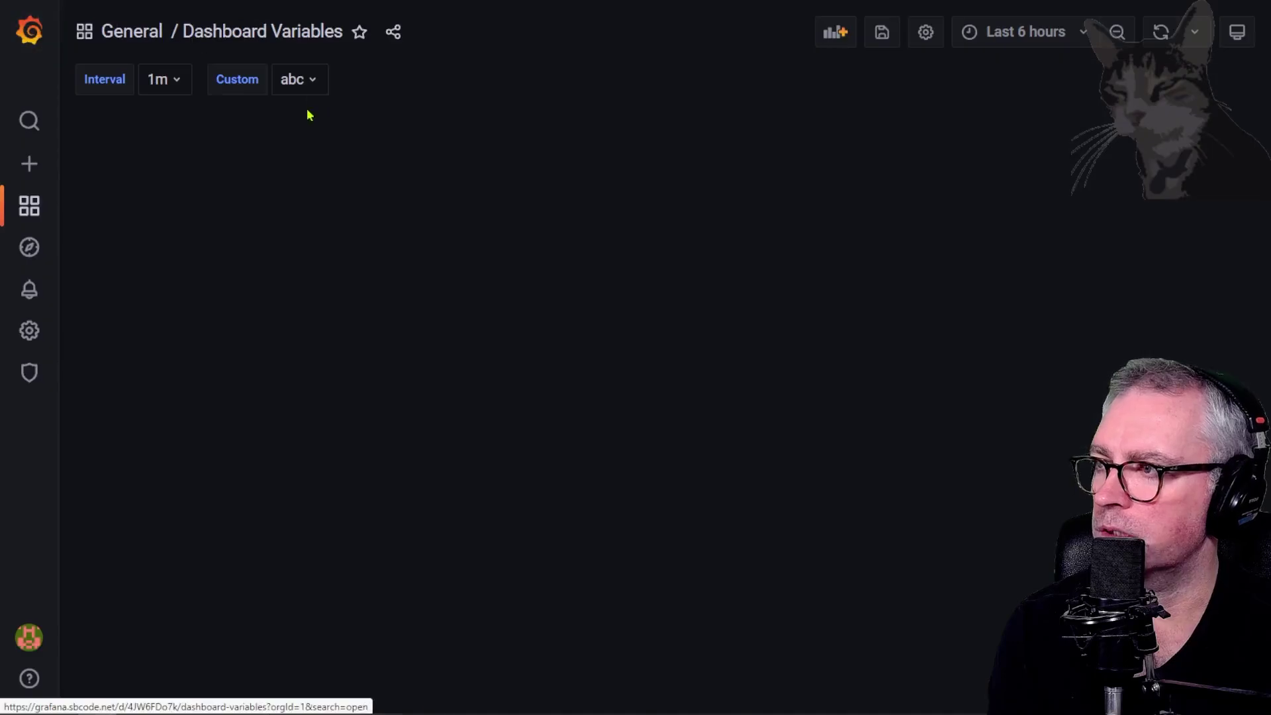
{"action": "left_click", "coordinate": [312, 81]}
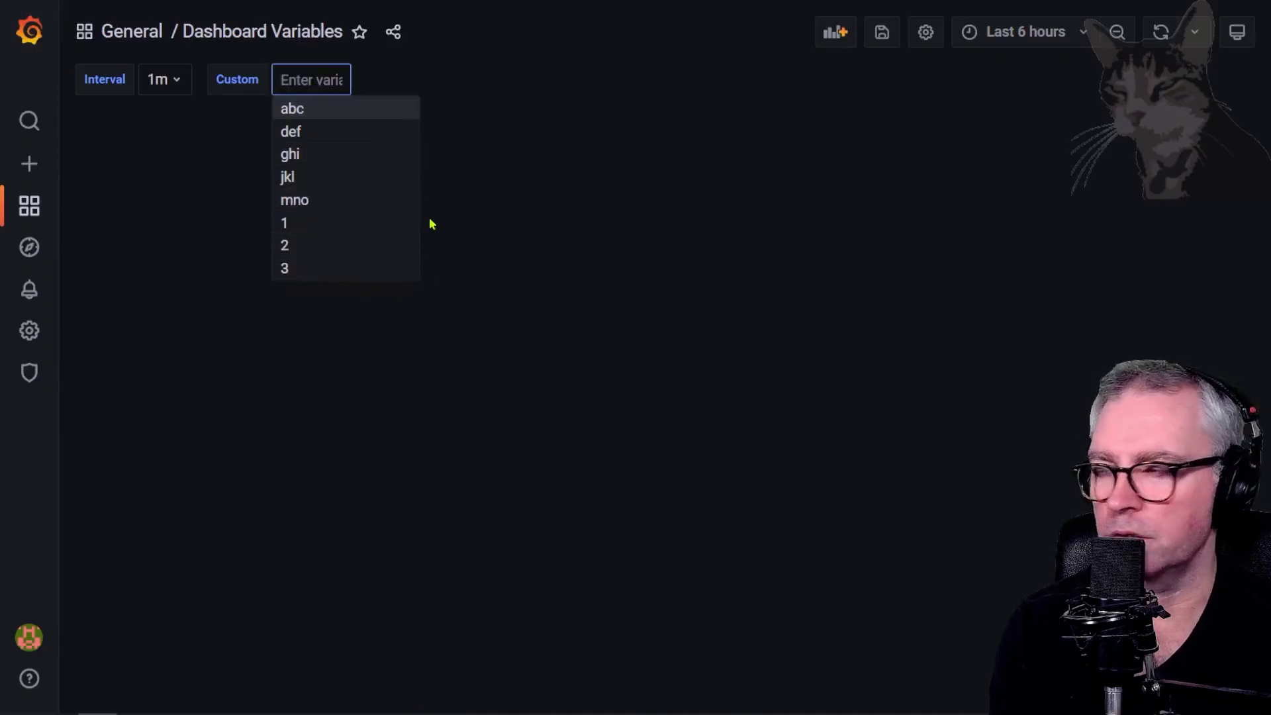
Step: Reopen the custom variable's settings, enable Multi-value, save the variable and return to the dashboard
{"action": "left_click", "coordinate": [926, 33]}
{"action": "left_click", "coordinate": [63, 170]}
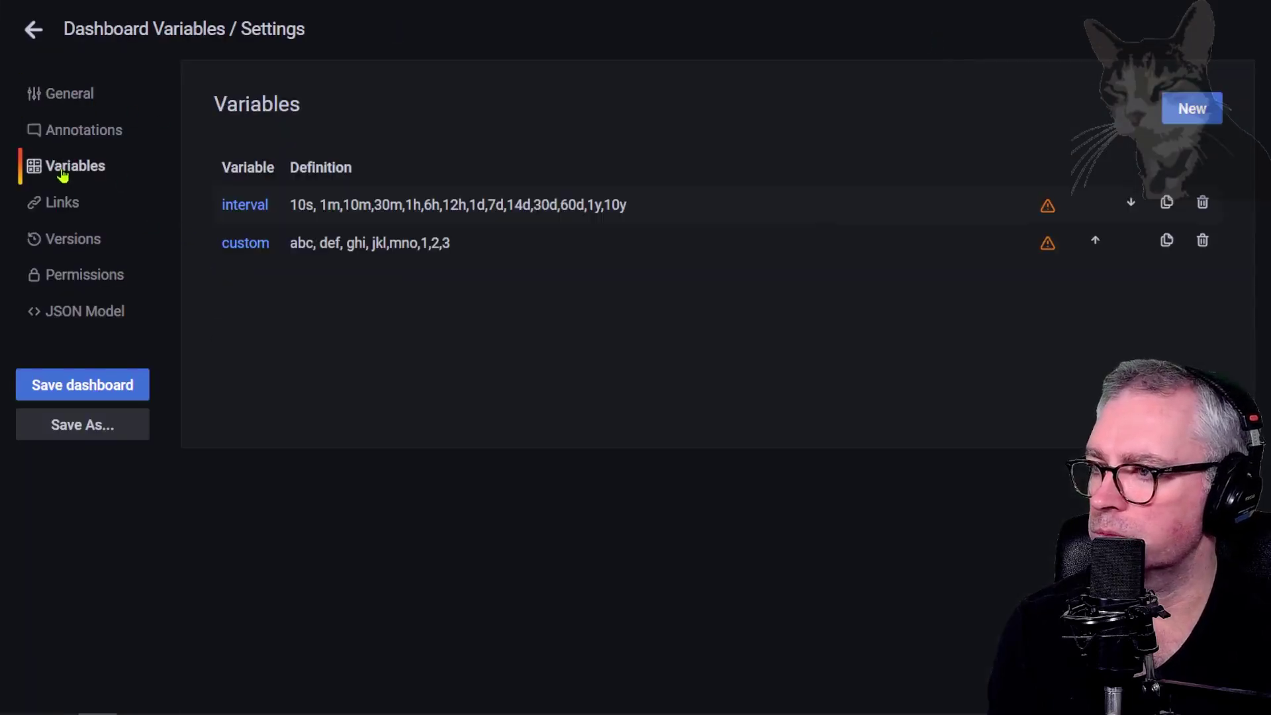
{"action": "left_click", "coordinate": [368, 246]}
{"action": "left_click", "coordinate": [401, 435]}
{"action": "left_click", "coordinate": [250, 634]}
{"action": "left_click", "coordinate": [33, 30]}
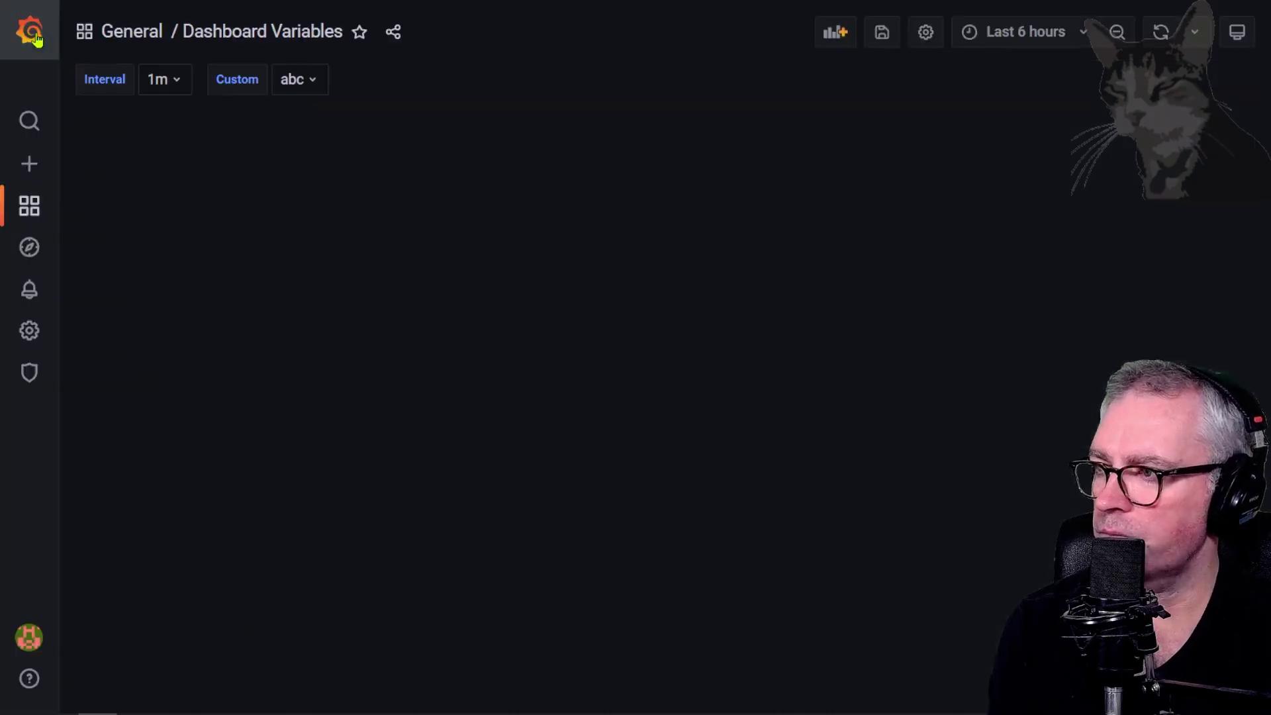
Step: Try multiple selection on the Custom variable by adding jkl, clearing abc and jkl, and finally selecting every value except ghi
{"action": "left_click", "coordinate": [295, 80]}
{"action": "left_click", "coordinate": [296, 229]}
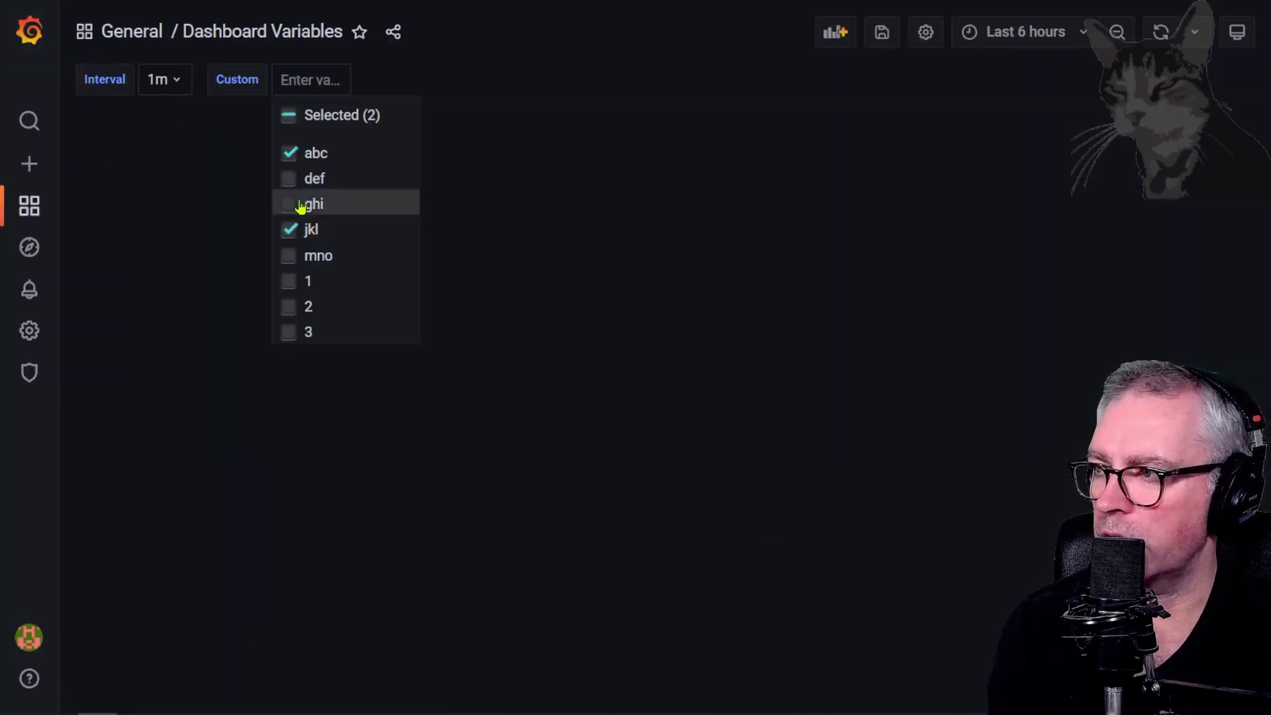
{"action": "left_click", "coordinate": [291, 157]}
{"action": "left_click", "coordinate": [291, 229]}
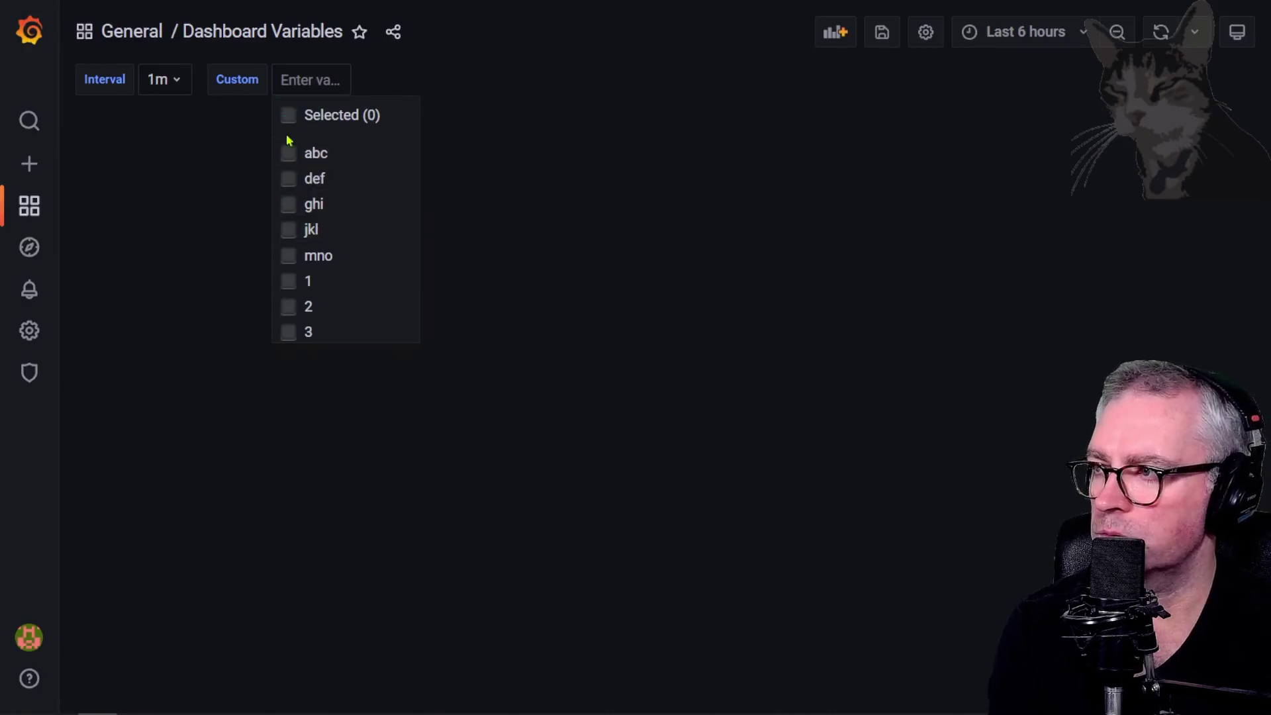
{"action": "left_click", "coordinate": [288, 117]}
{"action": "left_click", "coordinate": [279, 199]}
{"action": "left_click", "coordinate": [706, 202]}
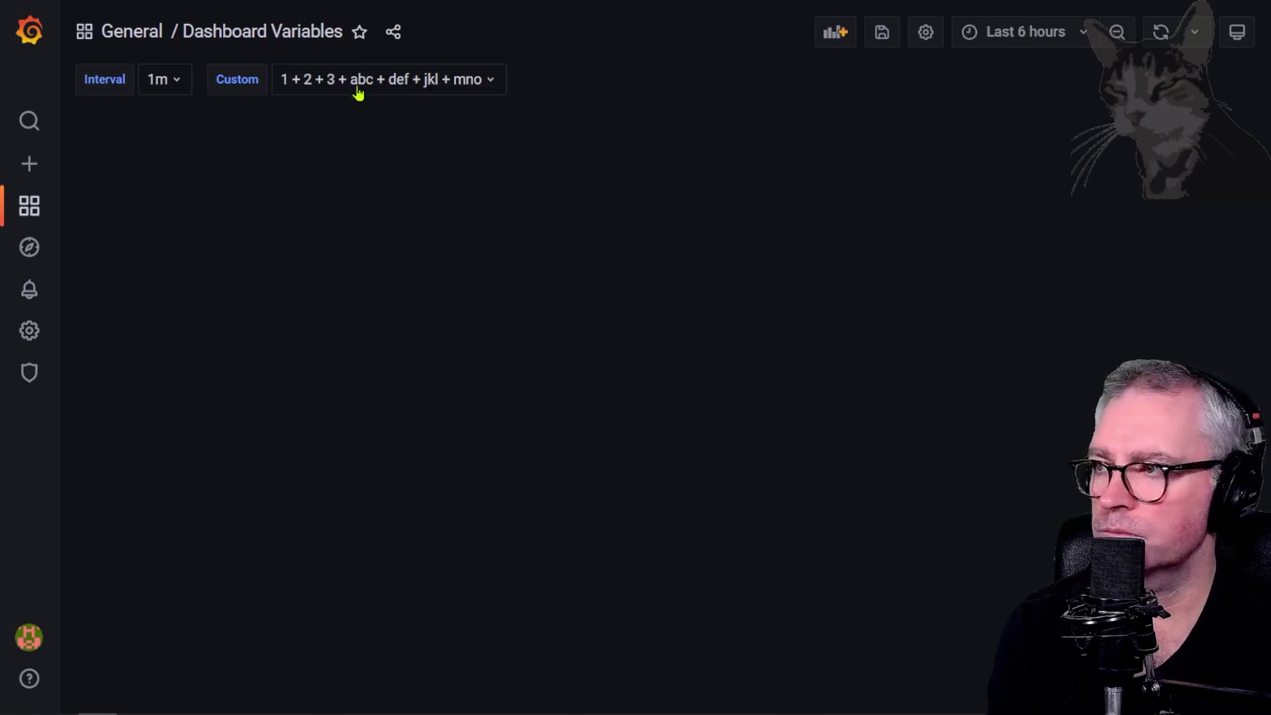
Step: Enable the Include All option and disable Multi-value for the custom variable, save it and return to the dashboard
{"action": "left_click", "coordinate": [926, 32]}
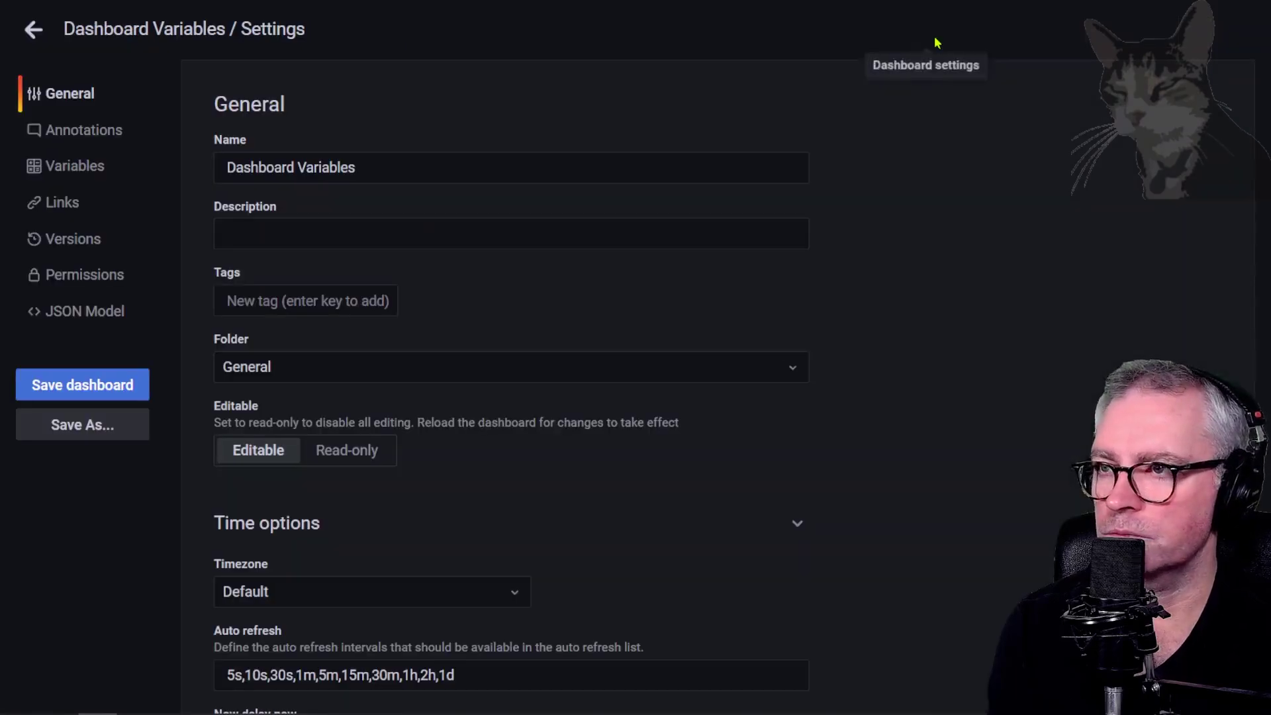
{"action": "left_click", "coordinate": [52, 166]}
{"action": "left_click", "coordinate": [378, 256]}
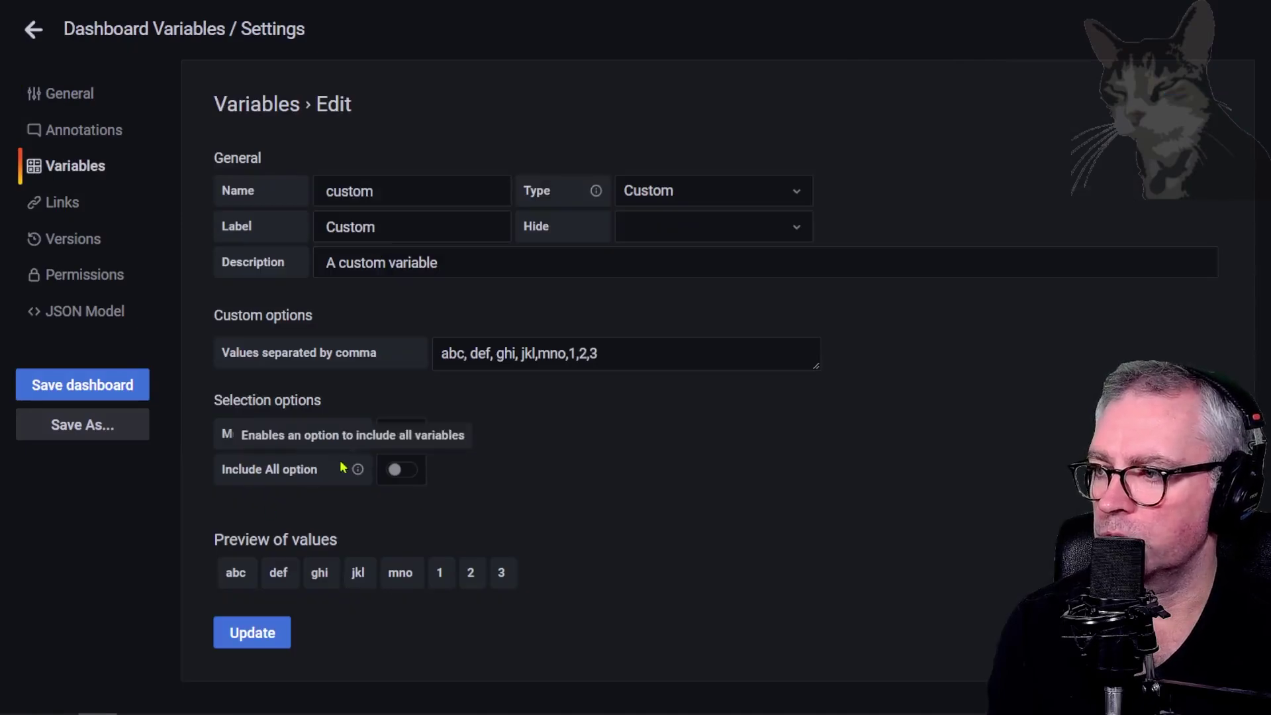
{"action": "left_click", "coordinate": [399, 471]}
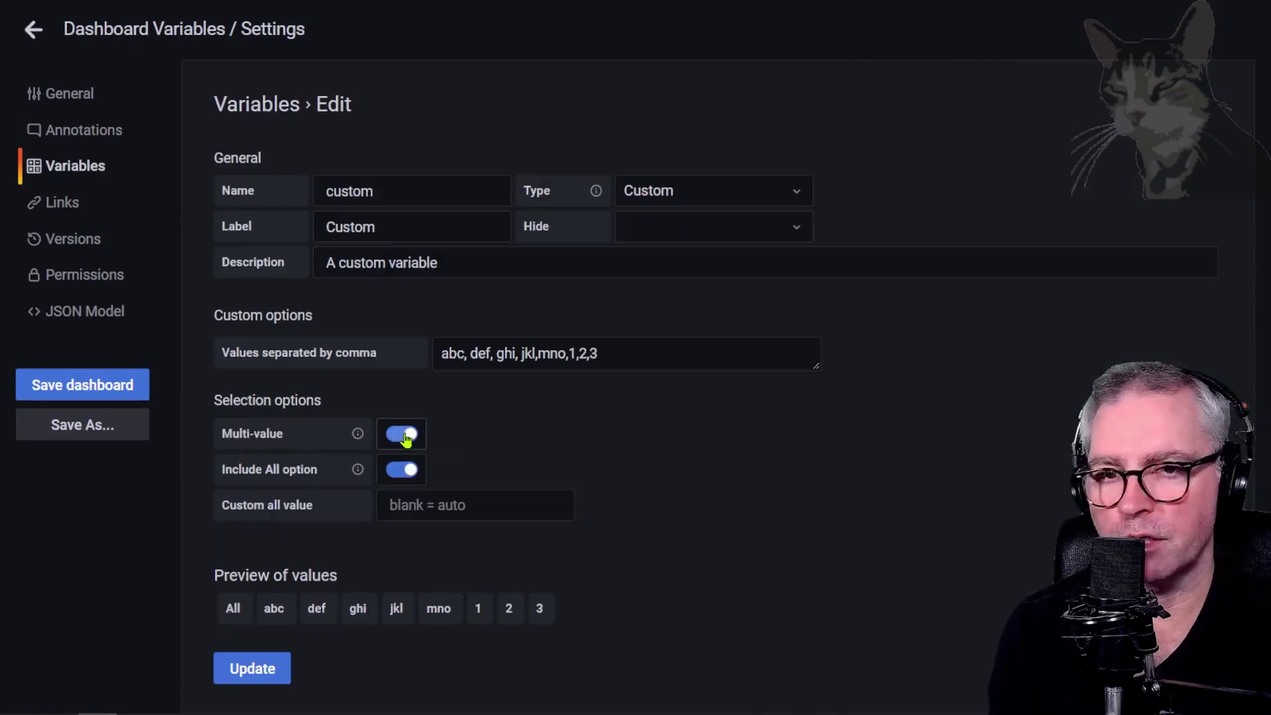
{"action": "left_click", "coordinate": [406, 440]}
{"action": "left_click", "coordinate": [251, 668]}
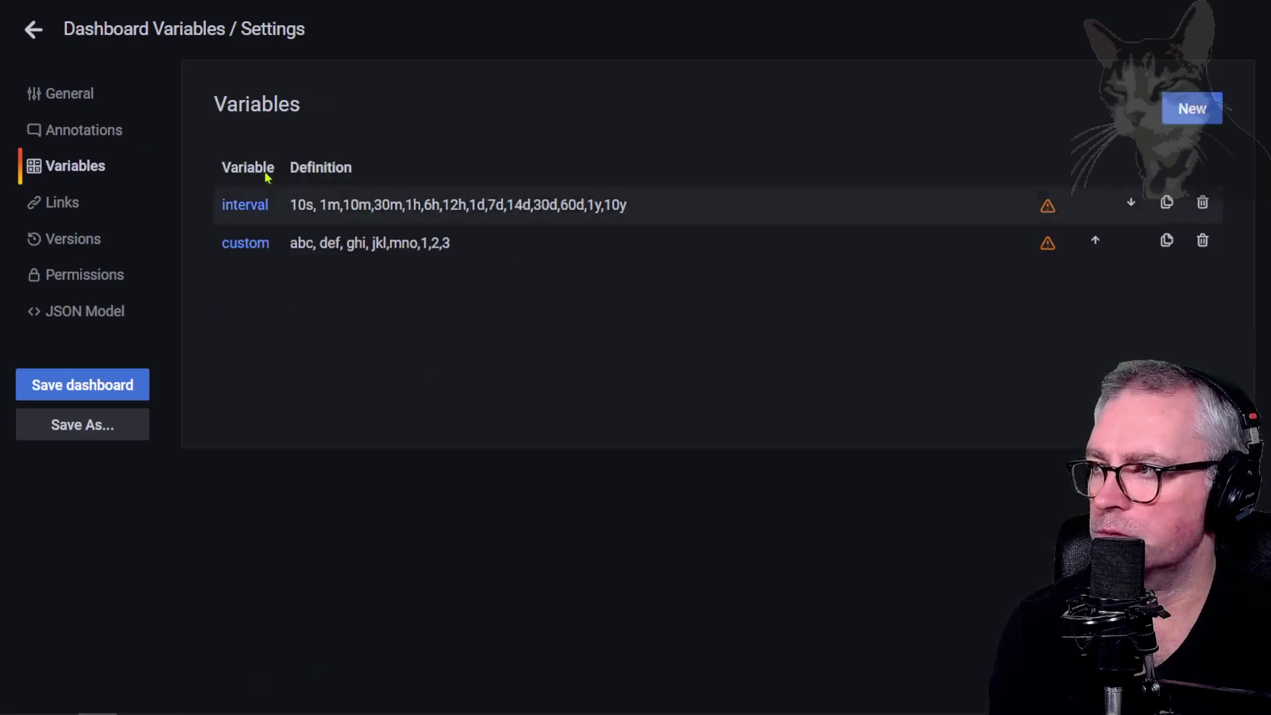
{"action": "left_click", "coordinate": [43, 41]}
Step: Set the dashboard's Custom variable to All, and switch it back to the single value abc
{"action": "left_click", "coordinate": [291, 80]}
{"action": "left_click", "coordinate": [292, 108]}
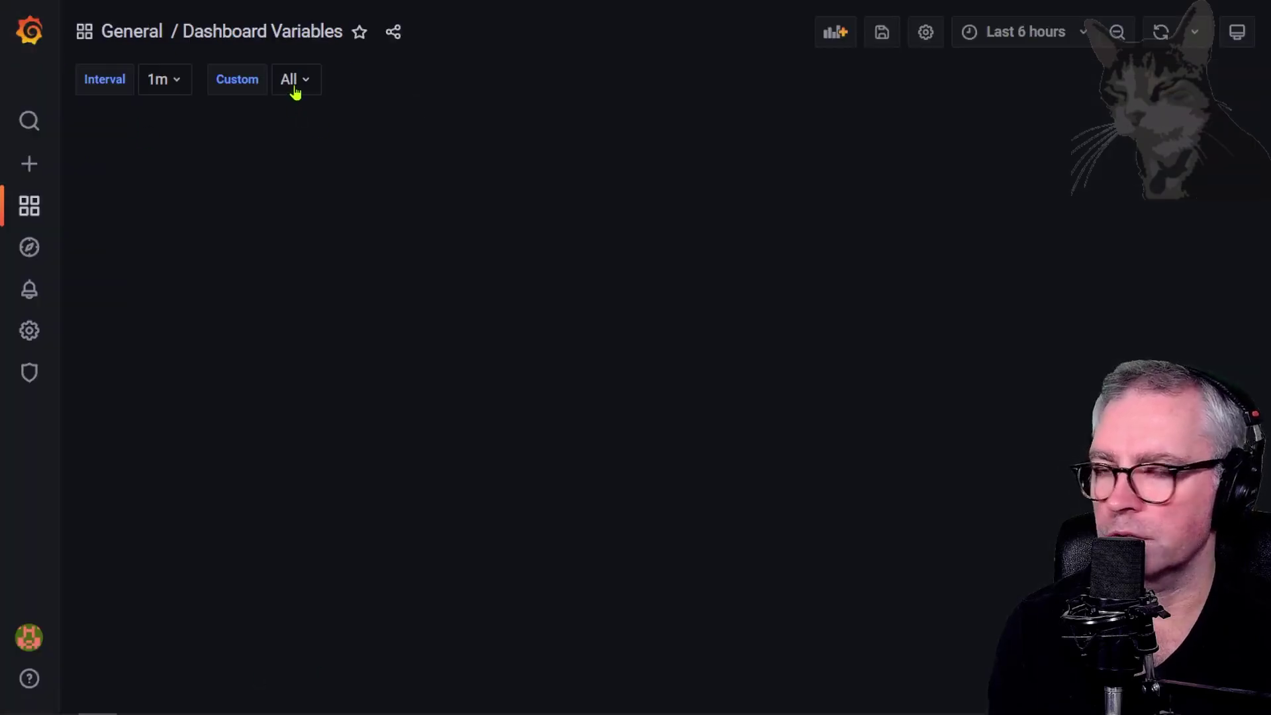
{"action": "left_click", "coordinate": [295, 81]}
{"action": "left_click", "coordinate": [293, 109]}
{"action": "left_click", "coordinate": [293, 80]}
{"action": "left_click", "coordinate": [292, 131]}
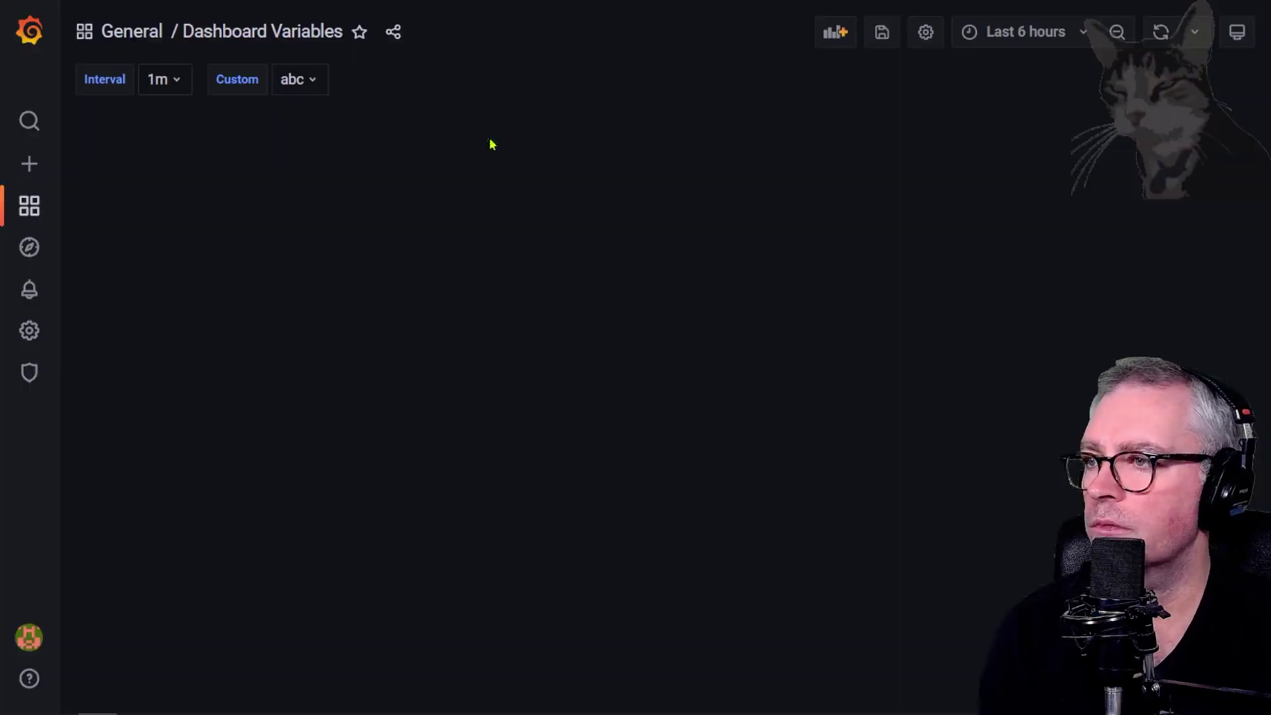
Step: Add a new variable of type Data source in the dashboard settings
{"action": "left_click", "coordinate": [924, 32]}
{"action": "left_click", "coordinate": [115, 169]}
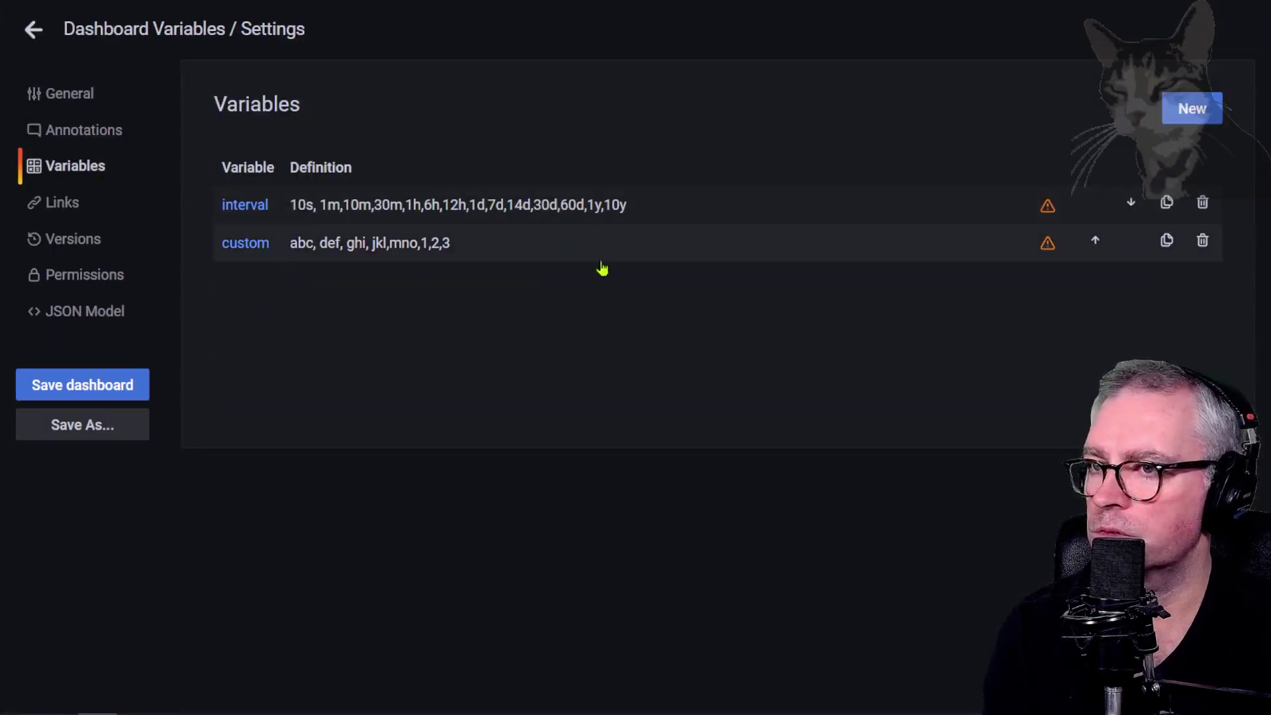
{"action": "left_click", "coordinate": [1191, 110]}
{"action": "left_click", "coordinate": [713, 193]}
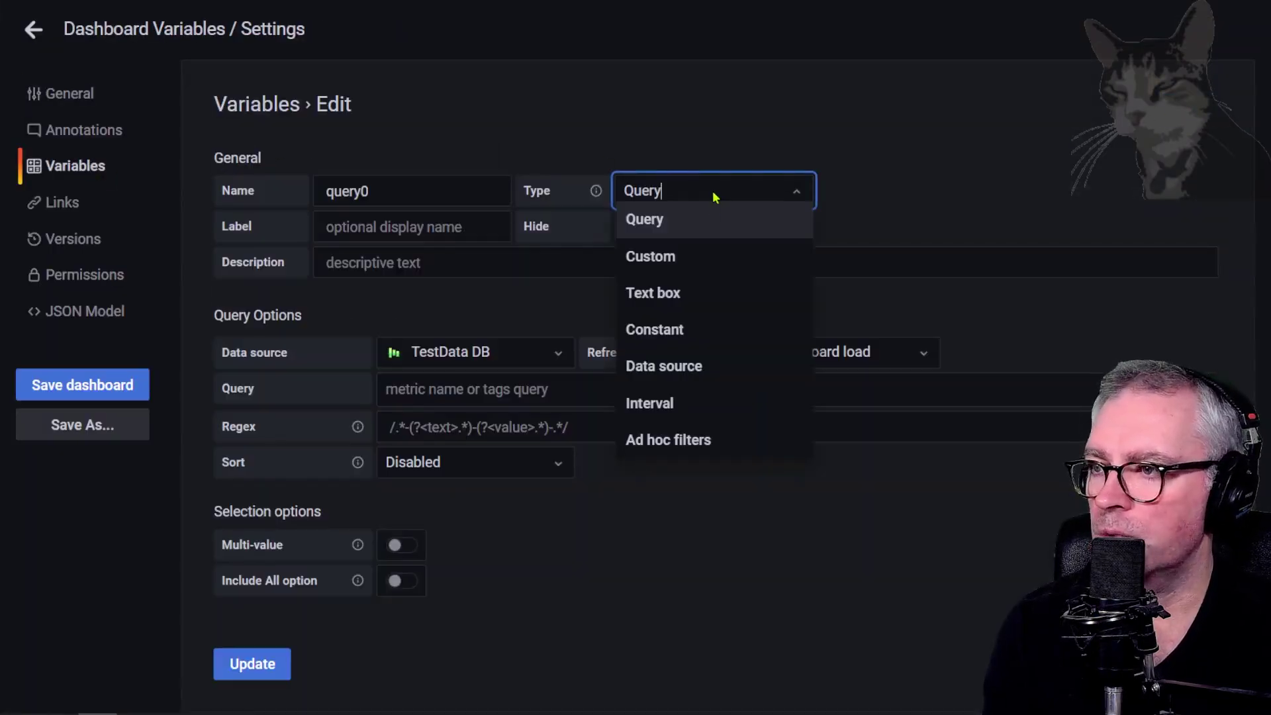
{"action": "left_click", "coordinate": [674, 371]}
Step: Name the new variable "datasource" and give it the label "Data Source"
{"action": "key", "text": "shift+Tab"}
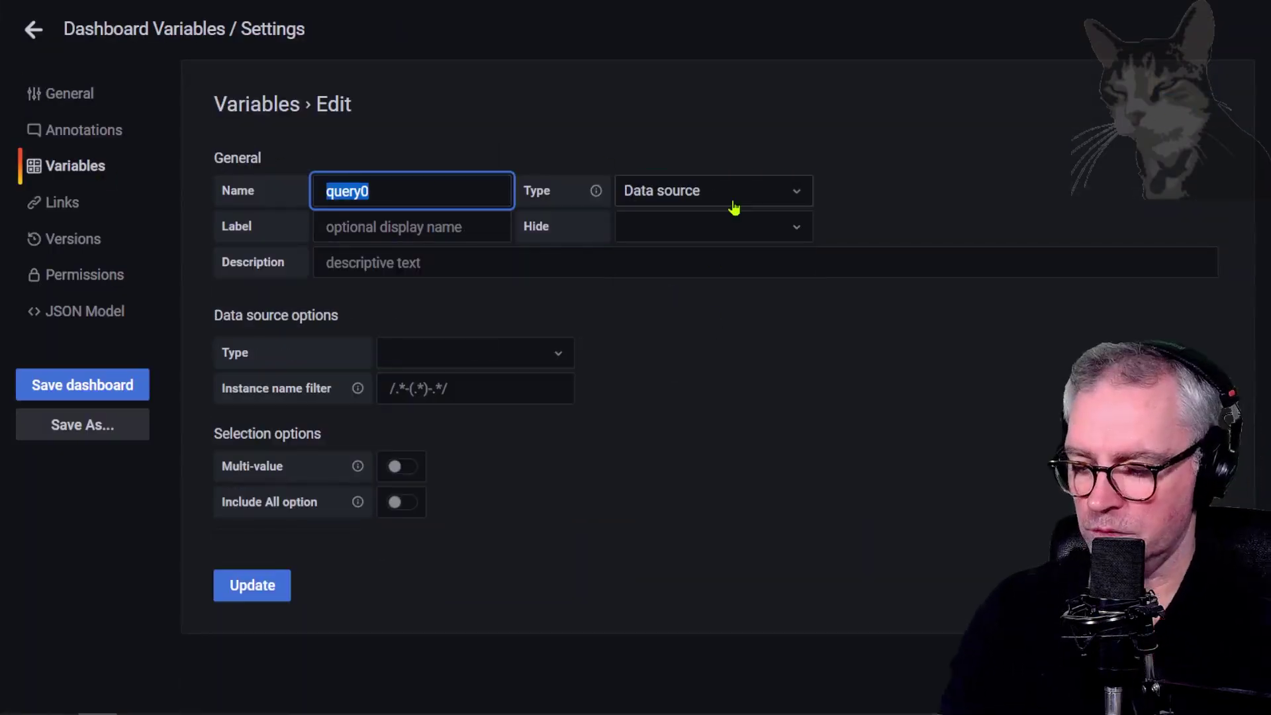
{"action": "type", "text": "datasource"}
{"action": "key", "text": "Tab"}
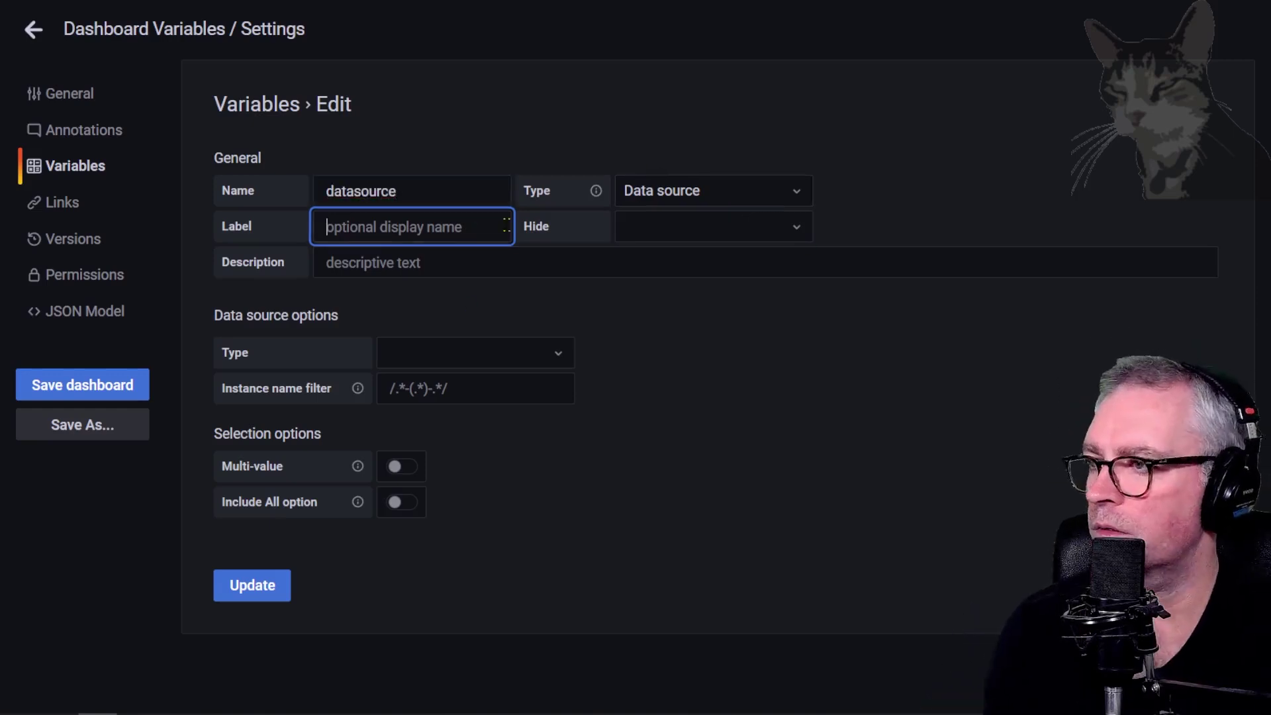
{"action": "type", "text": "Data Source"}
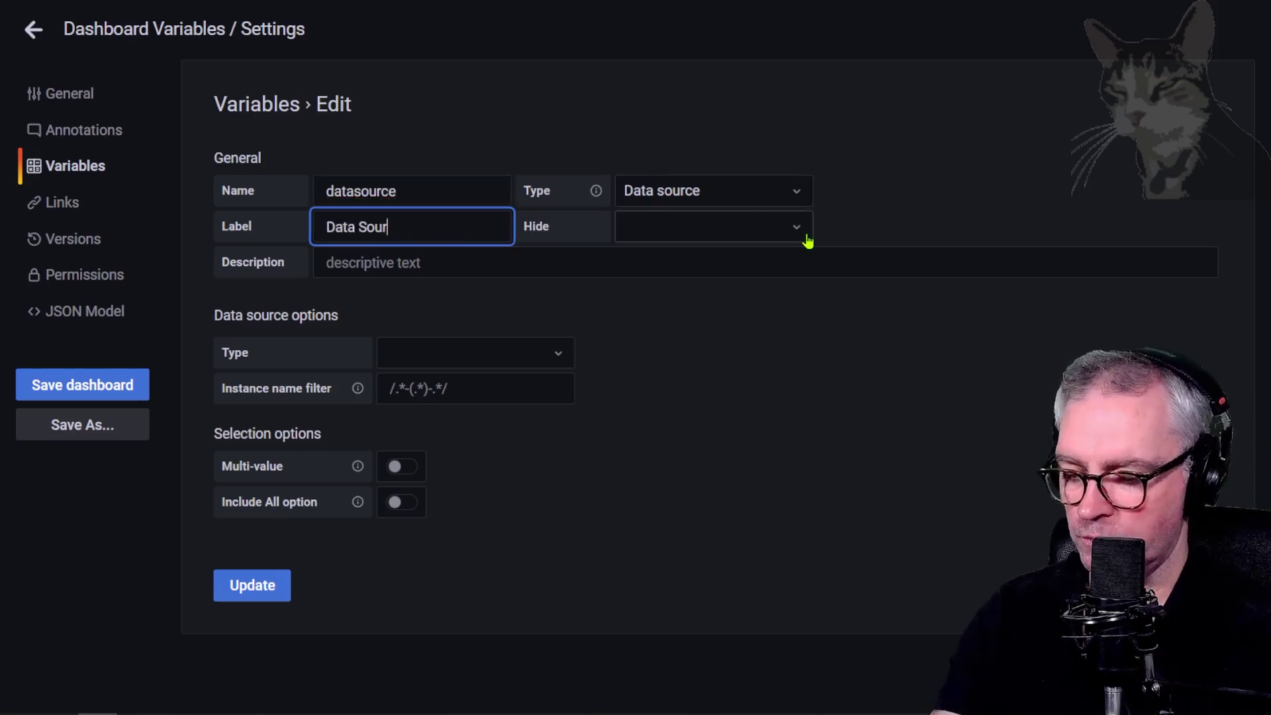
Step: Set the datasource variable's data source type to Elasticsearch and save the variable
{"action": "left_click", "coordinate": [527, 359]}
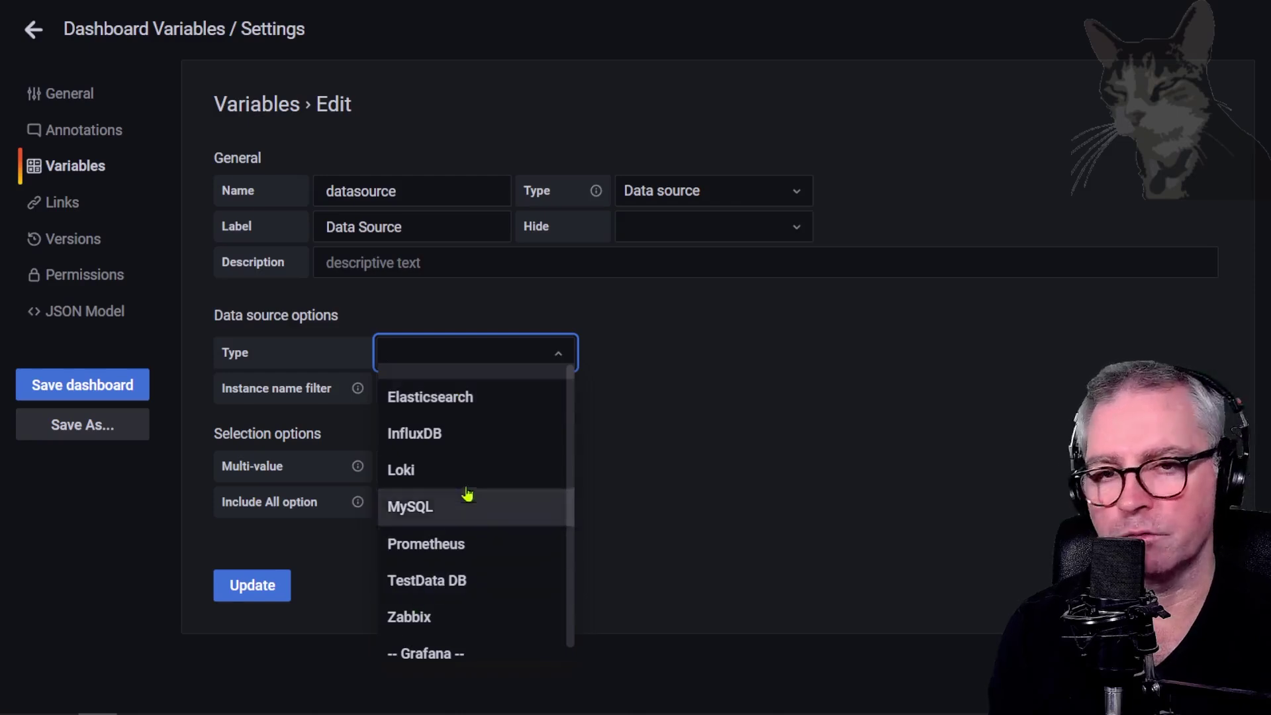
{"action": "left_click", "coordinate": [452, 400]}
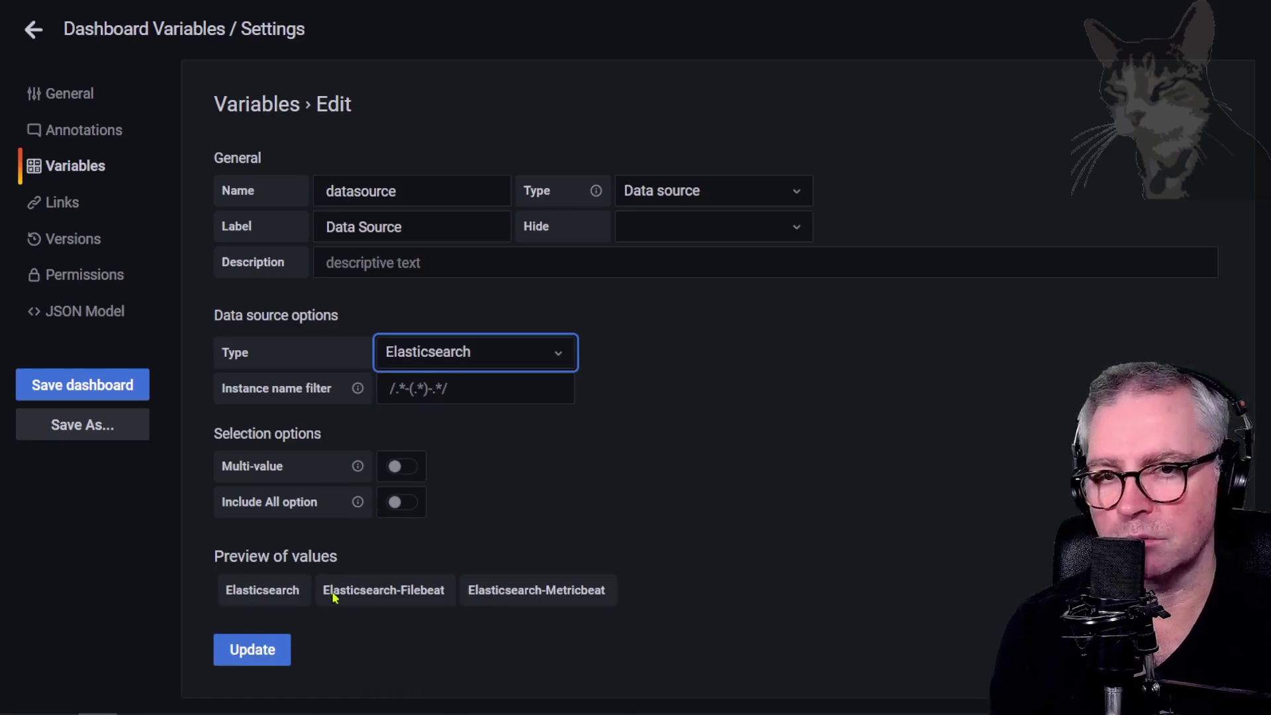
{"action": "left_click", "coordinate": [256, 650]}
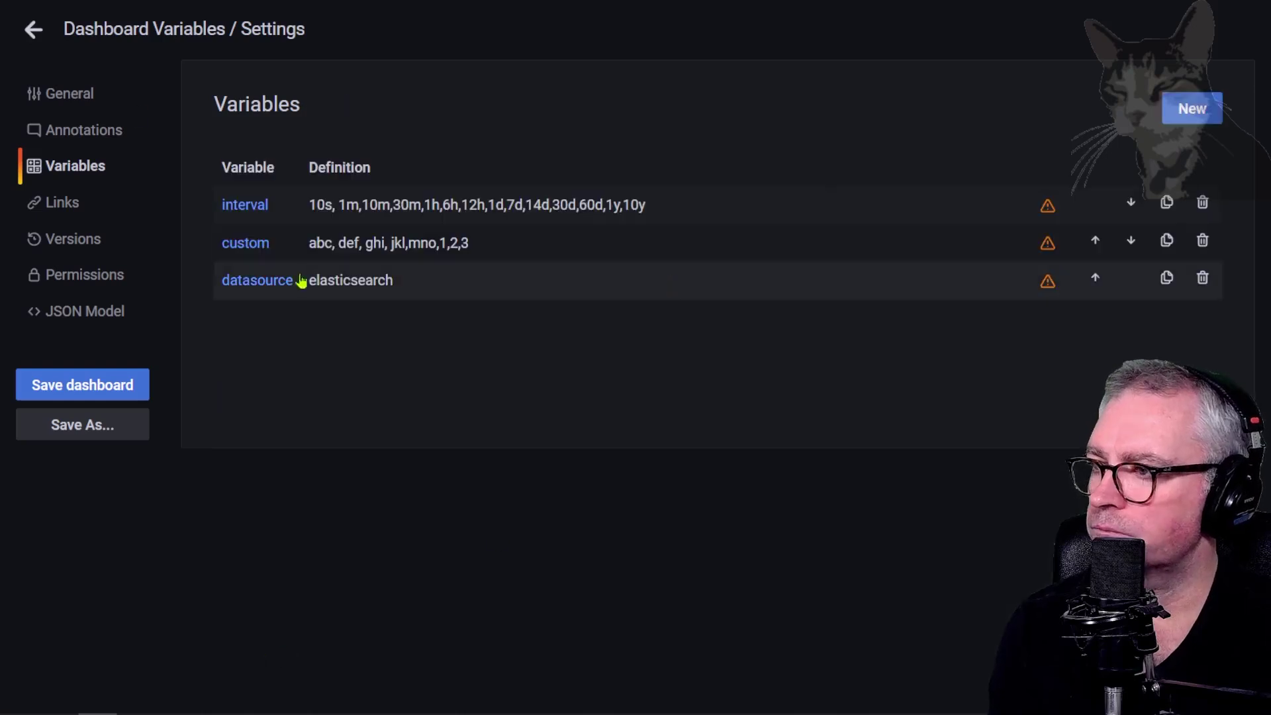
Step: Return to the dashboard and set the Data Source variable to Elasticsearch-Metricbeat, followed by Elasticsearch-Filebeat
{"action": "left_click", "coordinate": [33, 29]}
{"action": "left_click", "coordinate": [534, 83]}
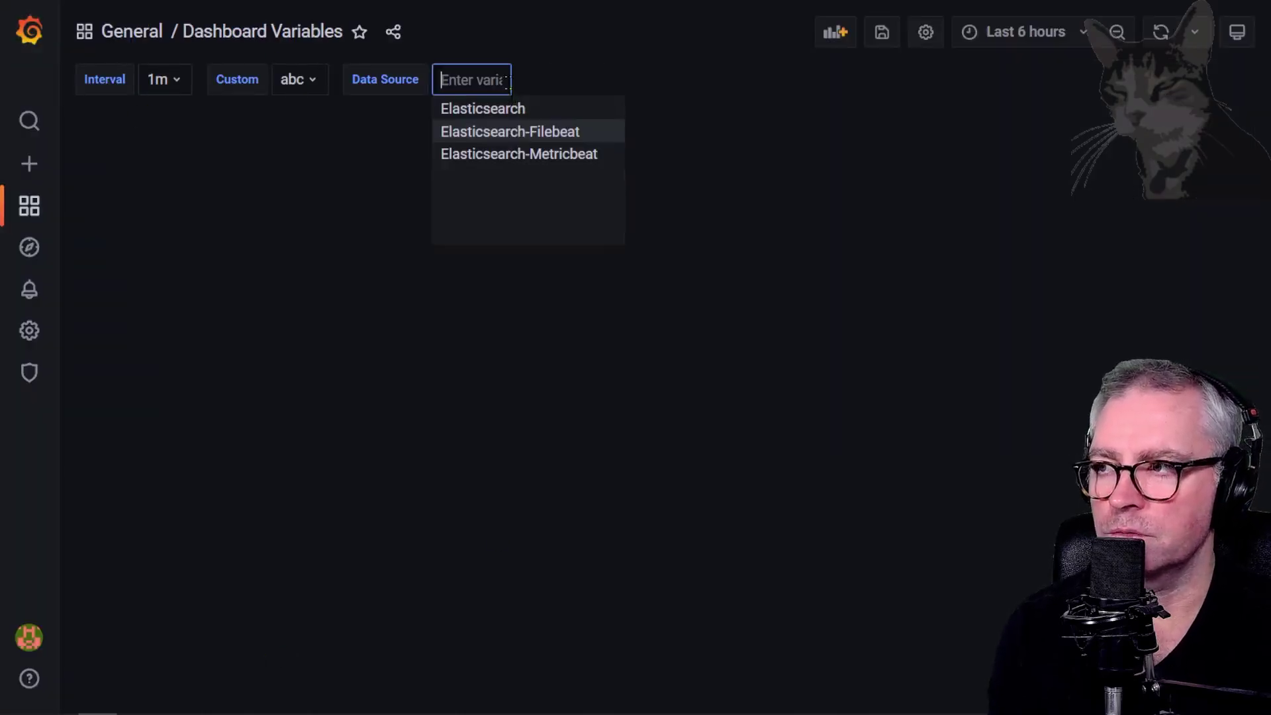
{"action": "left_click", "coordinate": [517, 155]}
{"action": "left_click", "coordinate": [498, 81]}
{"action": "left_click", "coordinate": [500, 135]}
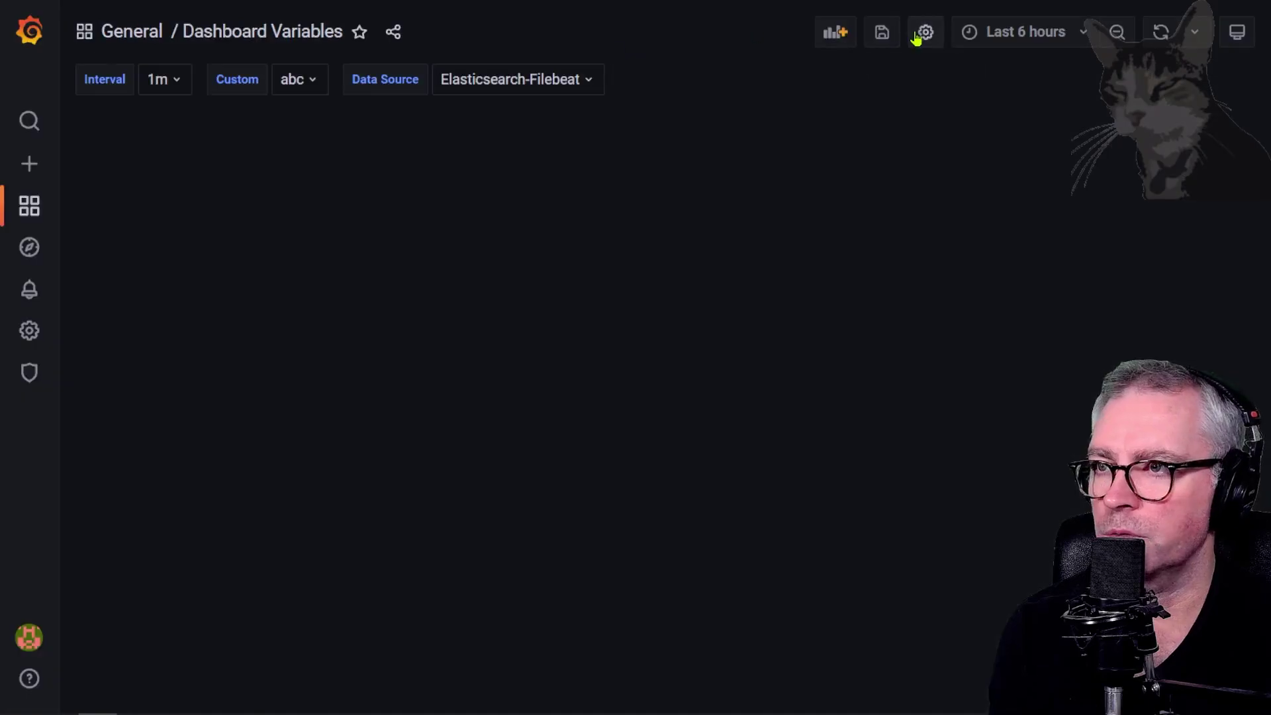
Step: Reopen the datasource variable's settings and apply the instance name filter "/.File./"
{"action": "left_click", "coordinate": [926, 31]}
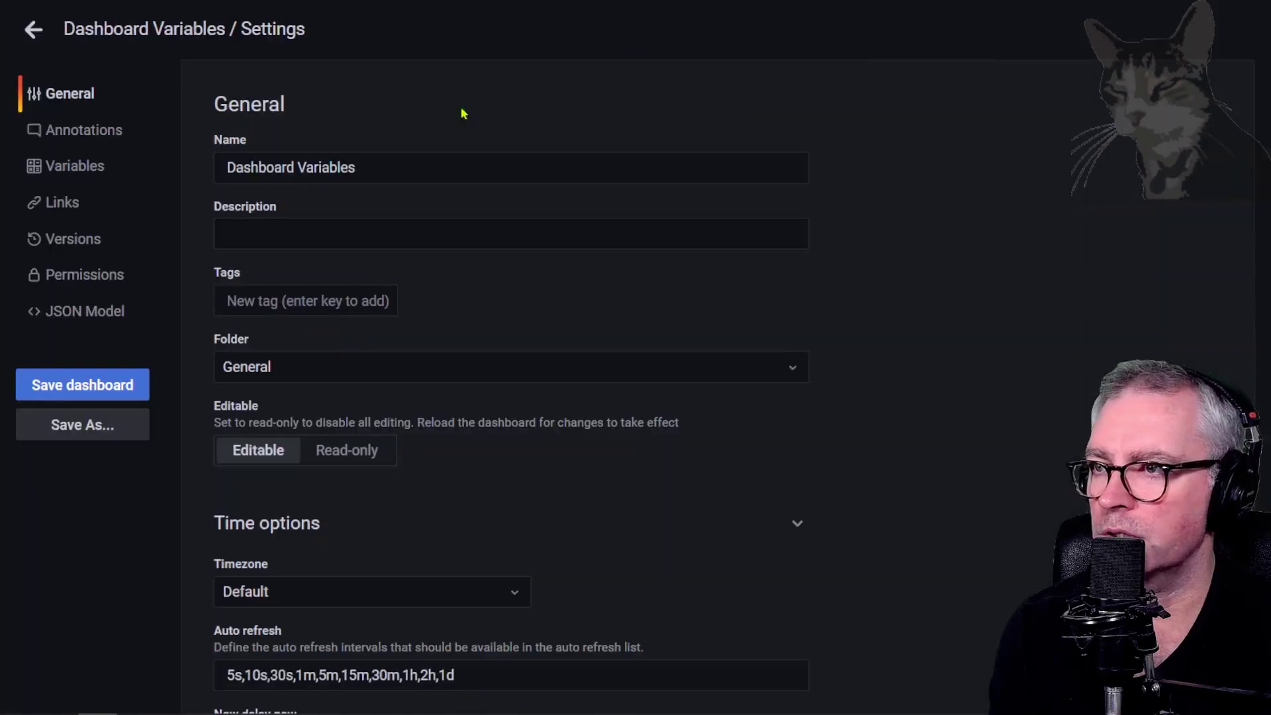
{"action": "left_click", "coordinate": [66, 173]}
{"action": "left_click", "coordinate": [496, 277]}
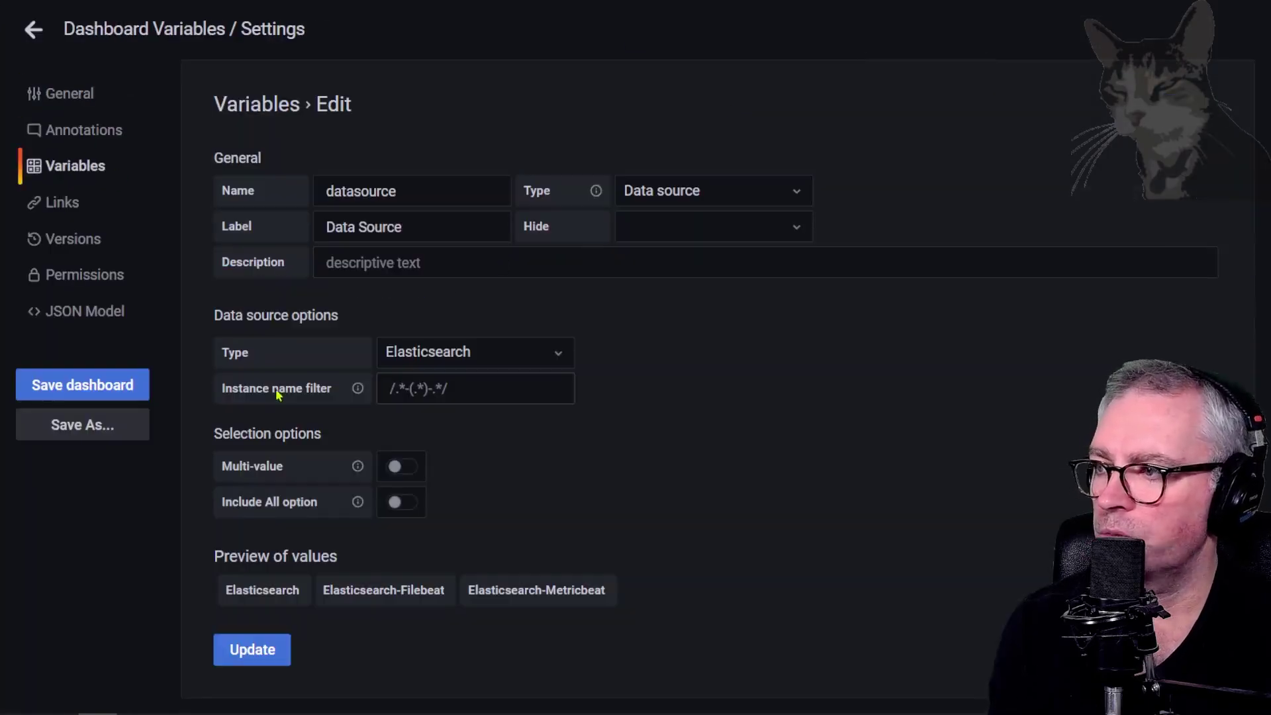
{"action": "left_click", "coordinate": [557, 388]}
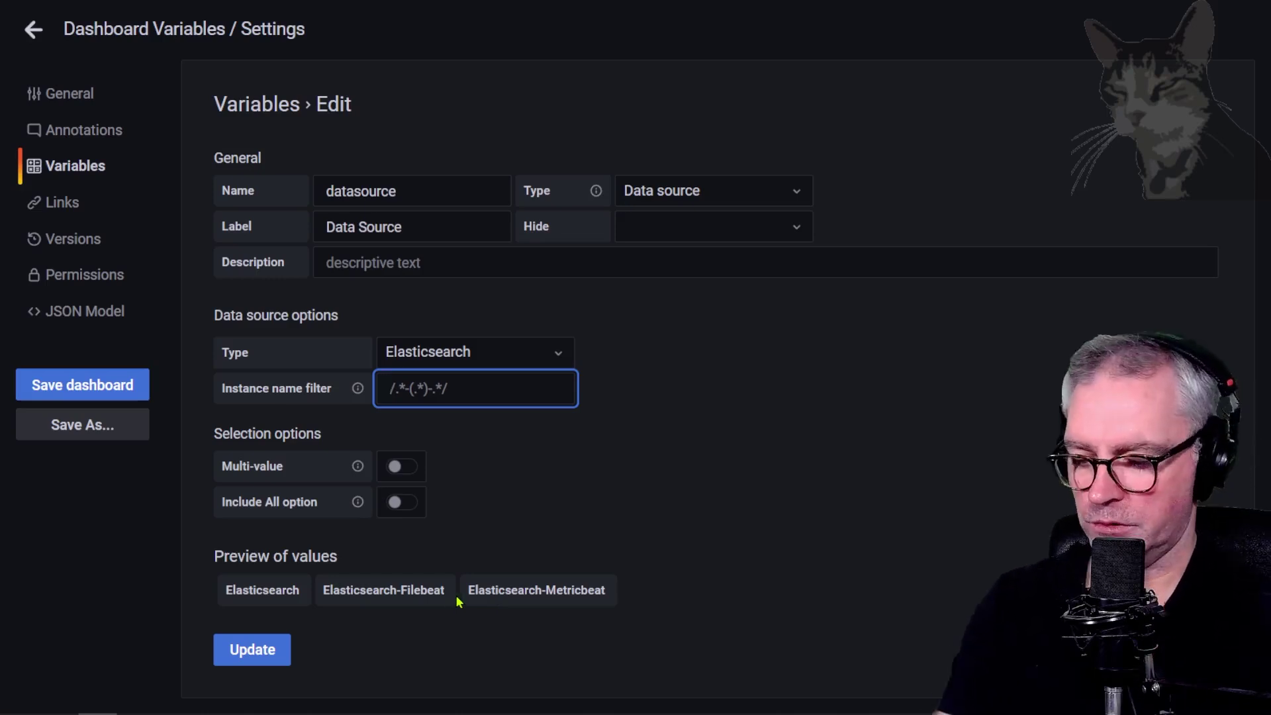
{"action": "type", "text": "/.File./"}
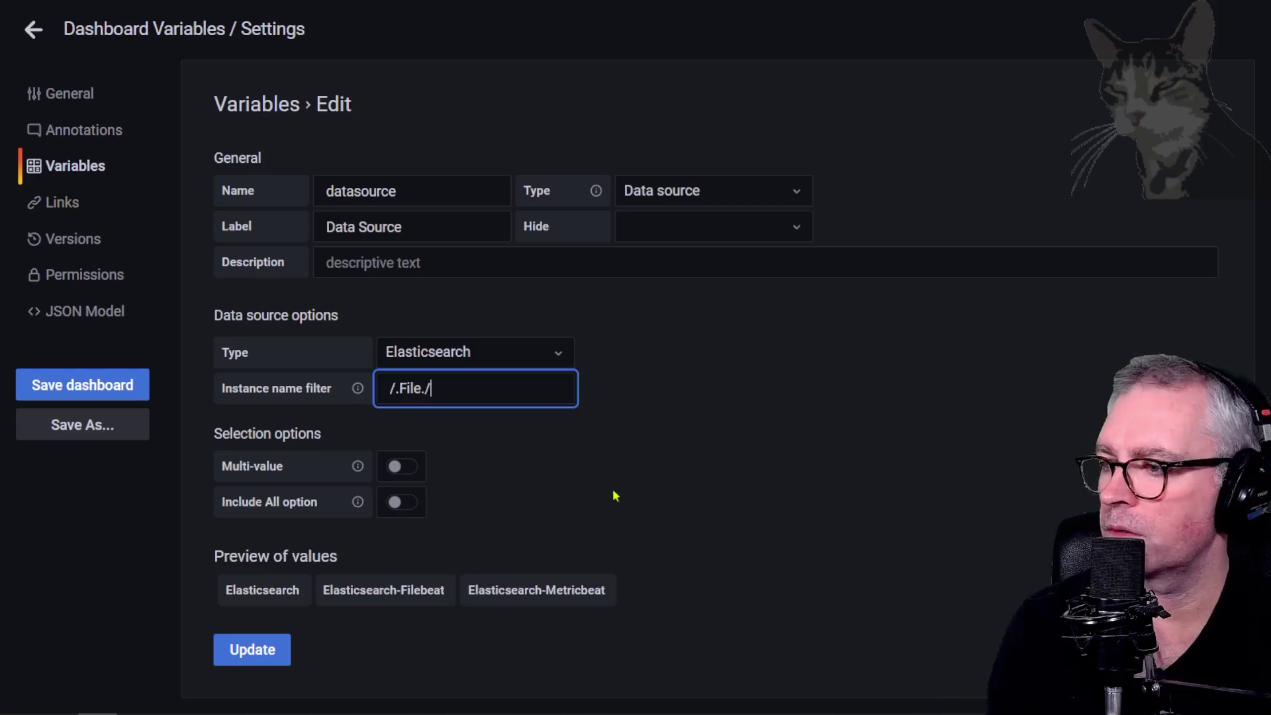
{"action": "left_click", "coordinate": [273, 546]}
Step: Change the datasource variable's instance name filter to "/.Metric./"
{"action": "left_click", "coordinate": [428, 388]}
{"action": "key", "text": "BackSpace"}
{"action": "key", "text": "BackSpace"}
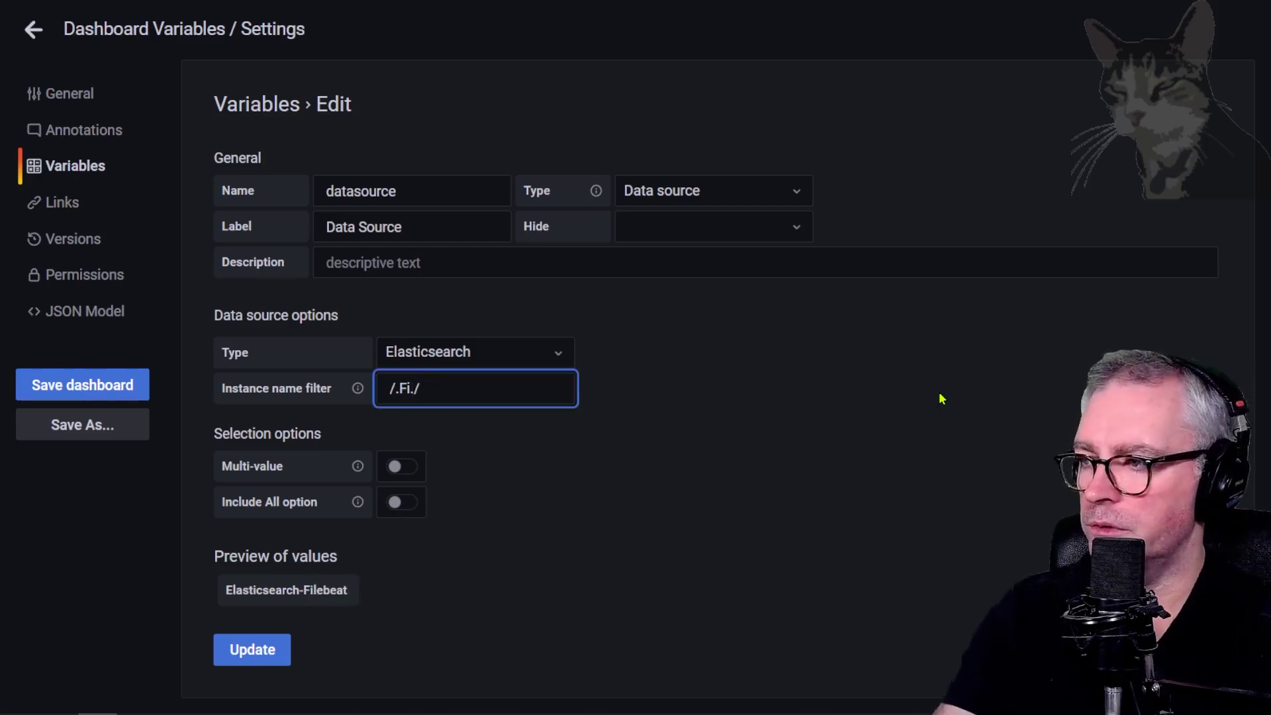
{"action": "key", "text": "BackSpace"}
{"action": "key", "text": "BackSpace"}
{"action": "type", "text": "Metric."}
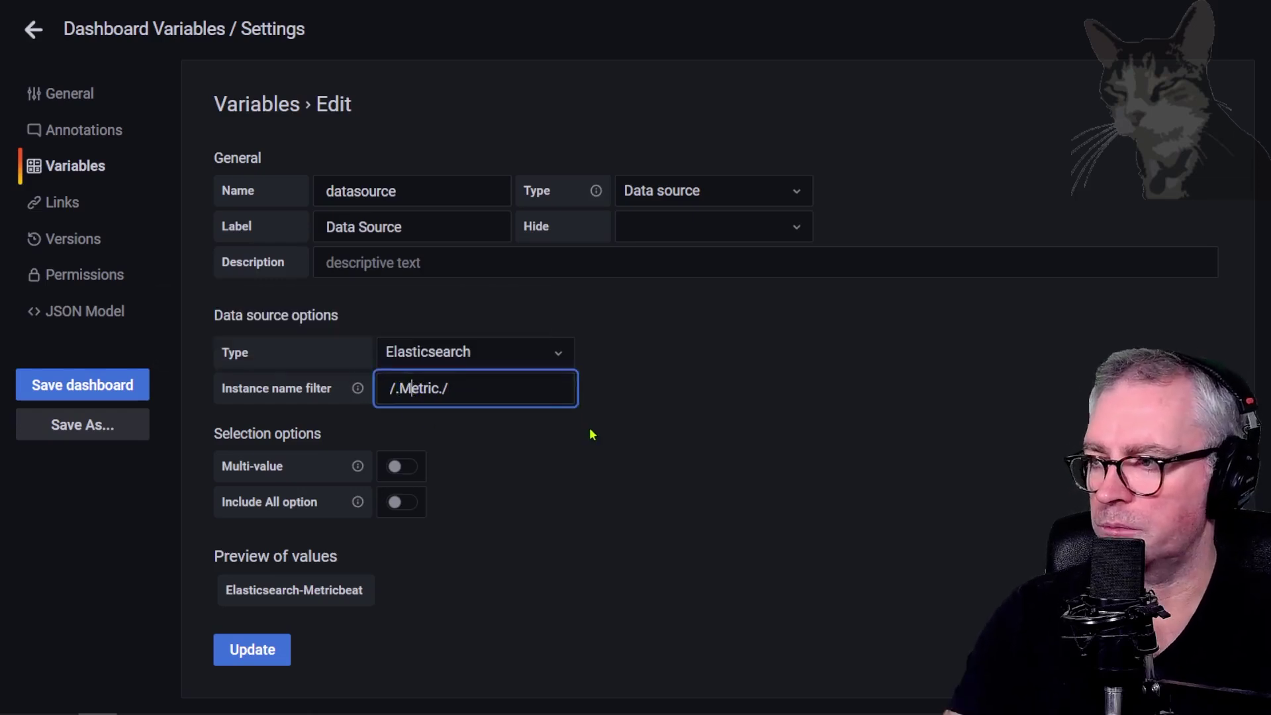
Step: Replace Metric with Elastic in the instance name filter so it reads "/.Elastic./", and apply it
{"action": "key", "text": "BackSpace"}
{"action": "key", "text": "BackSpace"}
{"action": "key", "text": "BackSpace"}
{"action": "key", "text": "BackSpace"}
{"action": "key", "text": "BackSpace"}
{"action": "key", "text": "BackSpace"}
{"action": "type", "text": "Elastic"}
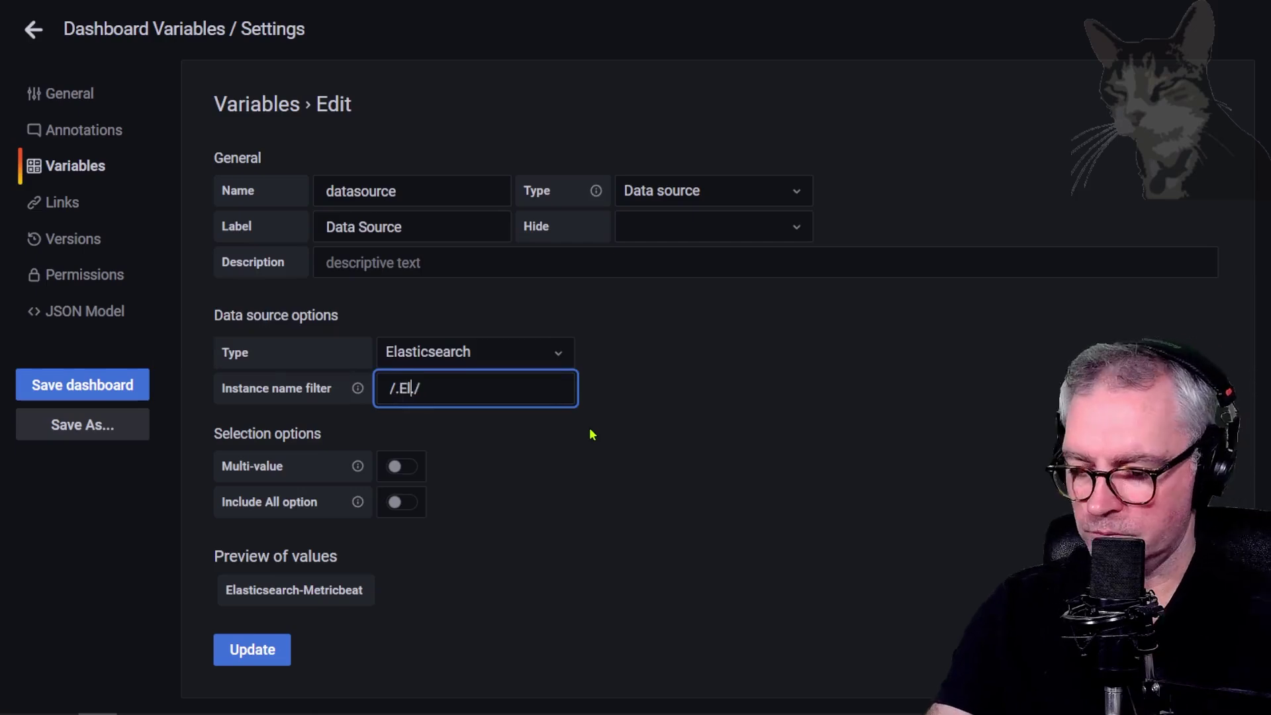
{"action": "left_click", "coordinate": [151, 590]}
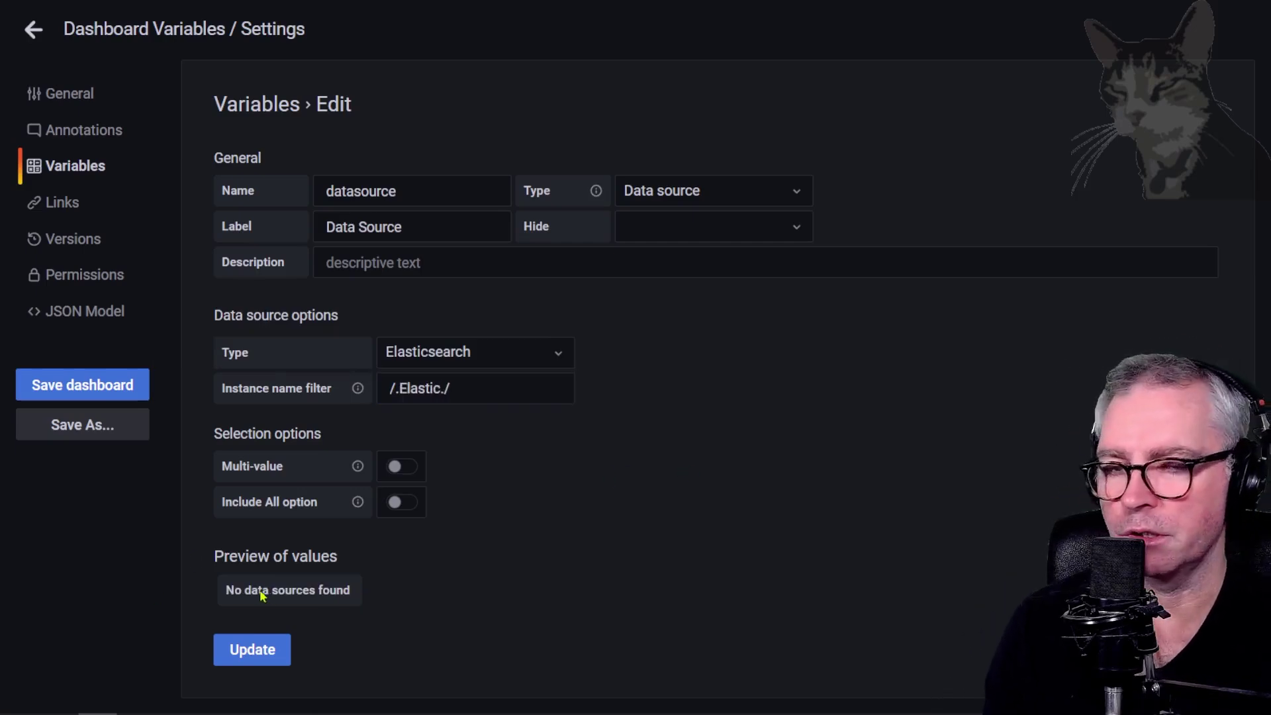
Step: Remove the leading dot from the instance name filter, making it "/Elastic./", and apply it
{"action": "left_click", "coordinate": [403, 389]}
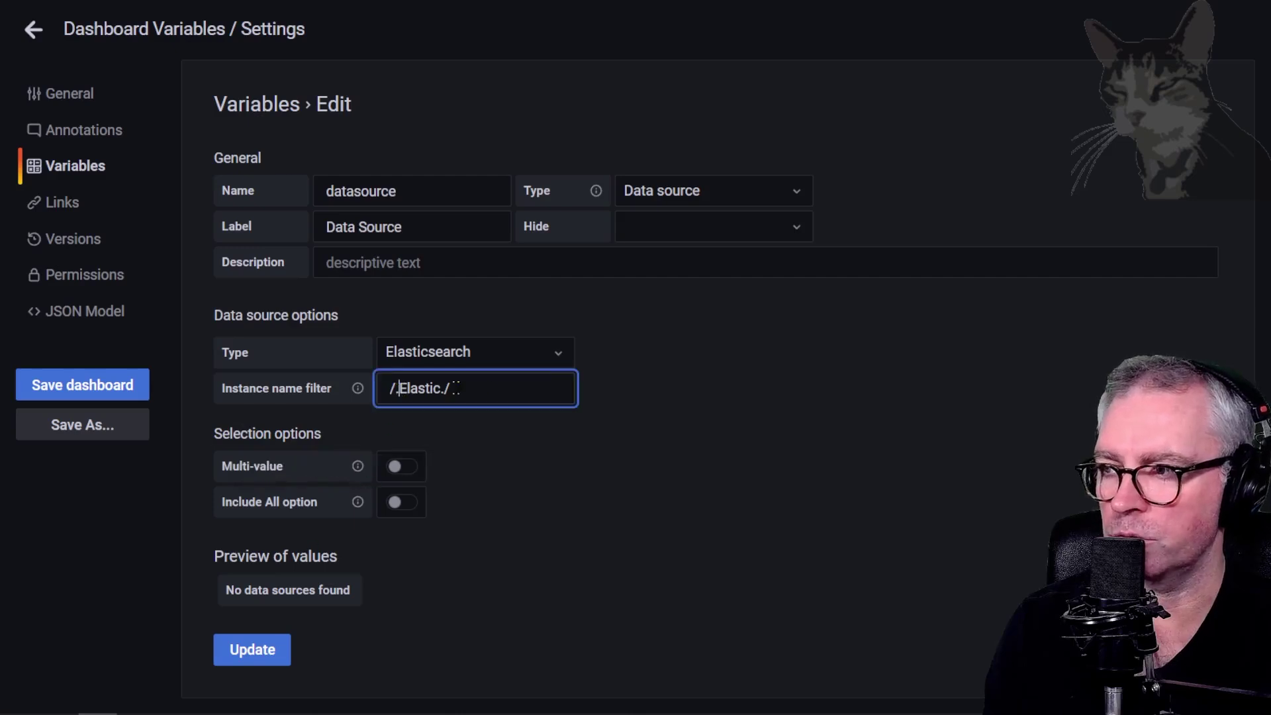
{"action": "key", "text": "BackSpace"}
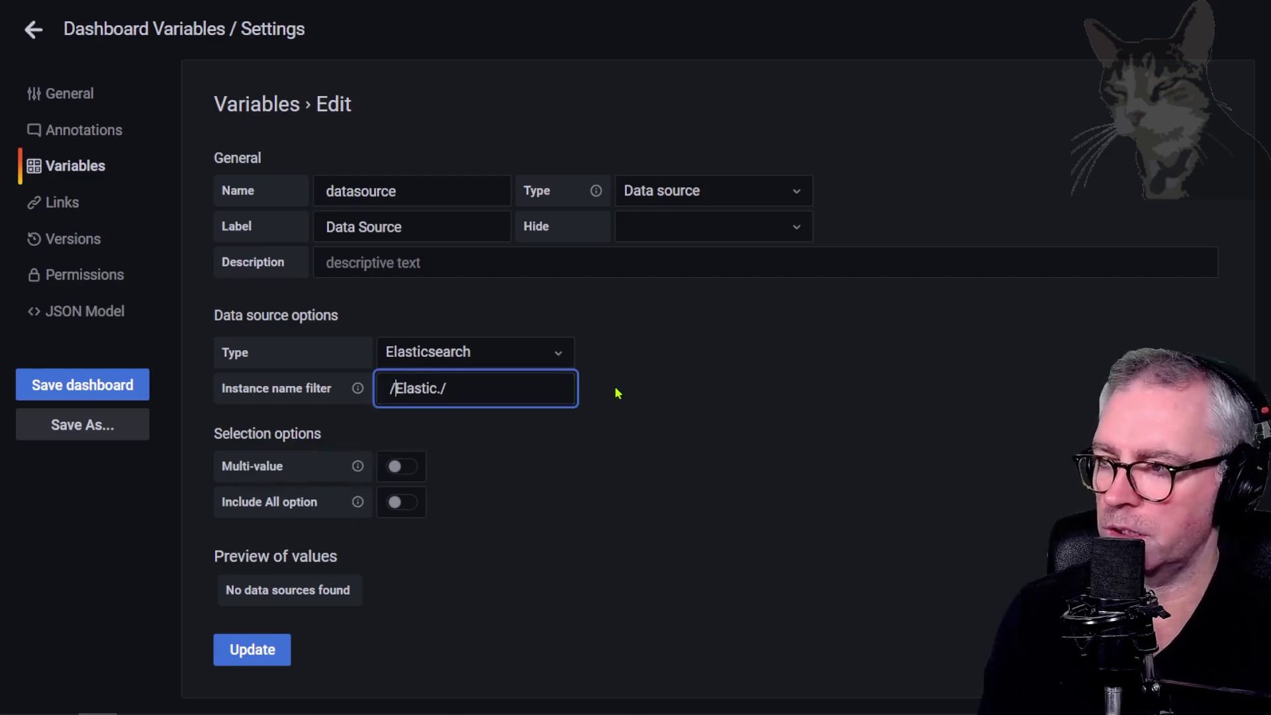
{"action": "left_click", "coordinate": [621, 445]}
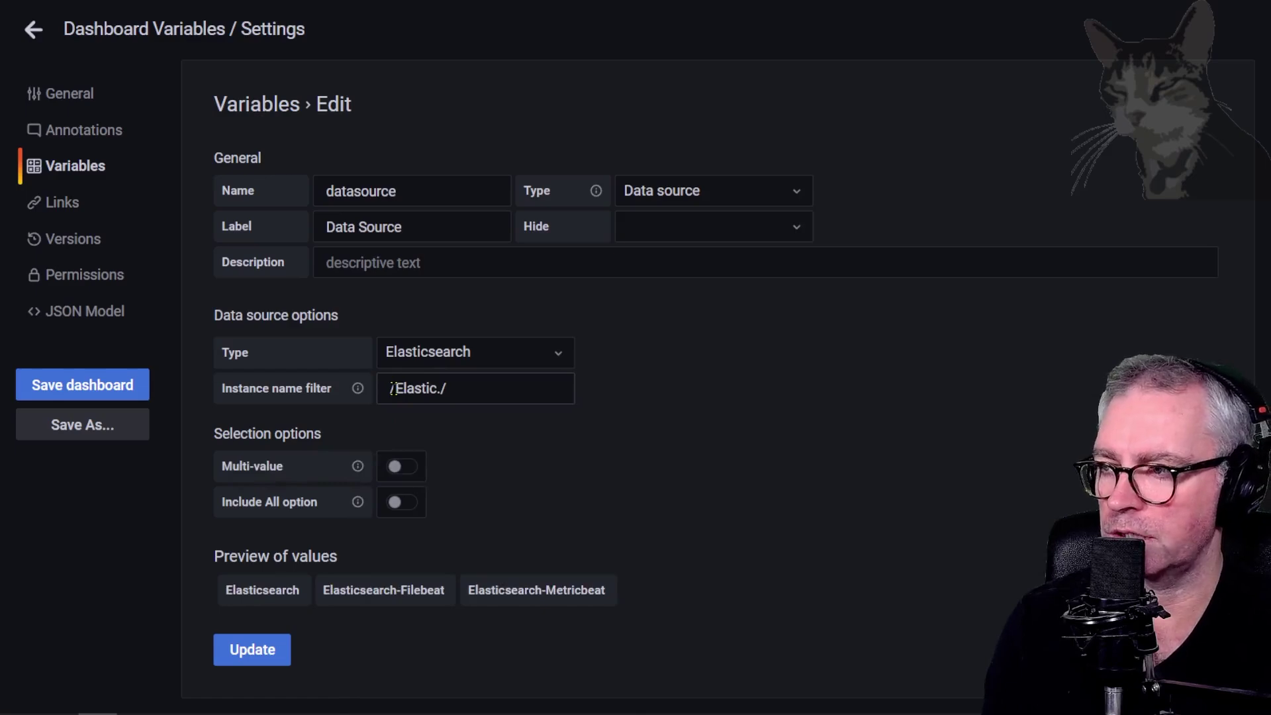
Step: Change the datasource variable's instance name filter to "/.beat/" and apply it
{"action": "double_click", "coordinate": [421, 388]}
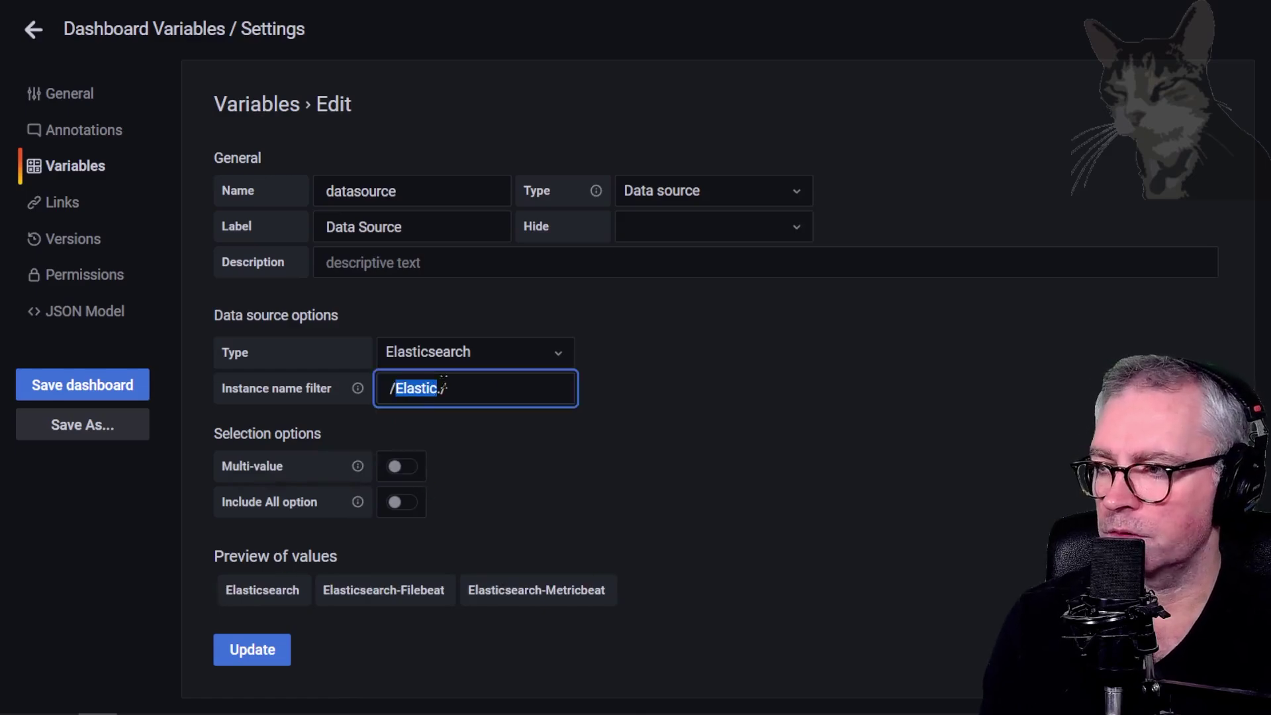
{"action": "key", "text": "BackSpace"}
{"action": "type", "text": "beat/"}
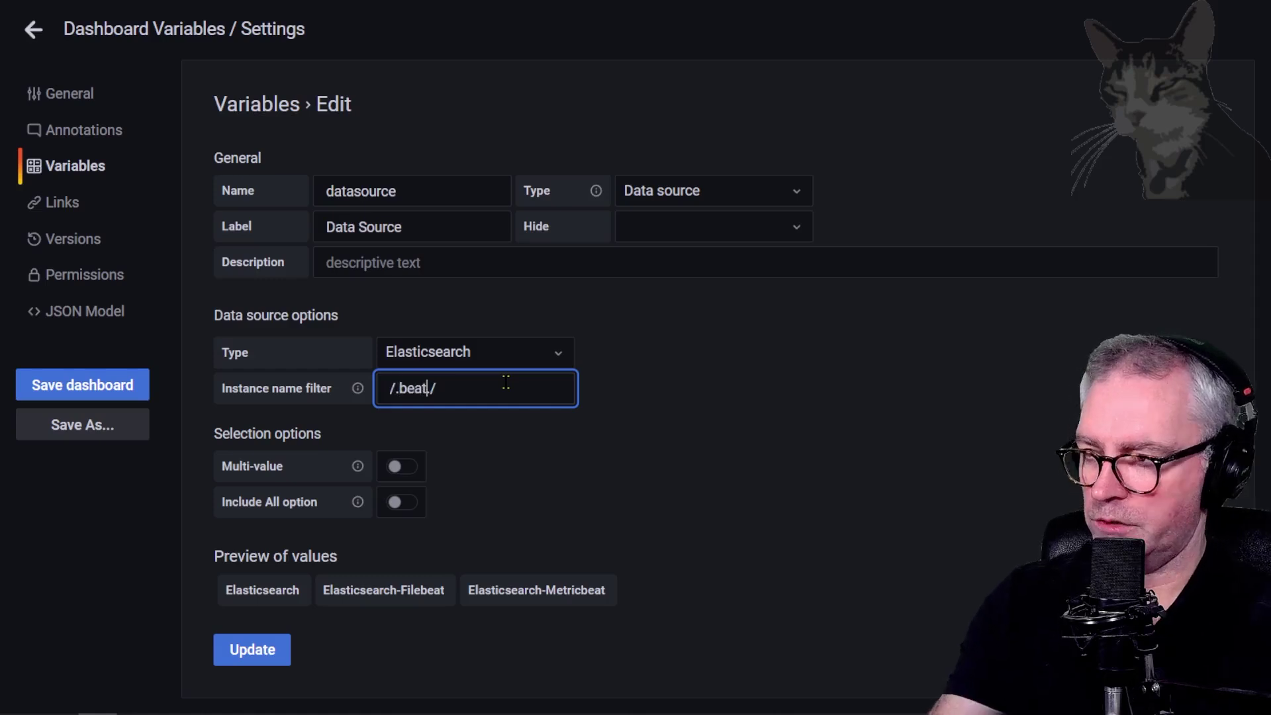
{"action": "left_click", "coordinate": [375, 580]}
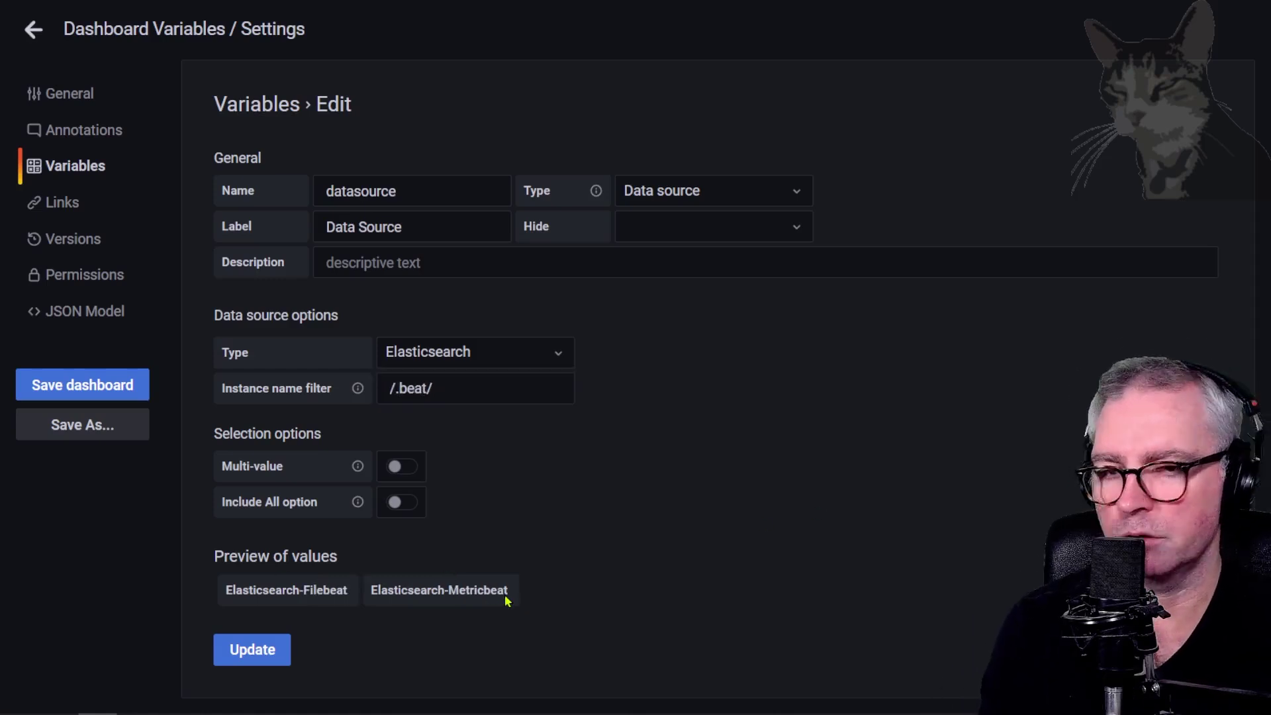
Step: Add an asterisk to the instance name filter and apply the modified expression
{"action": "left_click", "coordinate": [429, 390]}
{"action": "double_click", "coordinate": [421, 388]}
{"action": "type", "text": "*"}
{"action": "left_click", "coordinate": [739, 420]}
Step: Clear the instance name filter and update the datasource variable
{"action": "left_click", "coordinate": [450, 385]}
{"action": "key", "text": "ctrl+a"}
{"action": "type", "text": "/.*-(.*)-.*/"}
{"action": "left_click", "coordinate": [742, 421]}
{"action": "left_click", "coordinate": [260, 667]}
Step: Return to the dashboard and check which choices the Data Source variable offers
{"action": "left_click", "coordinate": [34, 29]}
{"action": "left_click", "coordinate": [560, 80]}
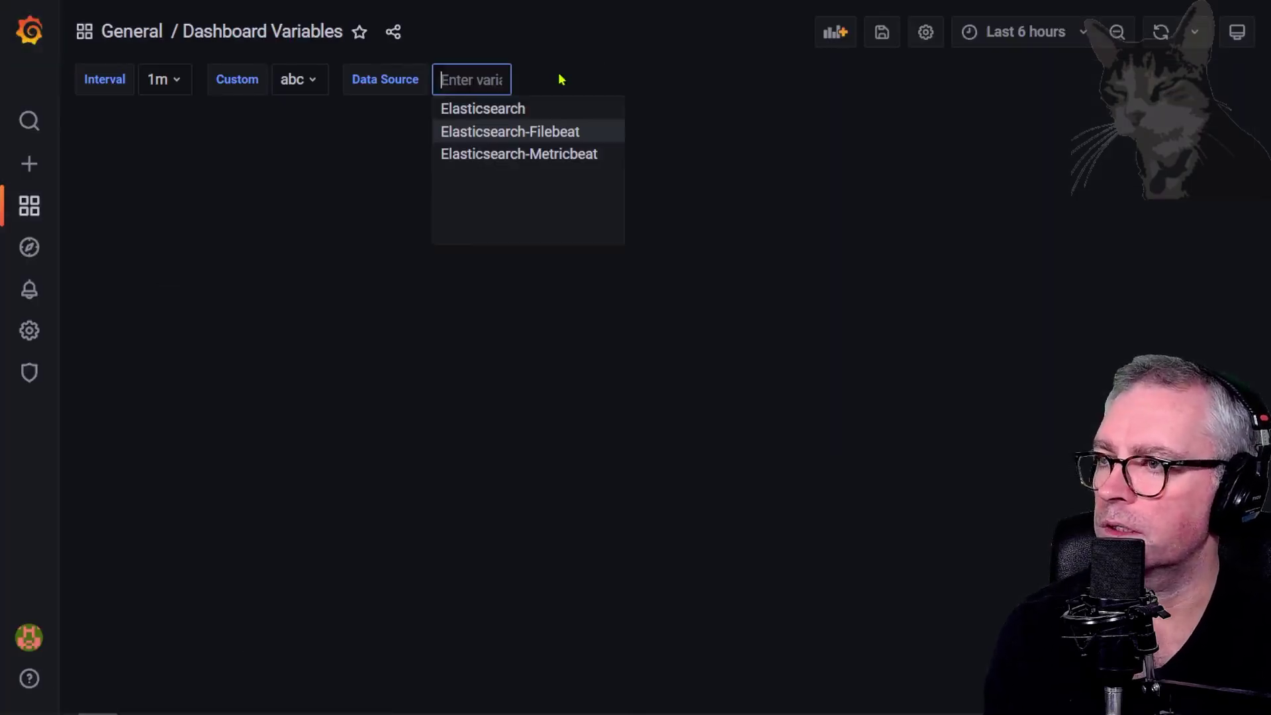
{"action": "left_click", "coordinate": [772, 170]}
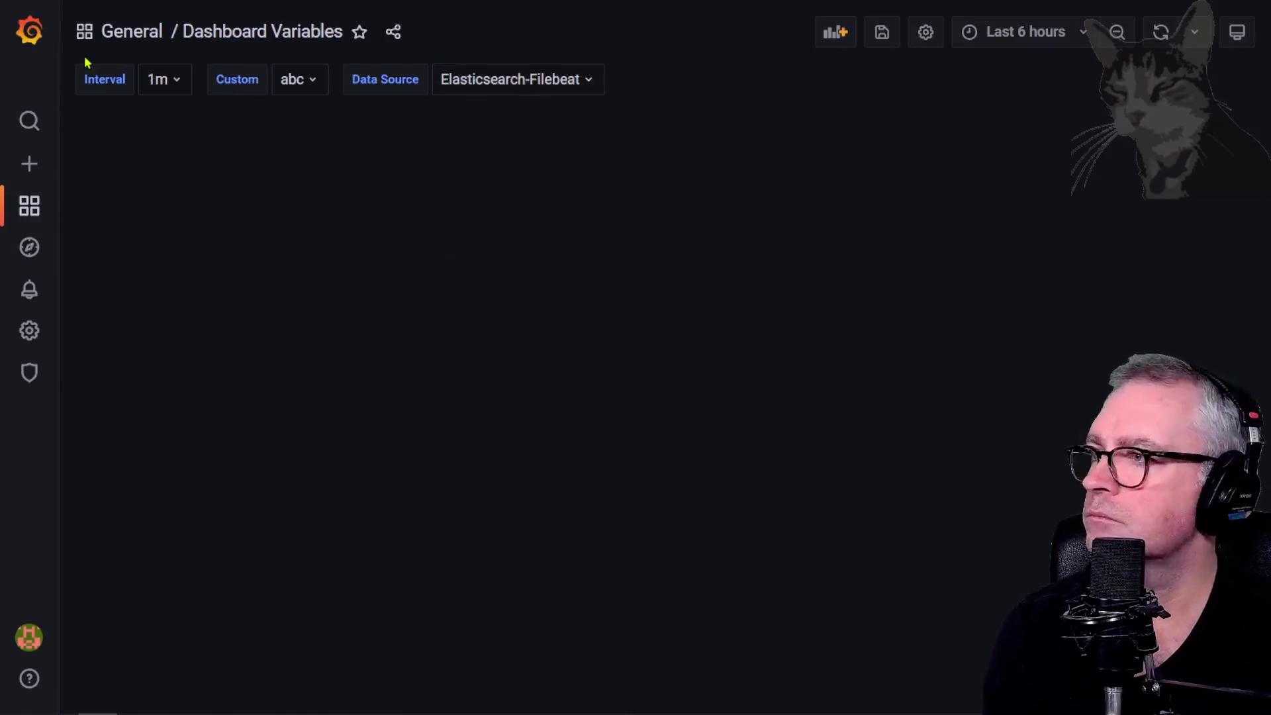
Step: Switch to the SBCODE tutorial page and copy the MySQL query of the userName example variable
{"action": "key", "text": "alt+Tab"}
{"action": "double_click", "coordinate": [522, 319]}
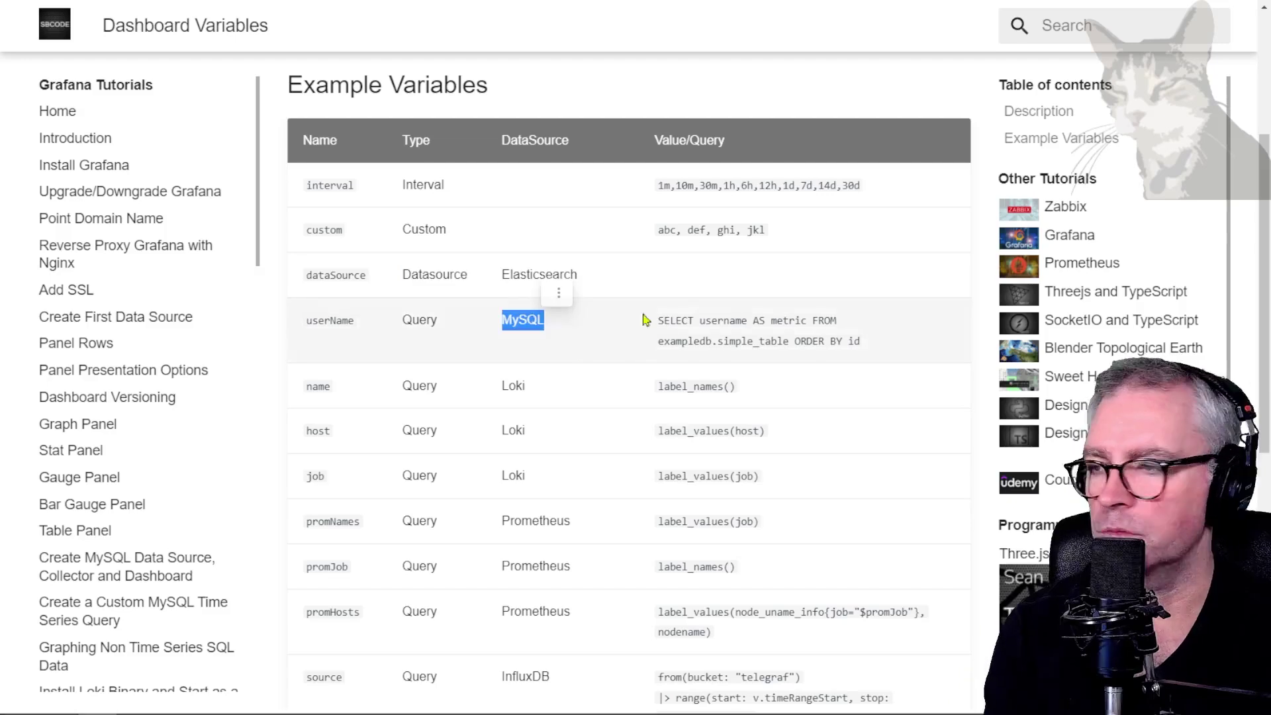
{"action": "triple_click", "coordinate": [746, 339]}
{"action": "key", "text": "ctrl+c"}
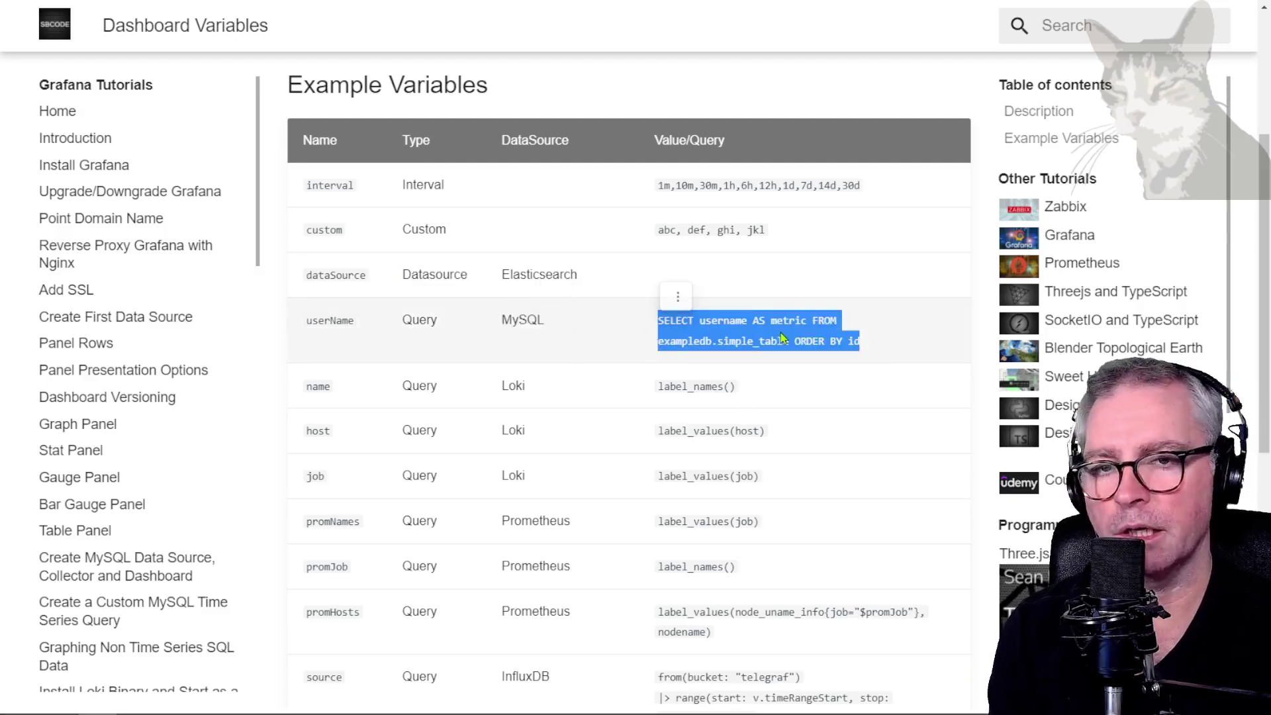
Step: Switch back to Grafana and add a new variable of type Query in the dashboard settings
{"action": "key", "text": "alt+Tab"}
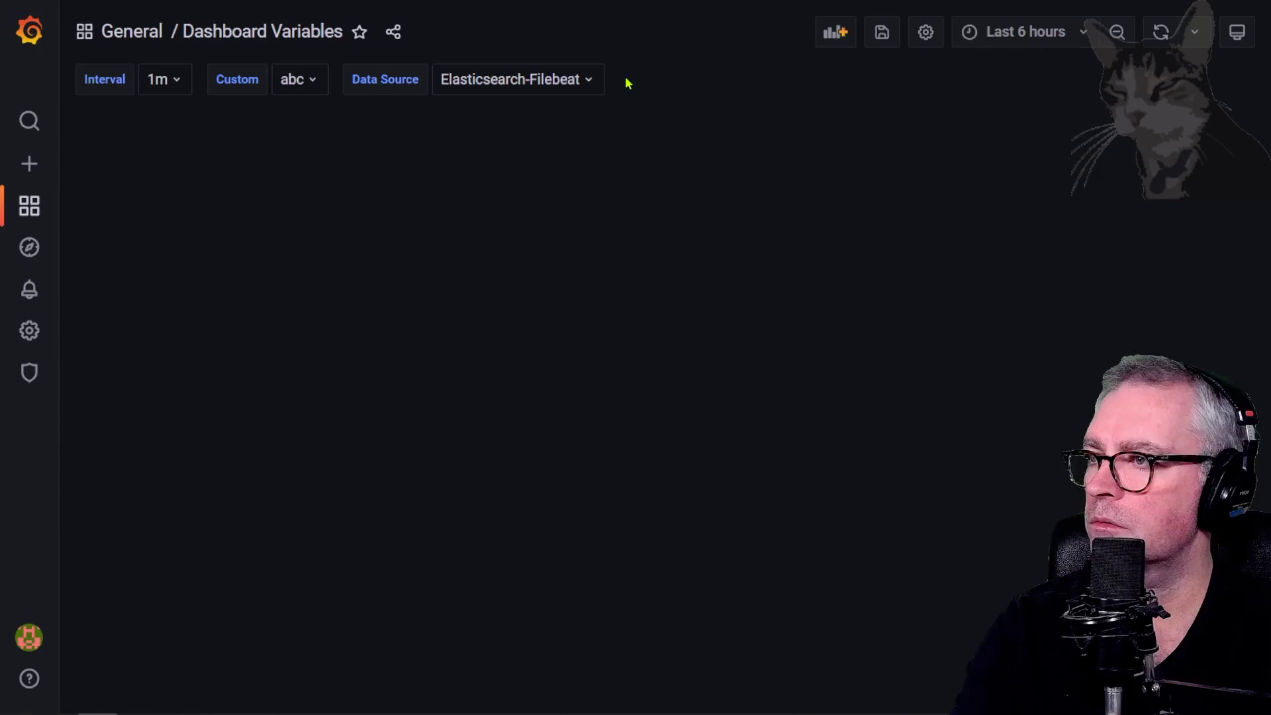
{"action": "left_click", "coordinate": [925, 31]}
{"action": "left_click", "coordinate": [82, 168]}
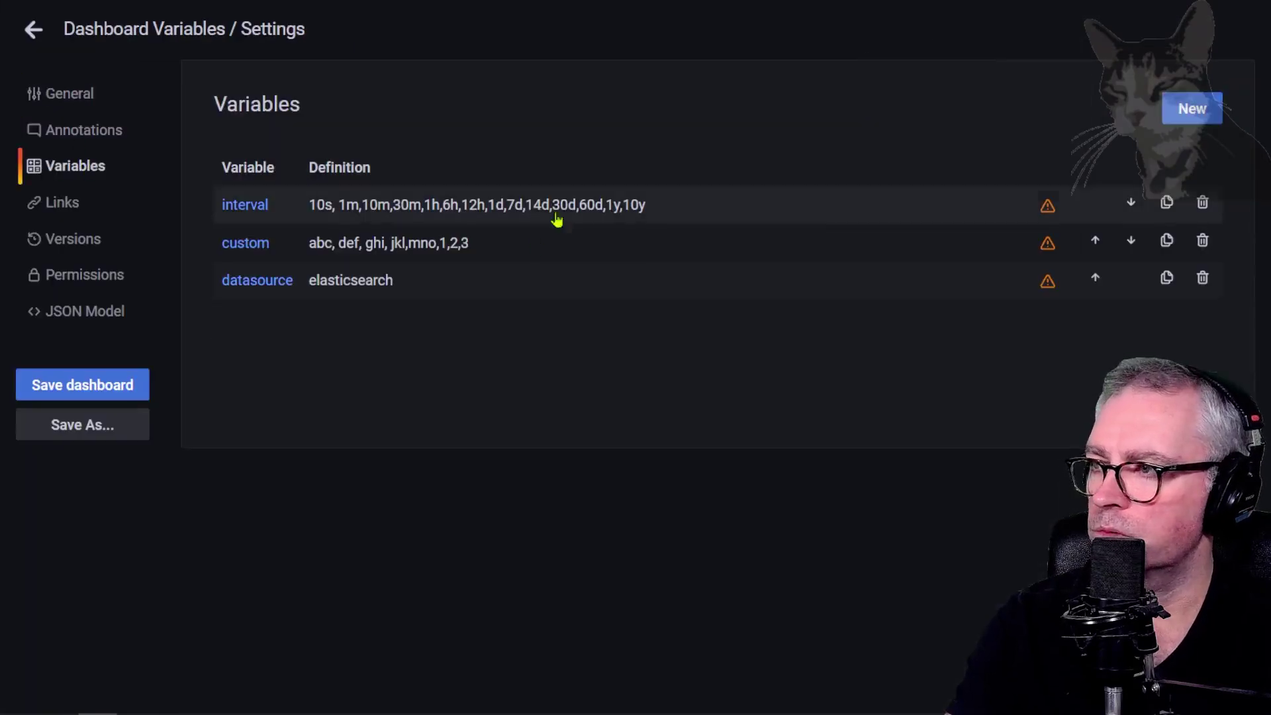
{"action": "left_click", "coordinate": [1192, 109]}
{"action": "left_click", "coordinate": [662, 191]}
{"action": "left_click", "coordinate": [642, 229]}
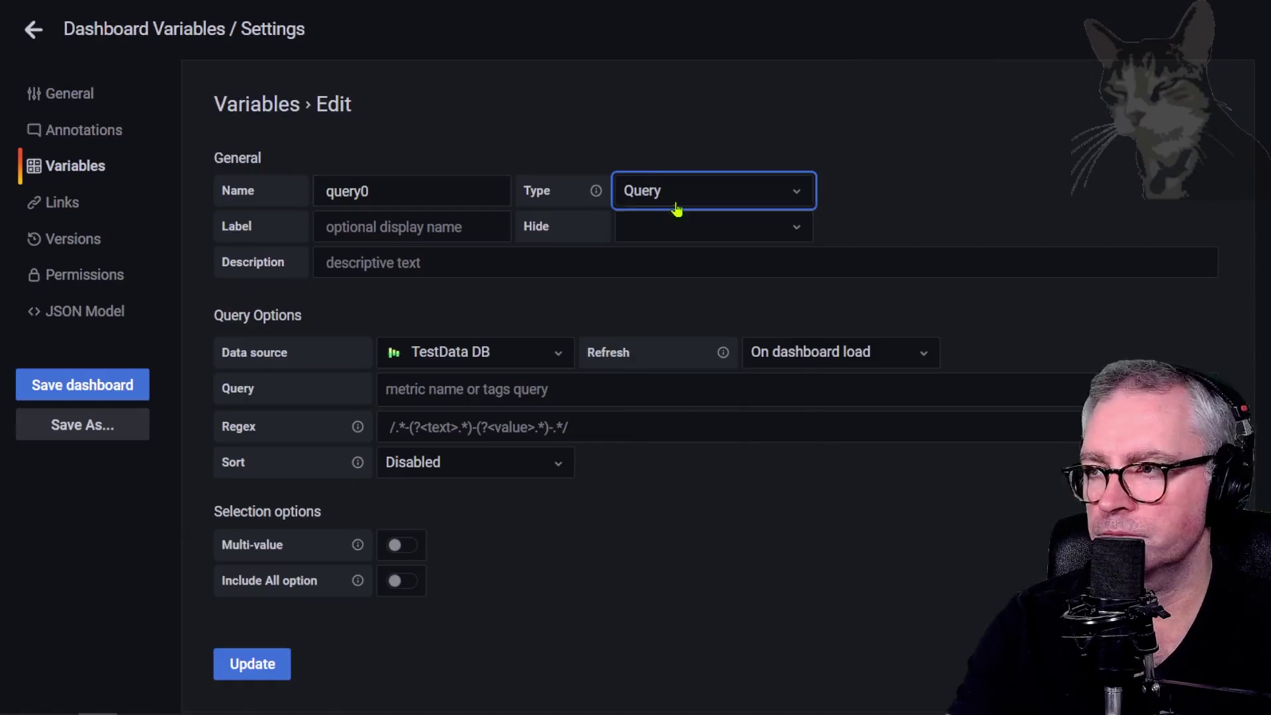
Step: Name the new query variable userName and label it "User Name"
{"action": "key", "text": "shift+Tab"}
{"action": "type", "text": "userName"}
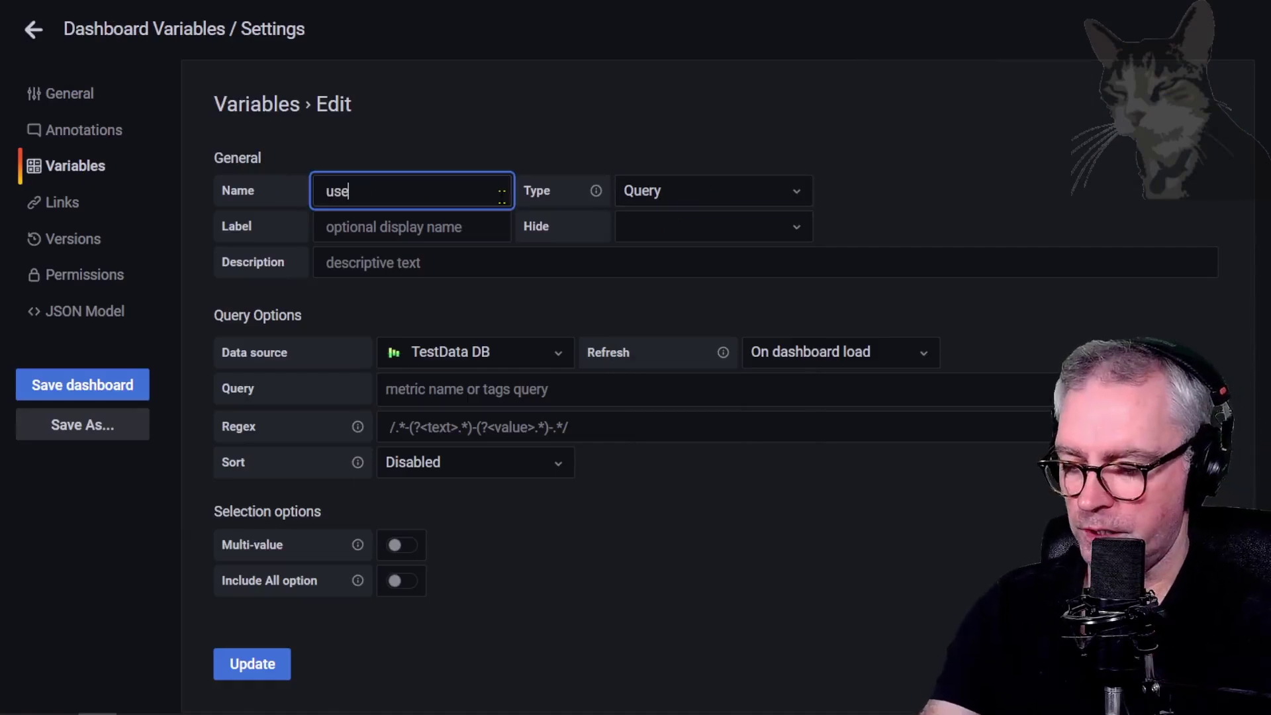
{"action": "key", "text": "Tab"}
{"action": "type", "text": "User Name"}
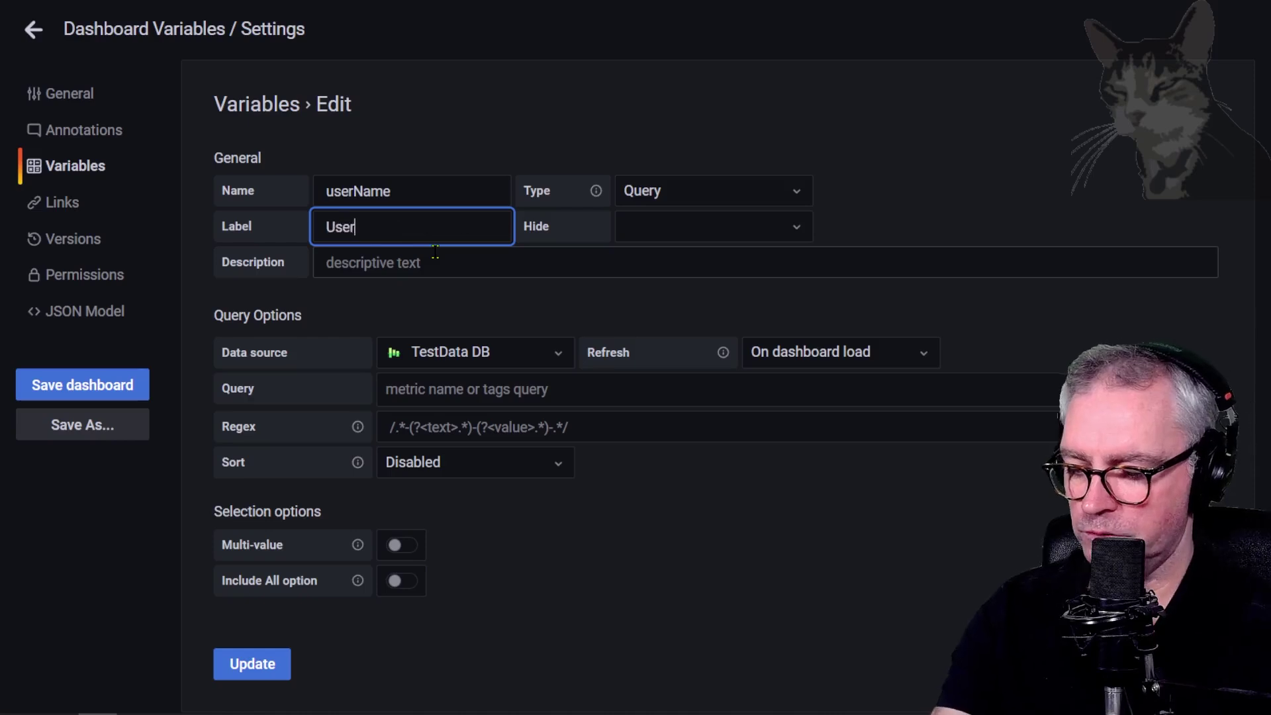
Step: Set the userName variable's data source to MySQL
{"action": "left_click", "coordinate": [509, 361]}
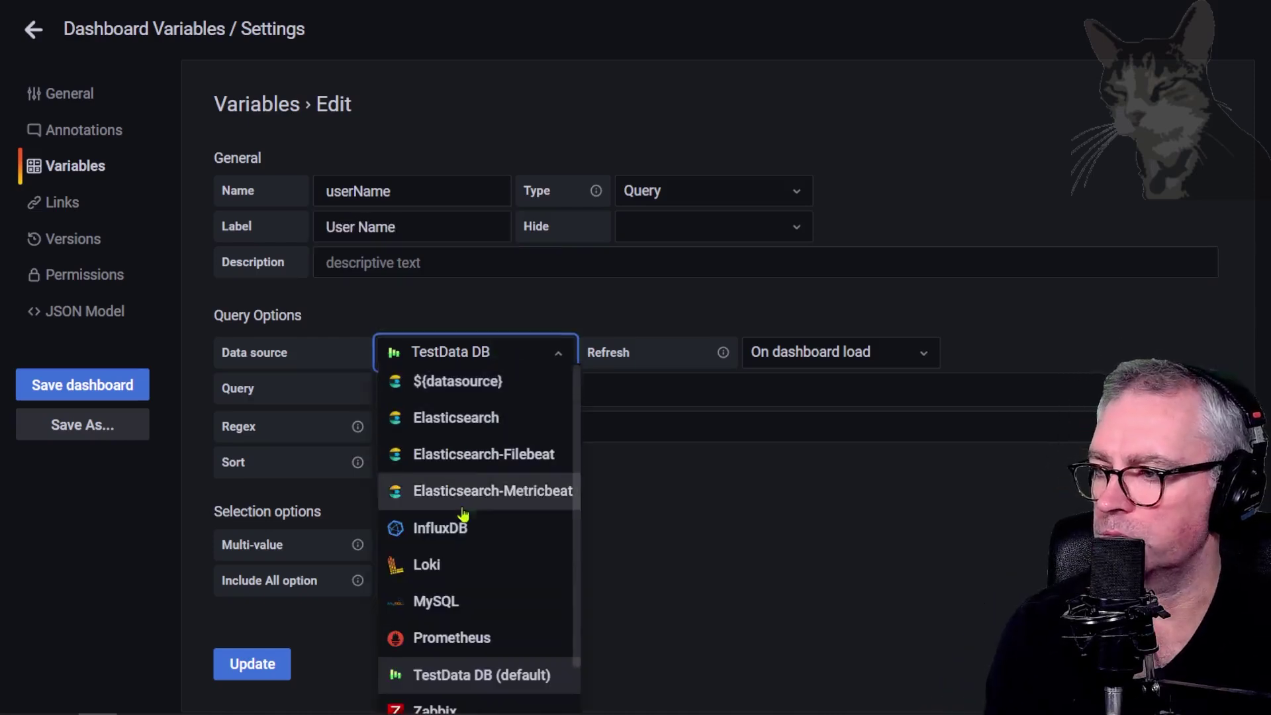
{"action": "scroll", "coordinate": [463, 575], "scroll_direction": "down", "scroll_amount": 1}
{"action": "left_click", "coordinate": [434, 553]}
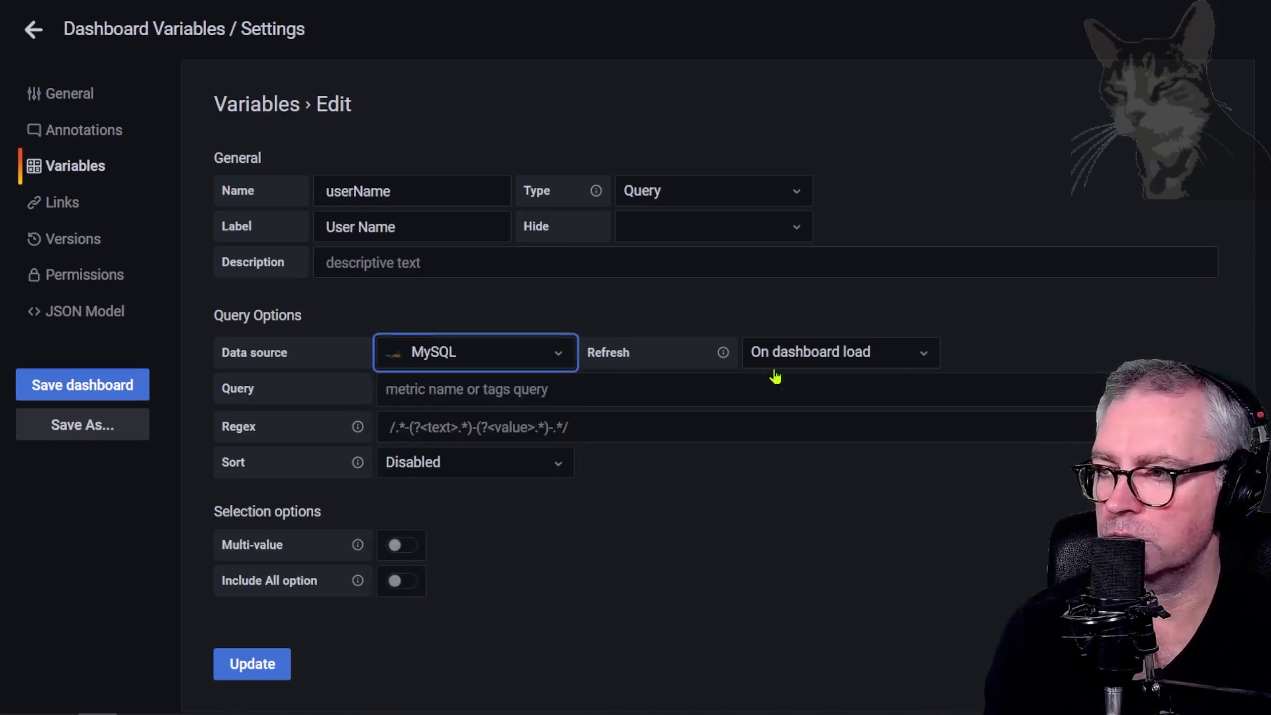
Step: Enter the query "SELECT username AS metric FROM exampledb.simple_table ORDER BY id" for the userName variable and preview its values
{"action": "left_click", "coordinate": [832, 376]}
{"action": "key", "text": "alt+Tab"}
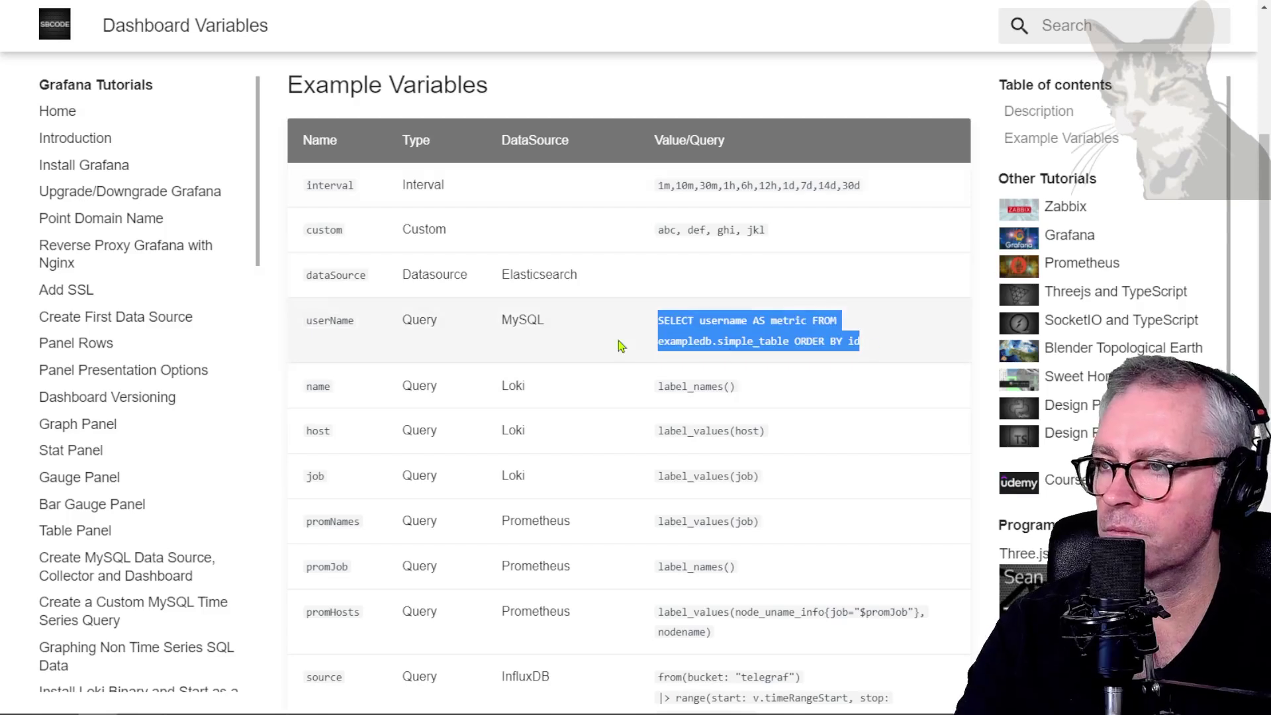
{"action": "key", "text": "alt+Tab"}
{"action": "key", "text": "ctrl+v"}
{"action": "left_click", "coordinate": [410, 389]}
{"action": "key", "text": "BackSpace"}
{"action": "double_click", "coordinate": [545, 390]}
{"action": "left_click_drag", "start_coordinate": [609, 389], "coordinate": [759, 389]}
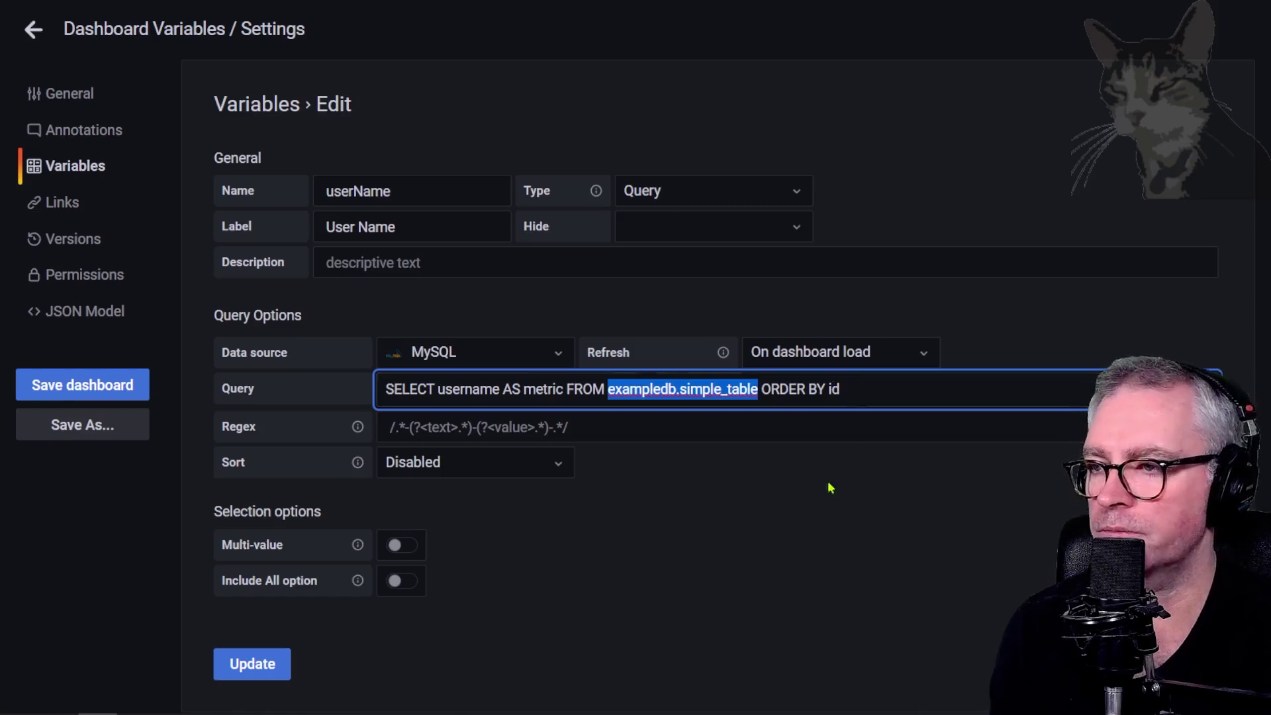
{"action": "left_click", "coordinate": [868, 519]}
{"action": "scroll", "coordinate": [239, 600], "scroll_direction": "down", "scroll_amount": 1}
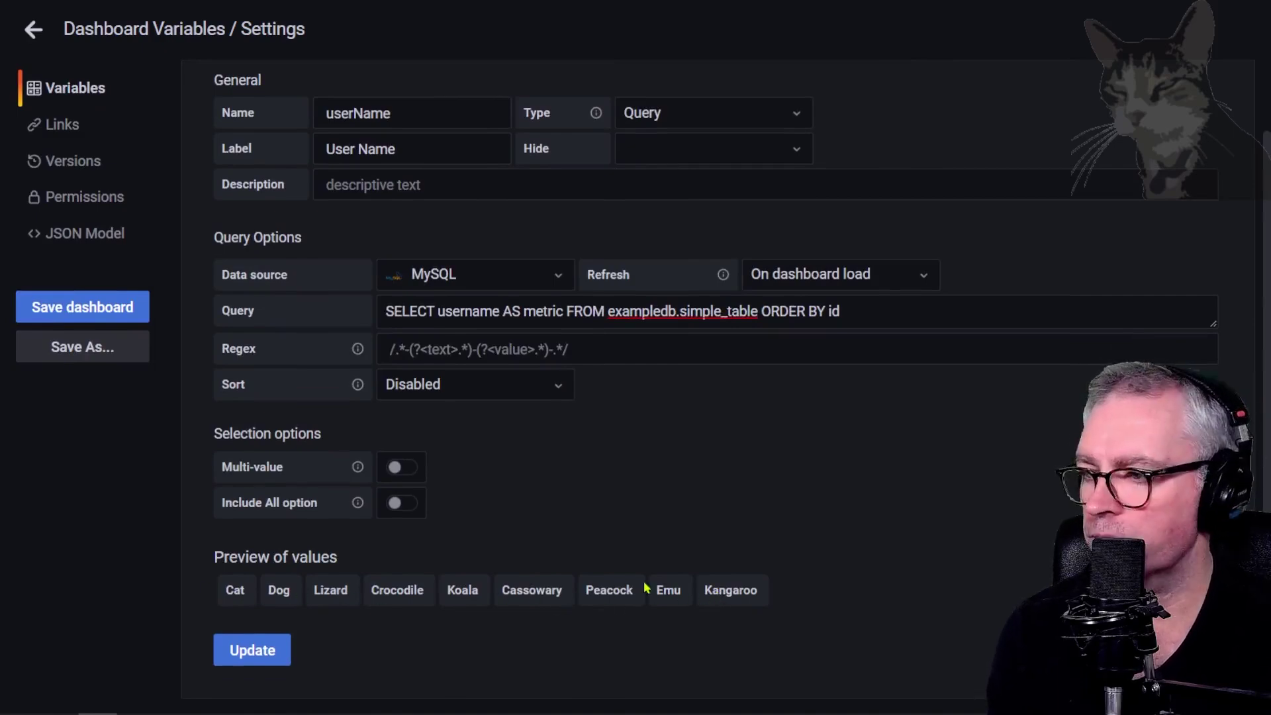
Step: Update the userName variable, return to the dashboard and choose Peacock as the User Name value
{"action": "left_click", "coordinate": [33, 29]}
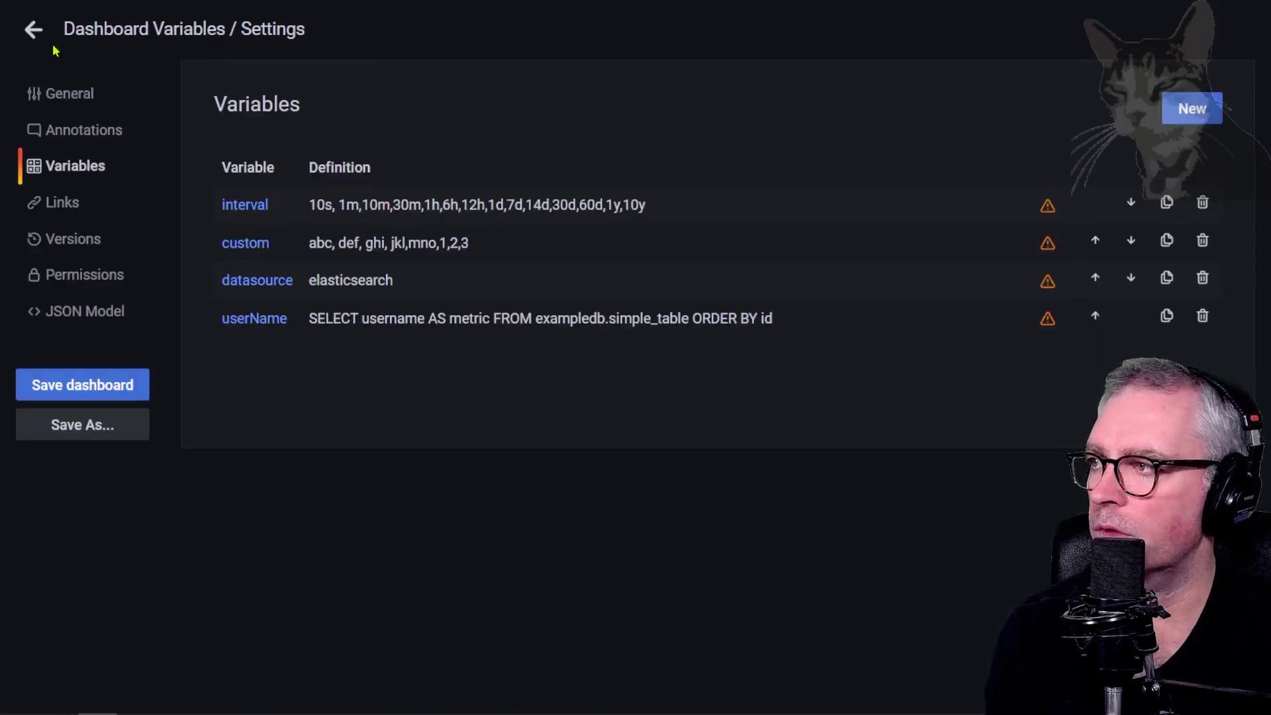
{"action": "left_click", "coordinate": [33, 29]}
{"action": "left_click", "coordinate": [738, 80]}
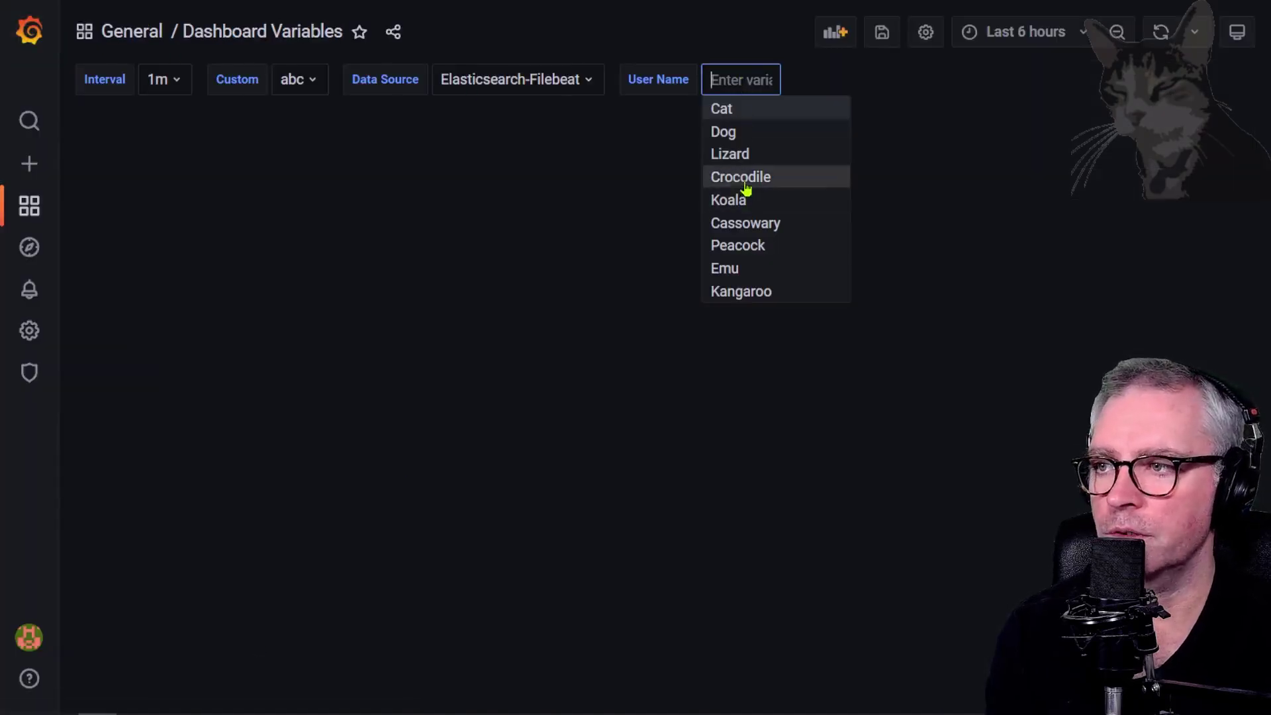
{"action": "left_click", "coordinate": [747, 246]}
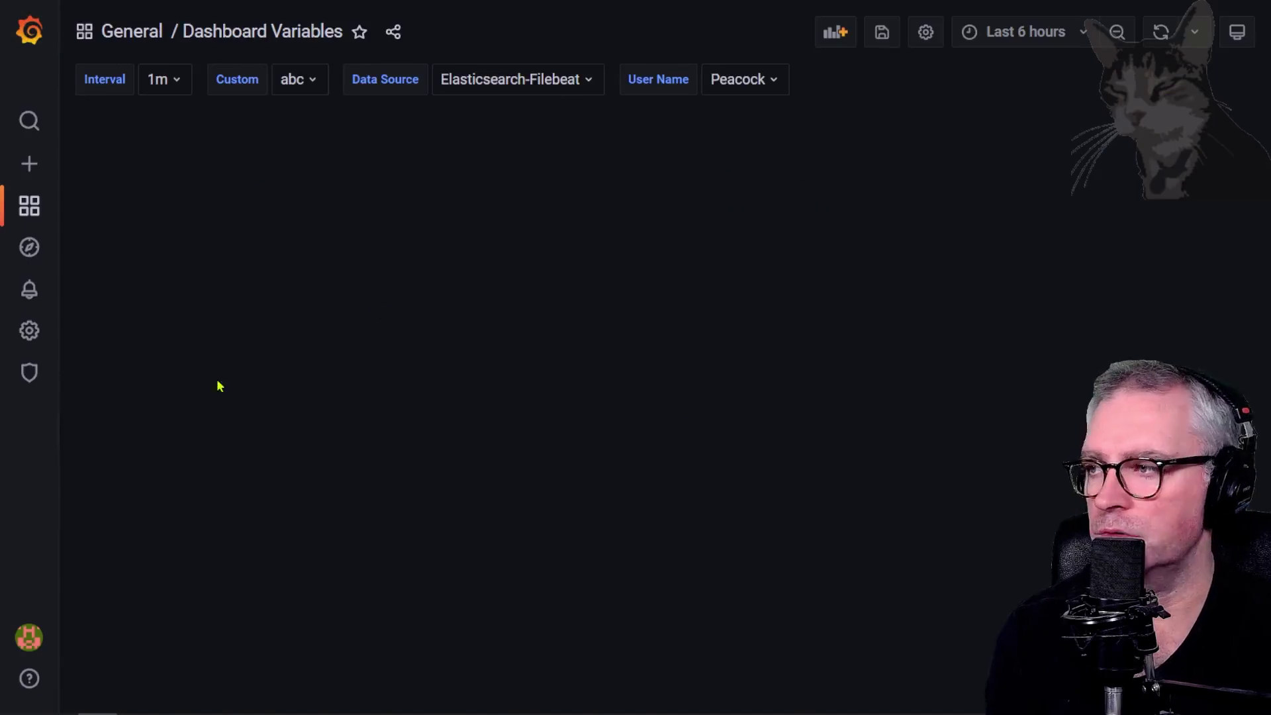
Step: Reopen the userName variable's settings, review its name and update the variable
{"action": "left_click", "coordinate": [763, 92]}
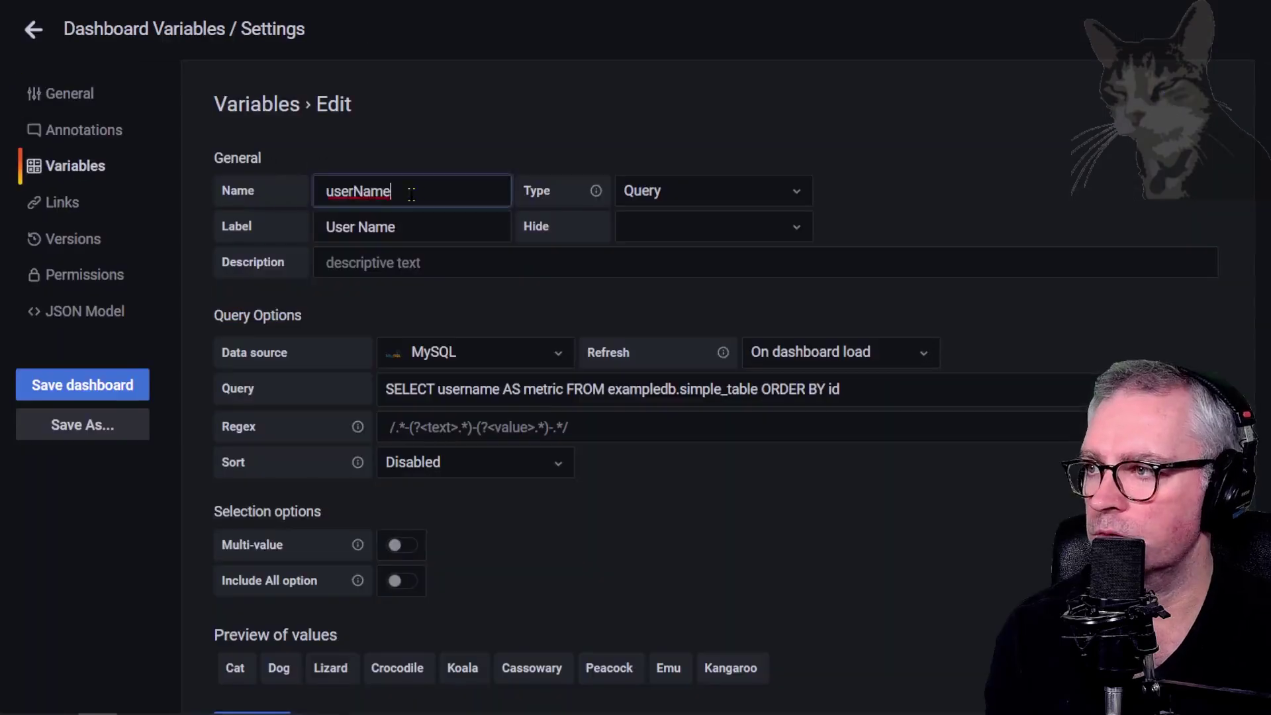
{"action": "left_click_drag", "start_coordinate": [412, 190], "coordinate": [283, 213]}
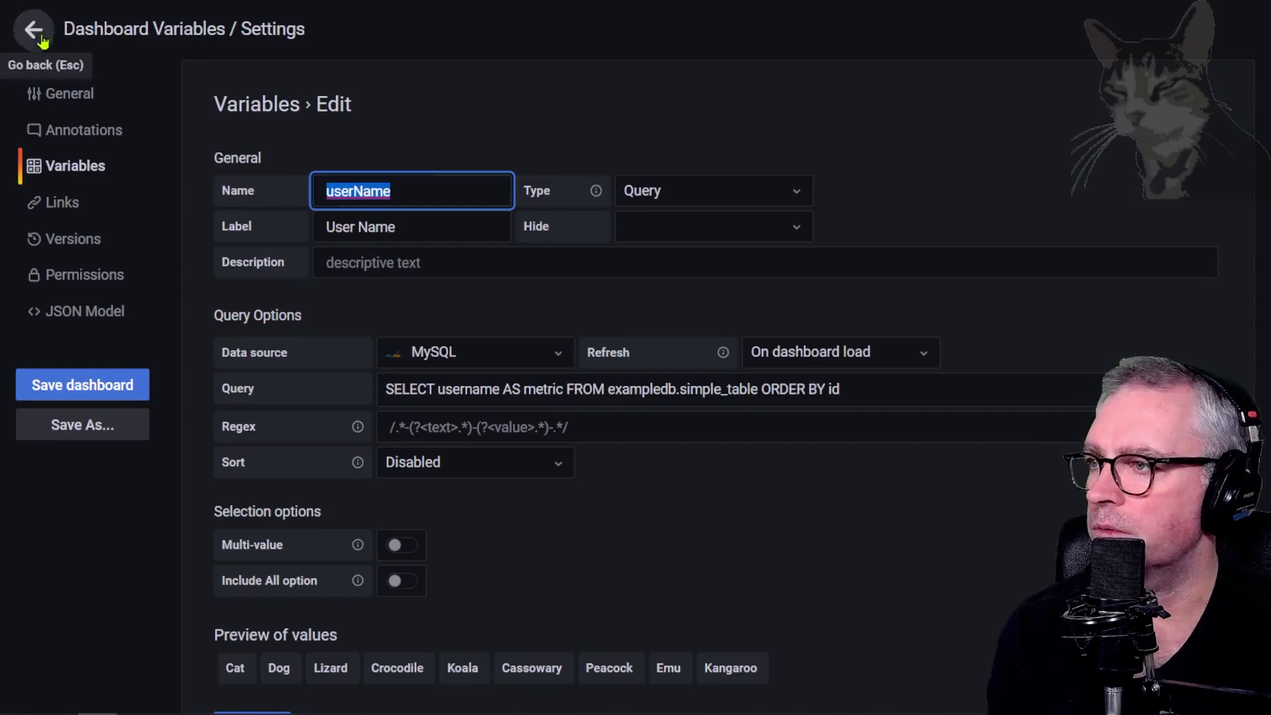
{"action": "left_click", "coordinate": [70, 169]}
{"action": "scroll", "coordinate": [369, 420], "scroll_direction": "down", "scroll_amount": 1}
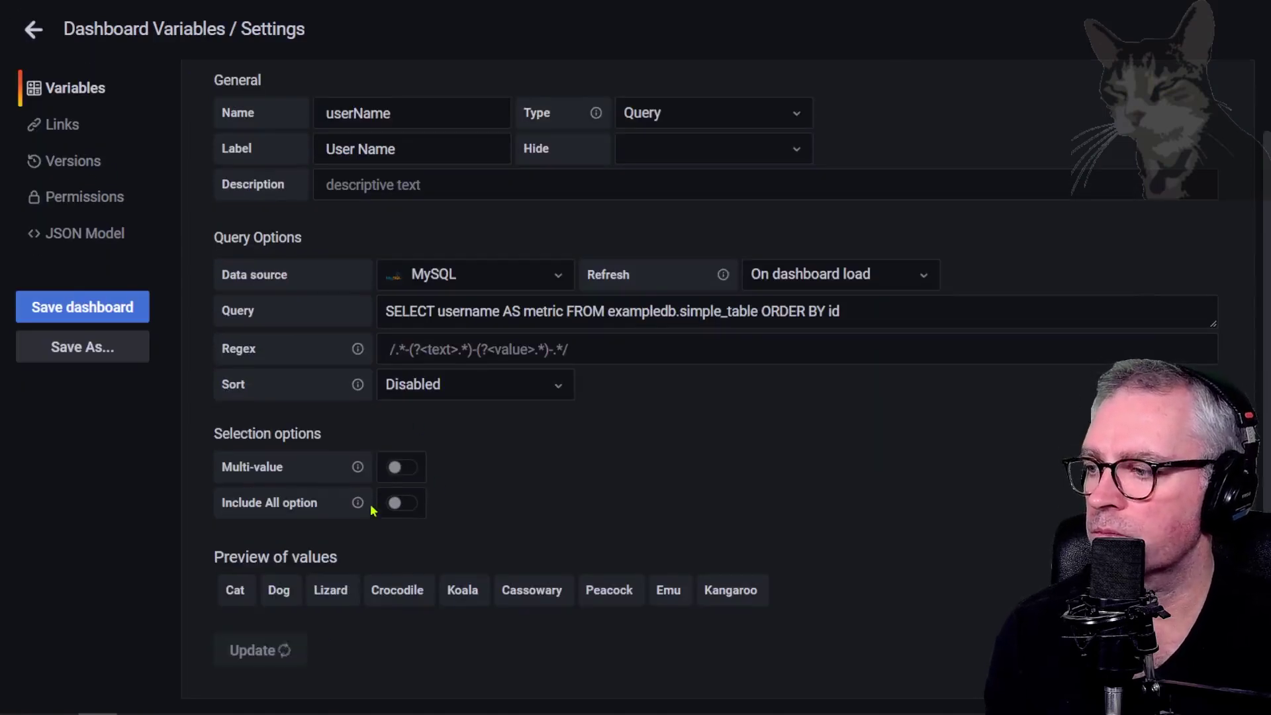
Step: Add another variable, then switch to the tutorial page and copy the Loki query "label_names()"
{"action": "left_click", "coordinate": [1191, 109]}
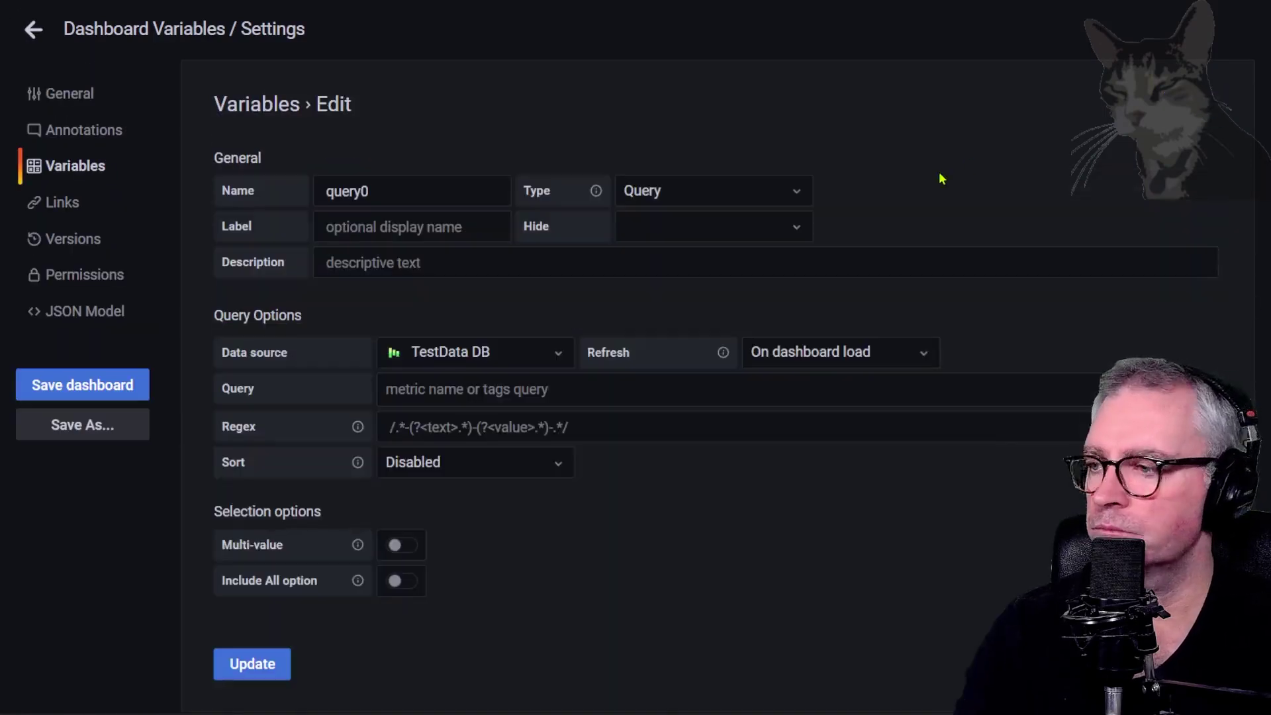
{"action": "key", "text": "alt+Tab"}
{"action": "double_click", "coordinate": [513, 386]}
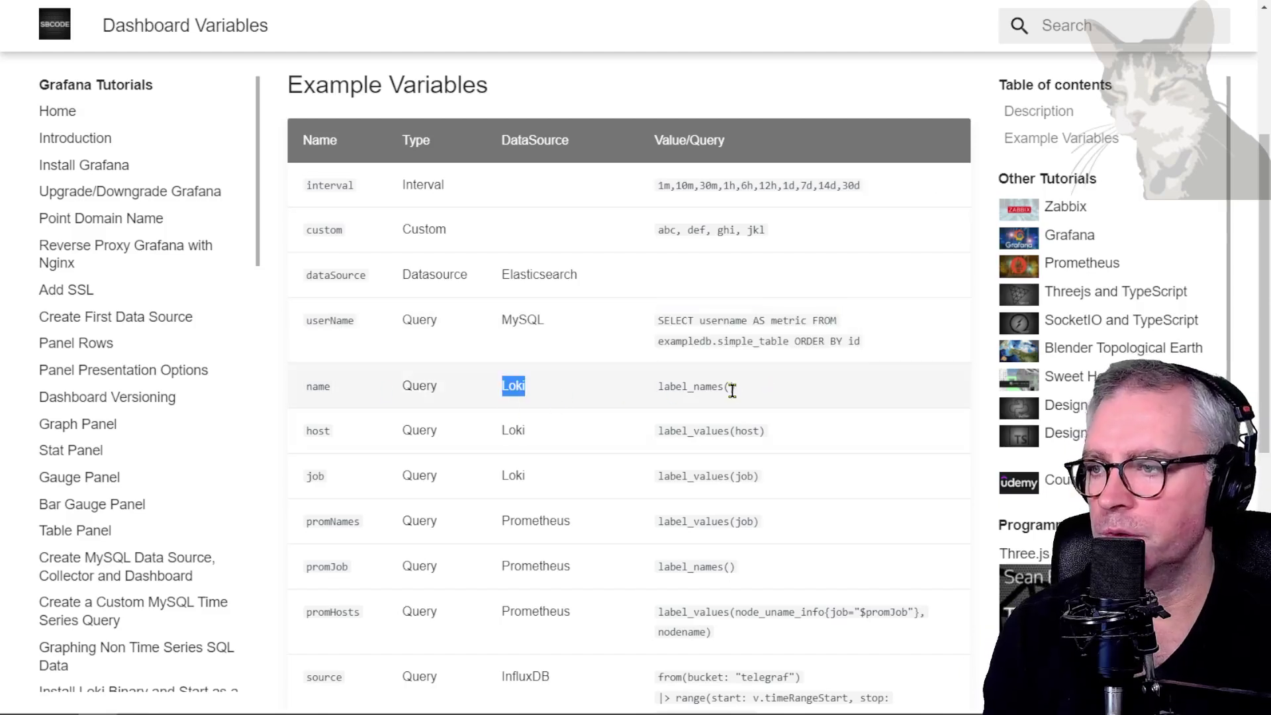
{"action": "left_click_drag", "start_coordinate": [736, 387], "coordinate": [630, 403]}
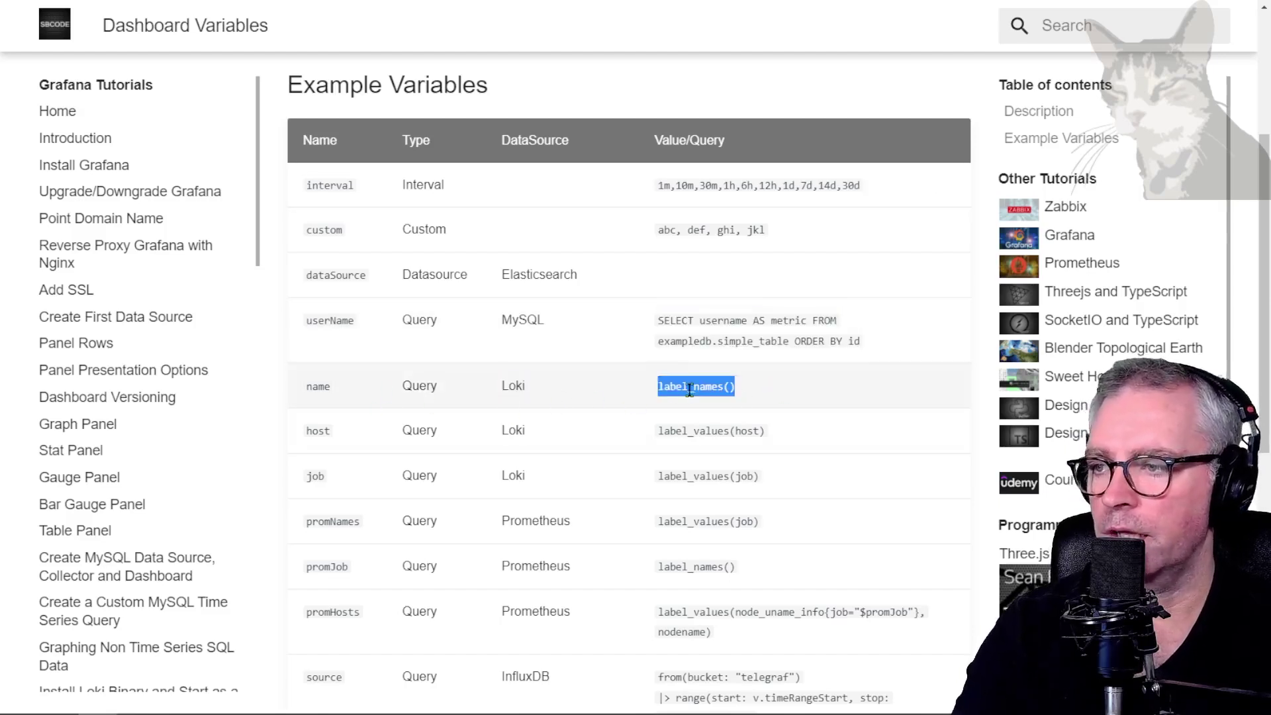
Step: Back in Grafana, name the new variable "name" and label it "Loki Names"
{"action": "key", "text": "alt+Tab"}
{"action": "key", "text": "ctrl+a"}
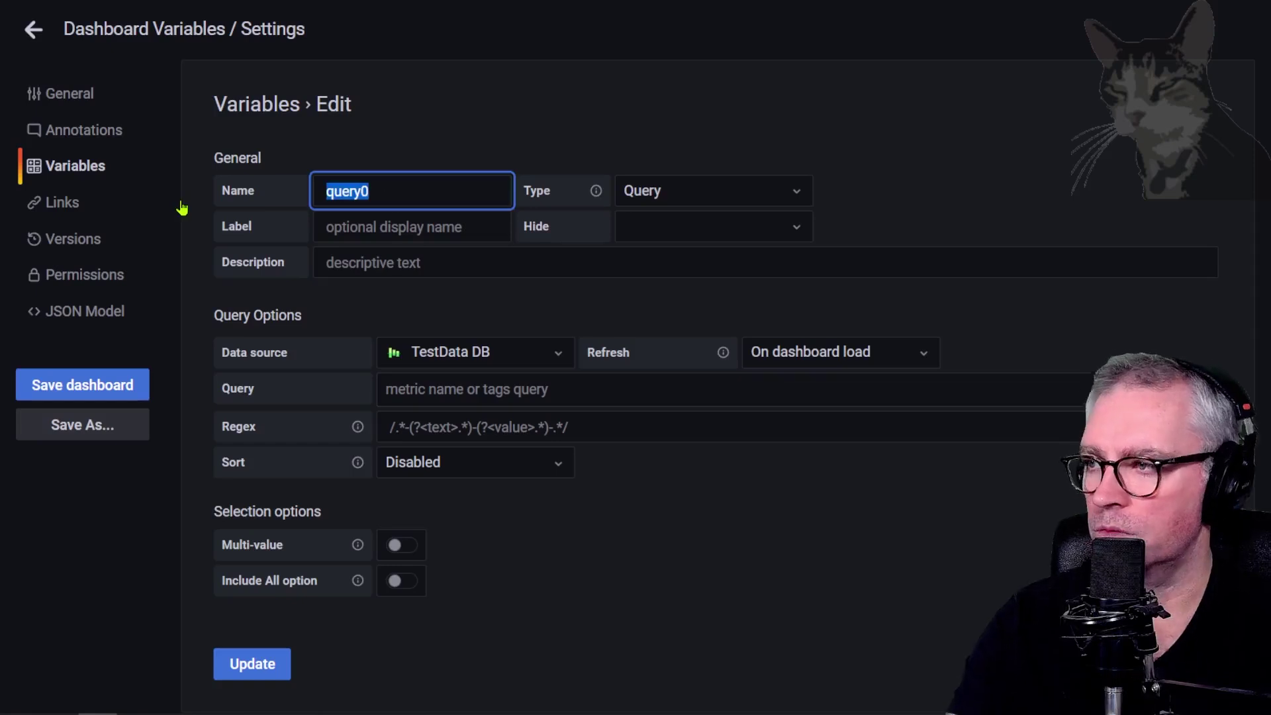
{"action": "type", "text": "name"}
{"action": "key", "text": "Tab"}
{"action": "key", "text": "Tab"}
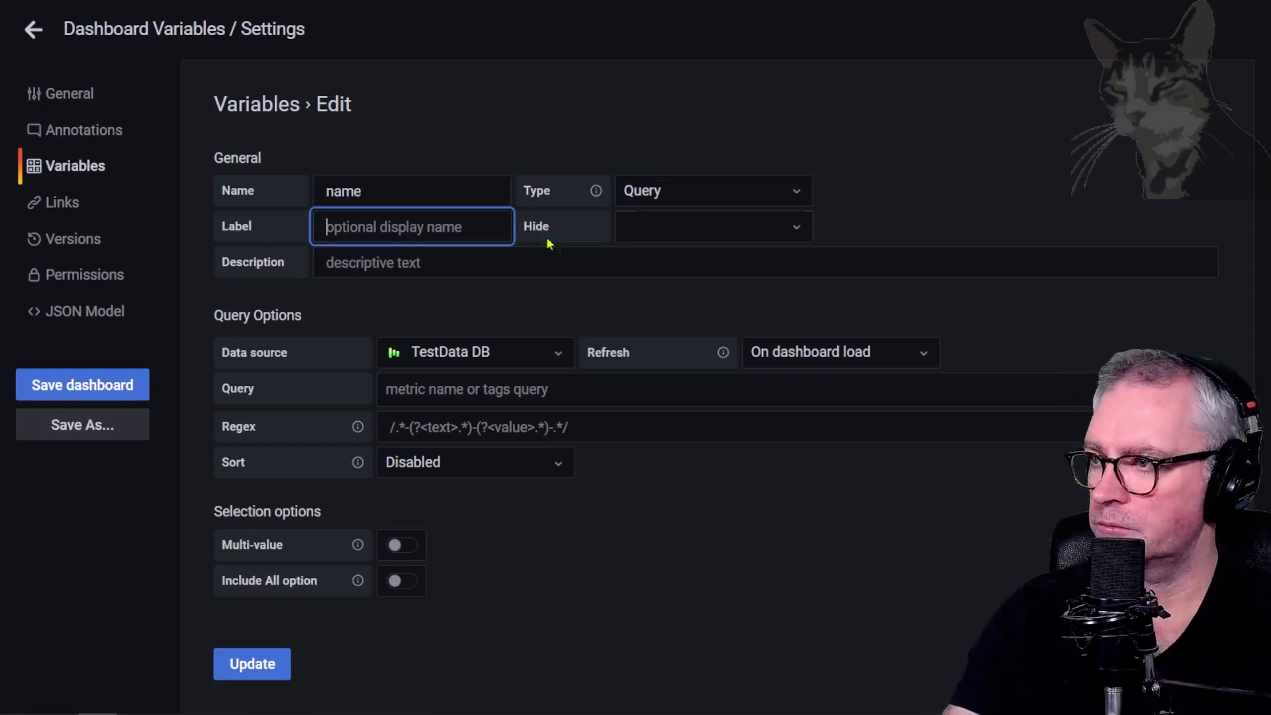
{"action": "type", "text": "Loki Names"}
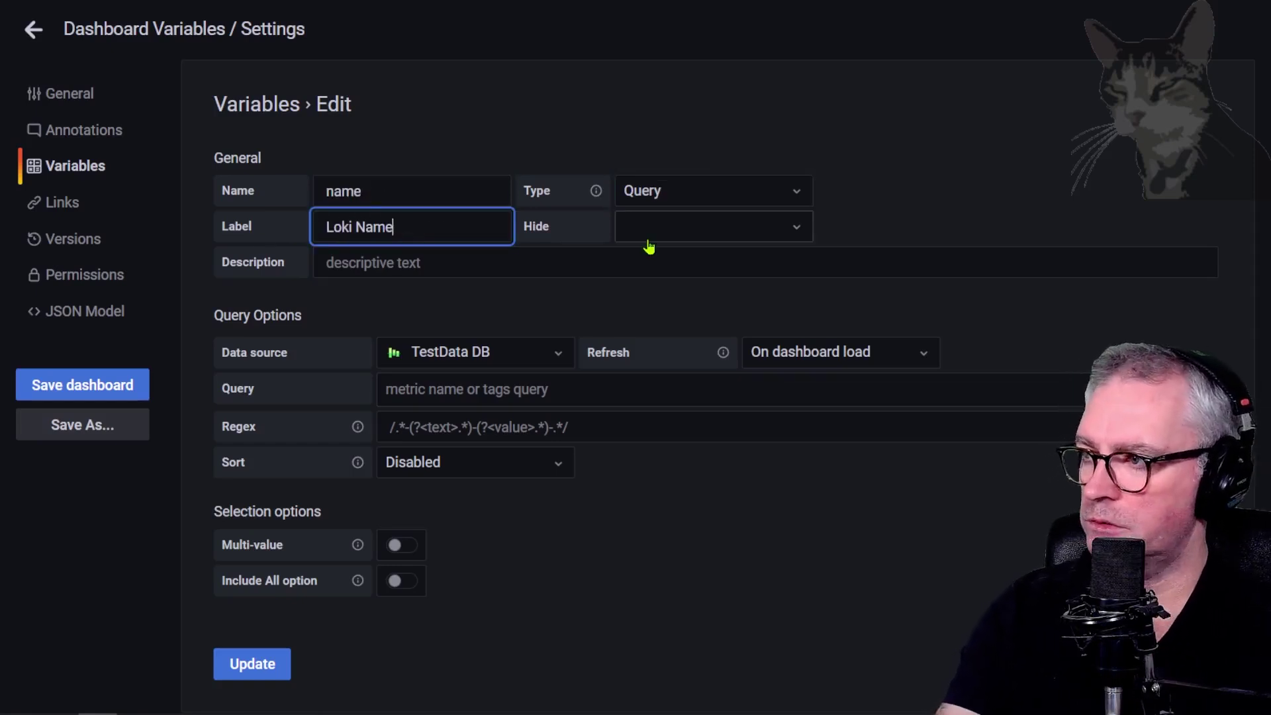
Step: Set the variable's data source to Loki, enter the query "label_names()" and preview its values
{"action": "left_click", "coordinate": [470, 352]}
{"action": "left_click", "coordinate": [437, 562]}
{"action": "left_click", "coordinate": [507, 396]}
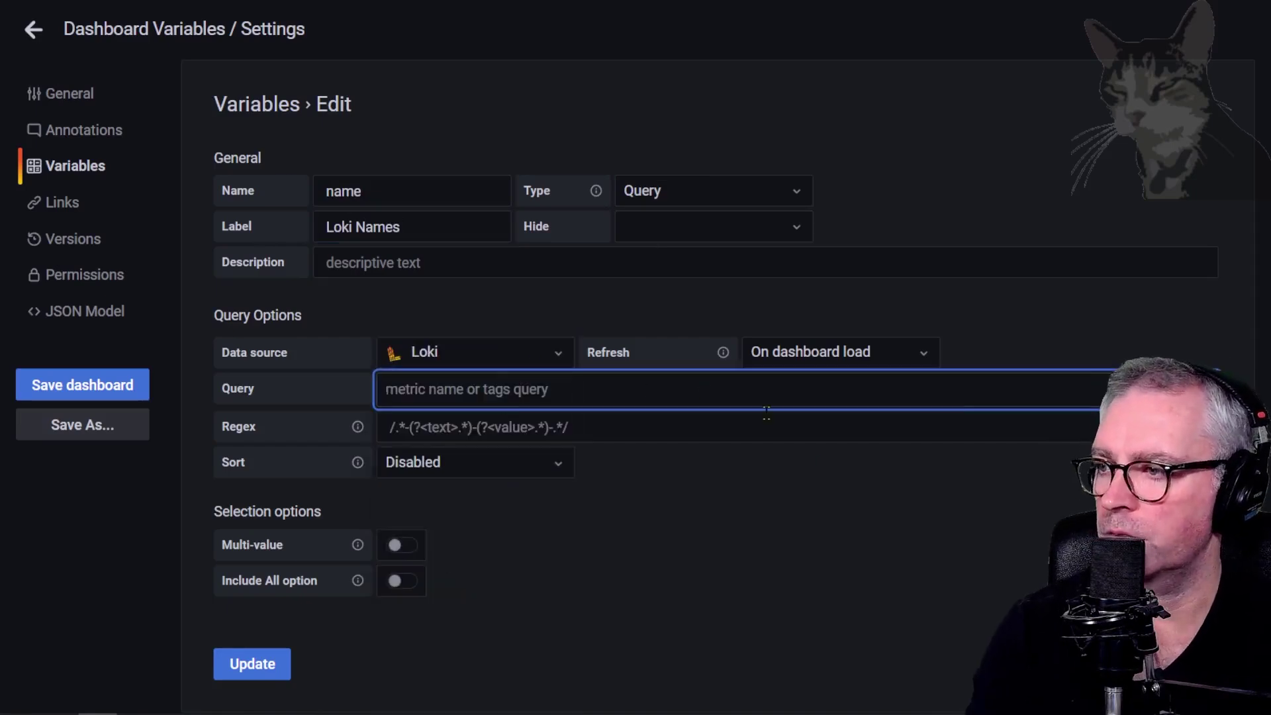
{"action": "key", "text": "ctrl+v"}
{"action": "left_click", "coordinate": [808, 519]}
{"action": "scroll", "coordinate": [724, 567], "scroll_direction": "down", "scroll_amount": 2}
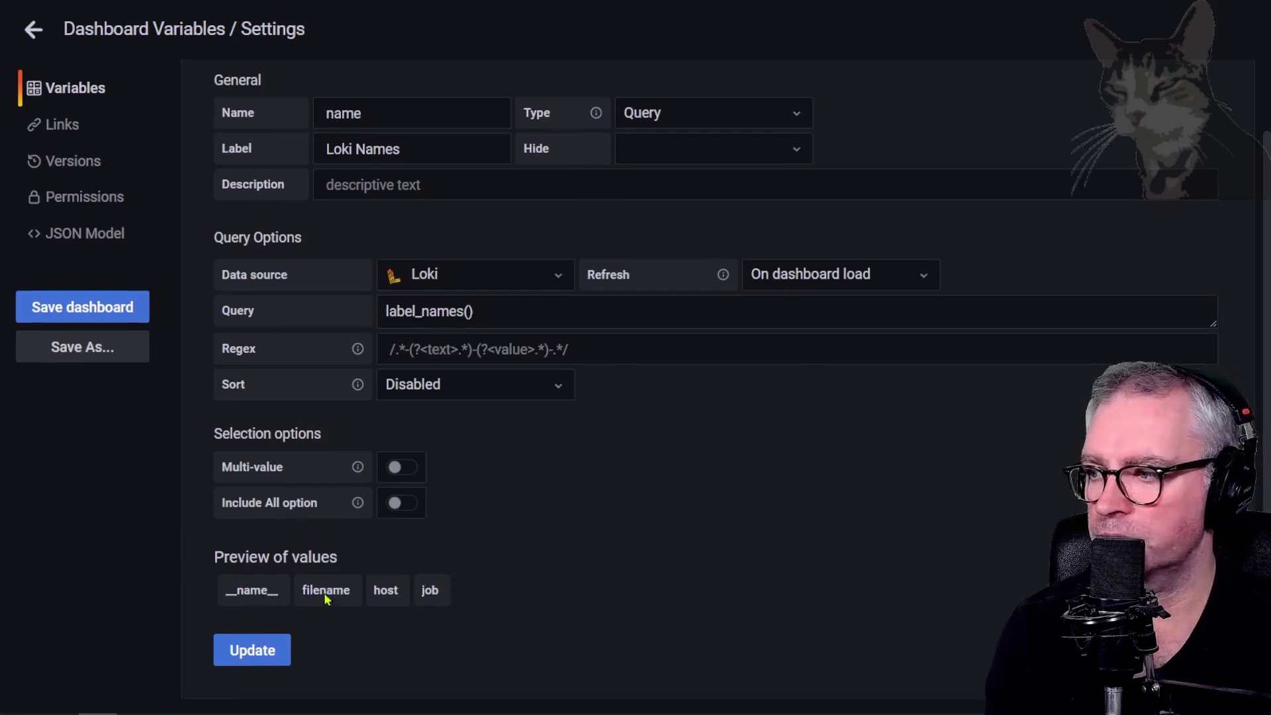
Step: Update the Loki Names variable and save the dashboard without a change note
{"action": "left_click", "coordinate": [252, 652]}
{"action": "left_click", "coordinate": [99, 383]}
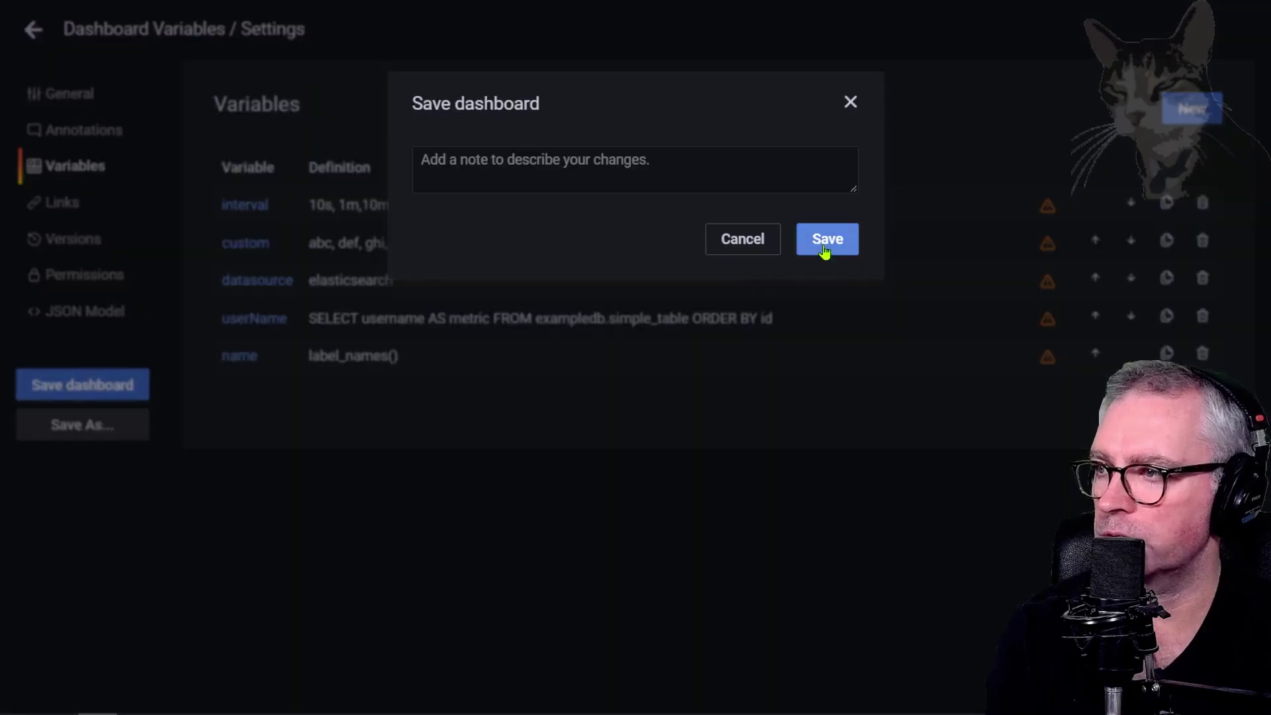
{"action": "left_click", "coordinate": [825, 246]}
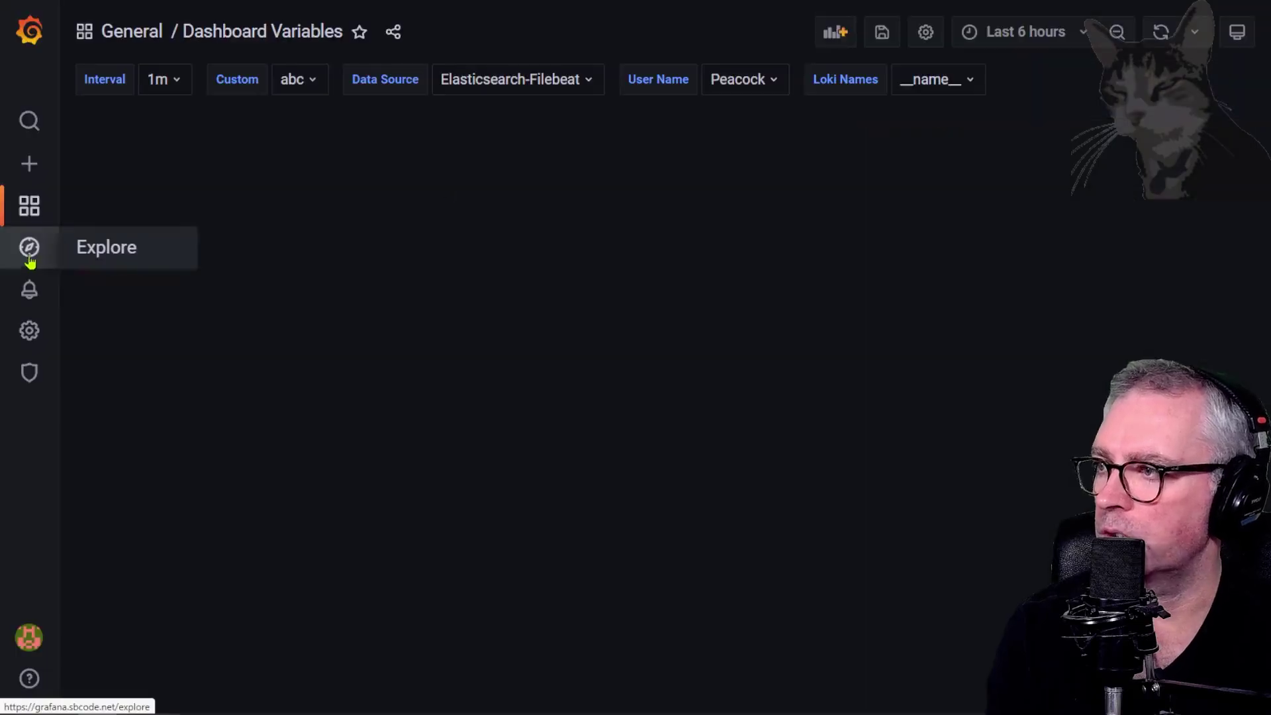
Step: Open Explore with the Loki data source and examine the available labels and values in the log browser
{"action": "left_click", "coordinate": [114, 256]}
{"action": "left_click", "coordinate": [221, 210]}
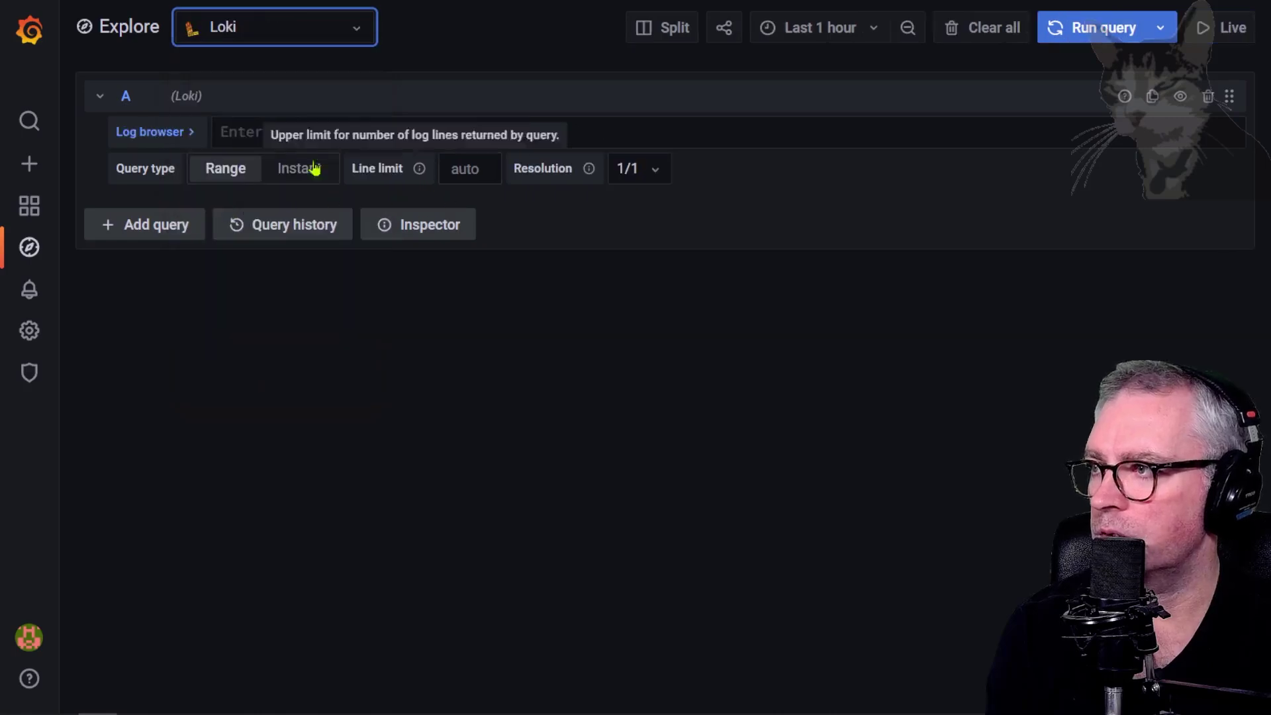
{"action": "left_click", "coordinate": [150, 136]}
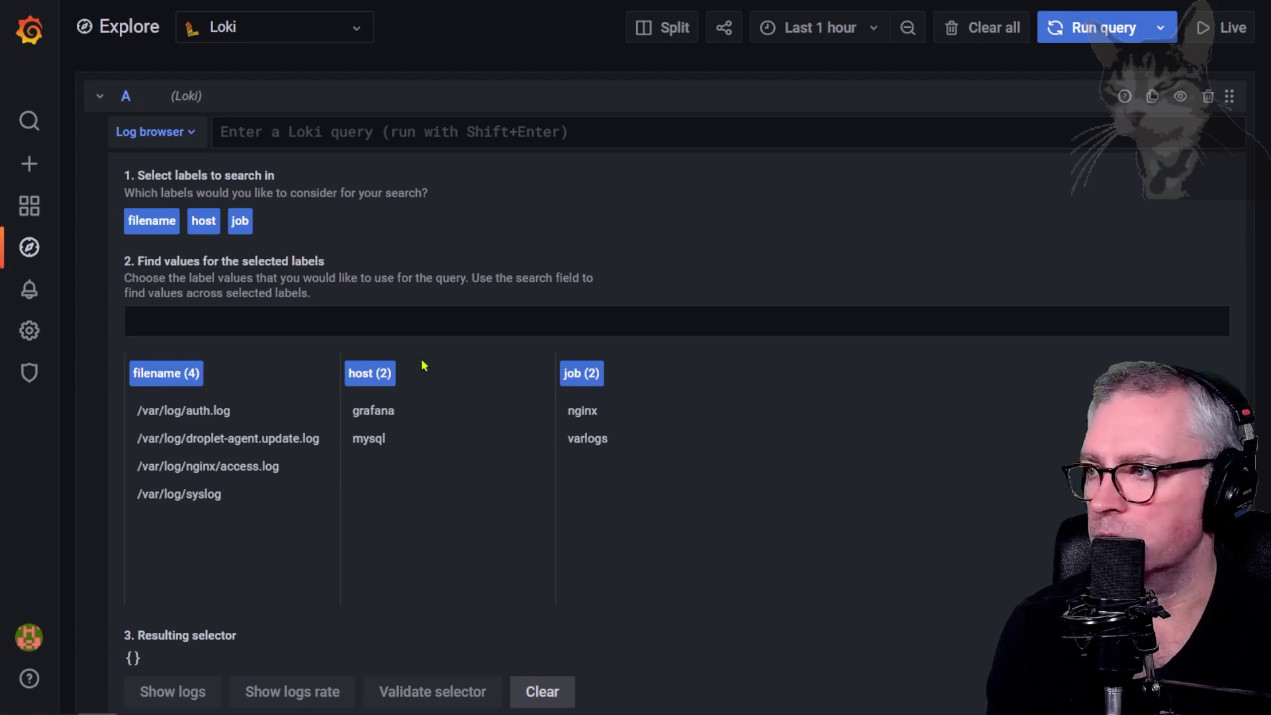
Step: Return to the Dashboard Variables dashboard and open its Loki "name" variable for editing in the settings
{"action": "mouse_move", "coordinate": [29, 205]}
{"action": "left_click", "coordinate": [106, 292]}
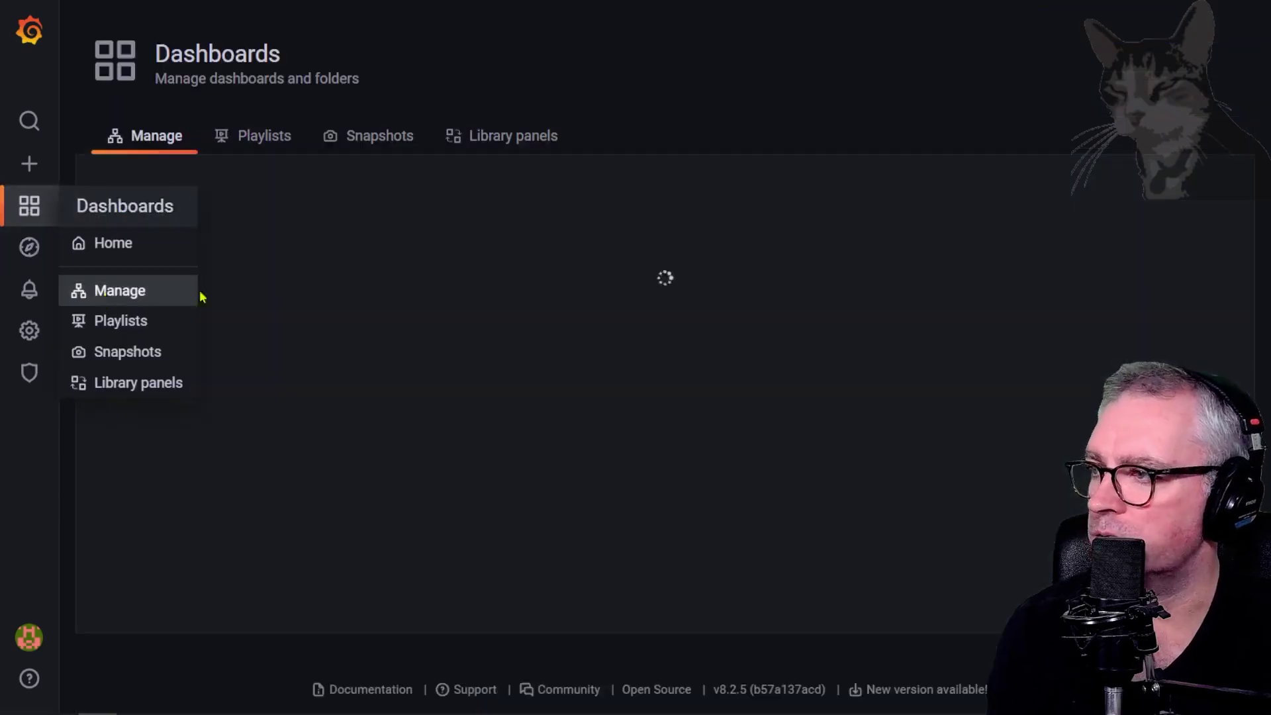
{"action": "left_click", "coordinate": [240, 496]}
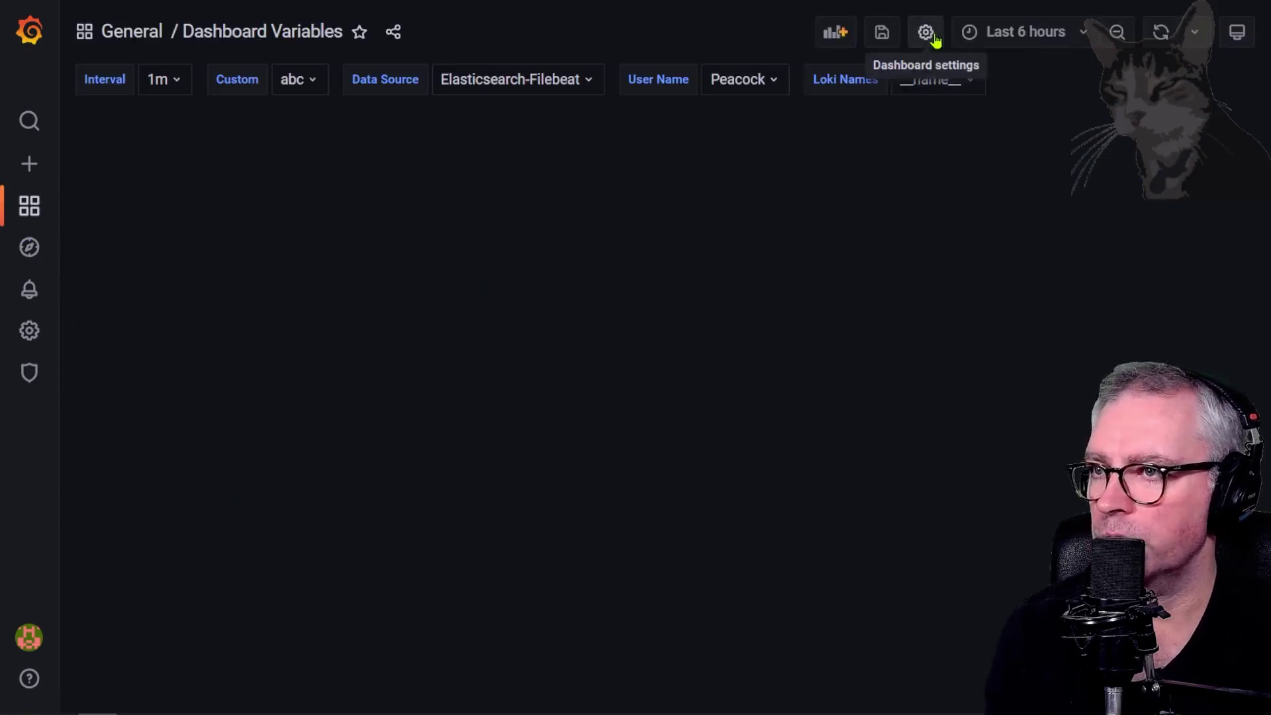
{"action": "left_click", "coordinate": [925, 32]}
{"action": "left_click", "coordinate": [73, 166]}
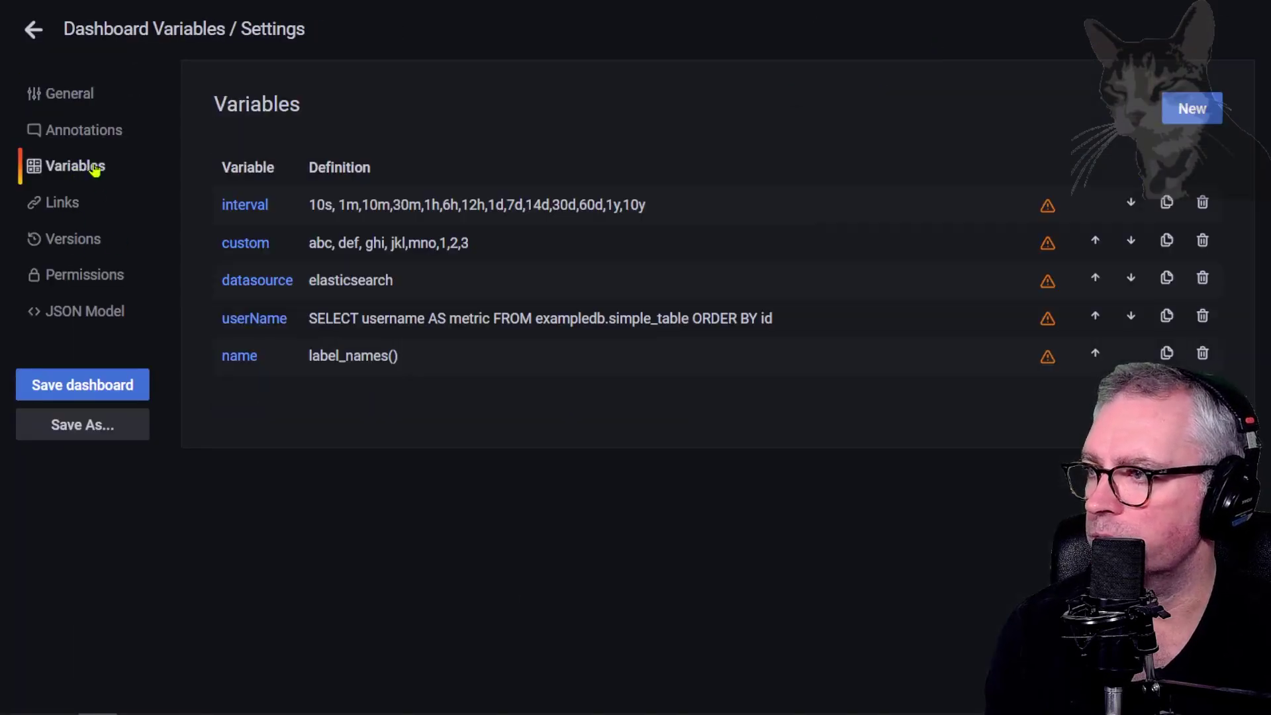
{"action": "left_click", "coordinate": [353, 362]}
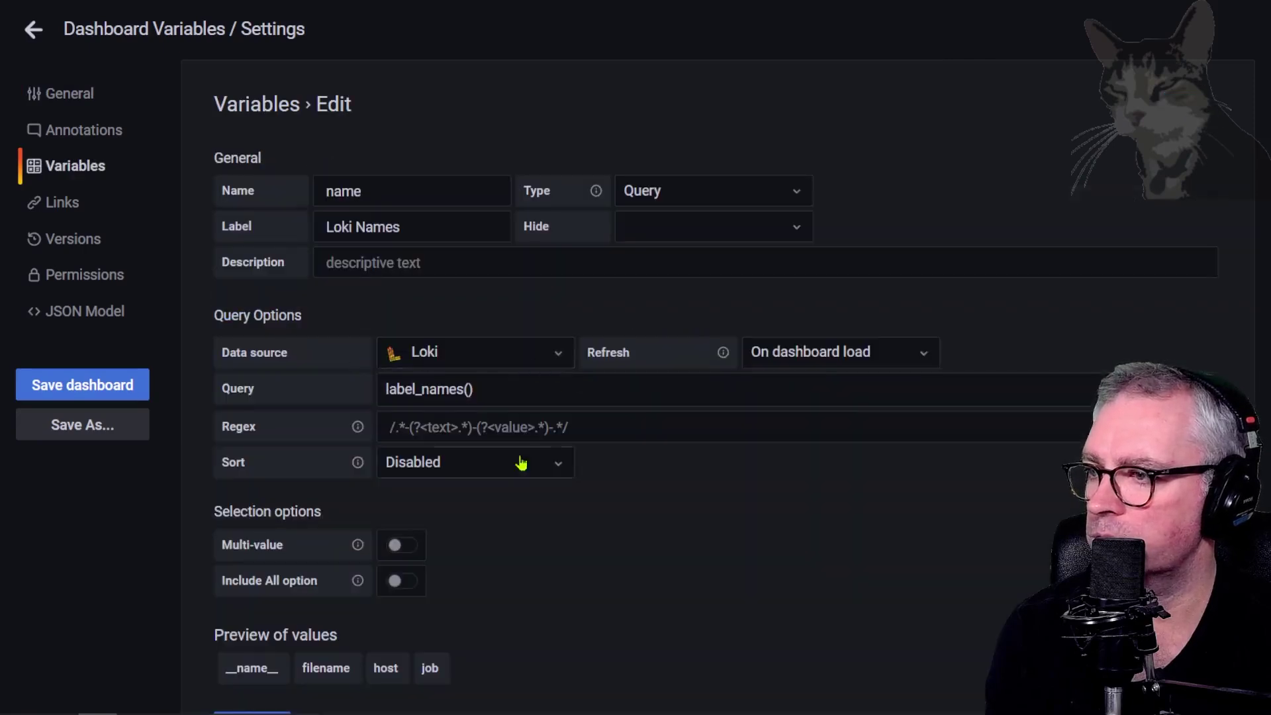
Step: Enter the regex "/^(?!__name__)/" to exclude the __name__ label and preview the variable's values
{"action": "scroll", "coordinate": [536, 459], "scroll_direction": "down", "scroll_amount": 2}
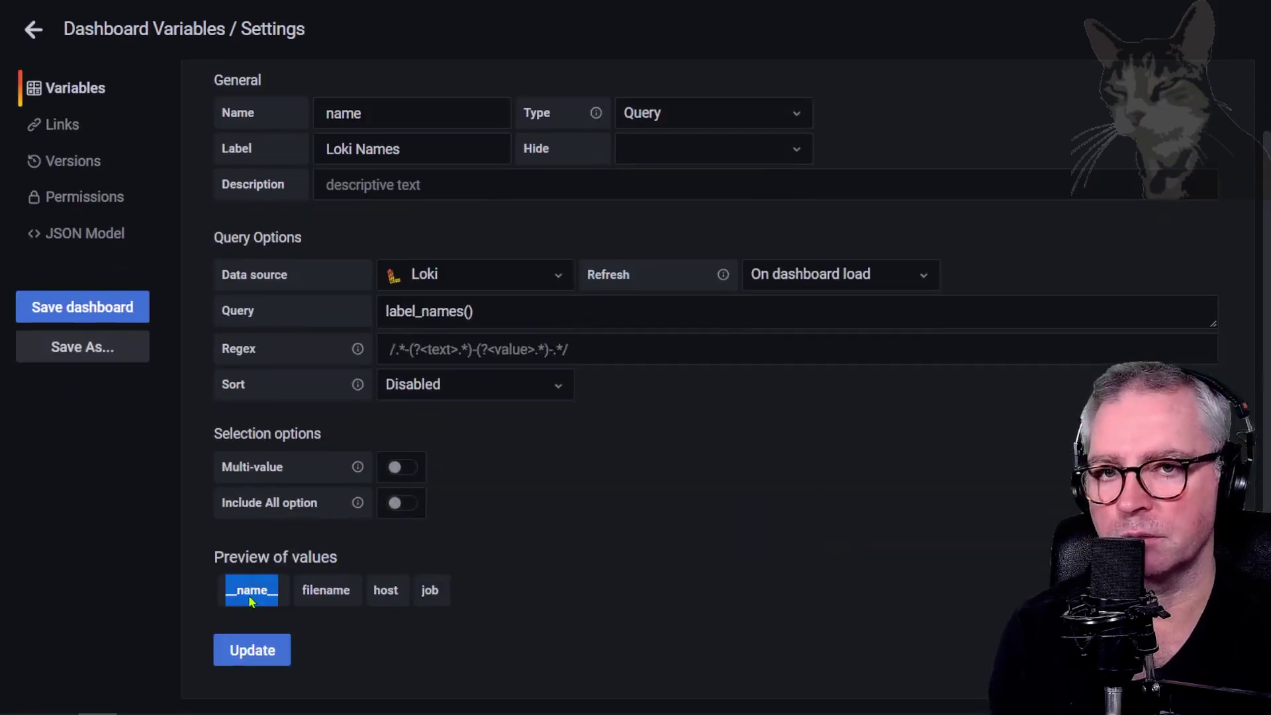
{"action": "left_click", "coordinate": [687, 351]}
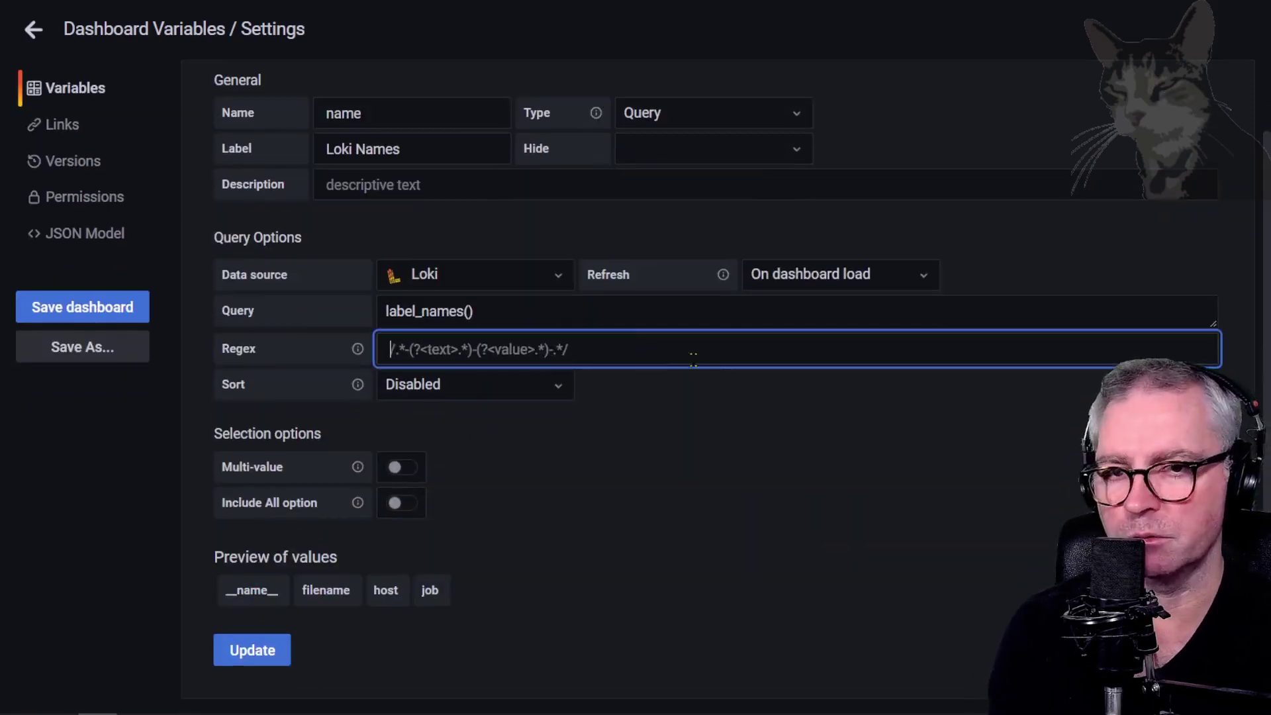
{"action": "type", "text": "/^(?!__name__)/"}
{"action": "left_click", "coordinate": [360, 607]}
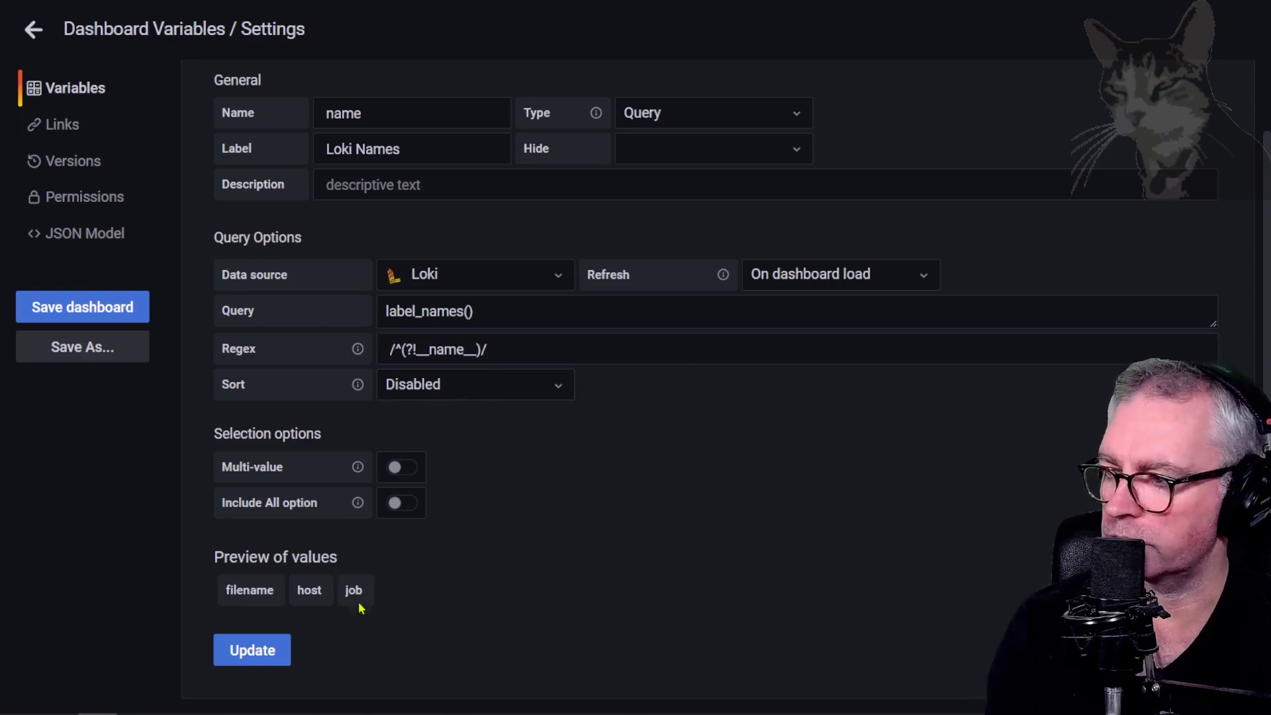
Step: Replace __name__ with host in the regex so it reads "/^(?!host)/" and preview the filtered values
{"action": "left_click", "coordinate": [805, 349]}
{"action": "key", "text": "Home"}
{"action": "key", "text": "Right"}
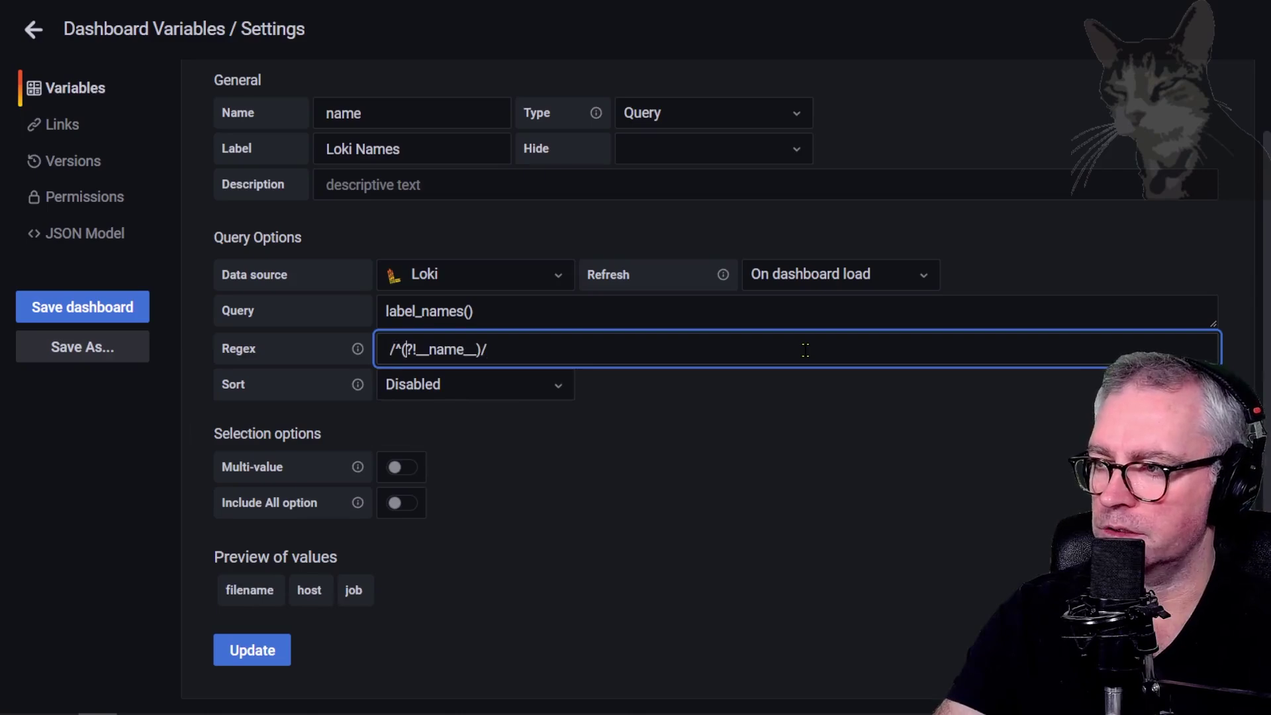
{"action": "key", "text": "shift+Right"}
{"action": "key", "text": "shift+Right"}
{"action": "key", "text": "shift+Right"}
{"action": "key", "text": "shift+Right"}
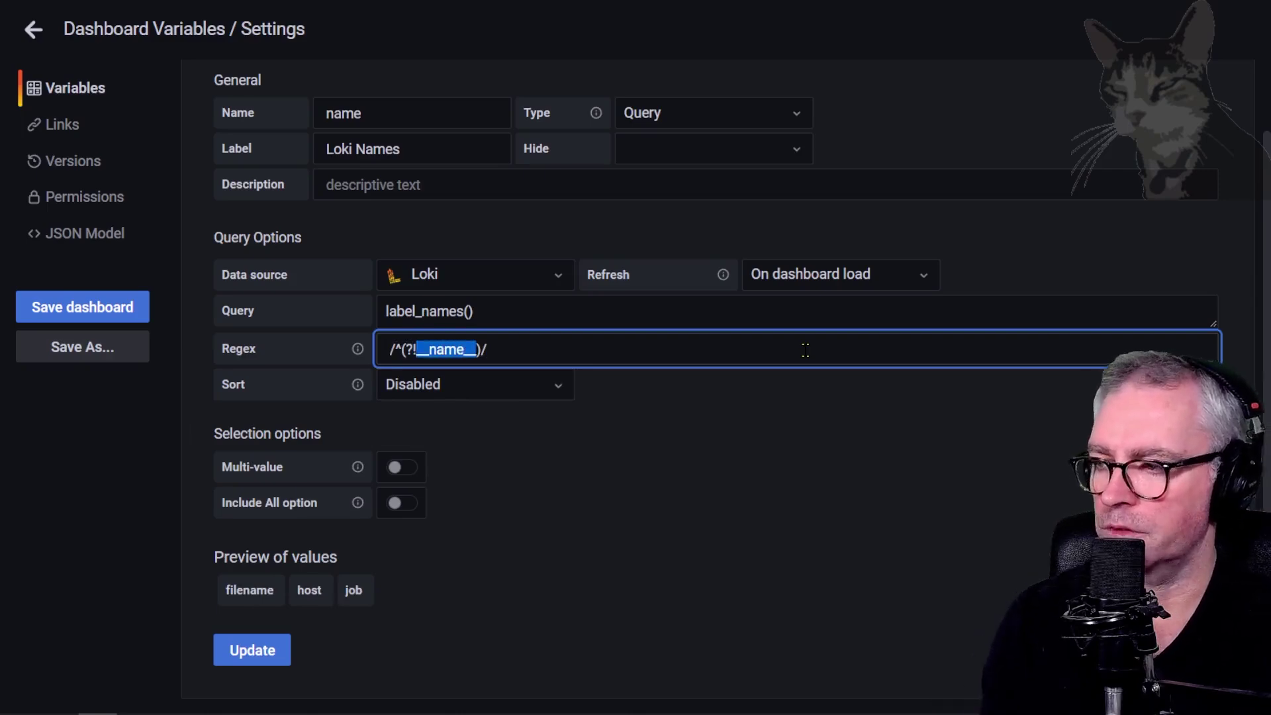
{"action": "type", "text": "host"}
{"action": "left_click", "coordinate": [700, 553]}
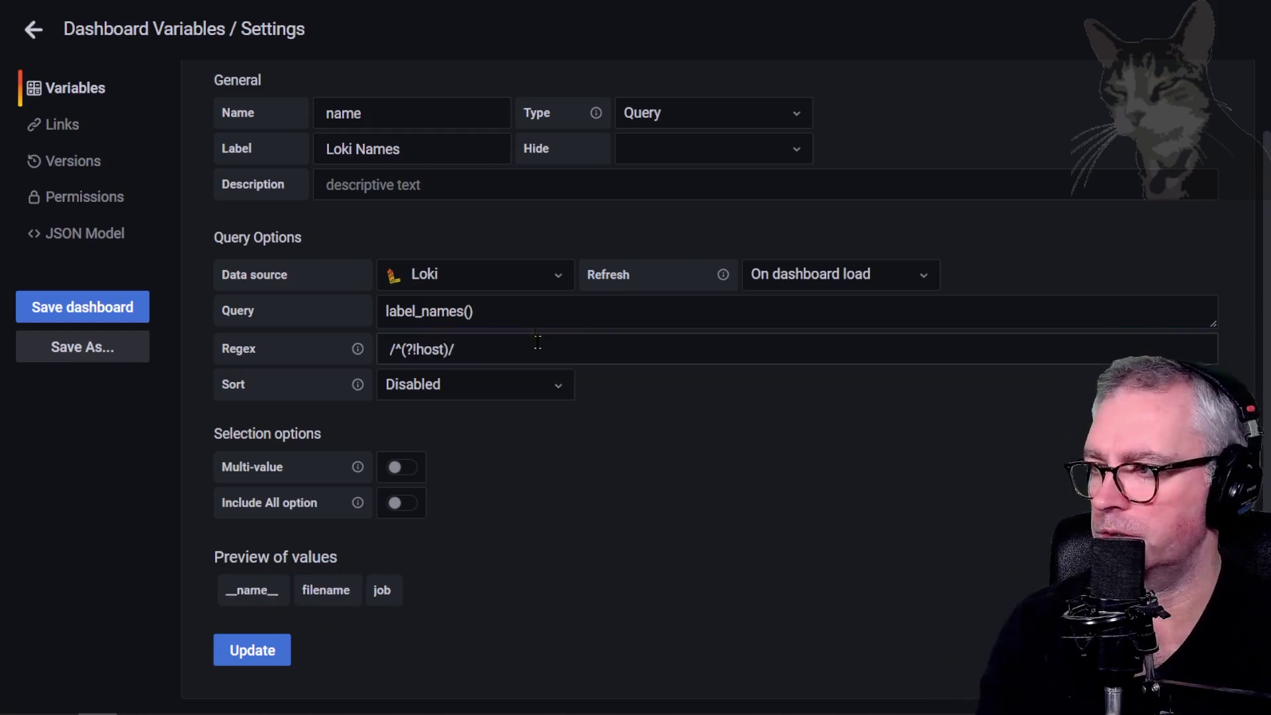
Step: Extend the regex to "/^(?!host|job)/" to exclude both host and job, and preview the filtered values
{"action": "left_click", "coordinate": [441, 350]}
{"action": "type", "text": "|job"}
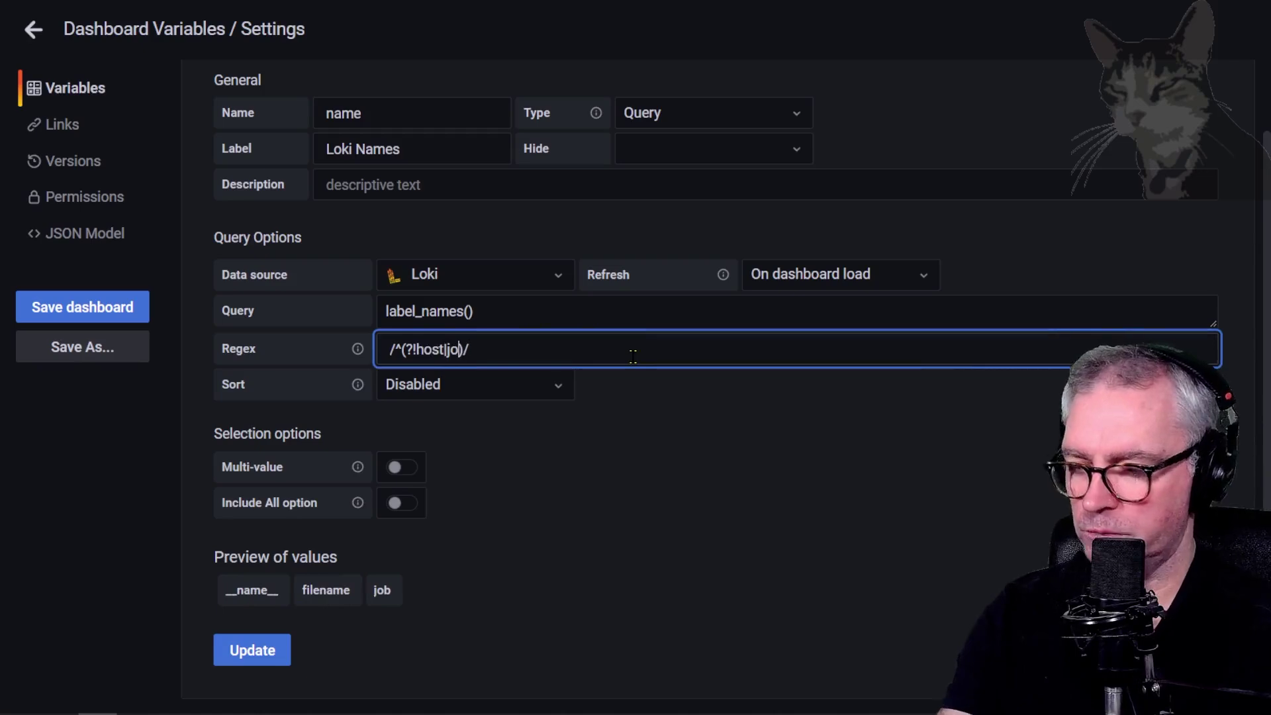
{"action": "left_click", "coordinate": [701, 520]}
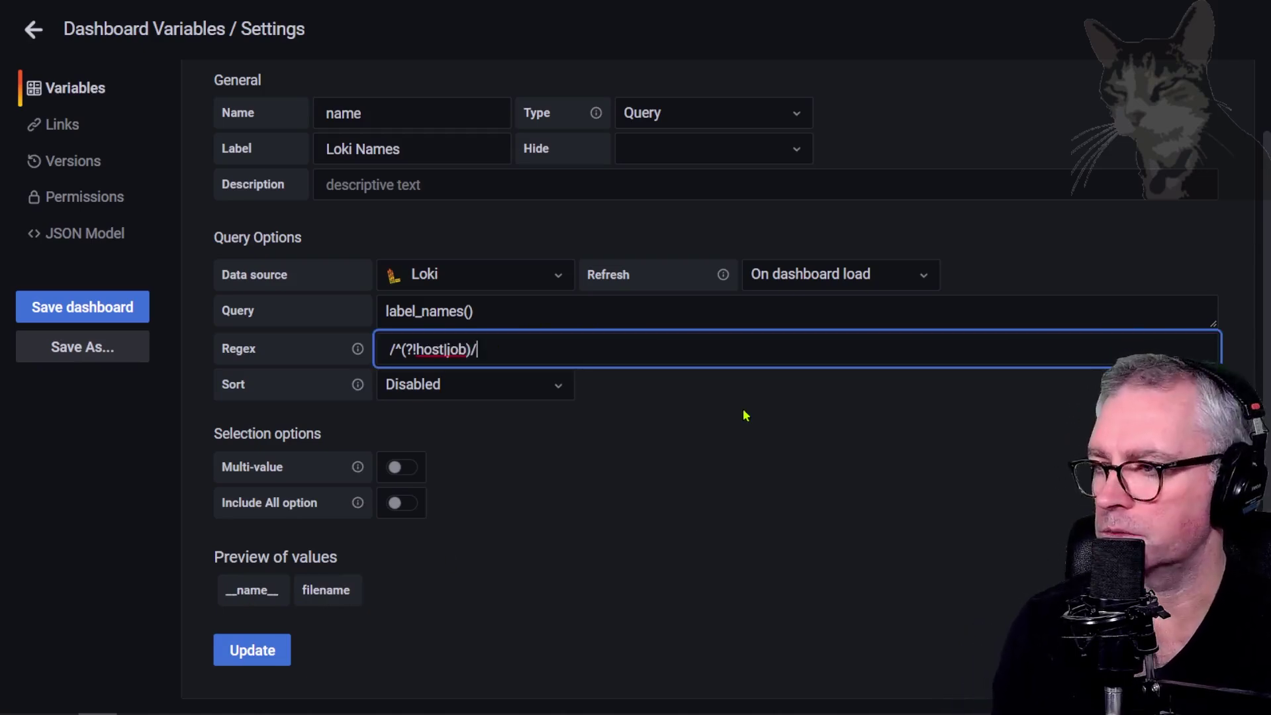
Step: Set the regex back to "/^(?!__name__)/" and update the Loki Names variable
{"action": "double_click", "coordinate": [421, 348]}
{"action": "key", "text": "BackSpace"}
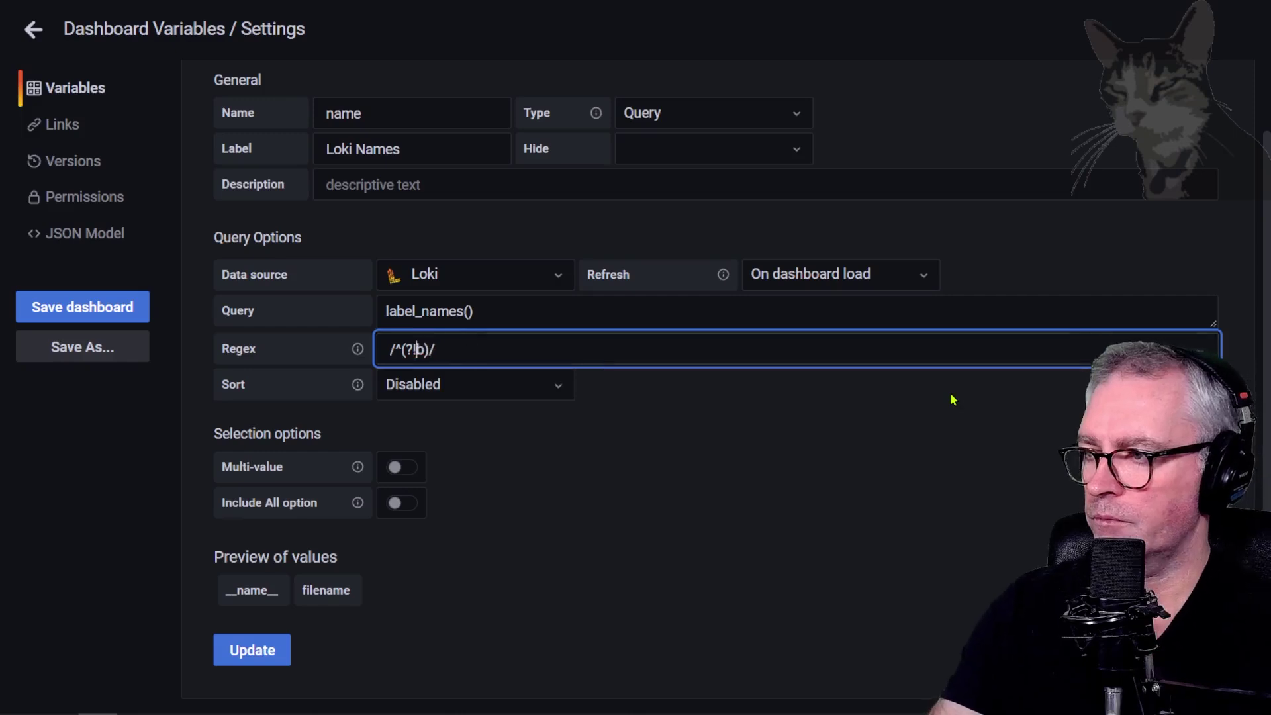
{"action": "key", "text": "Delete"}
{"action": "key", "text": "Delete"}
{"action": "key", "text": "Delete"}
{"action": "key", "text": "Delete"}
{"action": "type", "text": "__name__"}
{"action": "left_click", "coordinate": [617, 488]}
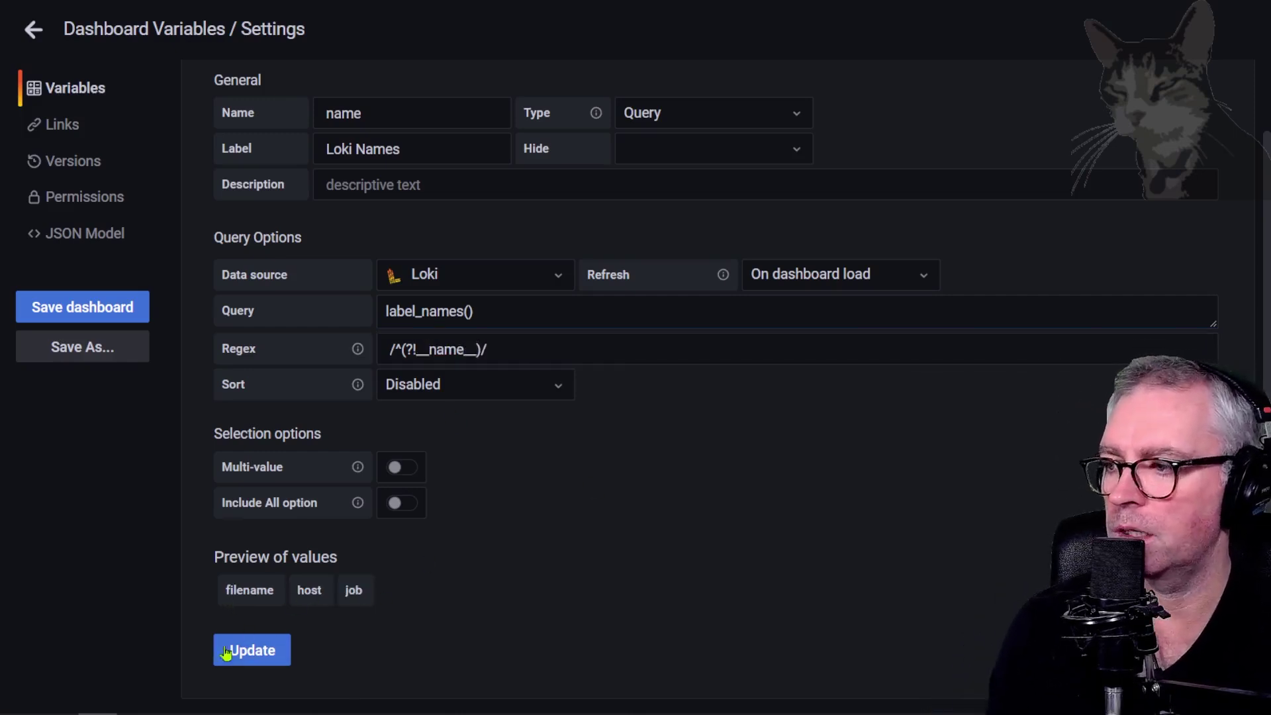
{"action": "left_click", "coordinate": [238, 649]}
Step: Return to the dashboard and check the values offered by the Loki Names variable
{"action": "left_click", "coordinate": [34, 28]}
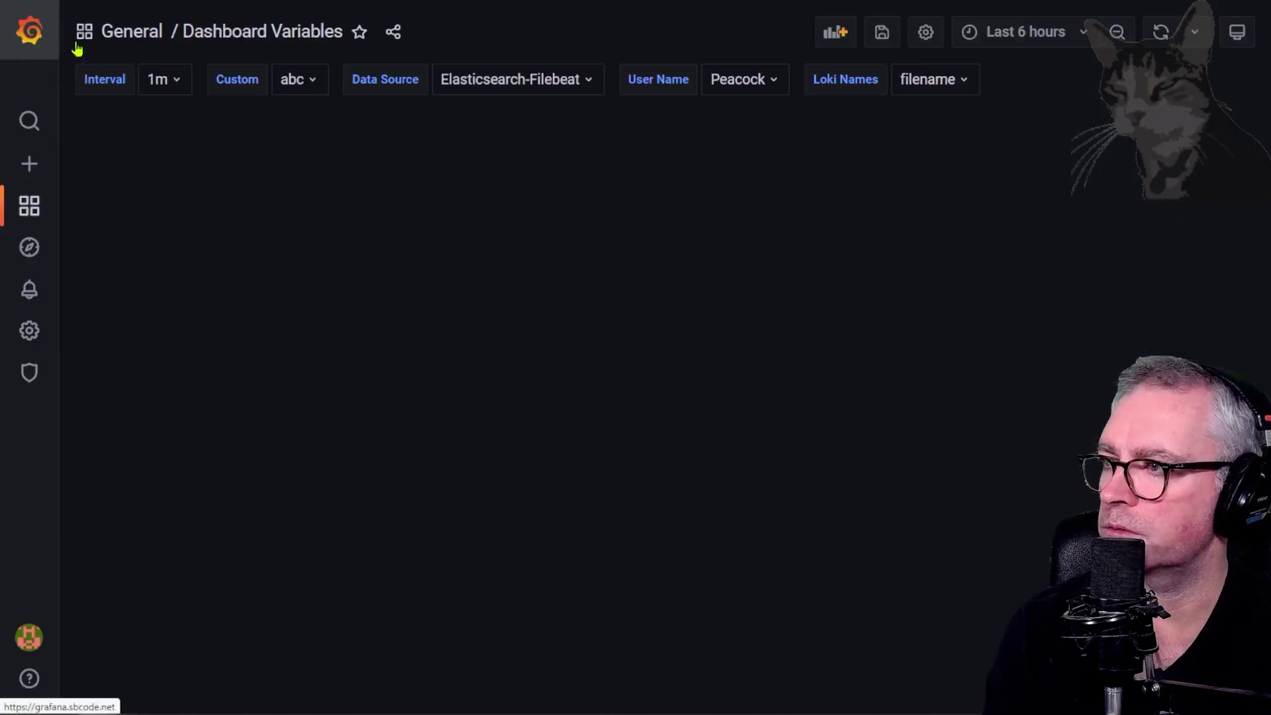
{"action": "left_click", "coordinate": [933, 86]}
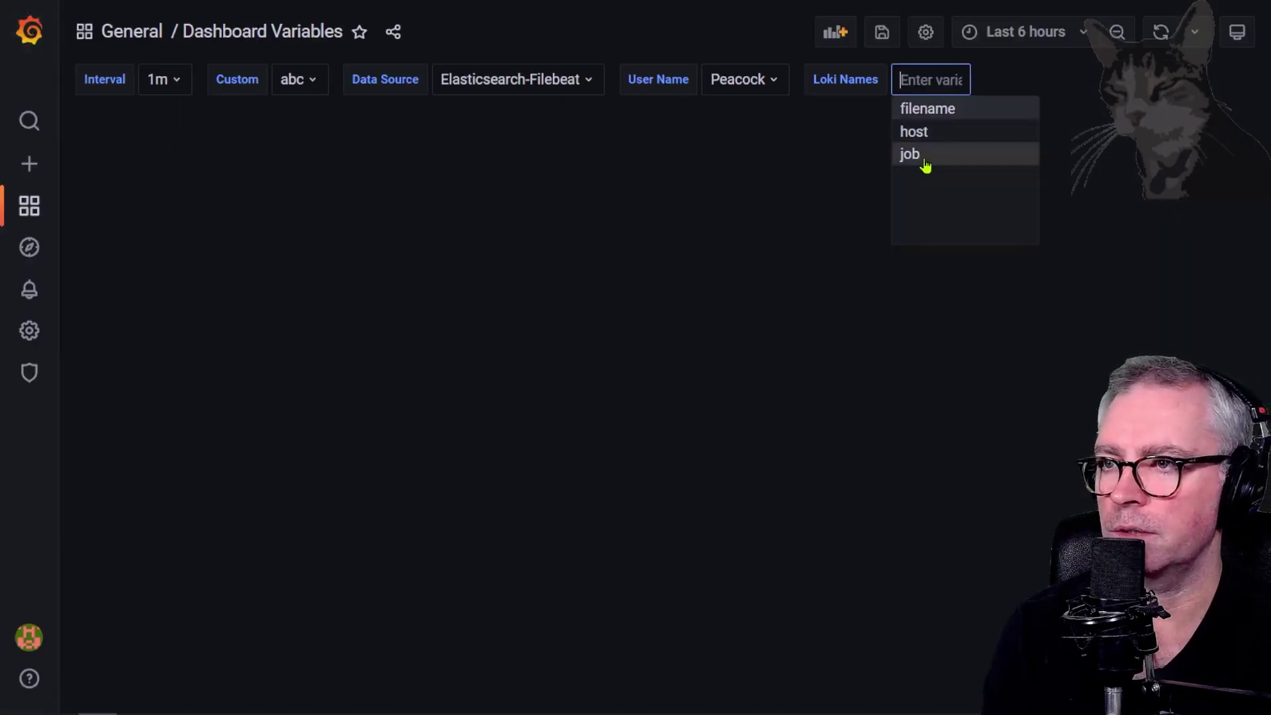
{"action": "left_click", "coordinate": [1079, 205]}
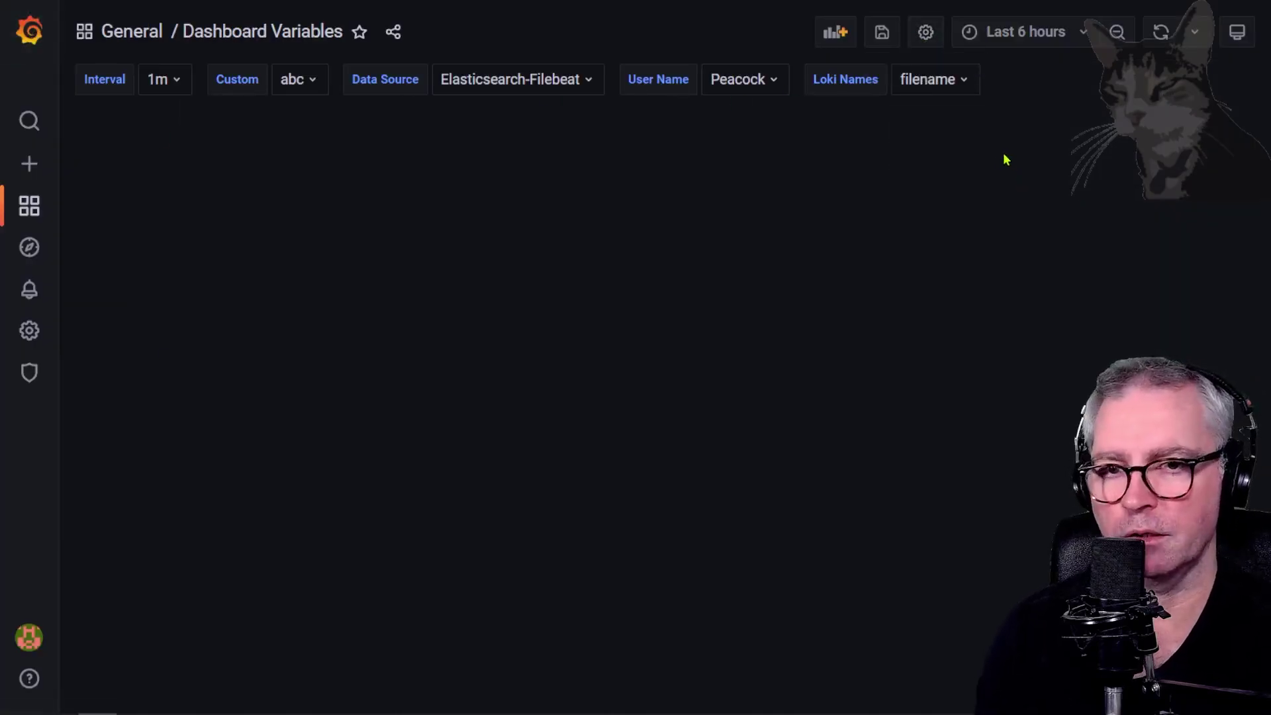
Step: Add a new dashboard variable named "host" with the label "Loki Host"
{"action": "left_click", "coordinate": [923, 37]}
{"action": "left_click", "coordinate": [76, 169]}
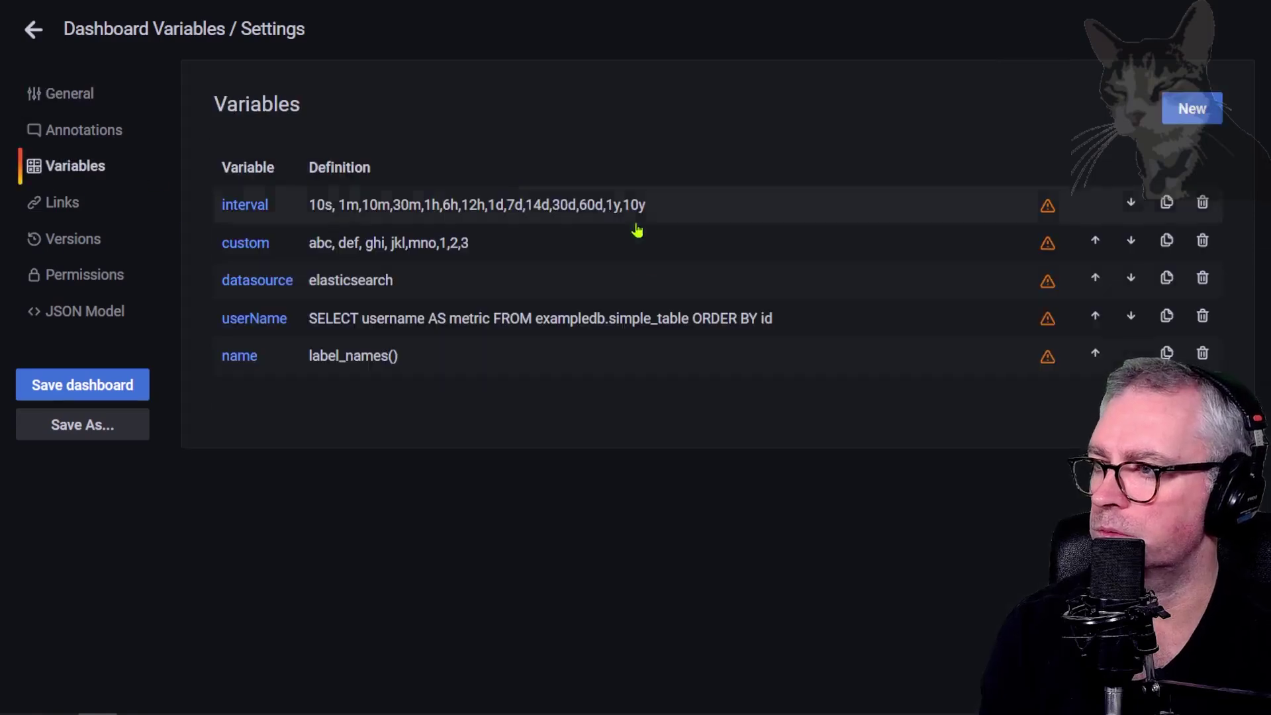
{"action": "left_click", "coordinate": [1192, 109]}
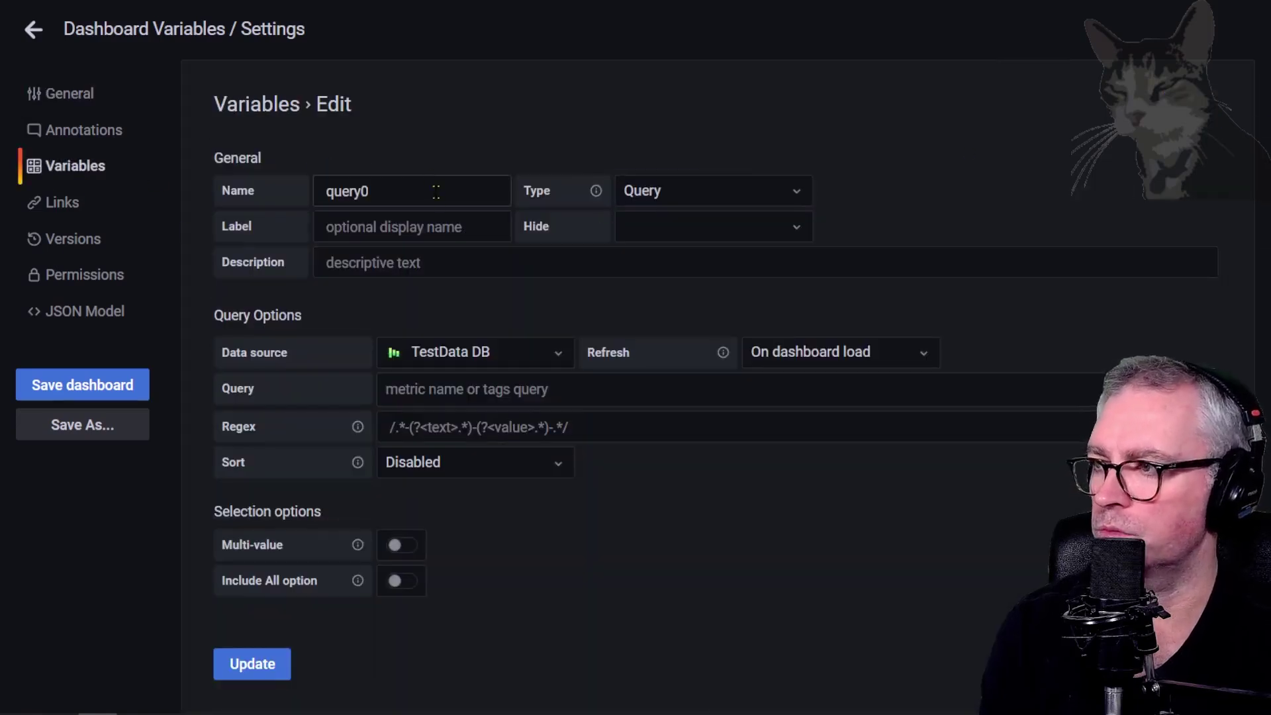
{"action": "double_click", "coordinate": [410, 192]}
{"action": "type", "text": "host"}
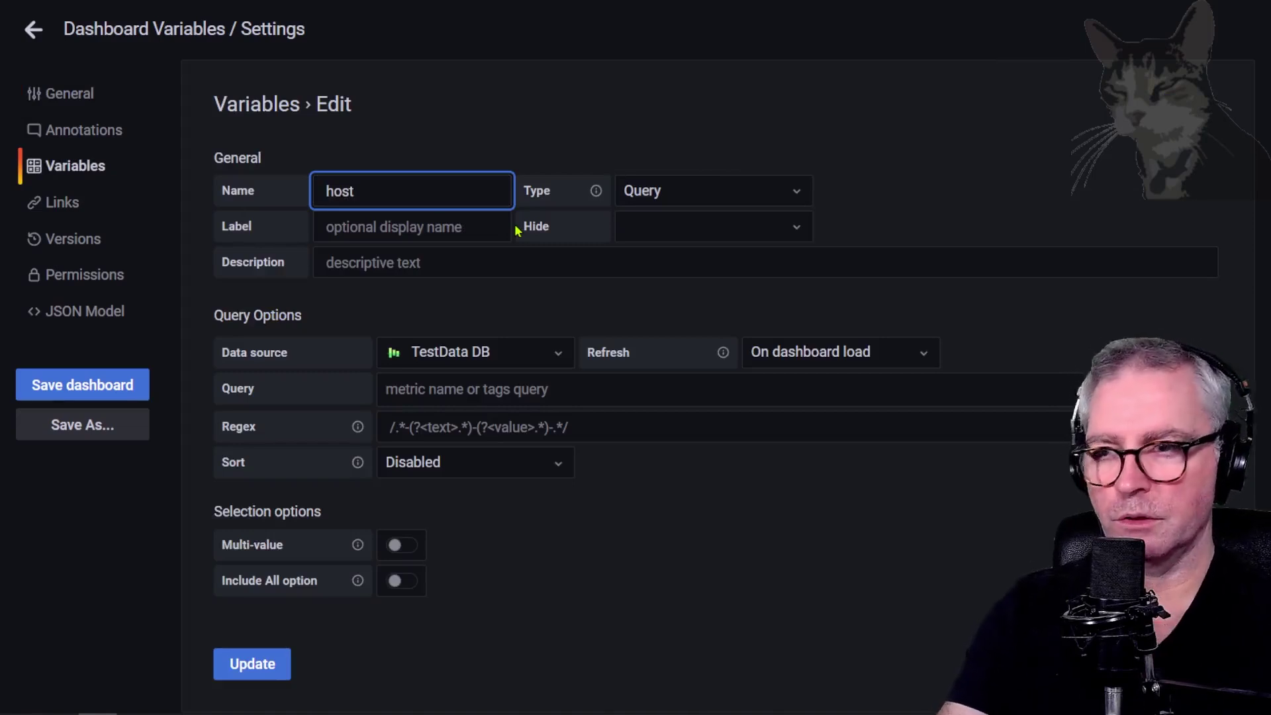
{"action": "key", "text": "Tab"}
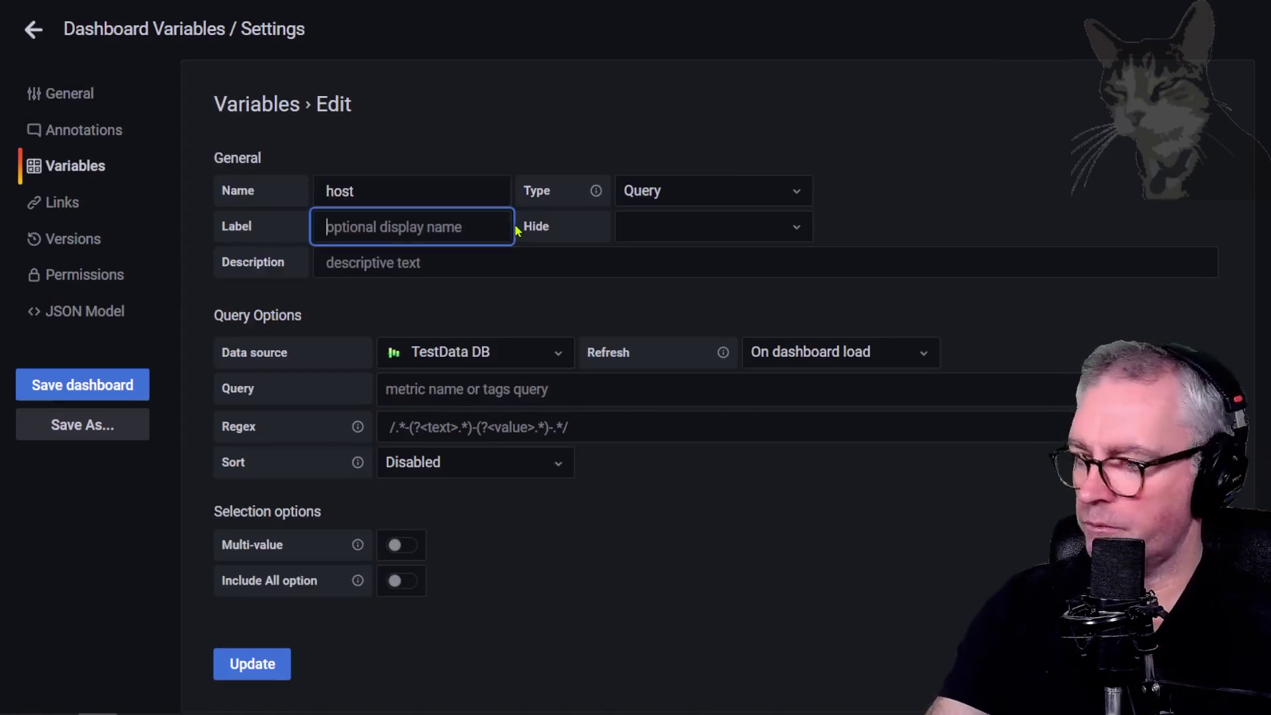
{"action": "type", "text": "Loki Host"}
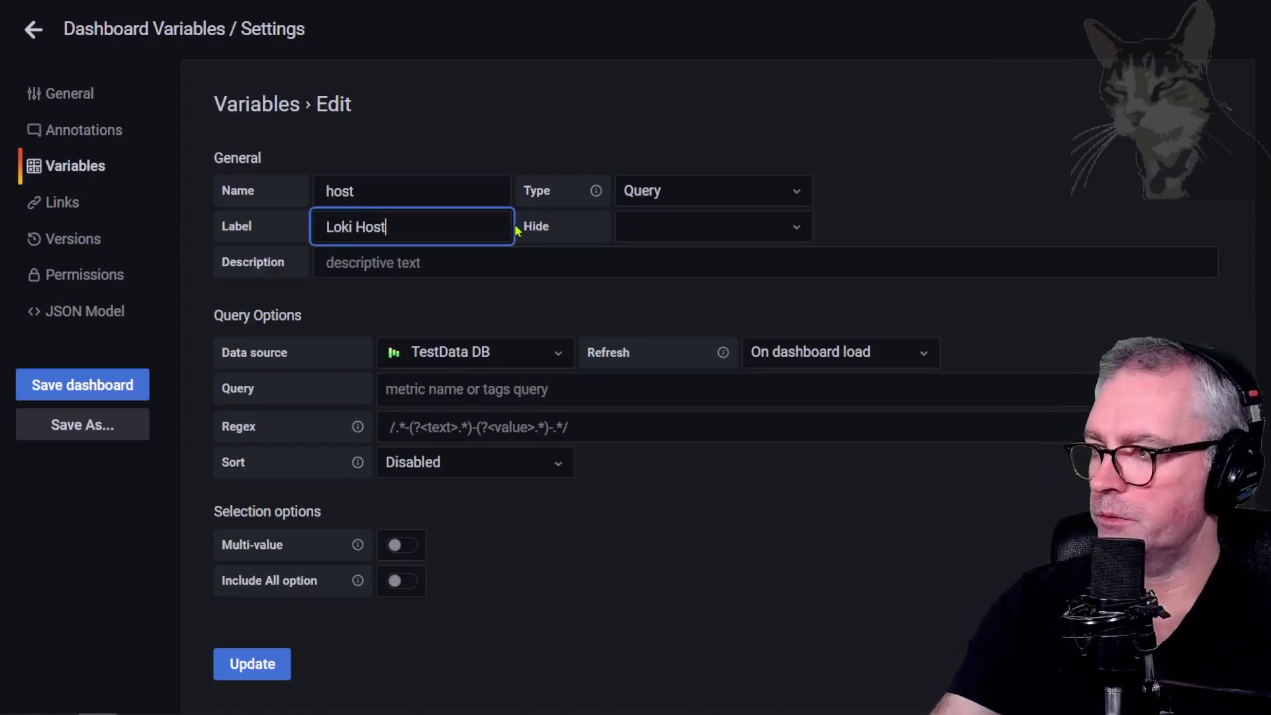
Step: Set the variable's data source to Loki, copy the query "label_values(host)" from the tutorial page into it and preview its values
{"action": "left_click", "coordinate": [463, 352]}
{"action": "left_click", "coordinate": [427, 562]}
{"action": "left_click", "coordinate": [662, 390]}
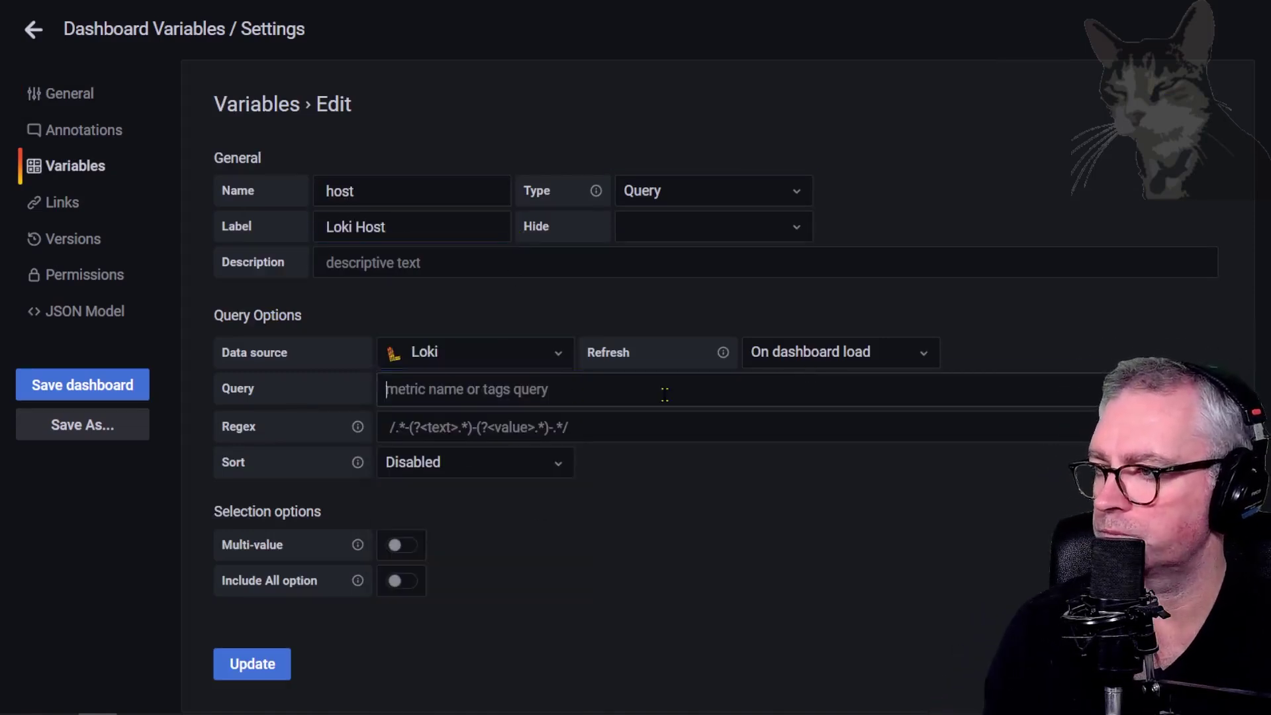
{"action": "key", "text": "alt+Tab"}
{"action": "triple_click", "coordinate": [720, 437]}
{"action": "key", "text": "ctrl+c"}
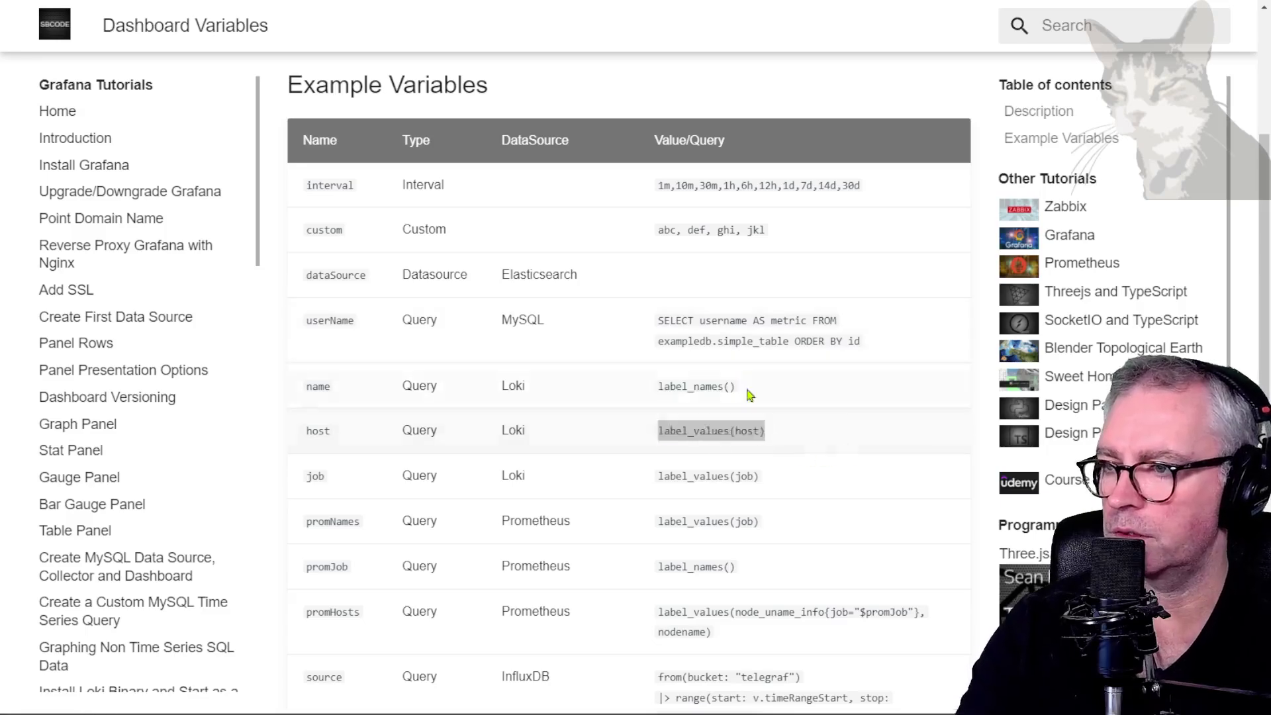
{"action": "key", "text": "alt+Tab"}
{"action": "key", "text": "ctrl+v"}
{"action": "left_click", "coordinate": [739, 501]}
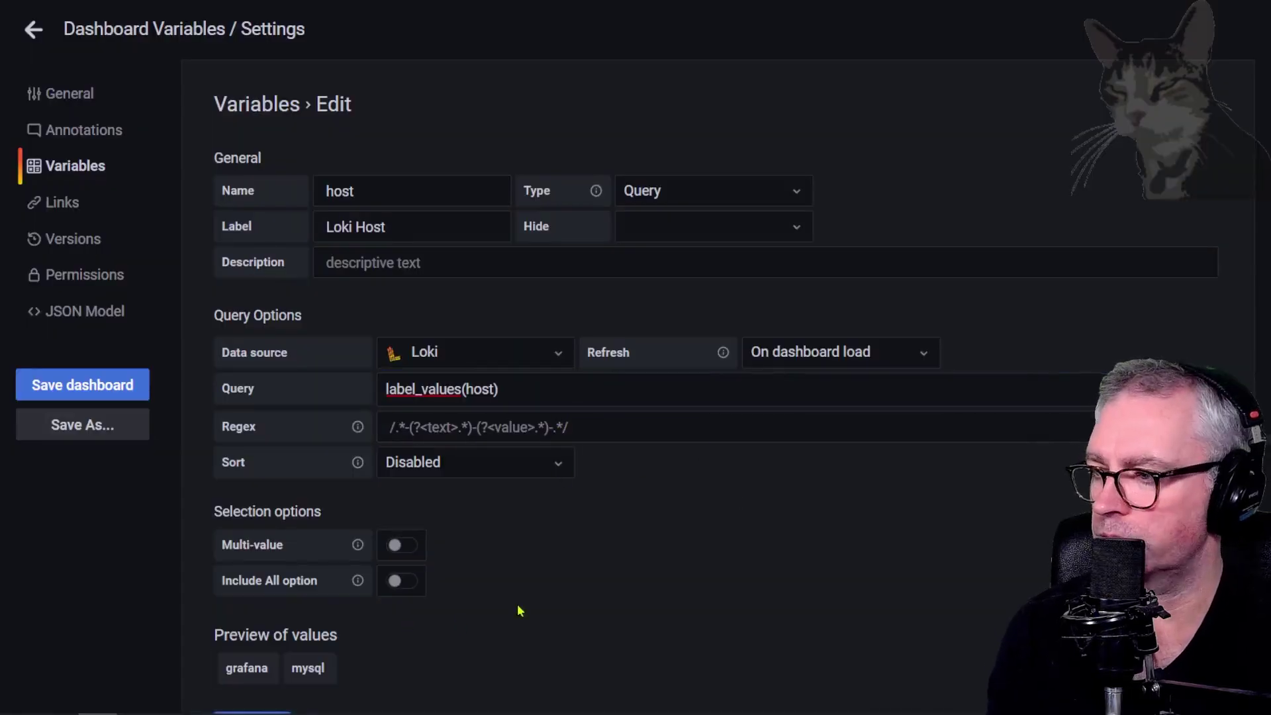
Step: Update the Loki Host variable and save the dashboard without a change note
{"action": "scroll", "coordinate": [519, 604], "scroll_direction": "down", "scroll_amount": 1}
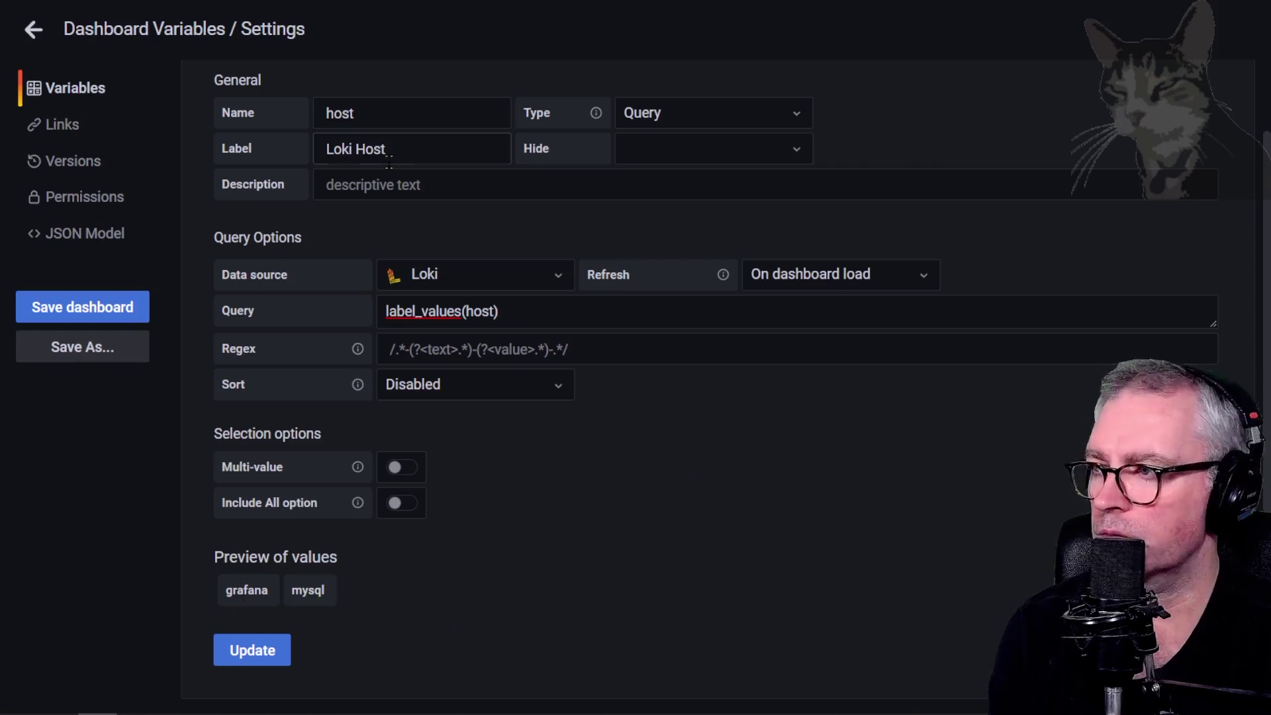
{"action": "left_click", "coordinate": [259, 650]}
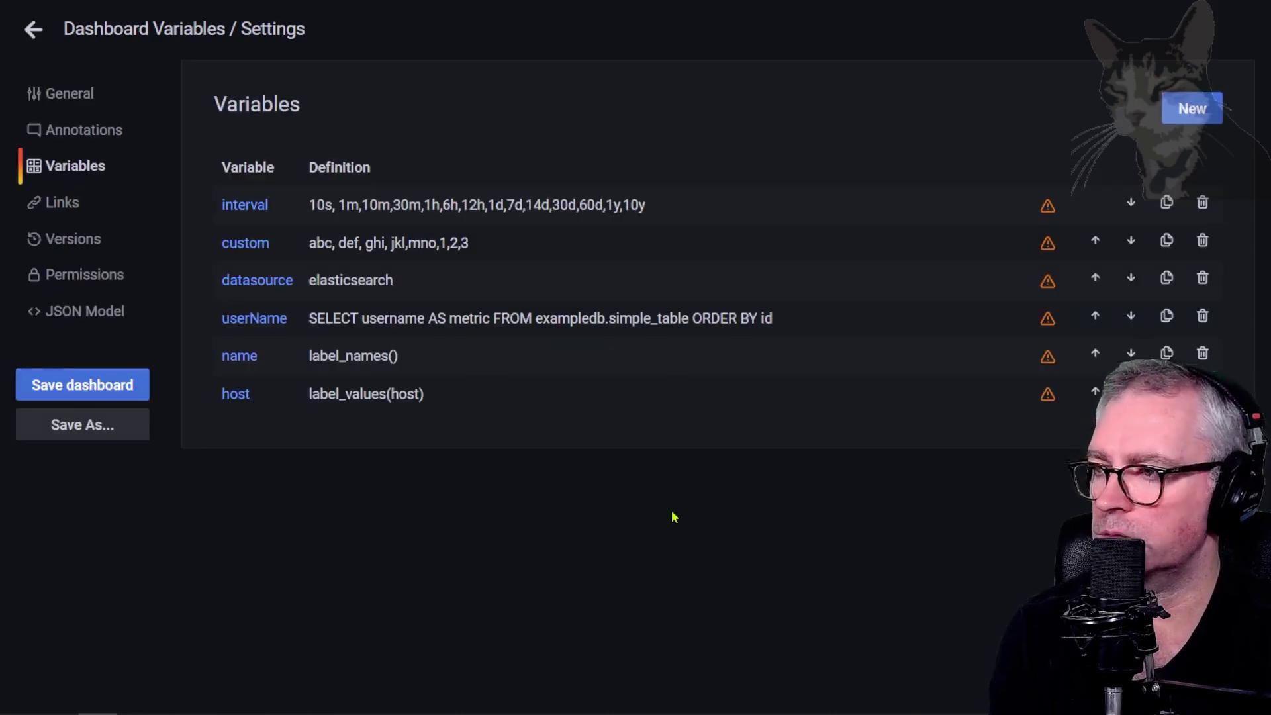
{"action": "left_click", "coordinate": [85, 388]}
{"action": "left_click", "coordinate": [825, 238]}
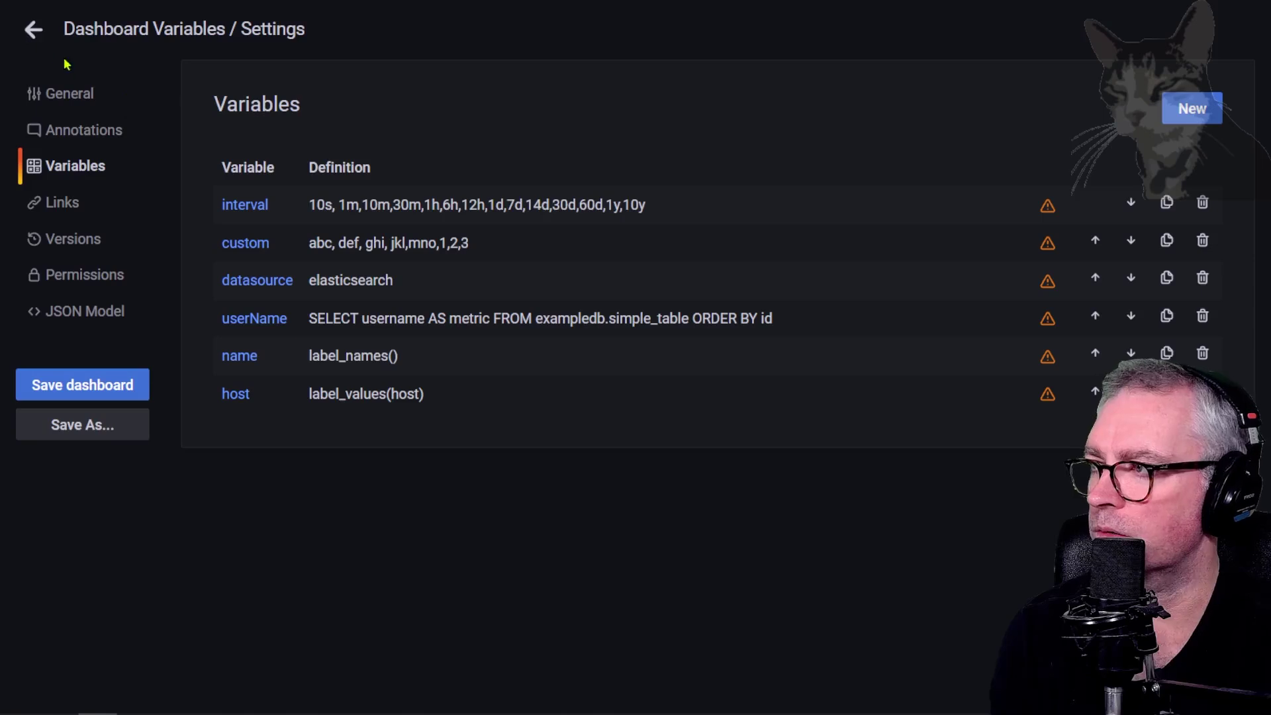
Step: Return to the dashboard and check the values offered by the Loki Host and Loki Names variables
{"action": "left_click", "coordinate": [33, 30]}
{"action": "left_click", "coordinate": [1124, 85]}
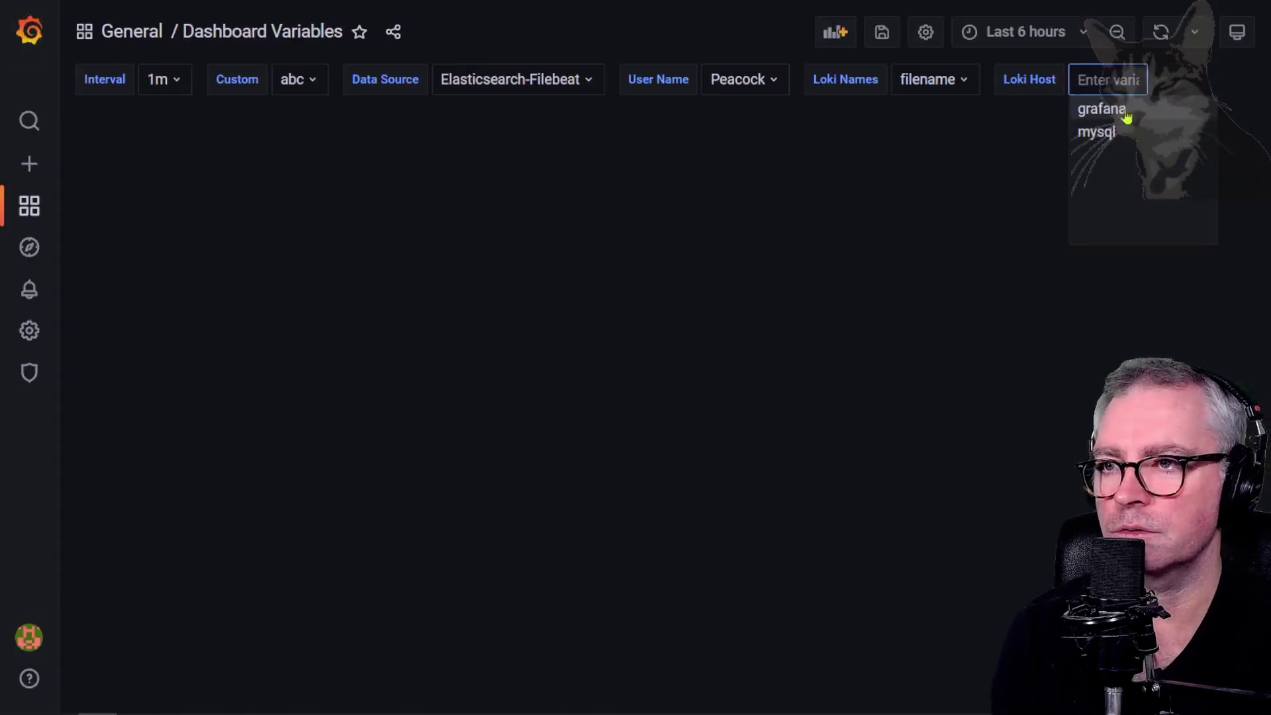
{"action": "left_click", "coordinate": [951, 78]}
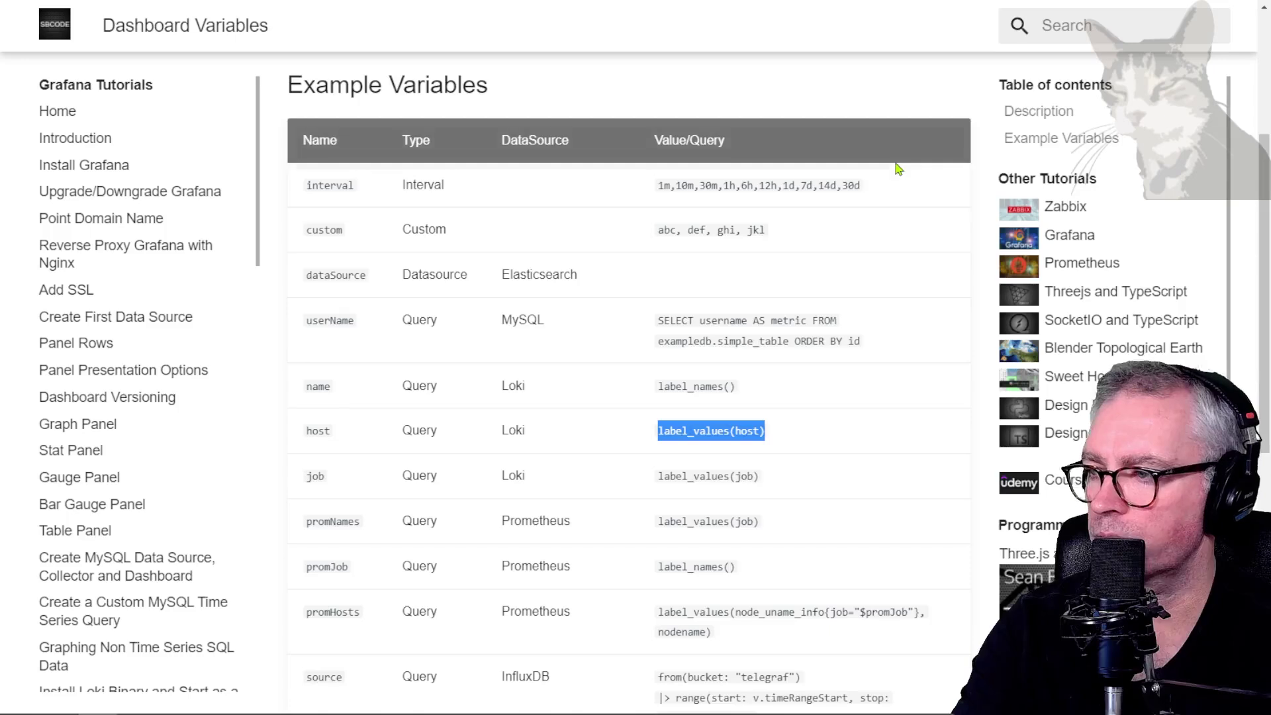
Step: On the tutorial page, review the Loki job example and select the query of the Prometheus promNames example
{"action": "left_click", "coordinate": [746, 431]}
{"action": "scroll", "coordinate": [747, 431], "scroll_direction": "down", "scroll_amount": 2}
{"action": "left_click_drag", "start_coordinate": [760, 369], "coordinate": [315, 369]}
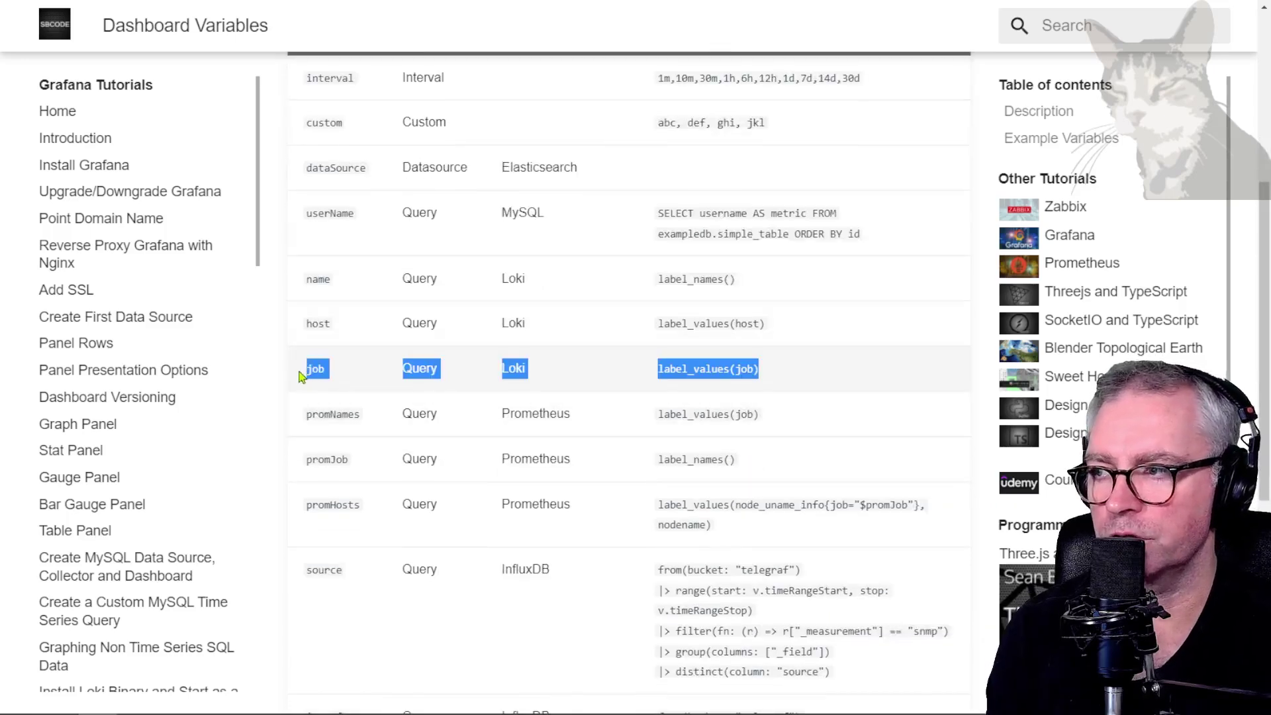
{"action": "left_click", "coordinate": [533, 379]}
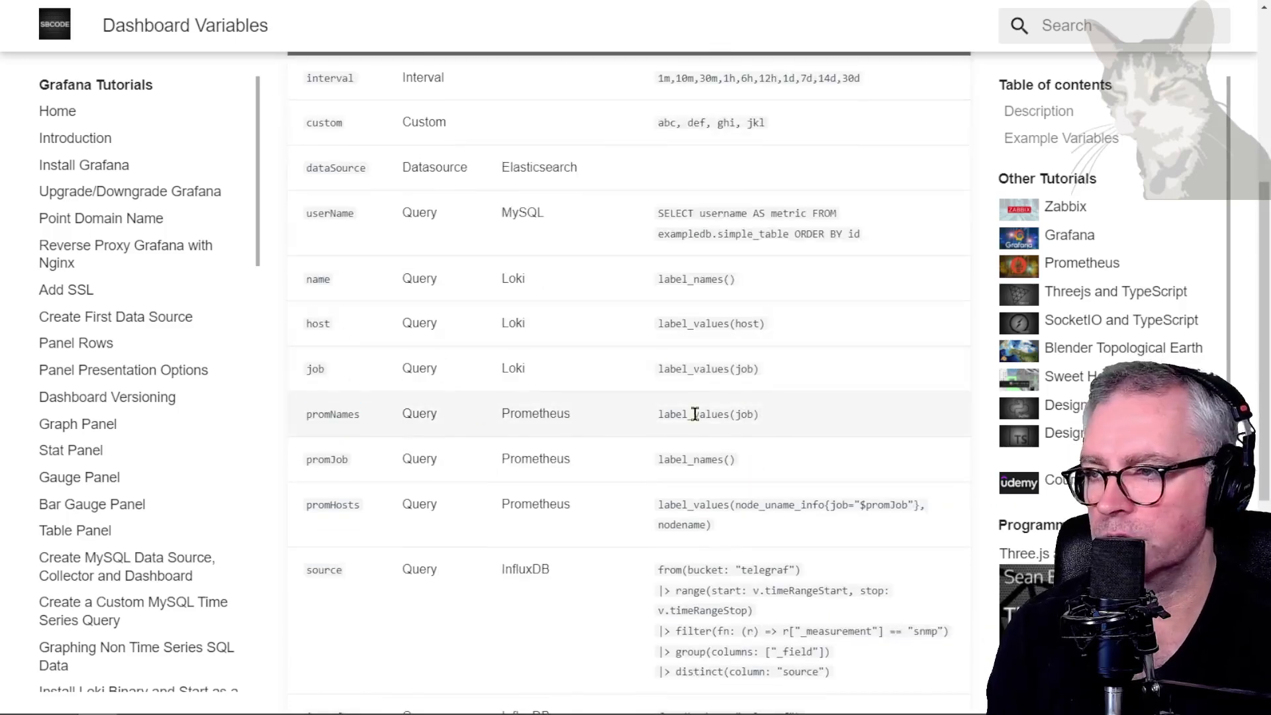
{"action": "triple_click", "coordinate": [715, 416]}
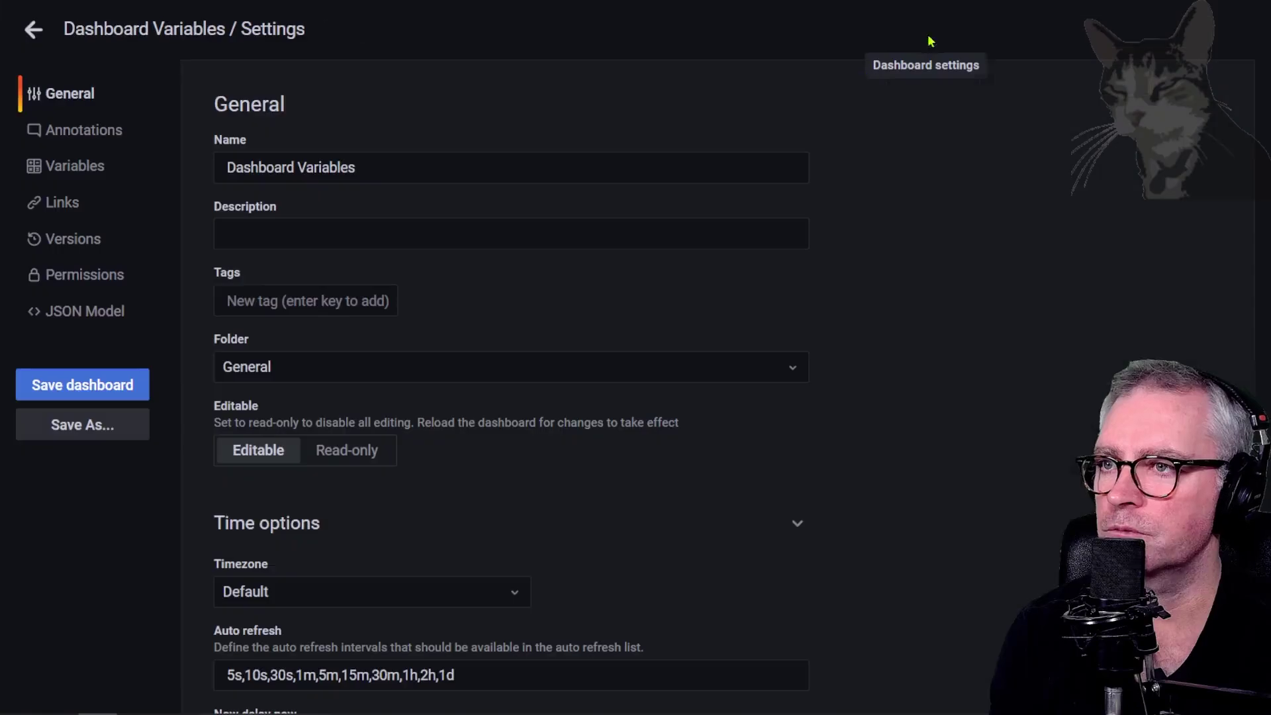
Step: Add a new dashboard variable named promNames with the label "Prometheus Names"
{"action": "left_click", "coordinate": [74, 170]}
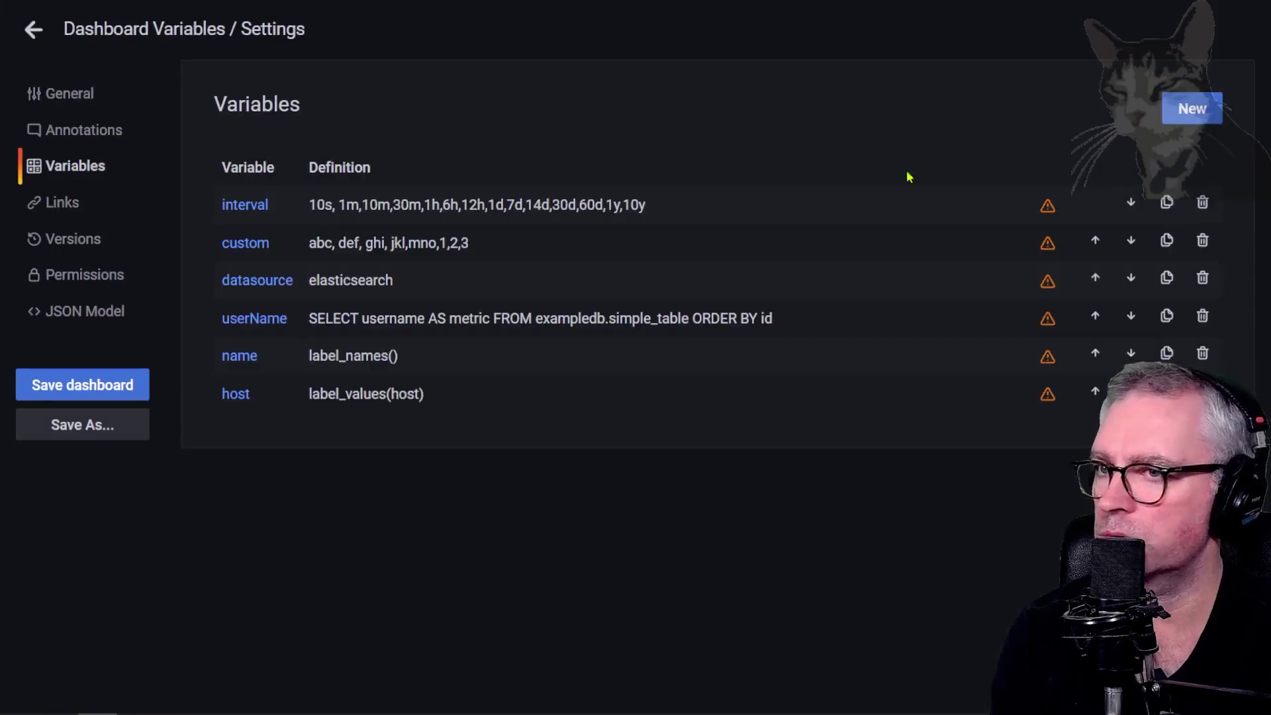
{"action": "left_click", "coordinate": [1188, 109]}
{"action": "double_click", "coordinate": [412, 188]}
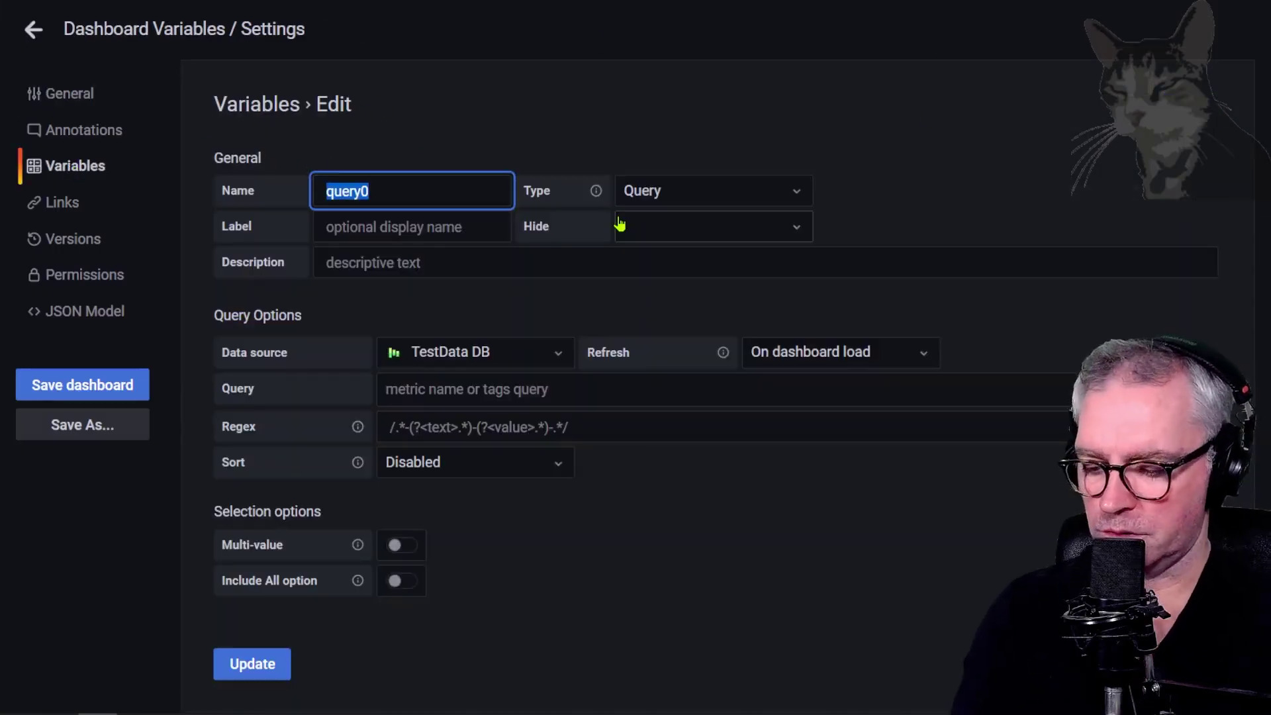
{"action": "type", "text": "promNames"}
{"action": "key", "text": "Tab"}
{"action": "key", "text": "Tab"}
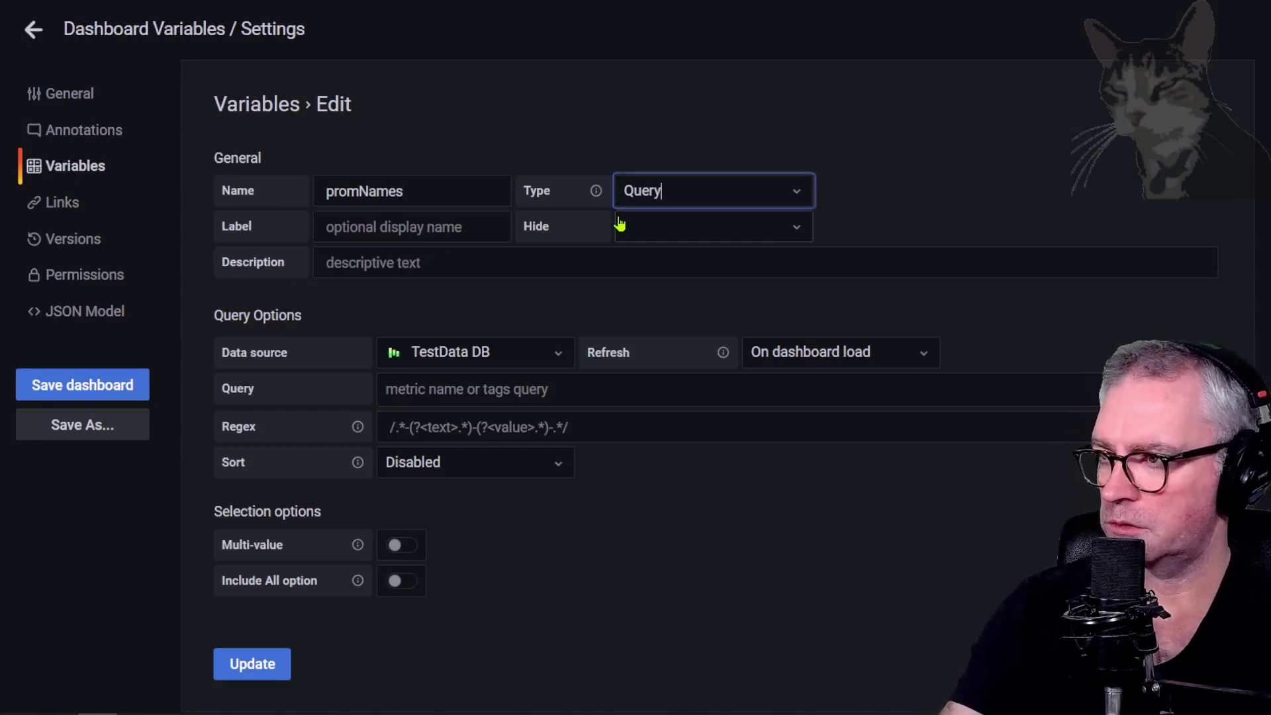
{"action": "type", "text": "Prm"}
{"action": "type", "text": "metheus Names"}
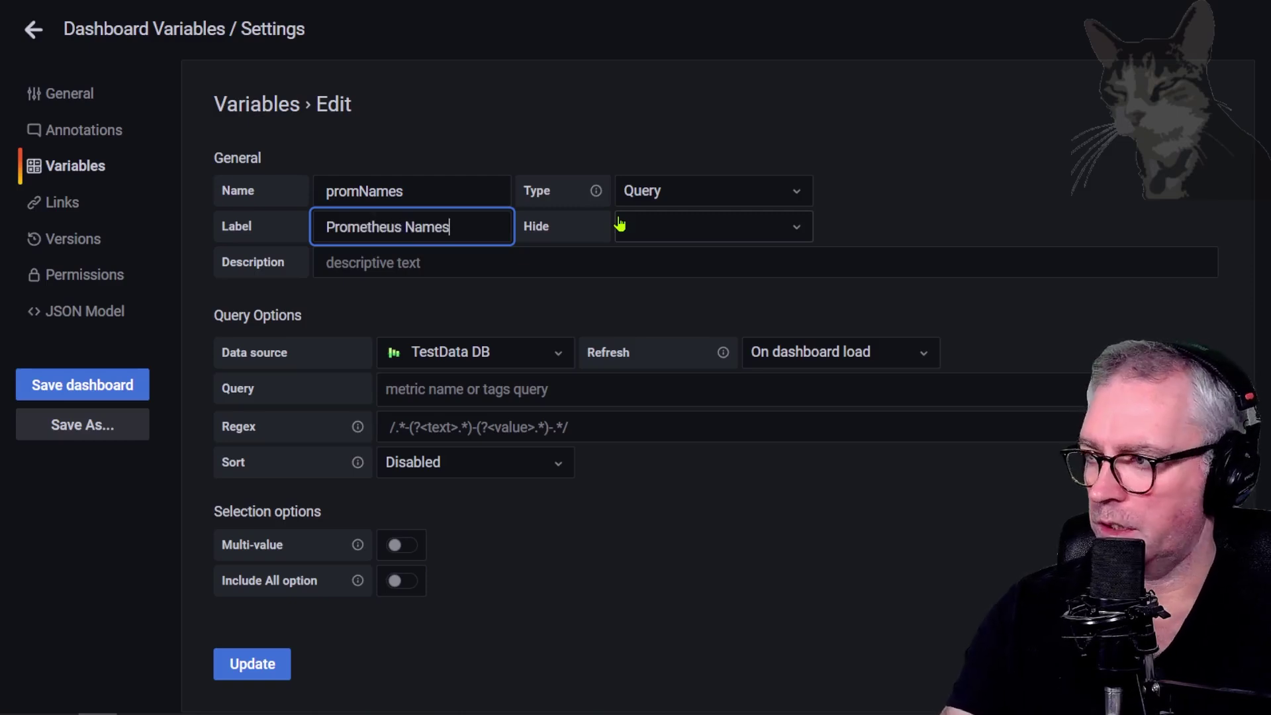
{"action": "left_click", "coordinate": [482, 258]}
Step: Set the variable's data source to Prometheus, copy the query "label_names()" from the tutorial page into it and expand the full preview of values
{"action": "left_click", "coordinate": [486, 352]}
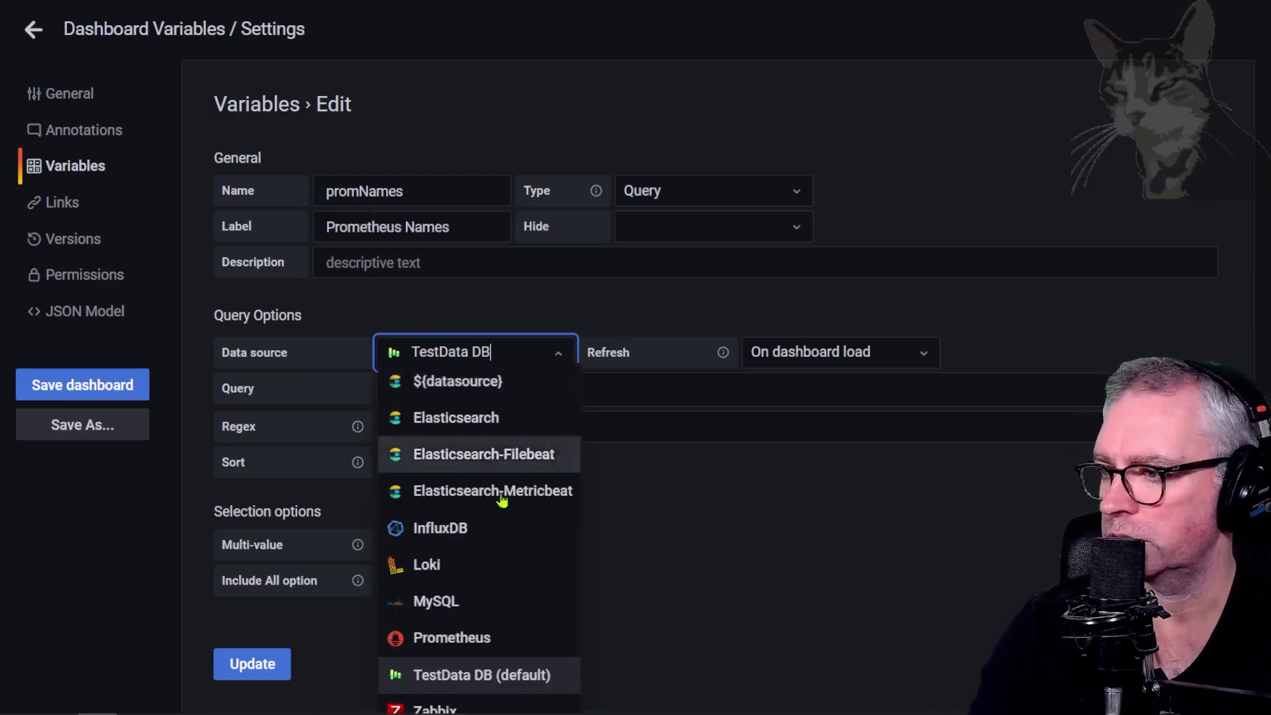
{"action": "left_click", "coordinate": [456, 637]}
{"action": "left_click", "coordinate": [708, 389]}
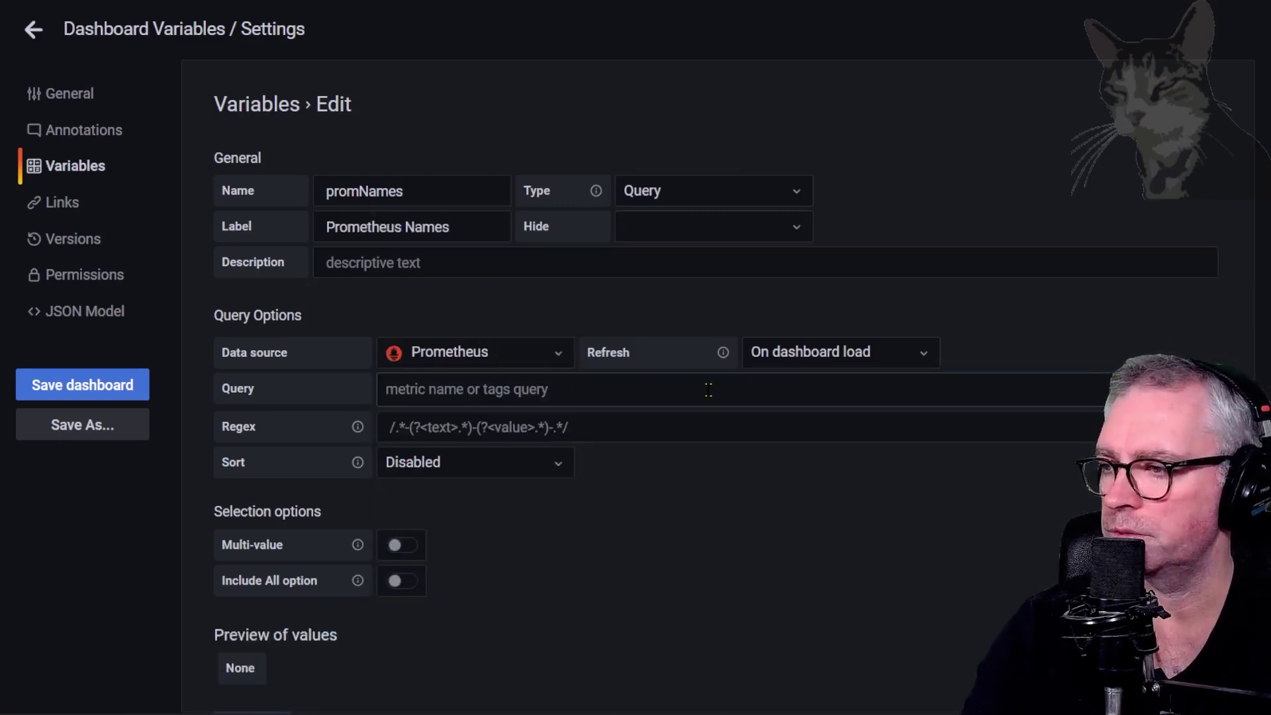
{"action": "key", "text": "alt+Tab"}
{"action": "key", "text": "ctrl+c"}
{"action": "key", "text": "alt+Tab"}
{"action": "key", "text": "ctrl+v"}
{"action": "left_click", "coordinate": [728, 499]}
{"action": "scroll", "coordinate": [510, 559], "scroll_direction": "down", "scroll_amount": 2}
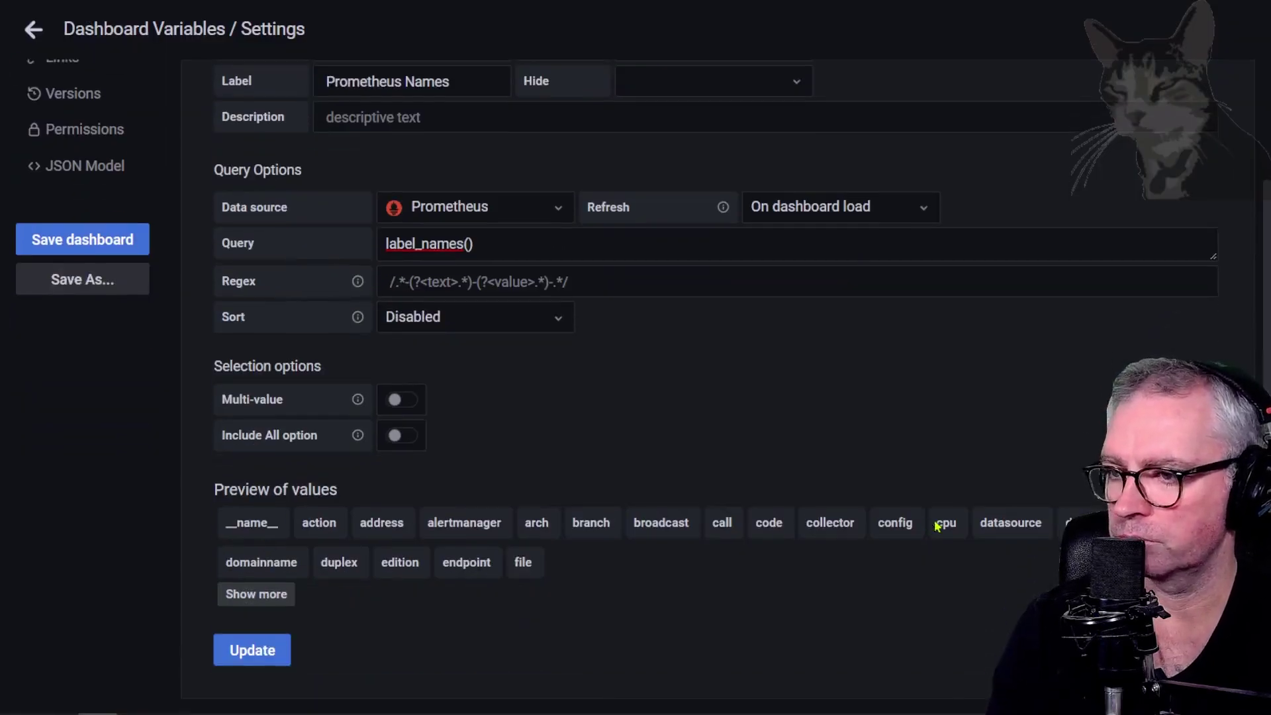
{"action": "left_click", "coordinate": [259, 595]}
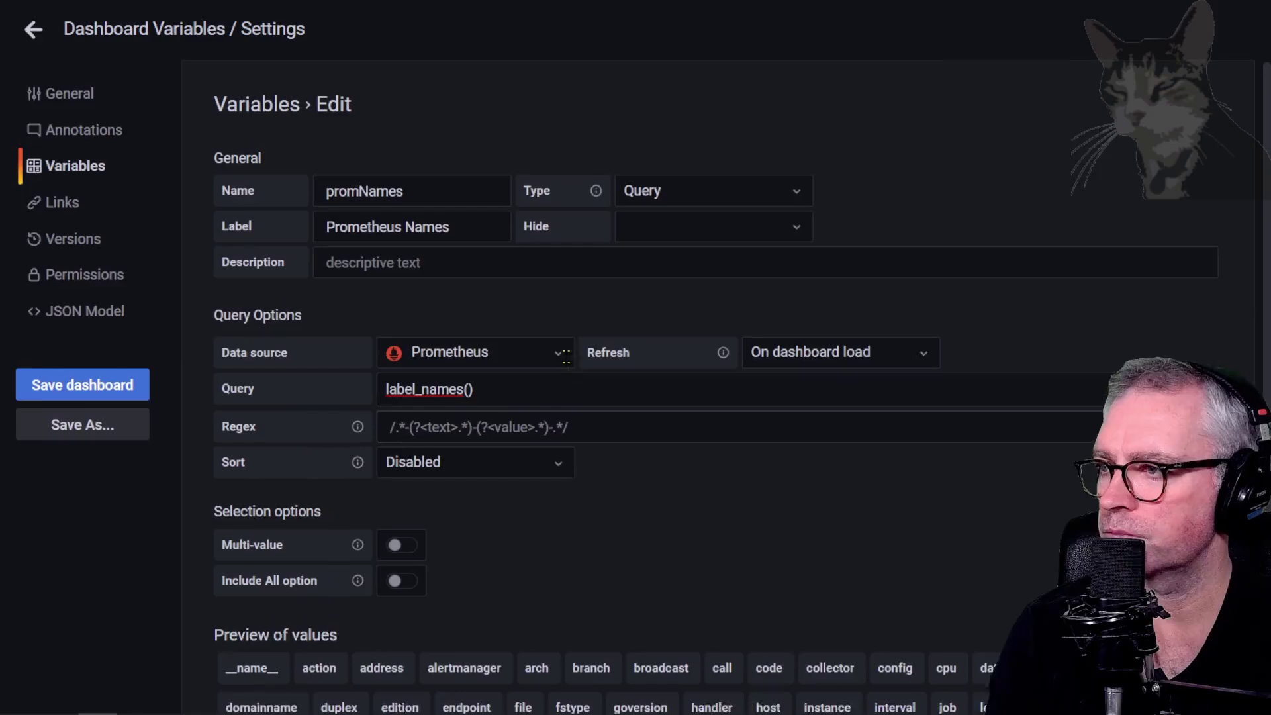
Step: Update the promNames variable and save the dashboard without a change note
{"action": "scroll", "coordinate": [671, 453], "scroll_direction": "down", "scroll_amount": 3}
{"action": "left_click", "coordinate": [248, 654]}
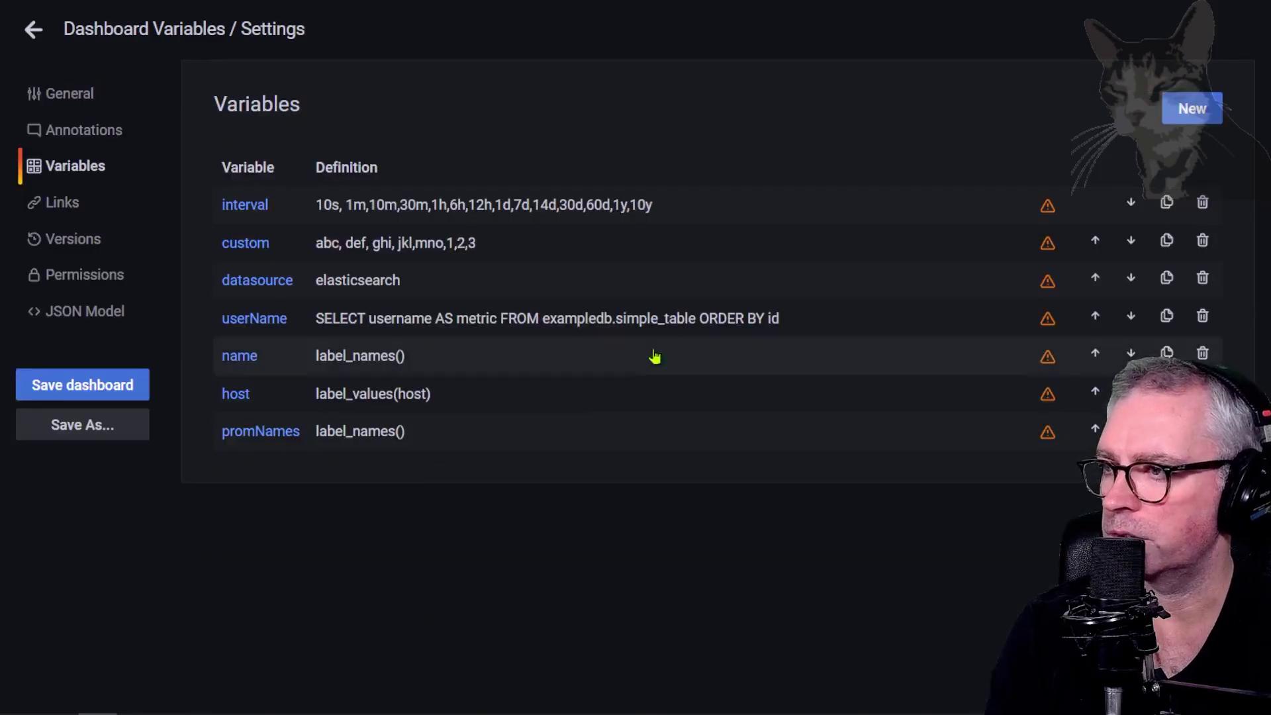
{"action": "left_click", "coordinate": [82, 384]}
{"action": "left_click", "coordinate": [820, 250]}
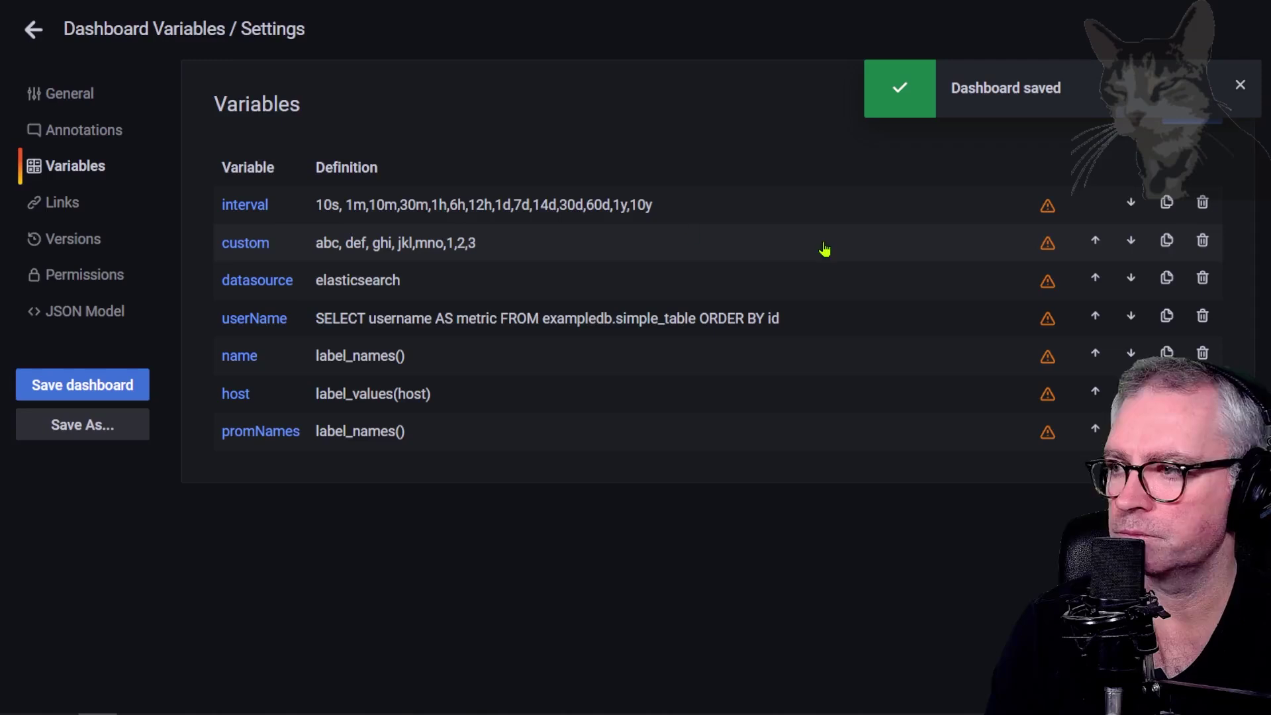
Step: Return to the dashboard and check the values offered by the Prometheus Names variable
{"action": "left_click", "coordinate": [33, 29]}
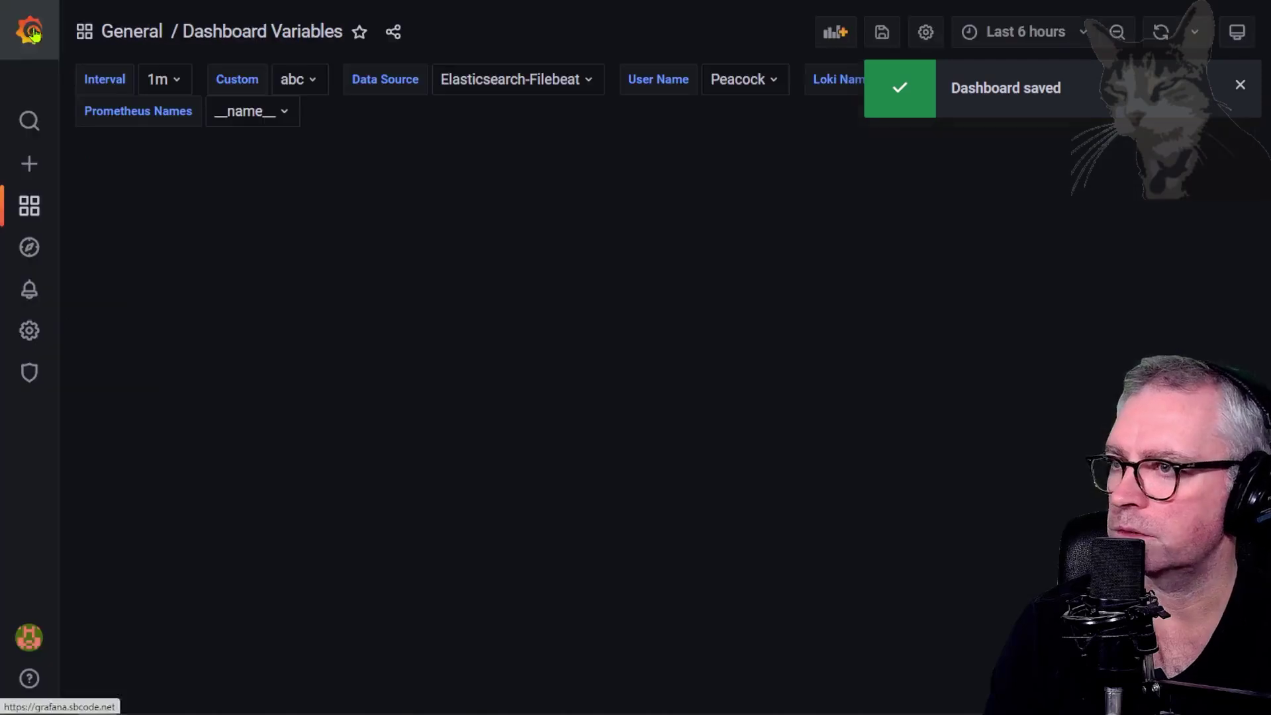
{"action": "left_click", "coordinate": [217, 119]}
{"action": "scroll", "coordinate": [292, 326], "scroll_direction": "down", "scroll_amount": 5}
{"action": "scroll", "coordinate": [292, 326], "scroll_direction": "up", "scroll_amount": 5}
{"action": "left_click", "coordinate": [493, 283]}
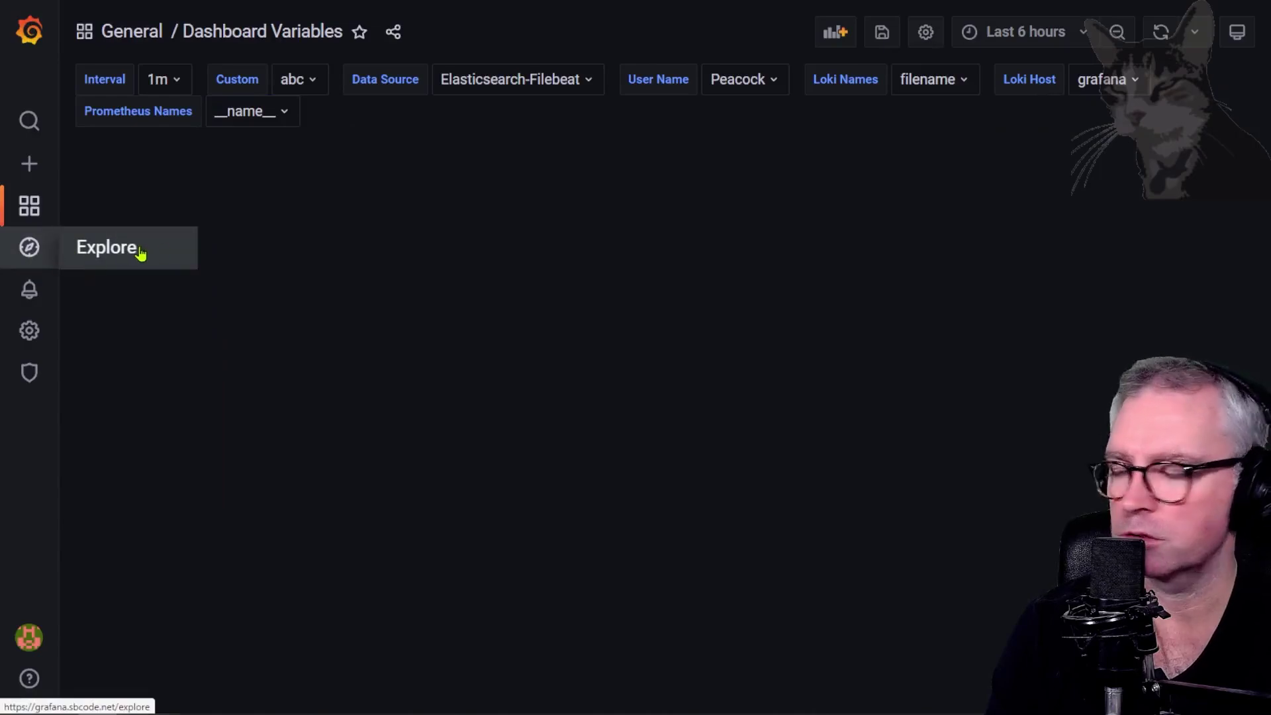
Step: Examine the Prometheus labels in Explore's metrics browser and return to the Dashboard Variables dashboard
{"action": "left_click", "coordinate": [130, 250]}
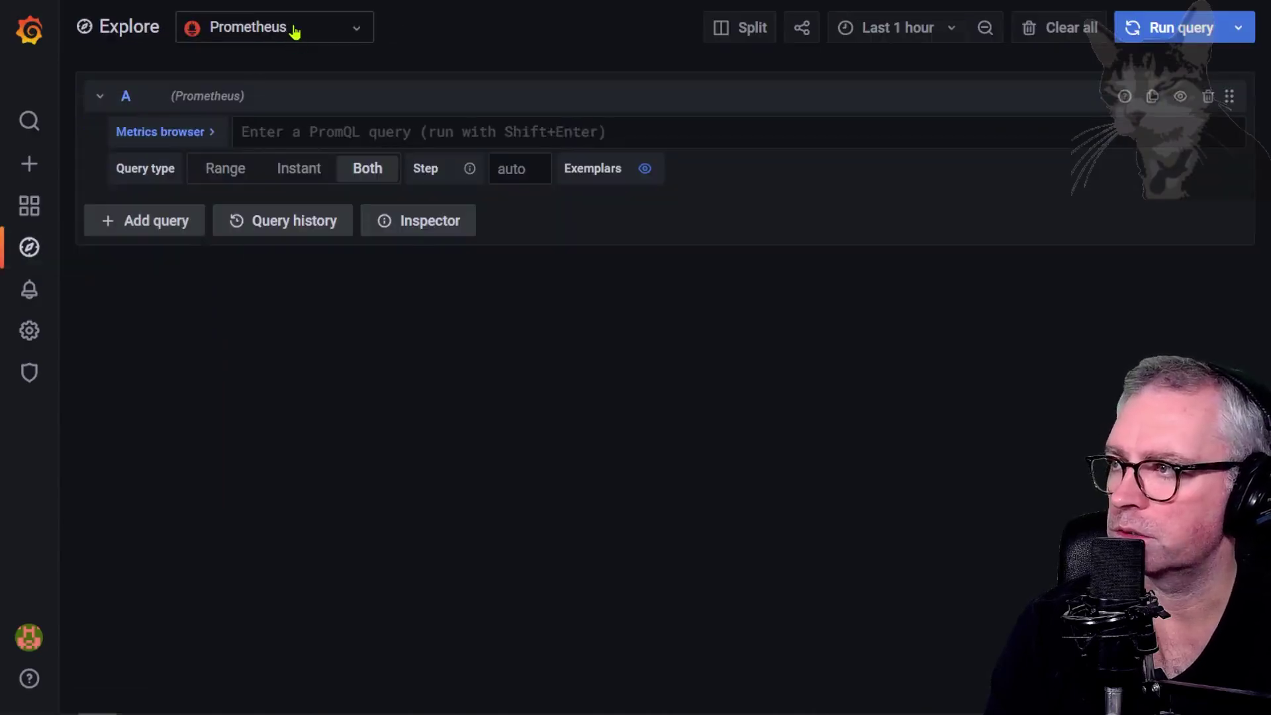
{"action": "left_click", "coordinate": [172, 132]}
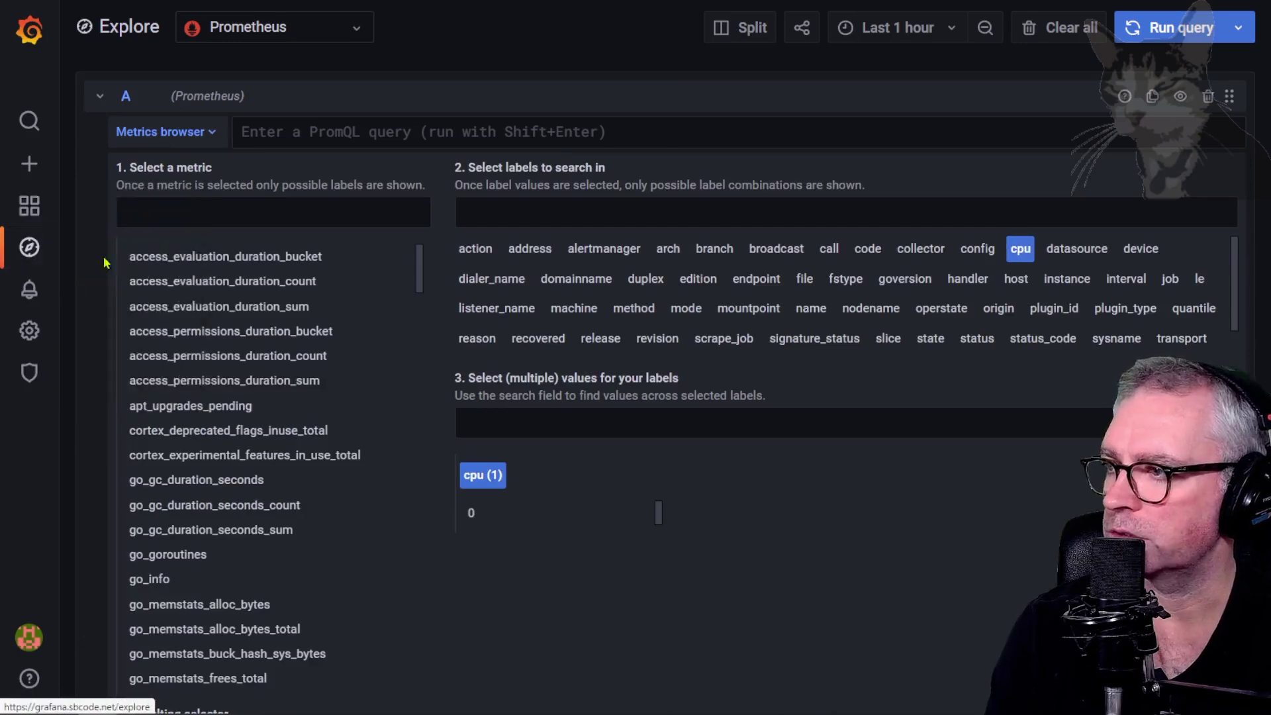
{"action": "left_click", "coordinate": [37, 202]}
{"action": "left_click", "coordinate": [165, 405]}
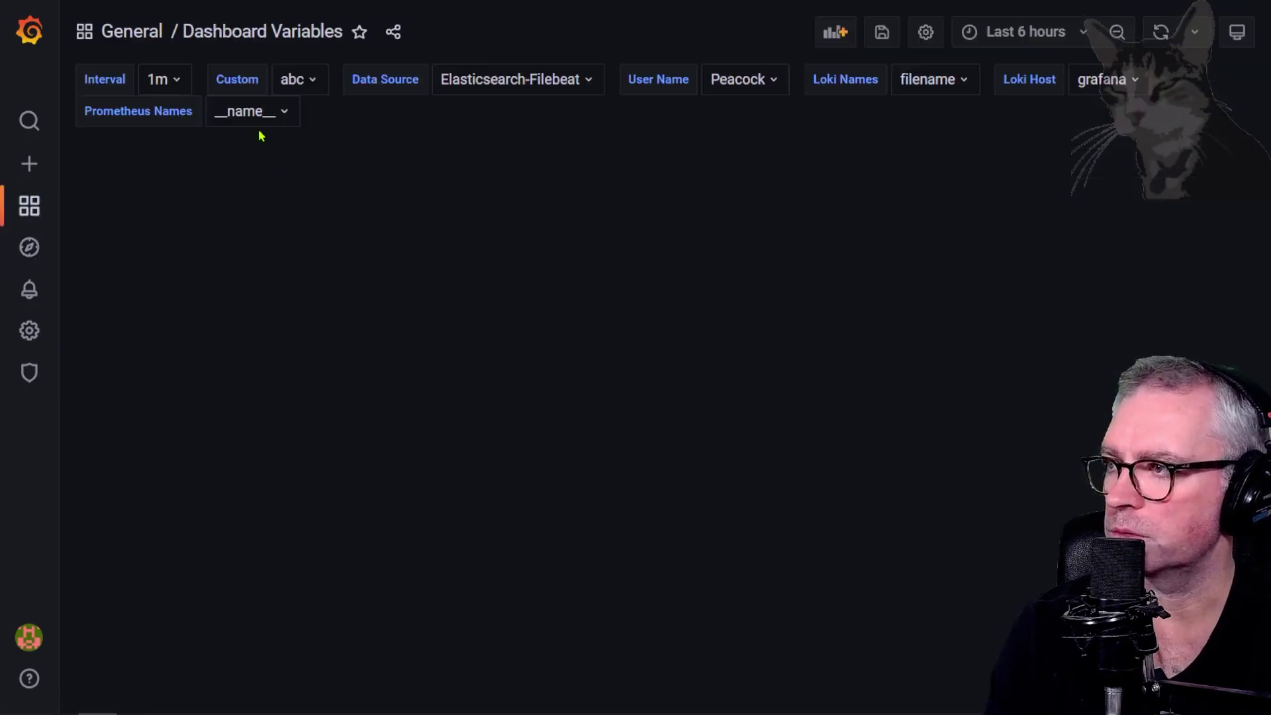
Step: Exclude __name__ from the promNames variable with the regex "/^(?!__name__)/" and update the variable
{"action": "left_click", "coordinate": [926, 32]}
{"action": "left_click", "coordinate": [88, 168]}
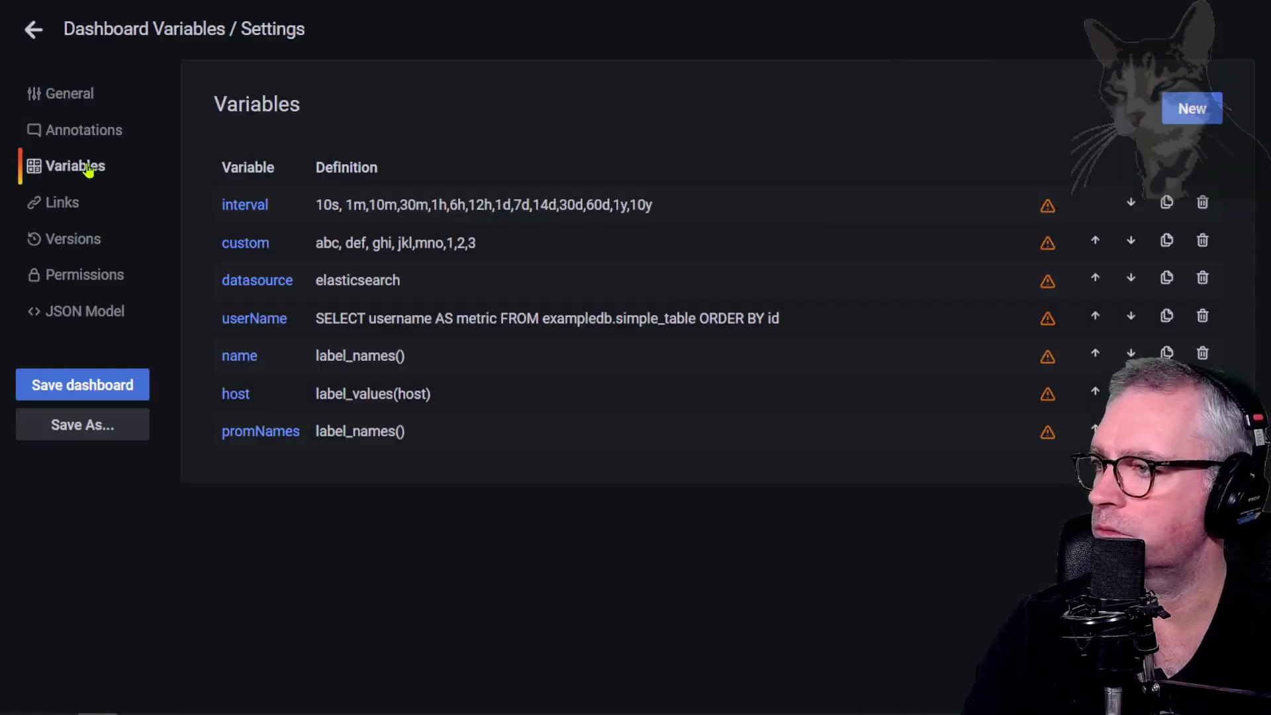
{"action": "left_click", "coordinate": [332, 447]}
{"action": "left_click", "coordinate": [483, 431]}
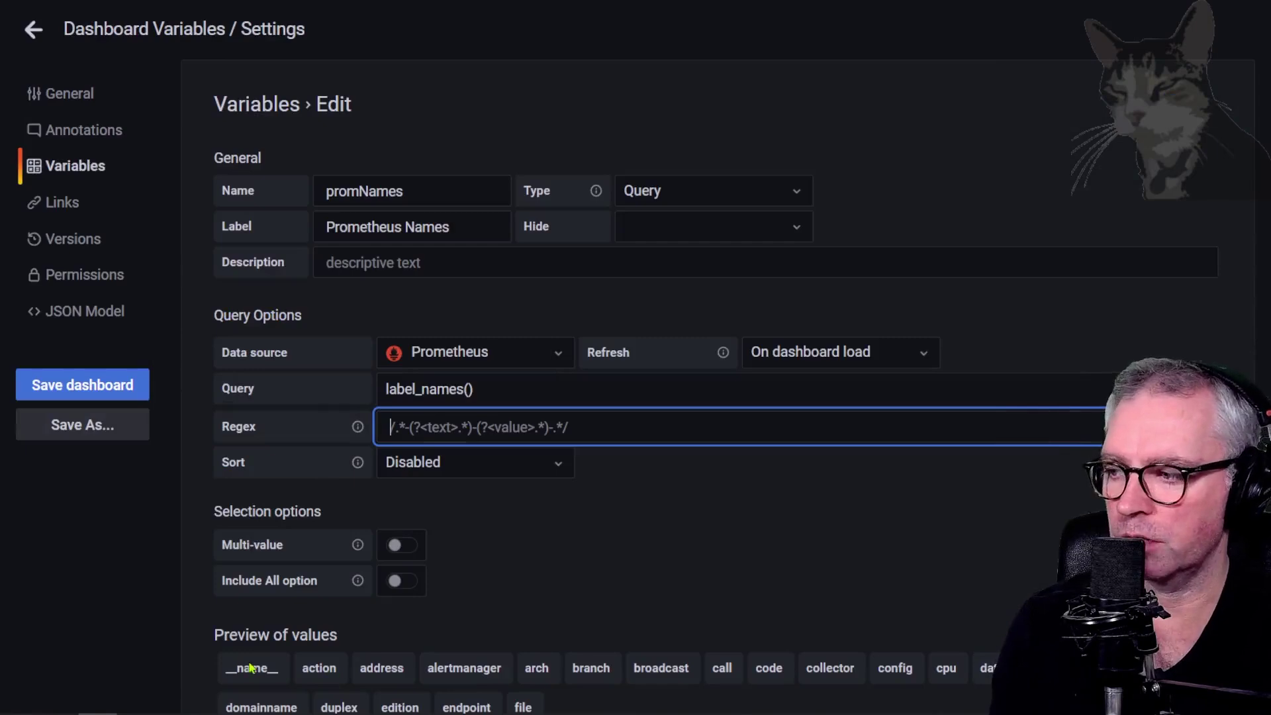
{"action": "type", "text": "/^(?!"}
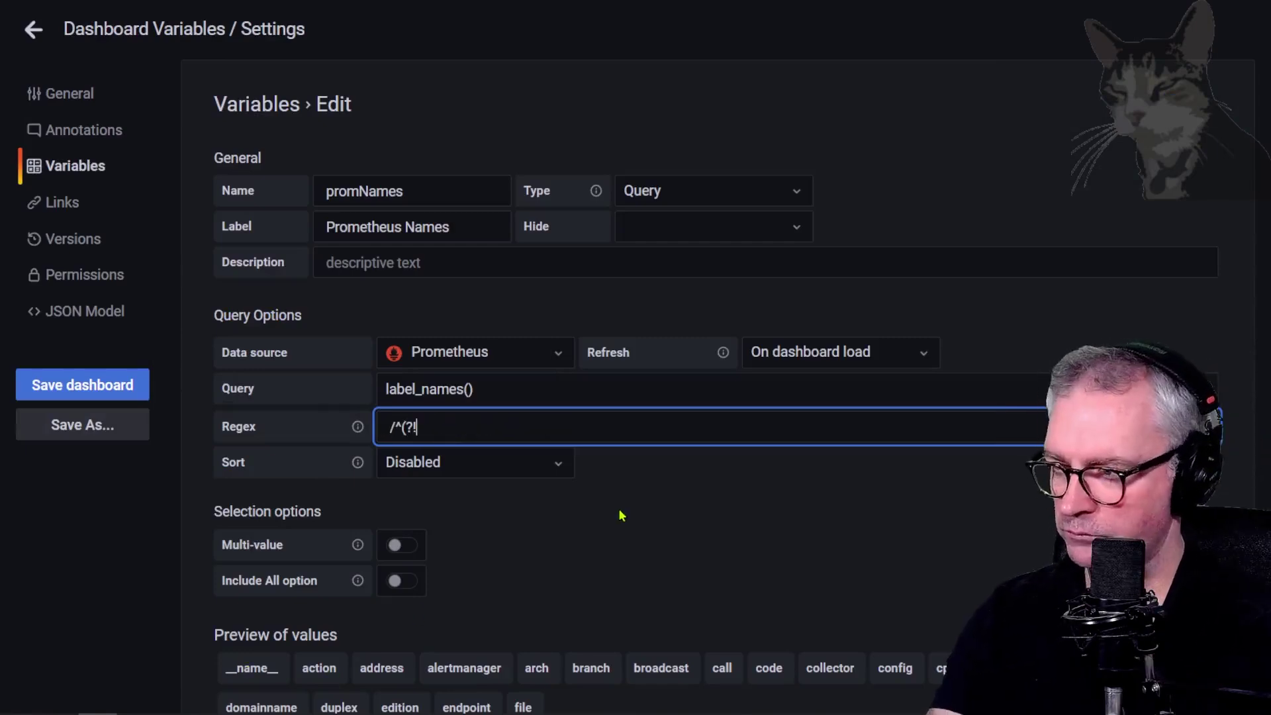
{"action": "type", "text": "__name__)/"}
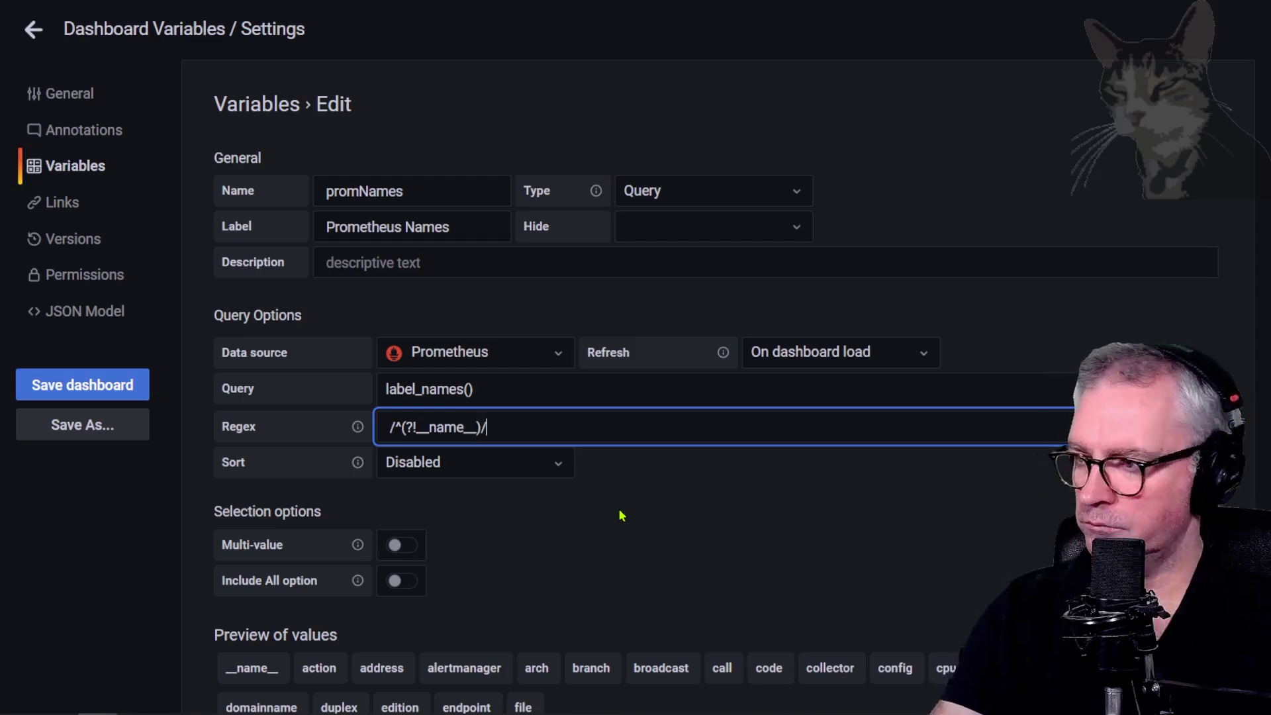
{"action": "left_click", "coordinate": [808, 495]}
{"action": "left_click", "coordinate": [503, 427]}
{"action": "key", "text": "ctrl+a"}
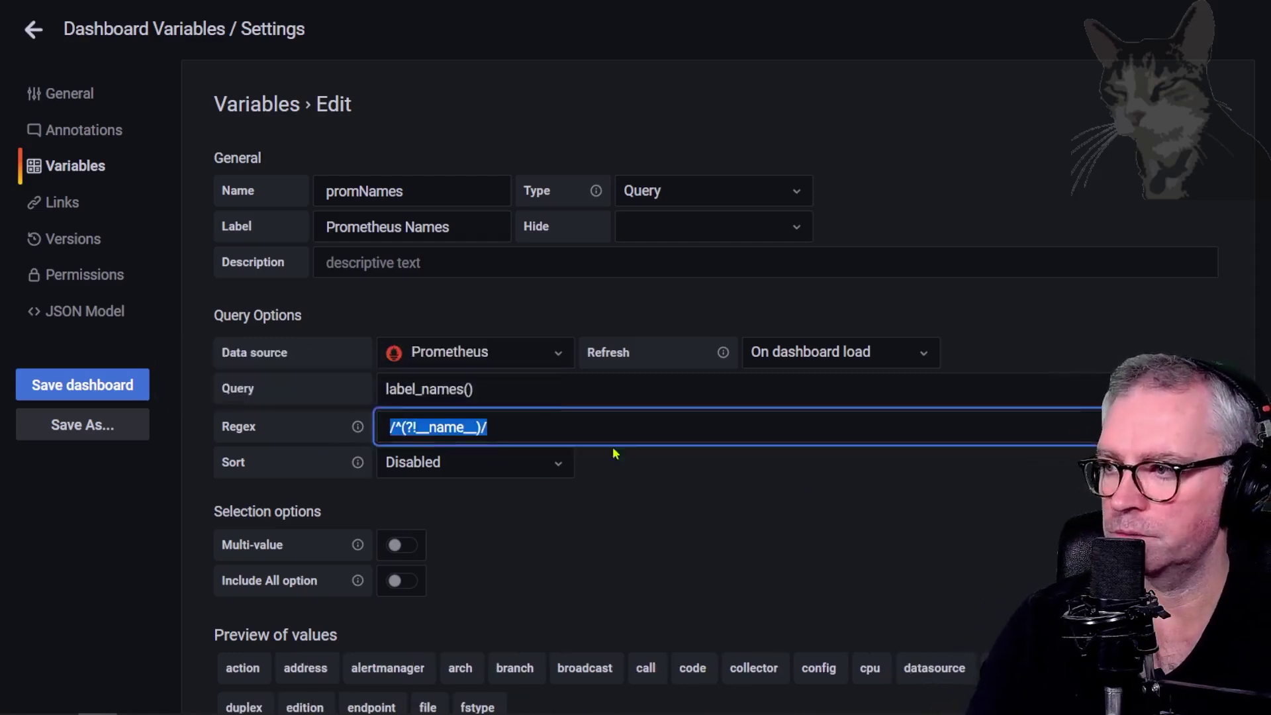
{"action": "left_click", "coordinate": [335, 600]}
{"action": "scroll", "coordinate": [335, 600], "scroll_direction": "down", "scroll_amount": 2}
{"action": "left_click", "coordinate": [262, 652]}
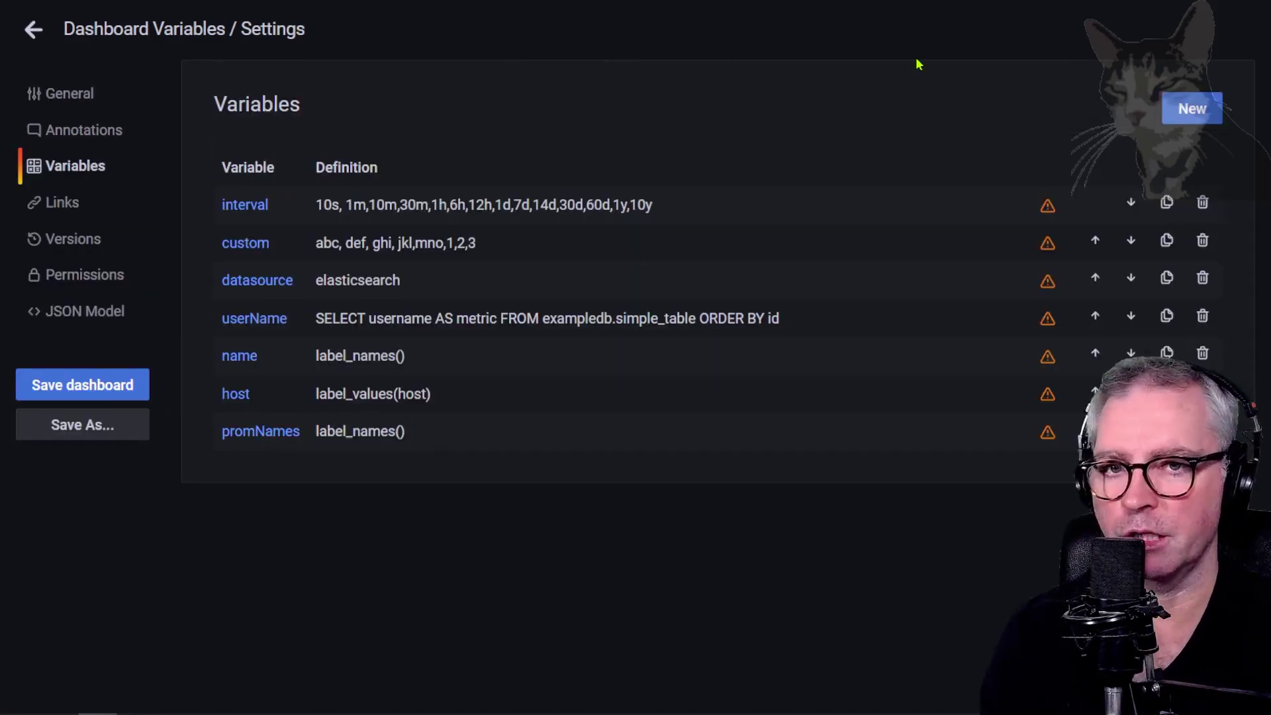
Step: Start another new variable and select the query "label_values(job)" of the promJob example on the tutorial page
{"action": "left_click", "coordinate": [1190, 108]}
{"action": "key", "text": "alt+Tab"}
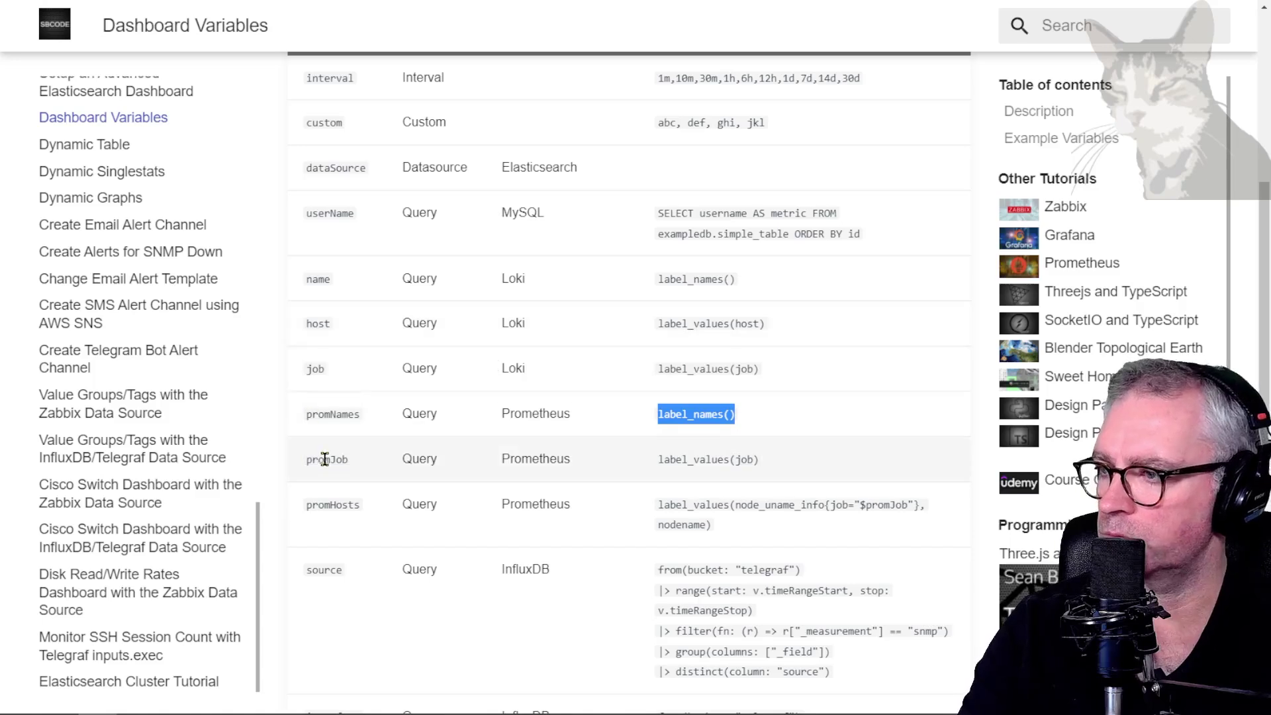
{"action": "double_click", "coordinate": [336, 459]}
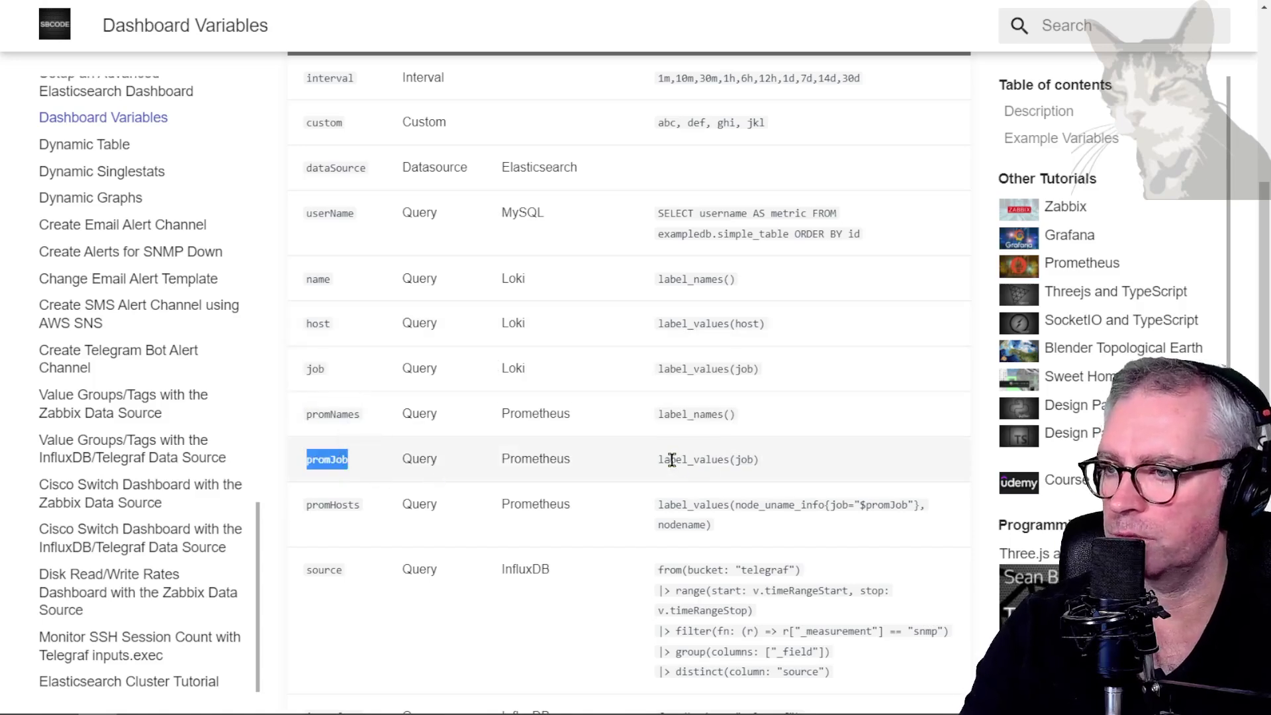
{"action": "left_click_drag", "start_coordinate": [773, 466], "coordinate": [649, 470]}
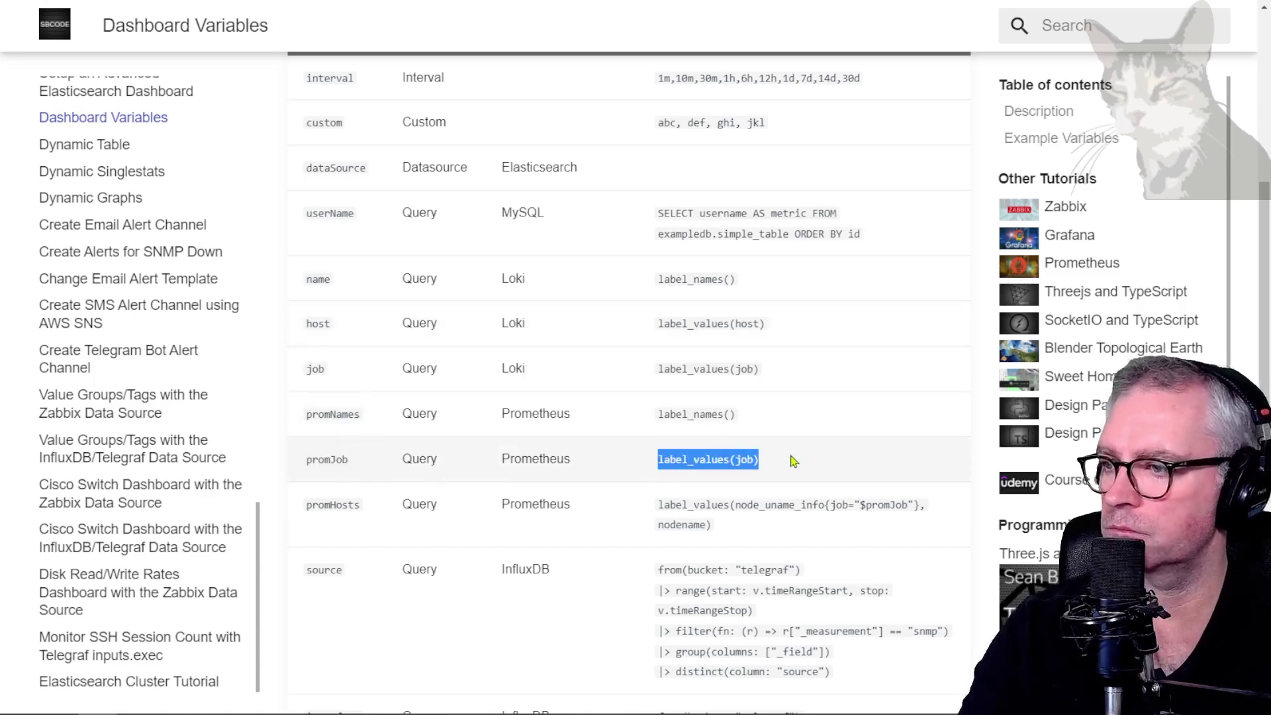
Step: Back in Grafana, name the new variable promJob and give it the label "Prometheus Jobs"
{"action": "key", "text": "alt+Tab"}
{"action": "type", "text": "promJob"}
{"action": "key", "text": "Tab"}
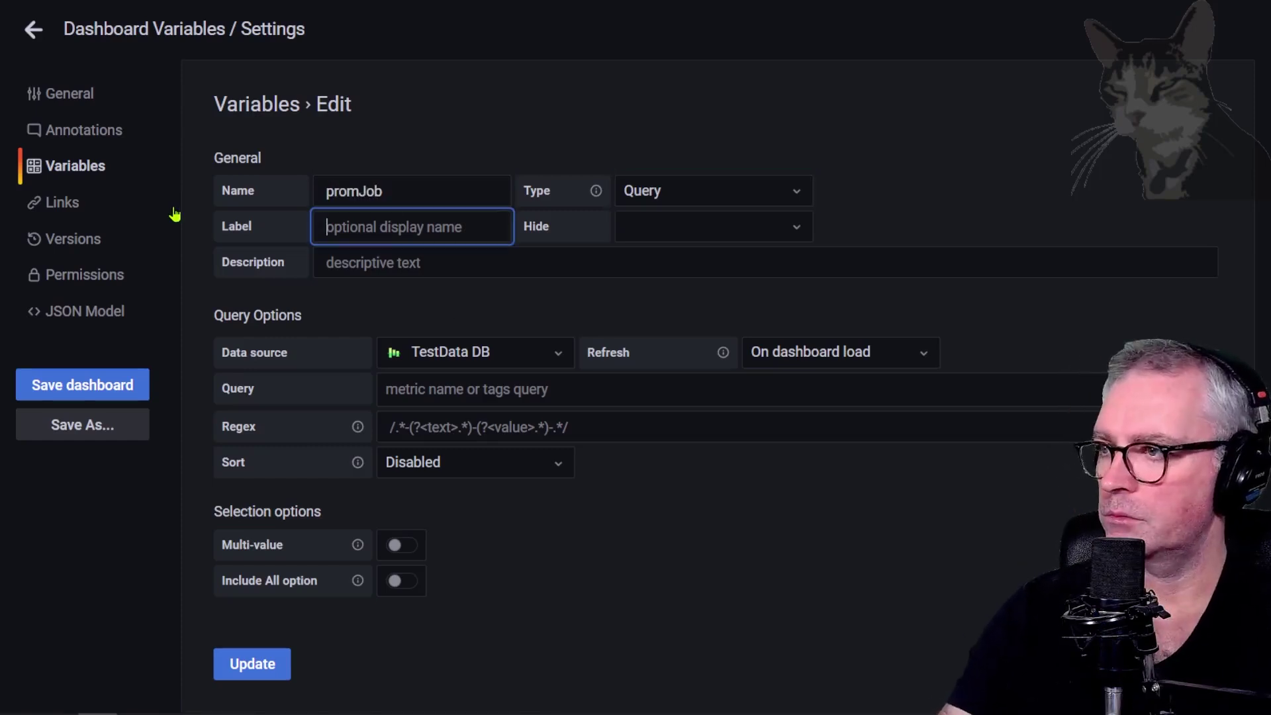
{"action": "type", "text": "Prometheus Jobs"}
Step: Set promJob's data source to Prometheus and its query to "label_values(job)", preview the values and update the variable
{"action": "left_click", "coordinate": [463, 352]}
{"action": "left_click", "coordinate": [437, 637]}
{"action": "left_click", "coordinate": [436, 387]}
{"action": "type", "text": "label_values(job)"}
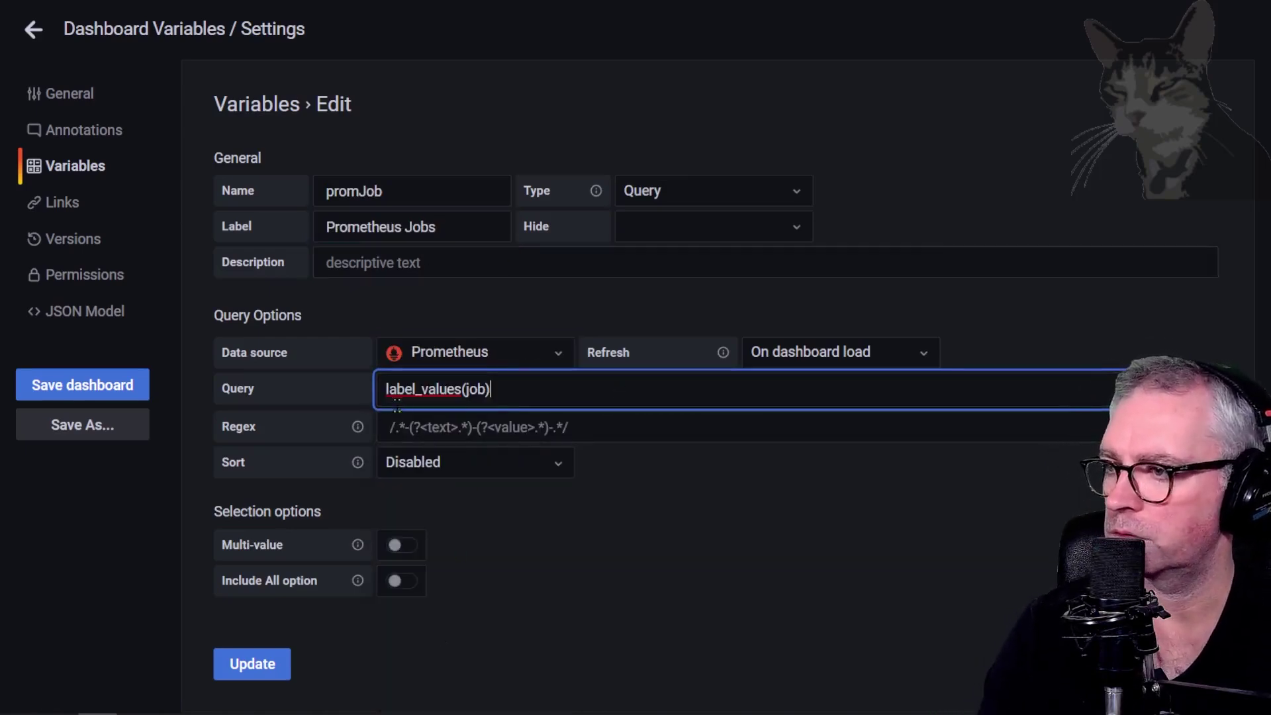
{"action": "left_click", "coordinate": [720, 528]}
{"action": "scroll", "coordinate": [232, 599], "scroll_direction": "down", "scroll_amount": 1}
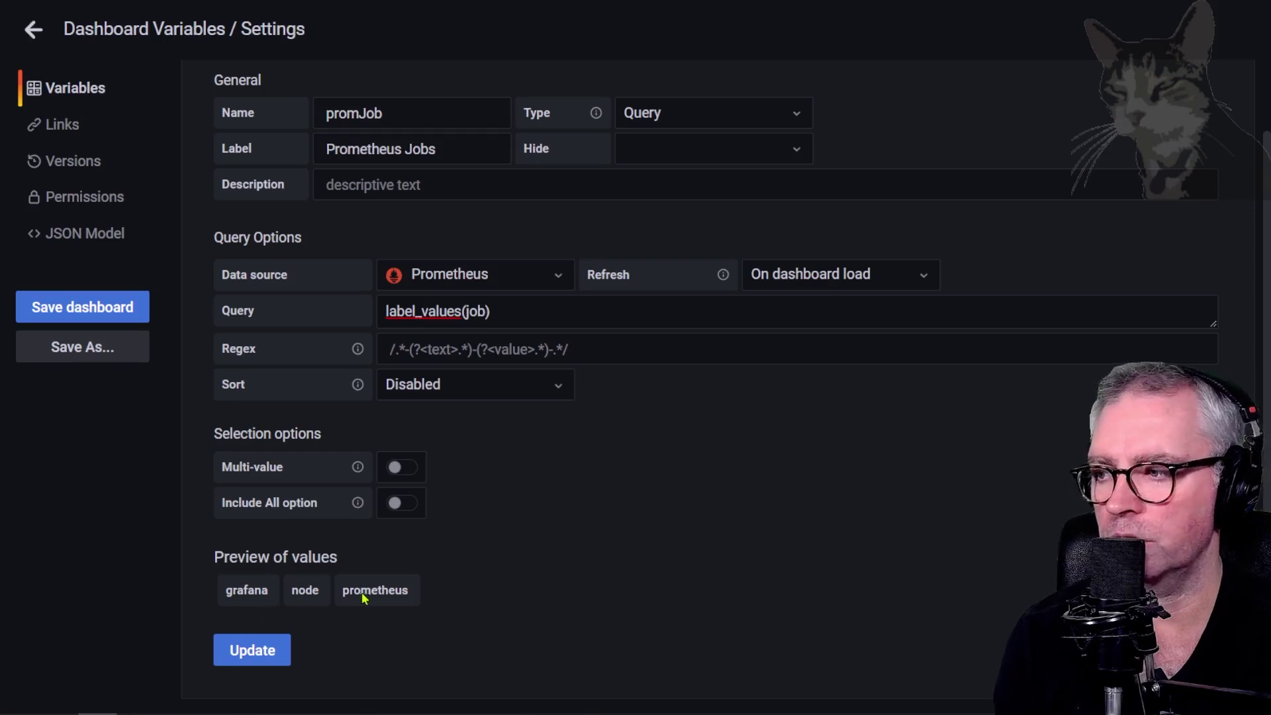
{"action": "left_click", "coordinate": [245, 653]}
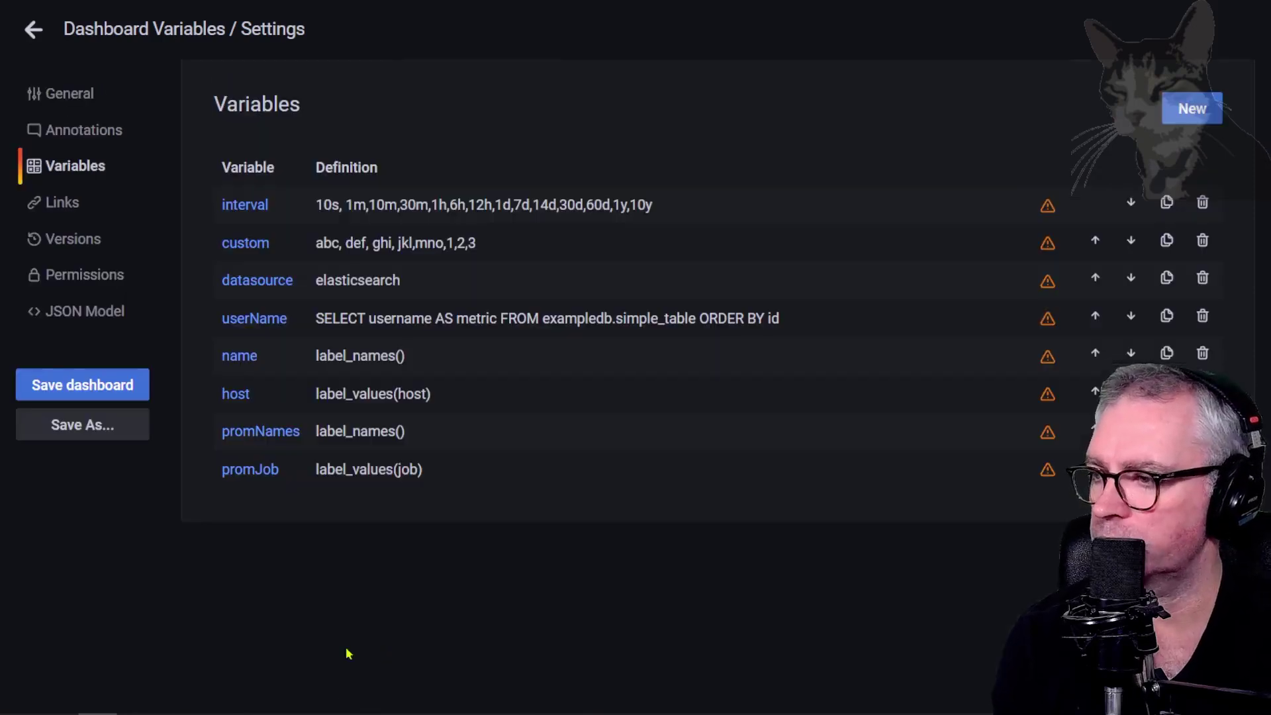
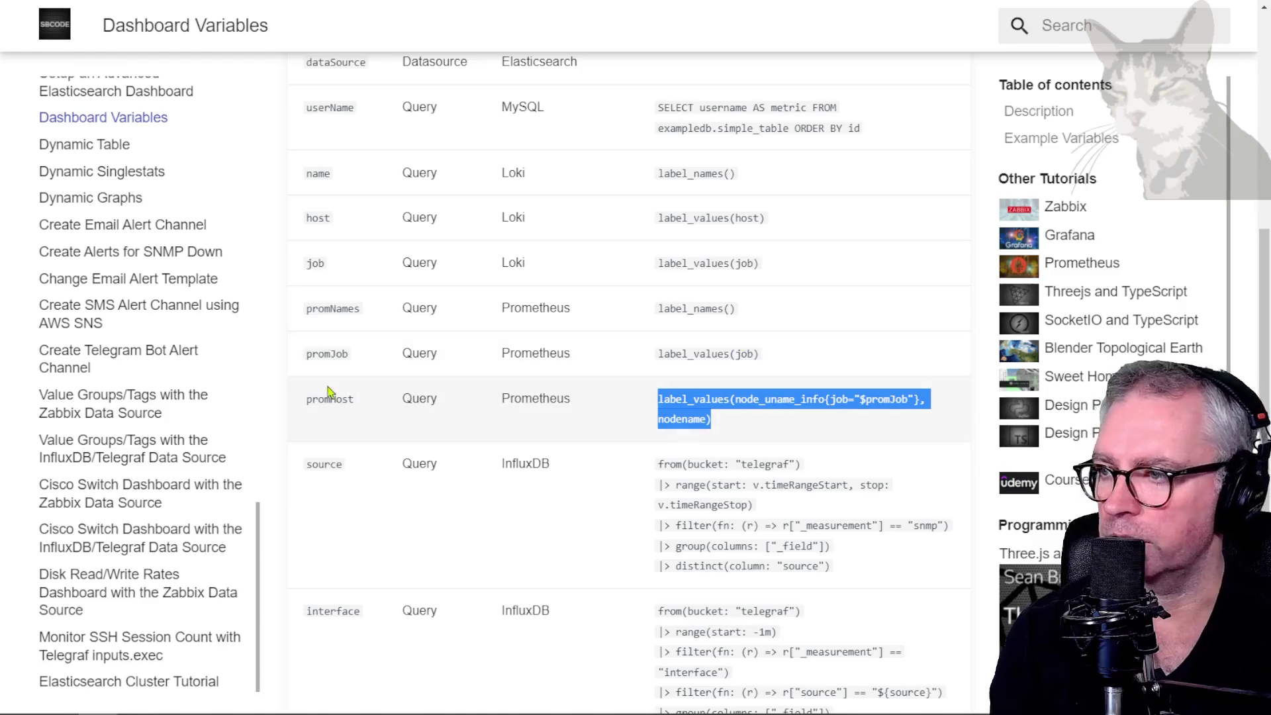
Step: On the tutorial page, copy the full query of the Prometheus promHost example
{"action": "left_click", "coordinate": [689, 419]}
{"action": "triple_click", "coordinate": [688, 418]}
{"action": "key", "text": "ctrl+c"}
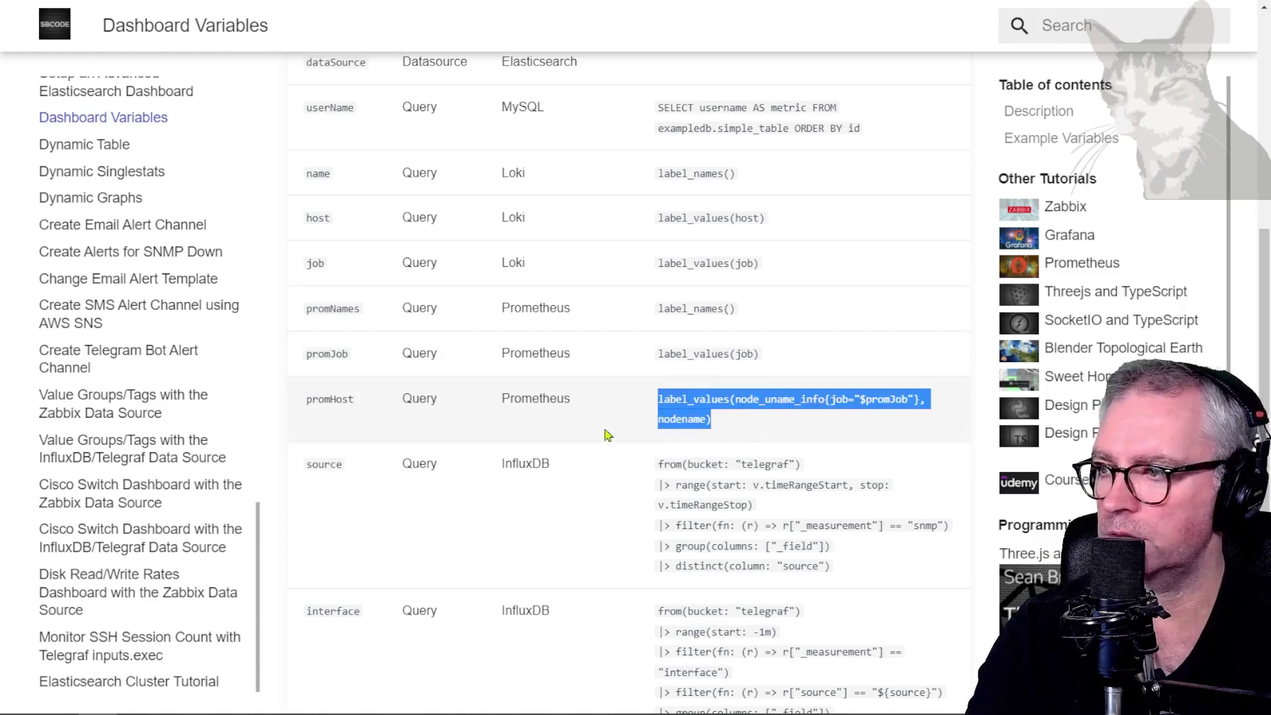
Step: In Grafana, add a variable named promHost with Prometheus as data source and the query "label_values(node_uname_info{job="$promJob"}, nodename)", and preview its values
{"action": "key", "text": "alt+Tab"}
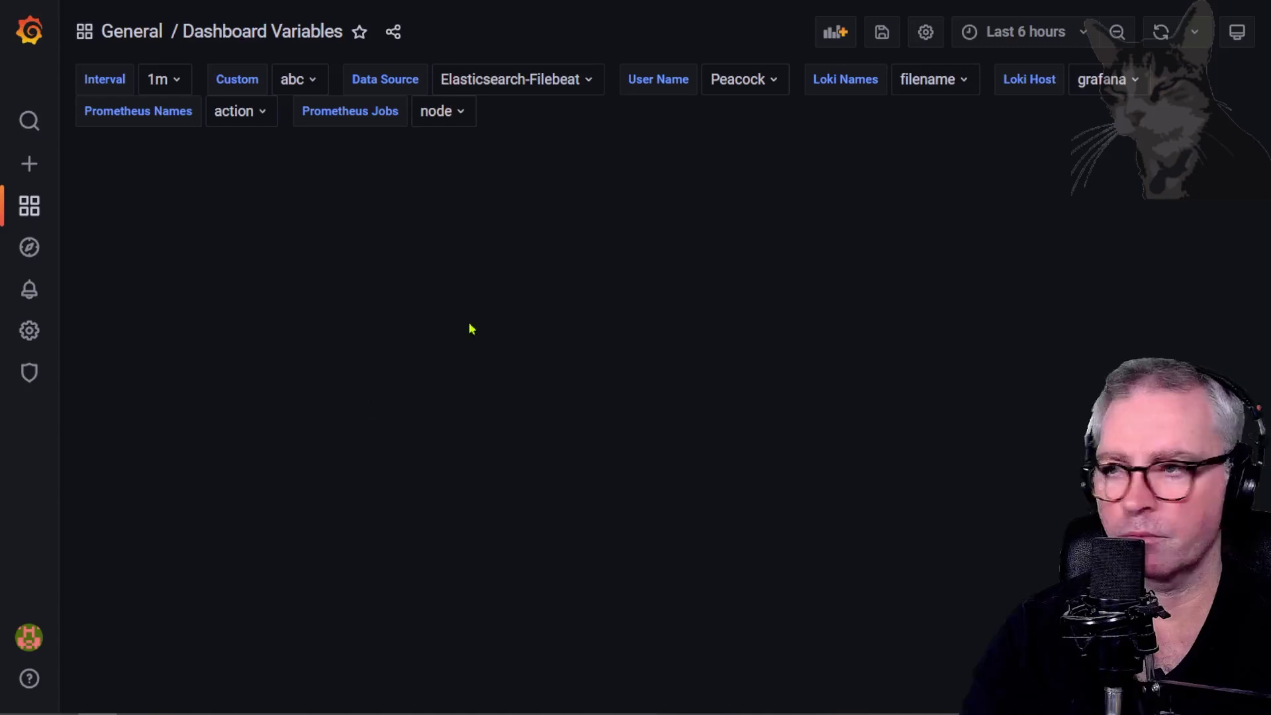
{"action": "left_click", "coordinate": [925, 33]}
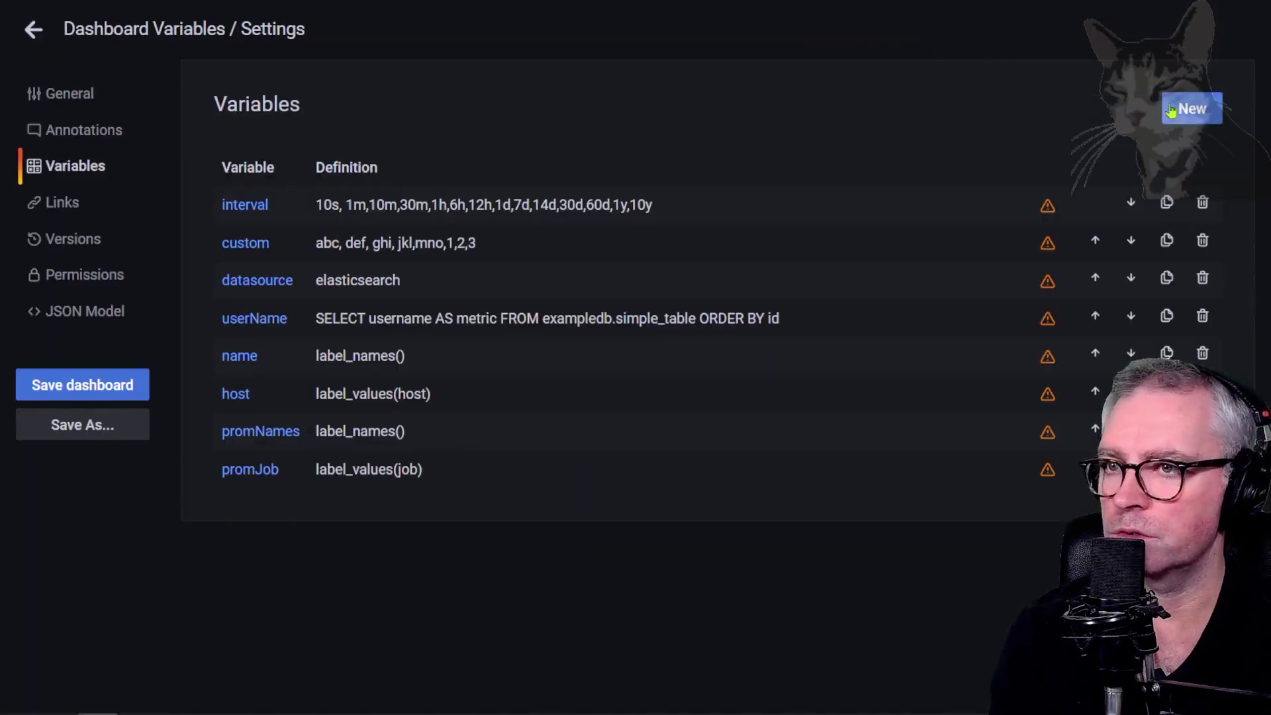
{"action": "left_click", "coordinate": [1189, 108]}
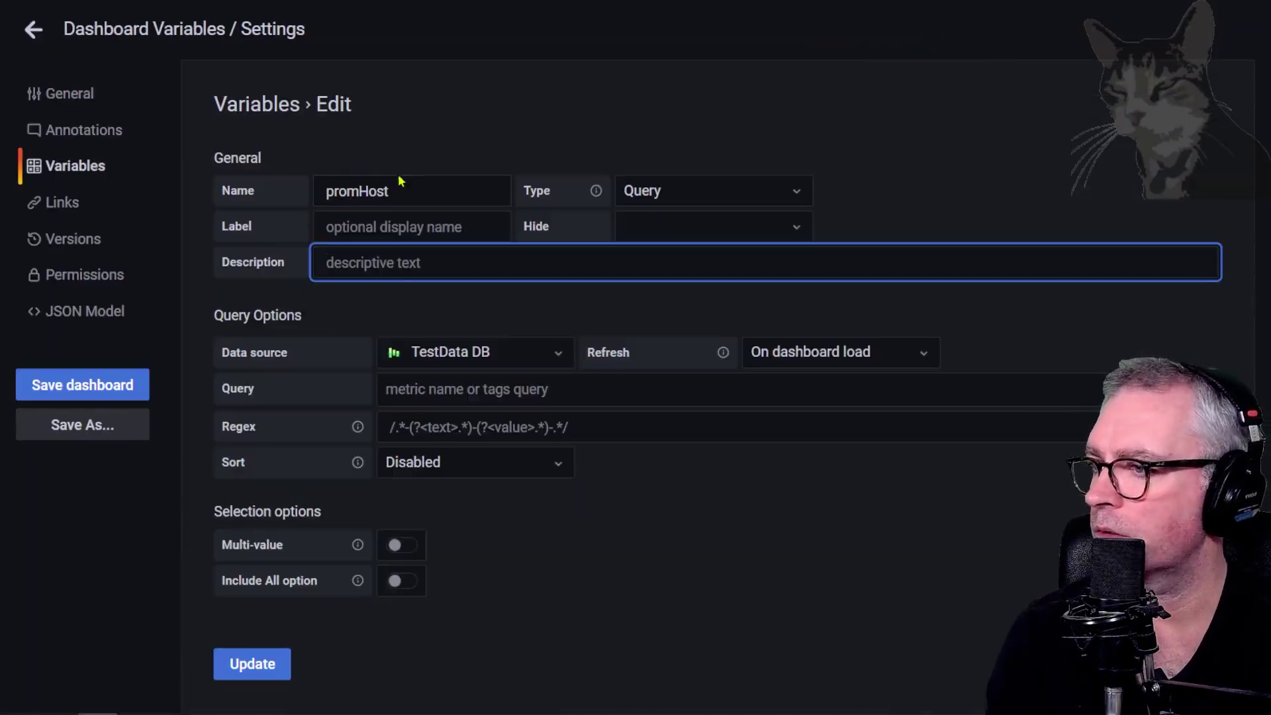
{"action": "left_click", "coordinate": [475, 357]}
{"action": "left_click", "coordinate": [487, 629]}
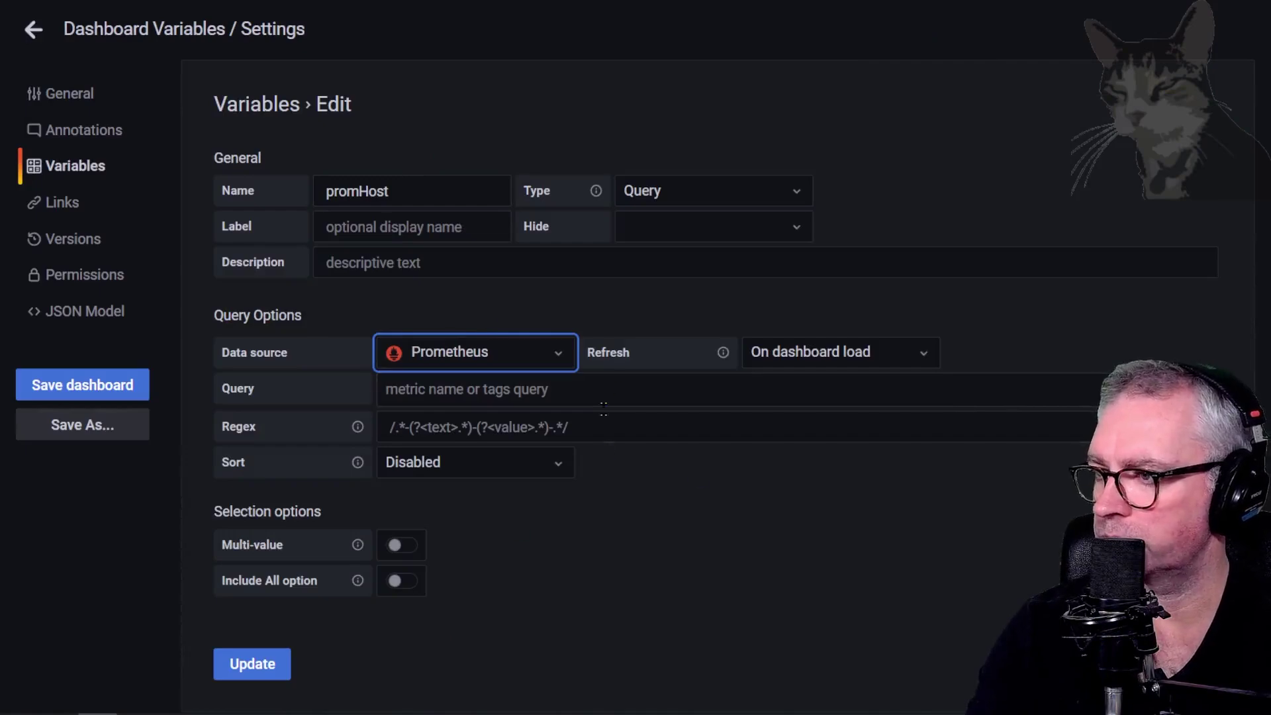
{"action": "key", "text": "Tab"}
{"action": "key", "text": "ctrl+v"}
{"action": "left_click", "coordinate": [671, 493]}
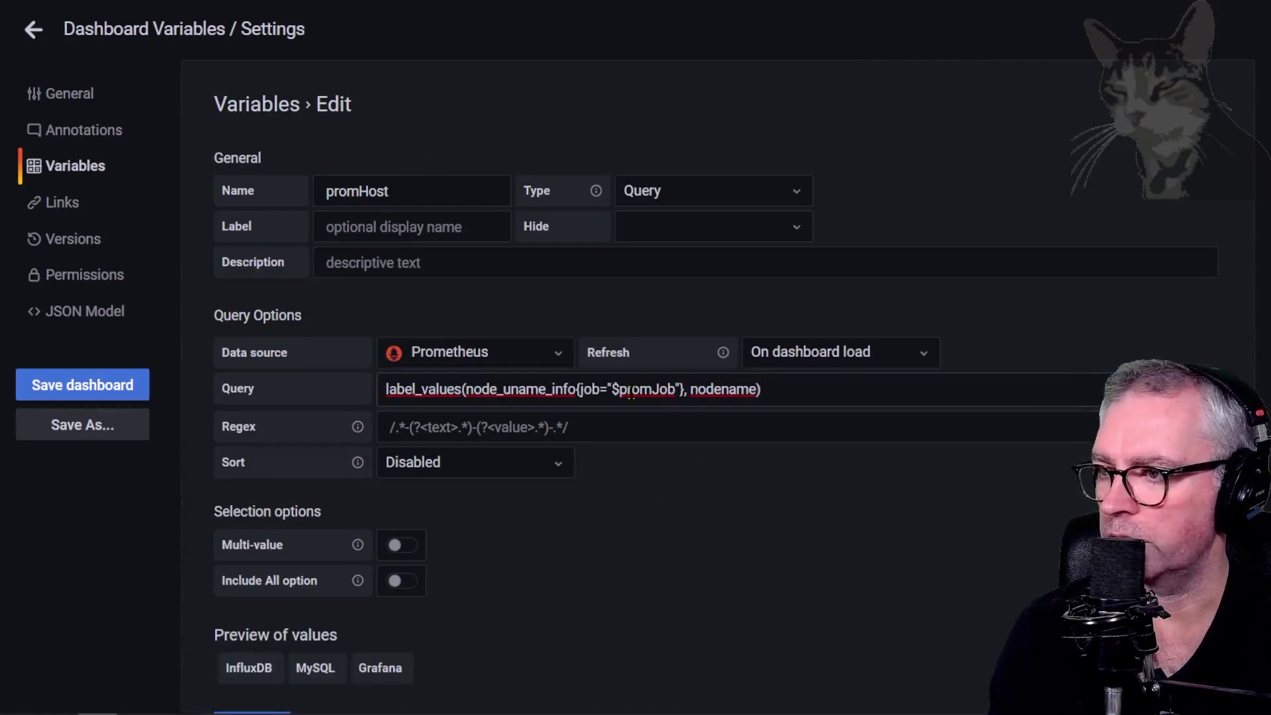
Step: Give promHost the label "Prometheus Hosts", update the variable and return to the dashboard
{"action": "double_click", "coordinate": [632, 390]}
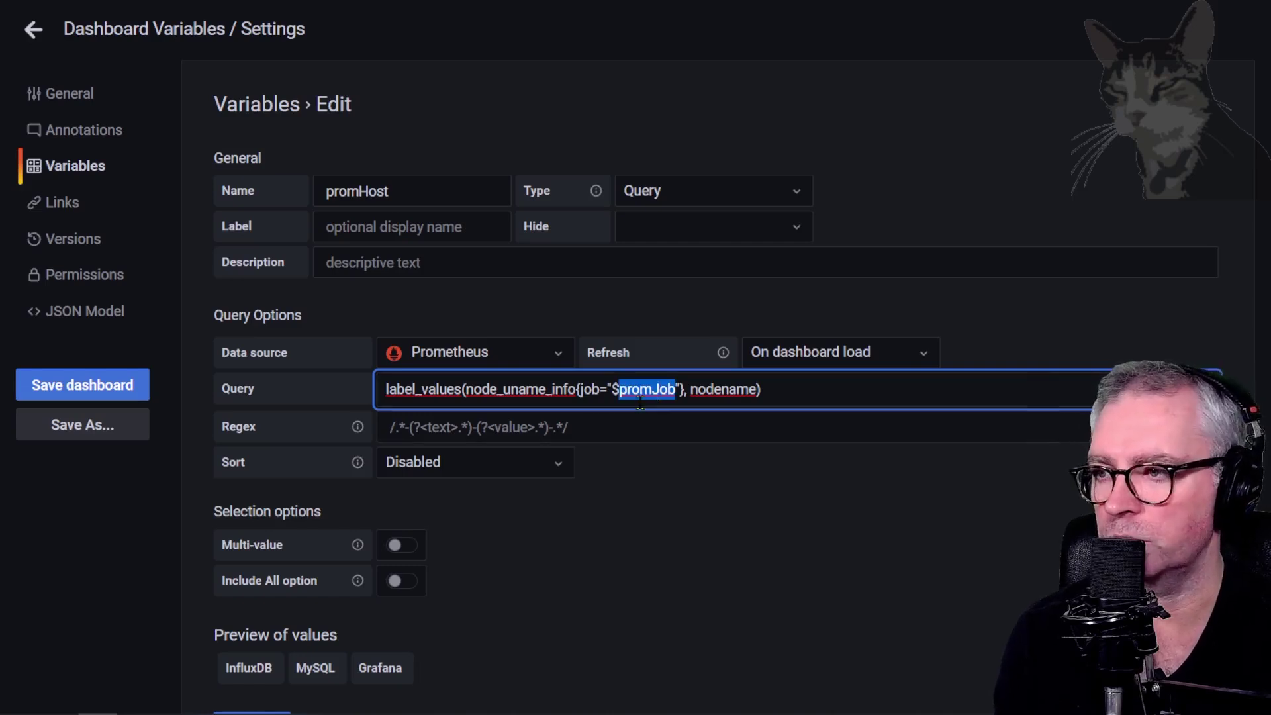
{"action": "left_click", "coordinate": [614, 388]}
{"action": "key", "text": "shift+Right"}
{"action": "left_click", "coordinate": [731, 562]}
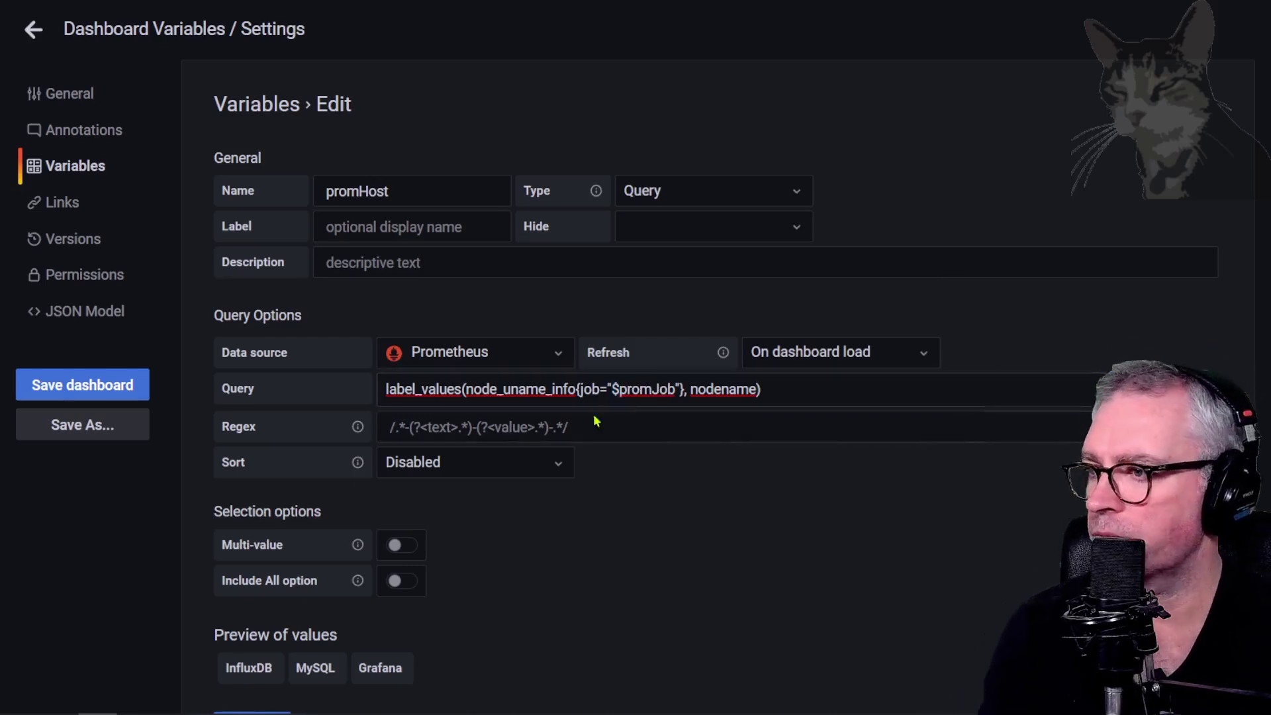
{"action": "scroll", "coordinate": [413, 601], "scroll_direction": "down", "scroll_amount": 1}
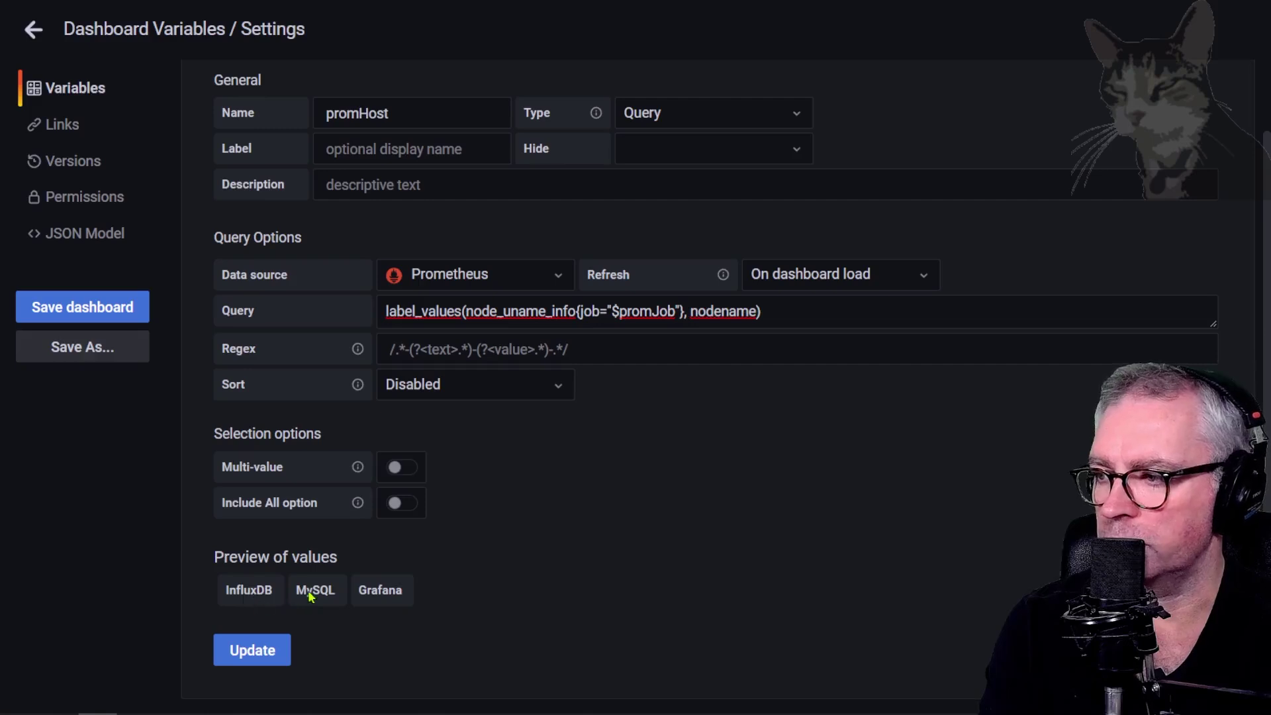
{"action": "left_click", "coordinate": [270, 652]}
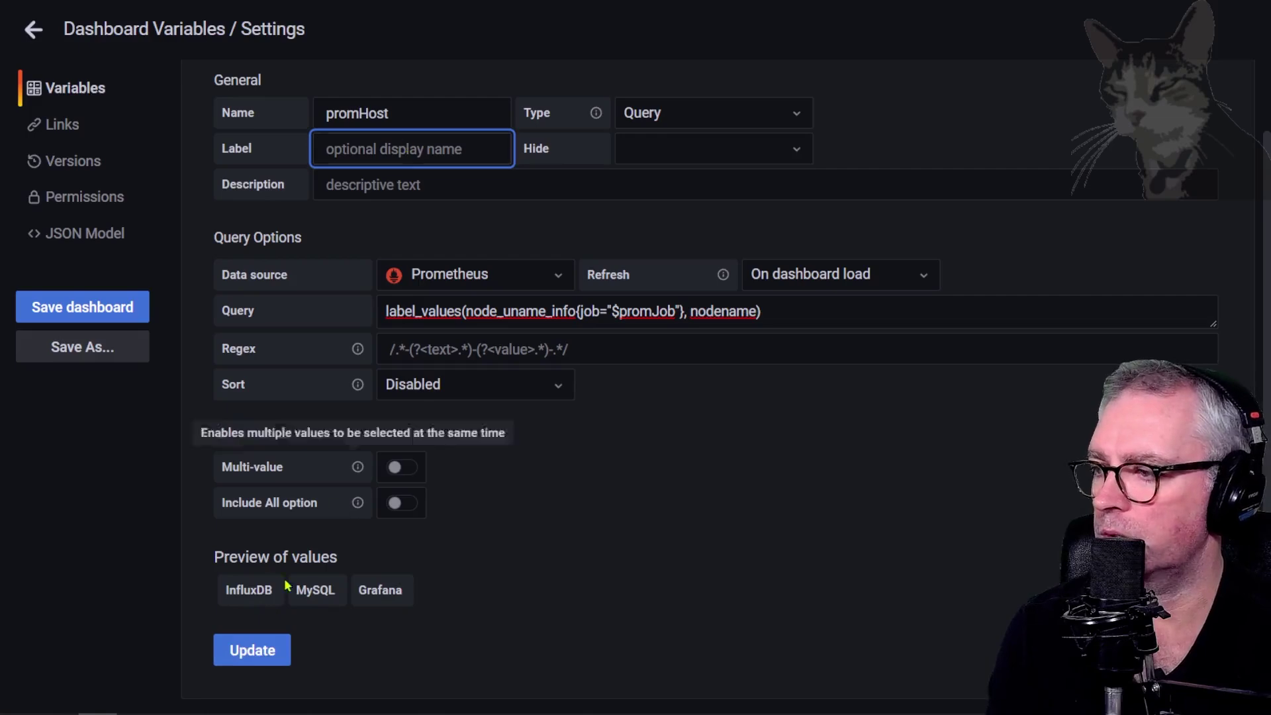
{"action": "type", "text": "Promethe"}
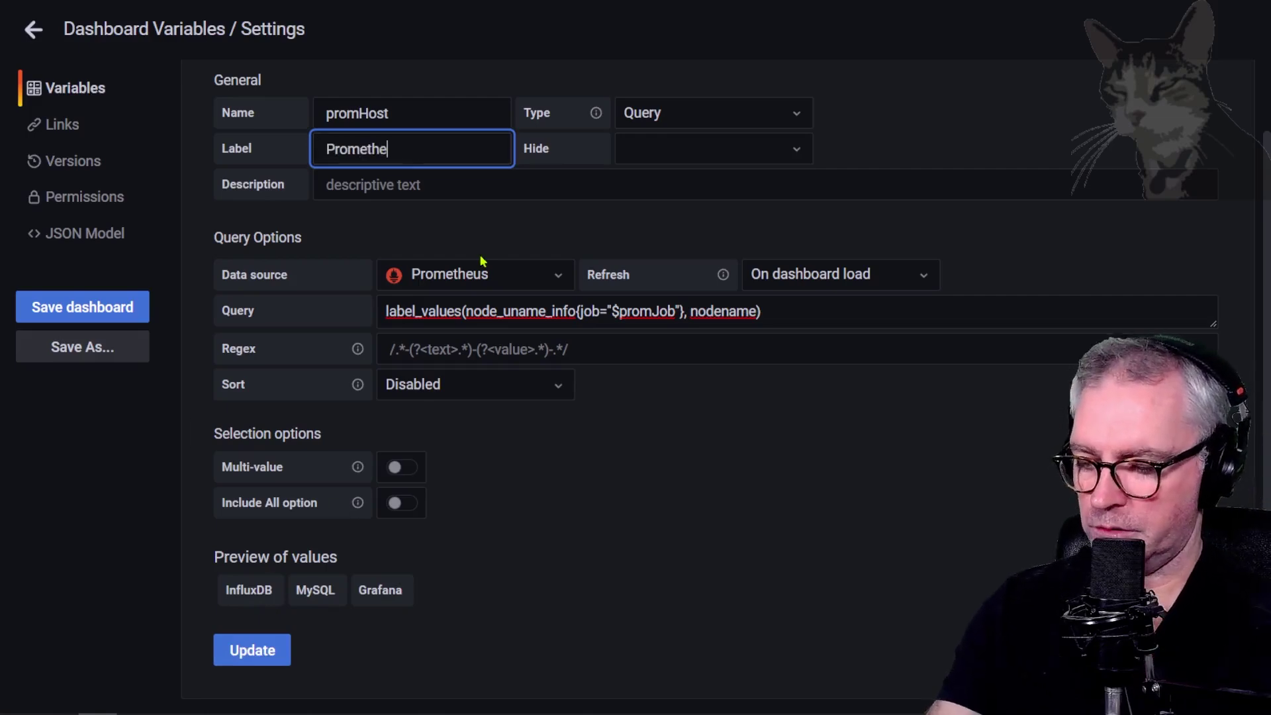
{"action": "type", "text": "us Hosts"}
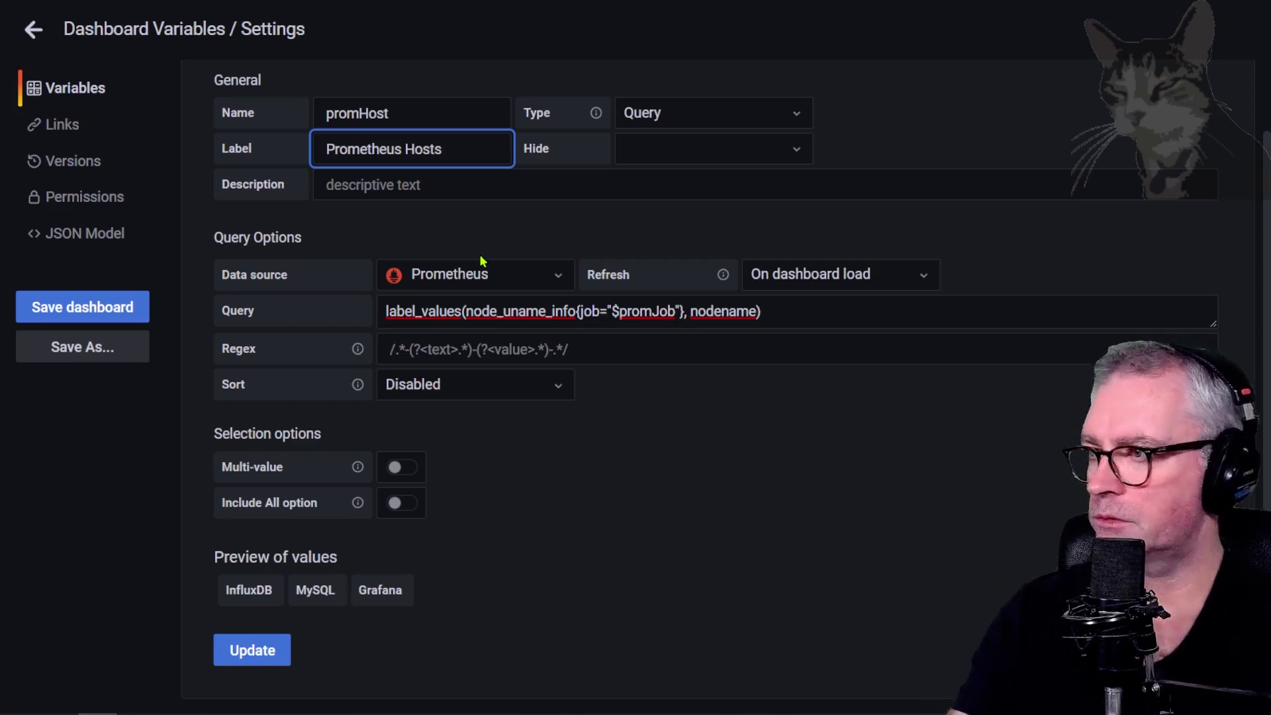
{"action": "left_click", "coordinate": [254, 651]}
{"action": "left_click", "coordinate": [34, 30]}
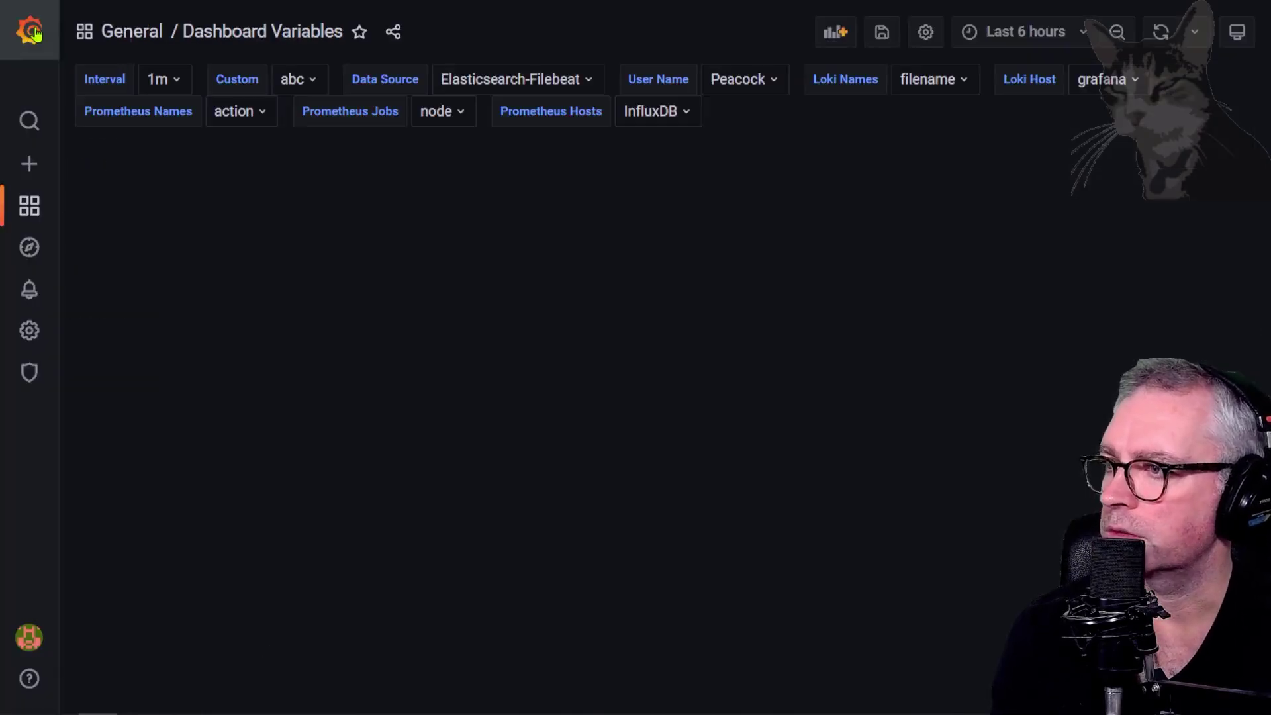
Step: Test the dependency by switching Prometheus Jobs to grafana and then prometheus, checking the Prometheus Hosts choices each time
{"action": "left_click", "coordinate": [461, 114]}
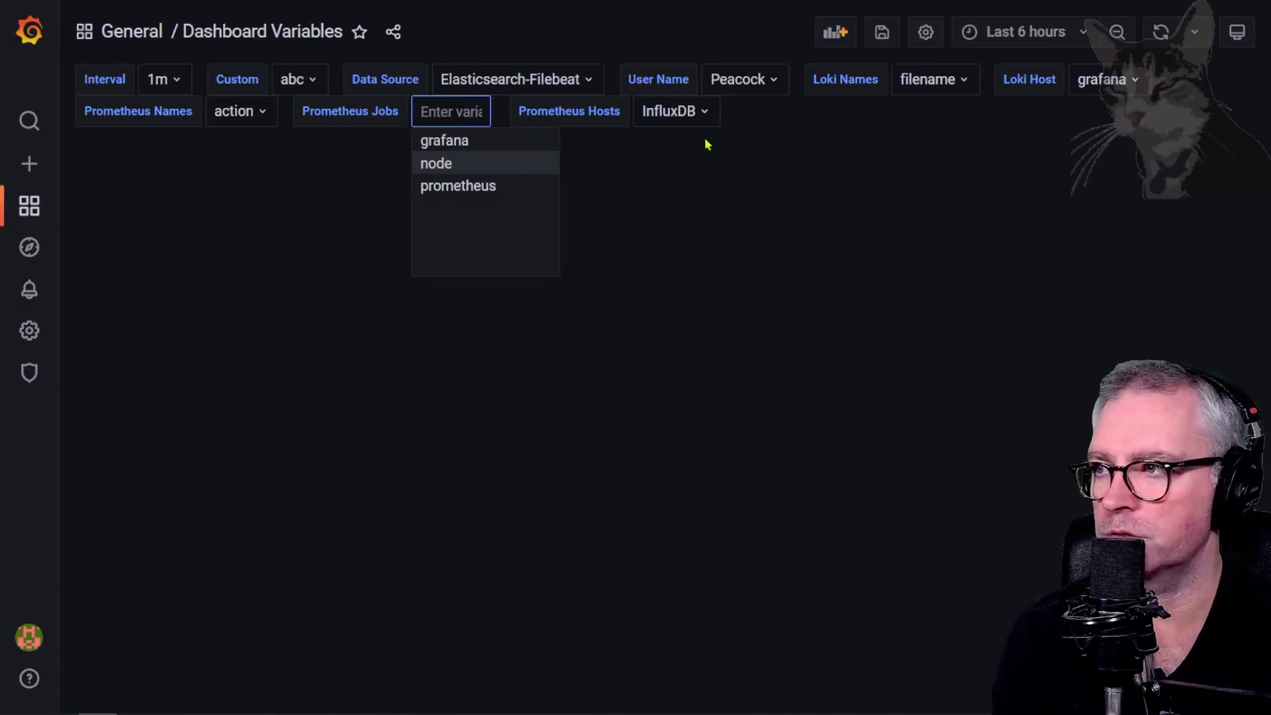
{"action": "left_click", "coordinate": [691, 116]}
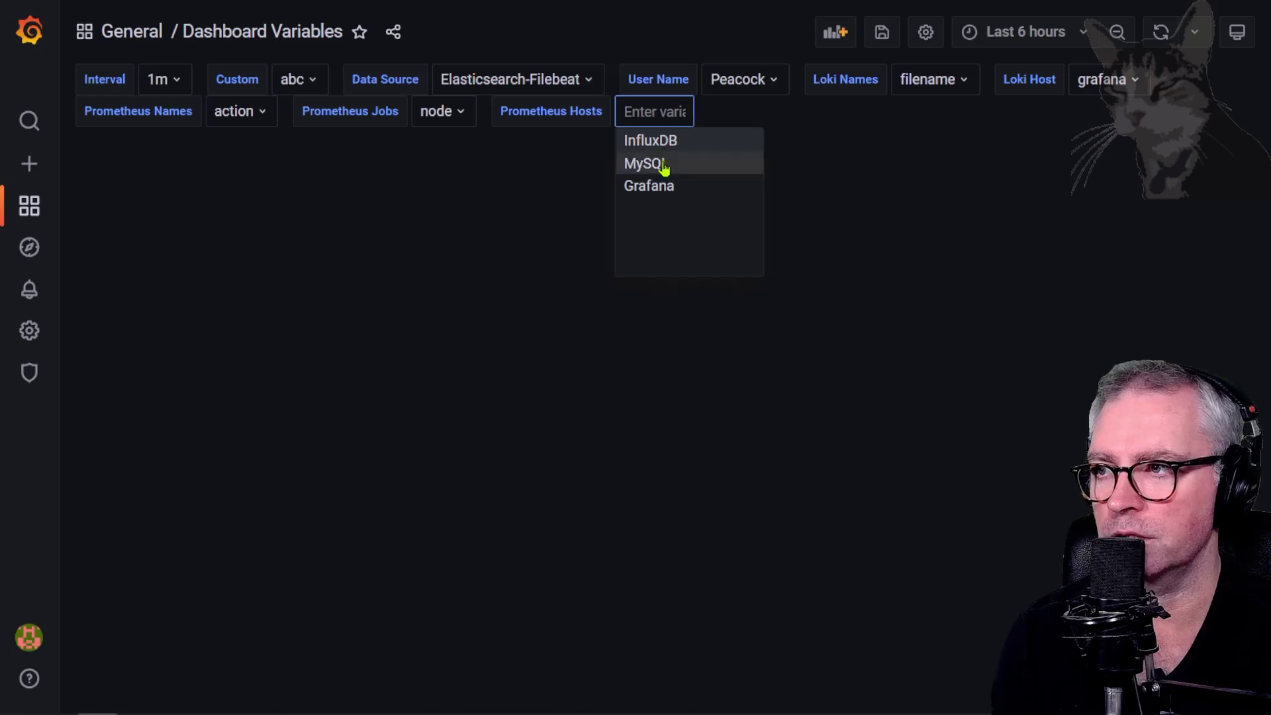
{"action": "left_click", "coordinate": [461, 114]}
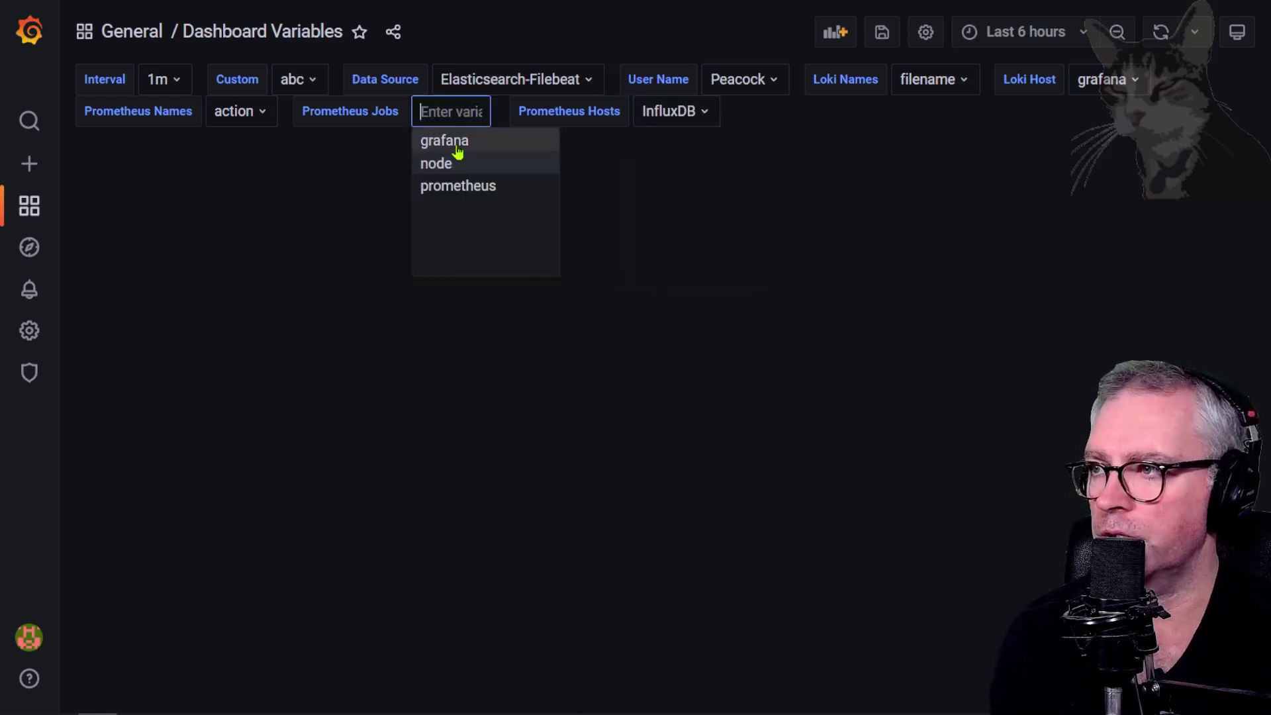
{"action": "left_click", "coordinate": [449, 141]}
{"action": "left_click", "coordinate": [690, 111]}
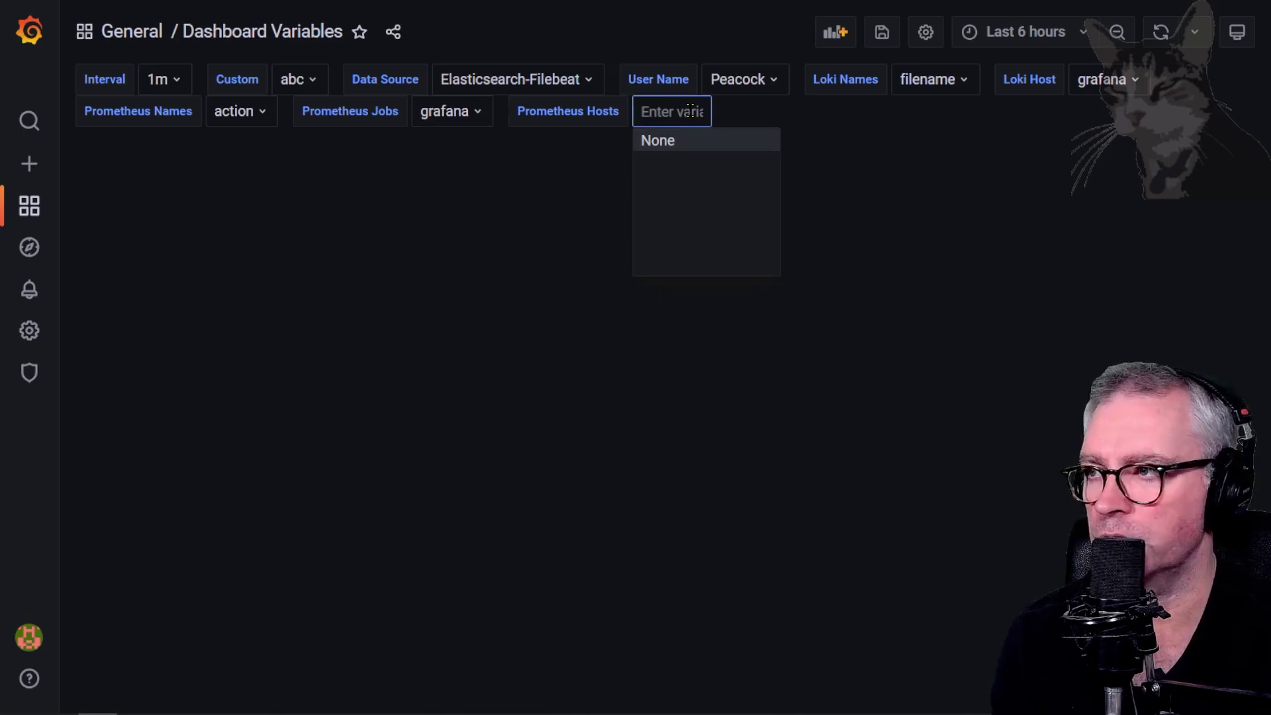
{"action": "left_click", "coordinate": [469, 118]}
{"action": "left_click", "coordinate": [472, 188]}
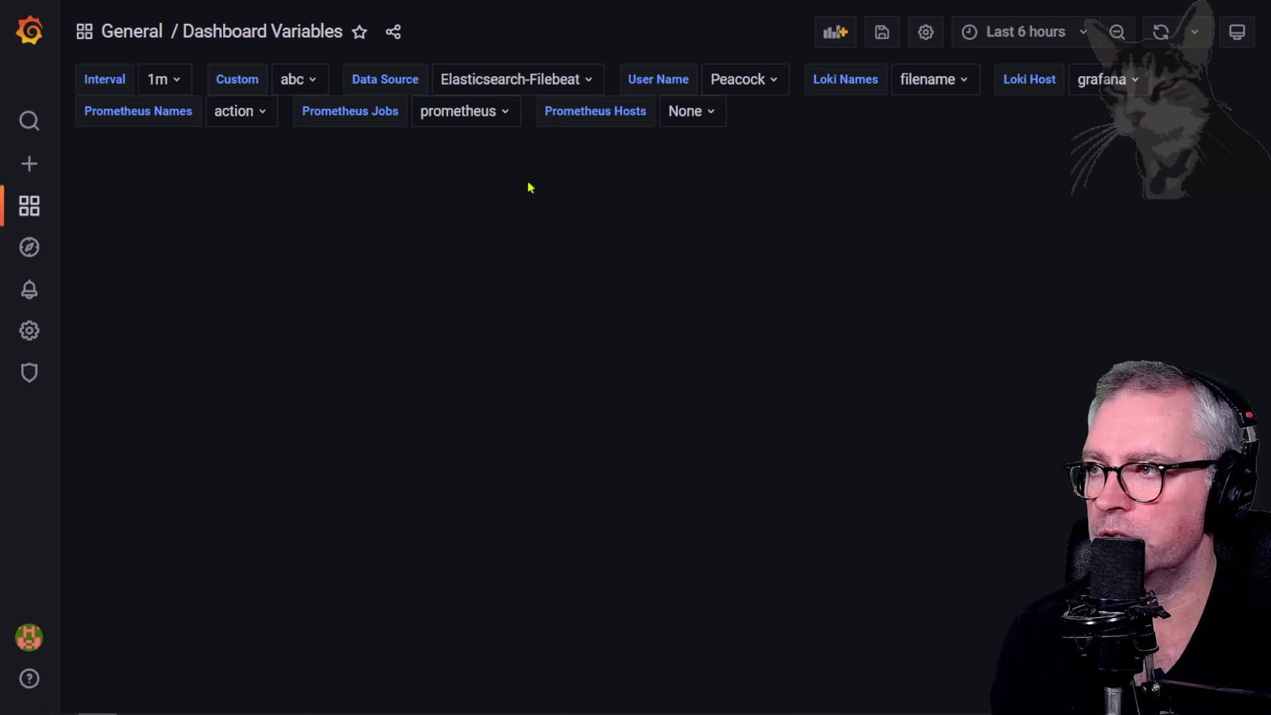
{"action": "left_click", "coordinate": [710, 110]}
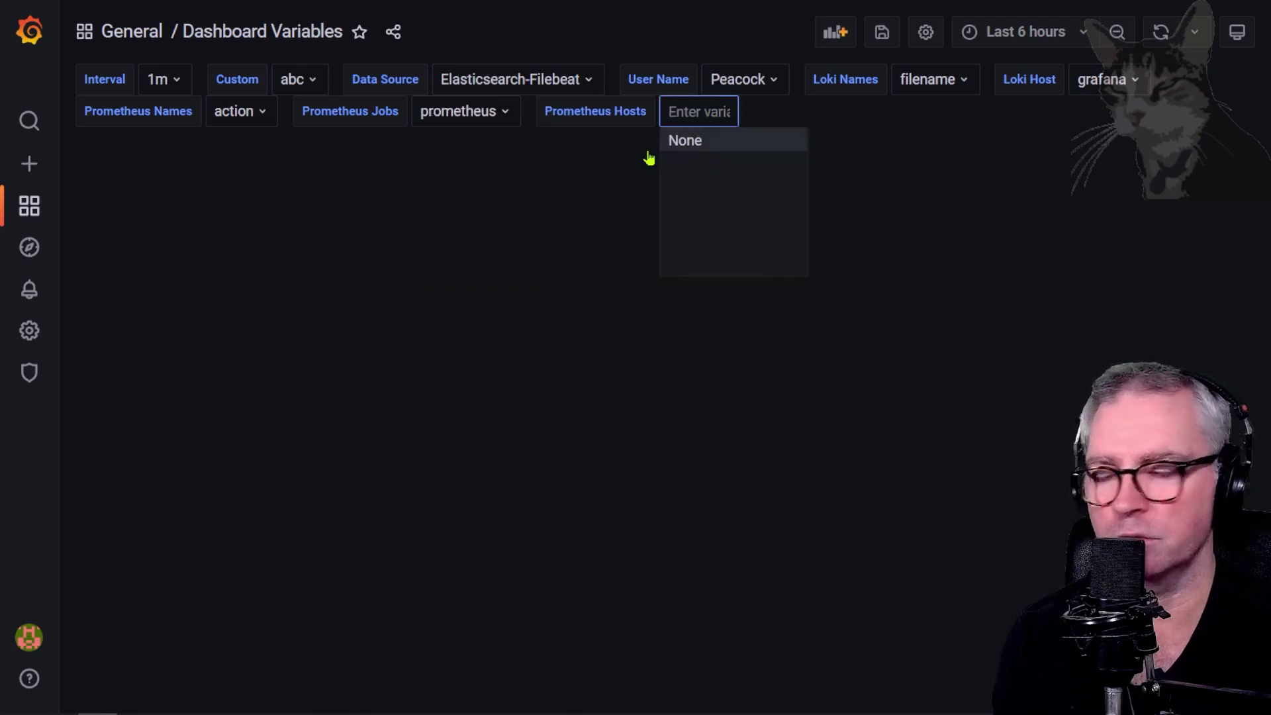
Step: Set Prometheus Jobs back to node, check the Prometheus Hosts choices and save the dashboard
{"action": "left_click", "coordinate": [498, 119]}
{"action": "left_click", "coordinate": [433, 163]}
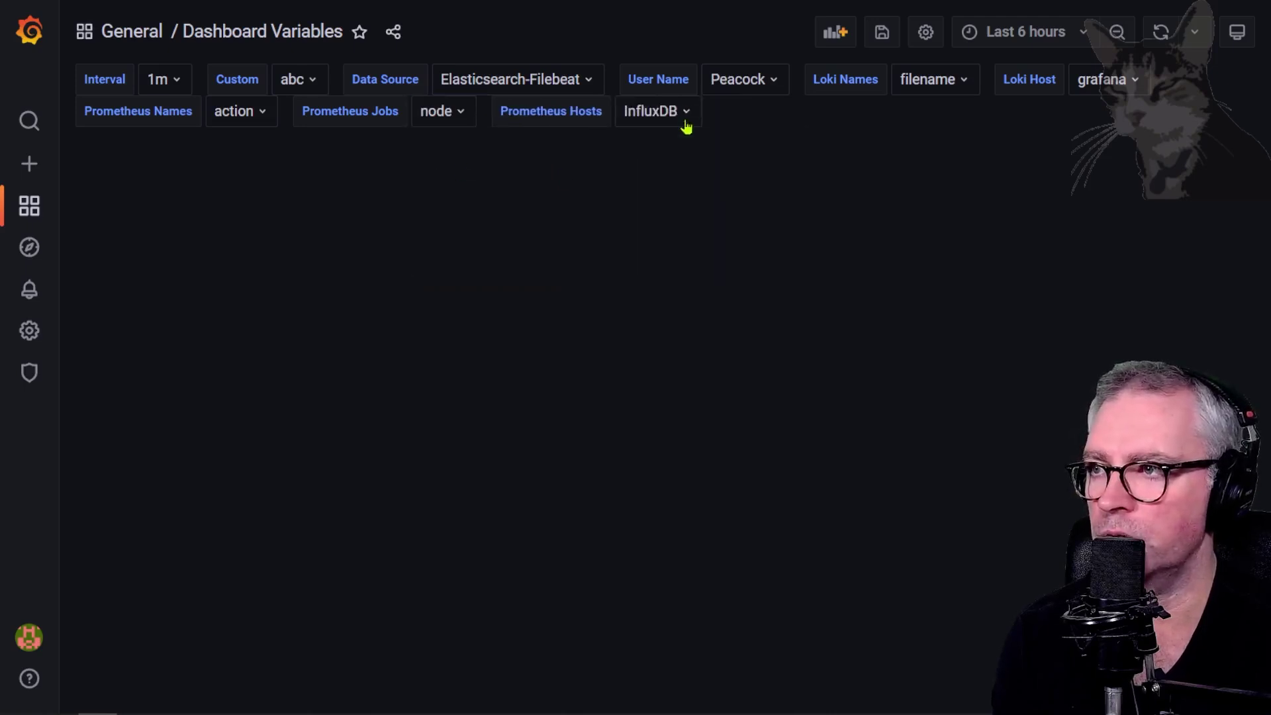
{"action": "left_click", "coordinate": [682, 122]}
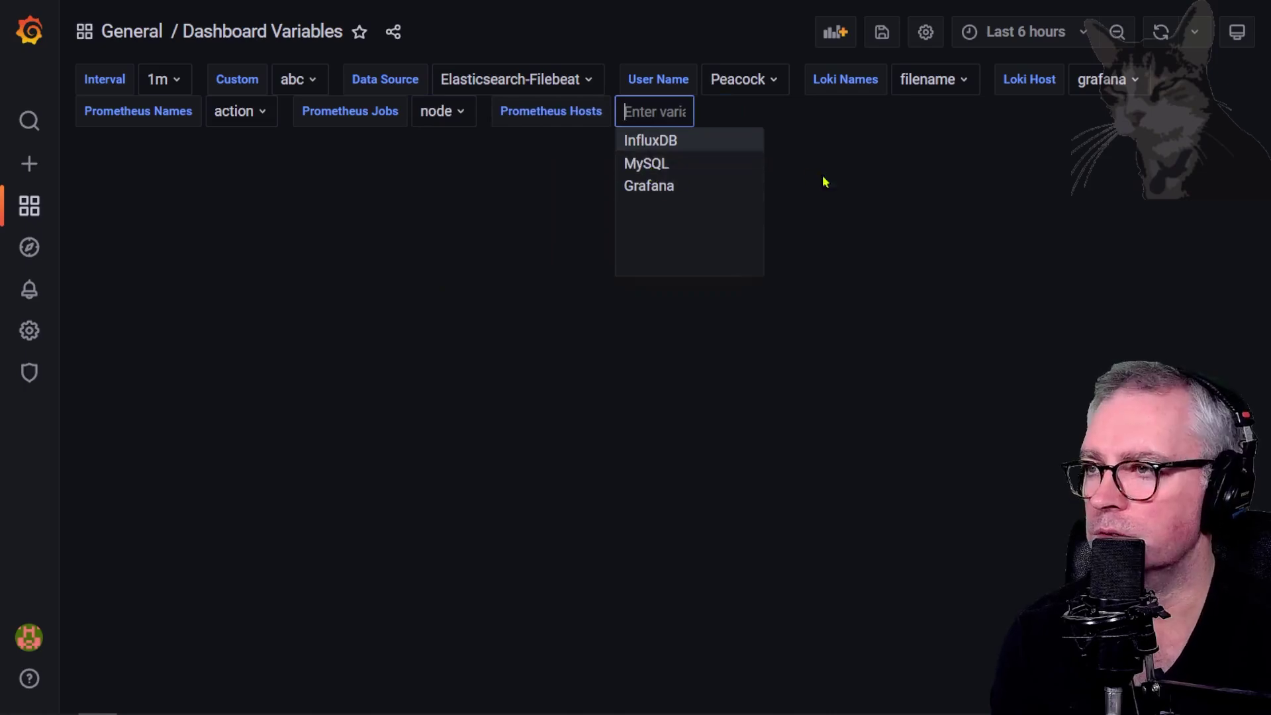
{"action": "left_click", "coordinate": [523, 122]}
{"action": "left_click", "coordinate": [683, 120]}
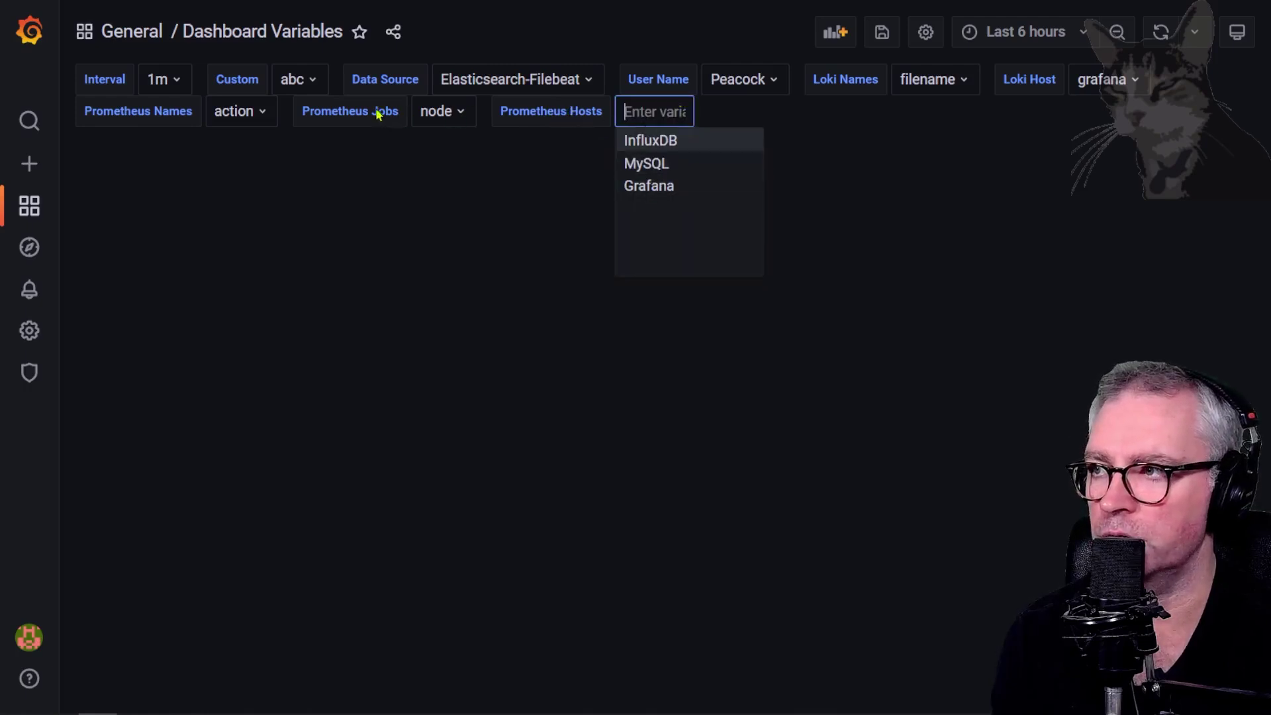
{"action": "left_click", "coordinate": [306, 198]}
{"action": "left_click", "coordinate": [883, 33]}
{"action": "left_click", "coordinate": [722, 225]}
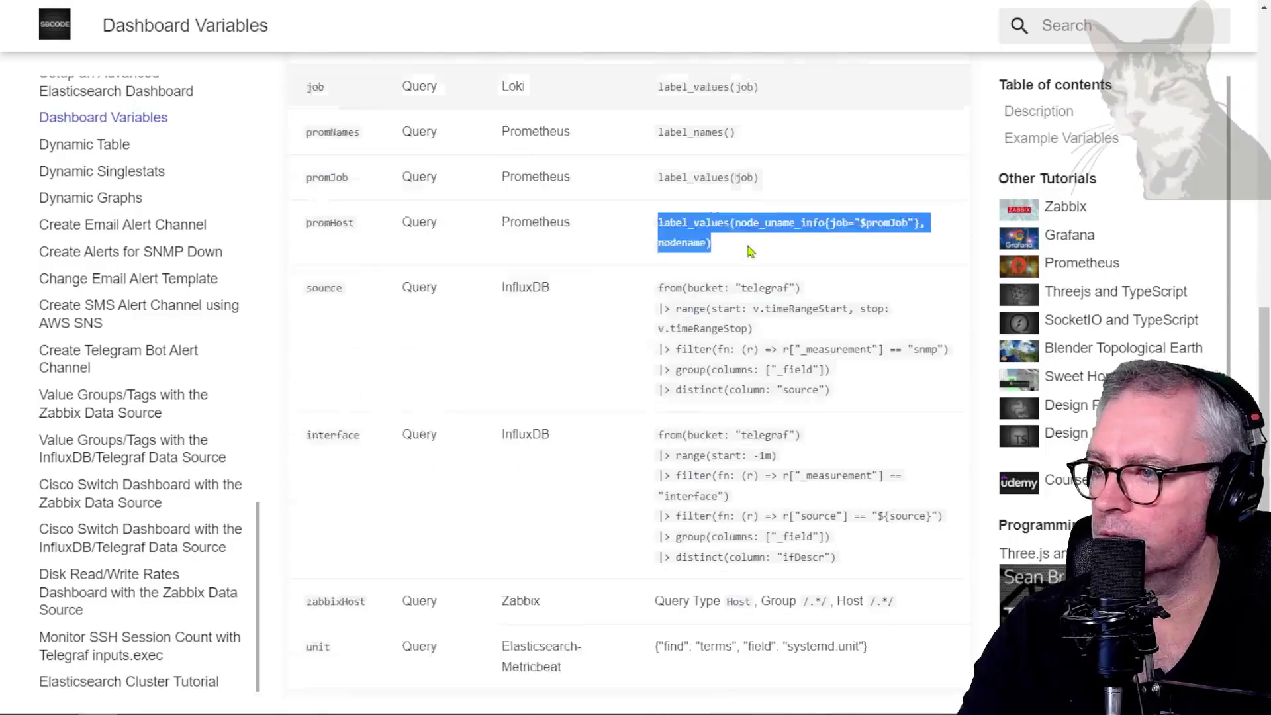
Step: On the tutorial page, copy the full Flux query of the InfluxDB source example
{"action": "scroll", "coordinate": [539, 250], "scroll_direction": "down", "scroll_amount": 1}
{"action": "left_click", "coordinate": [553, 266]}
{"action": "double_click", "coordinate": [543, 248]}
{"action": "left_click", "coordinate": [548, 254]}
{"action": "double_click", "coordinate": [546, 250]}
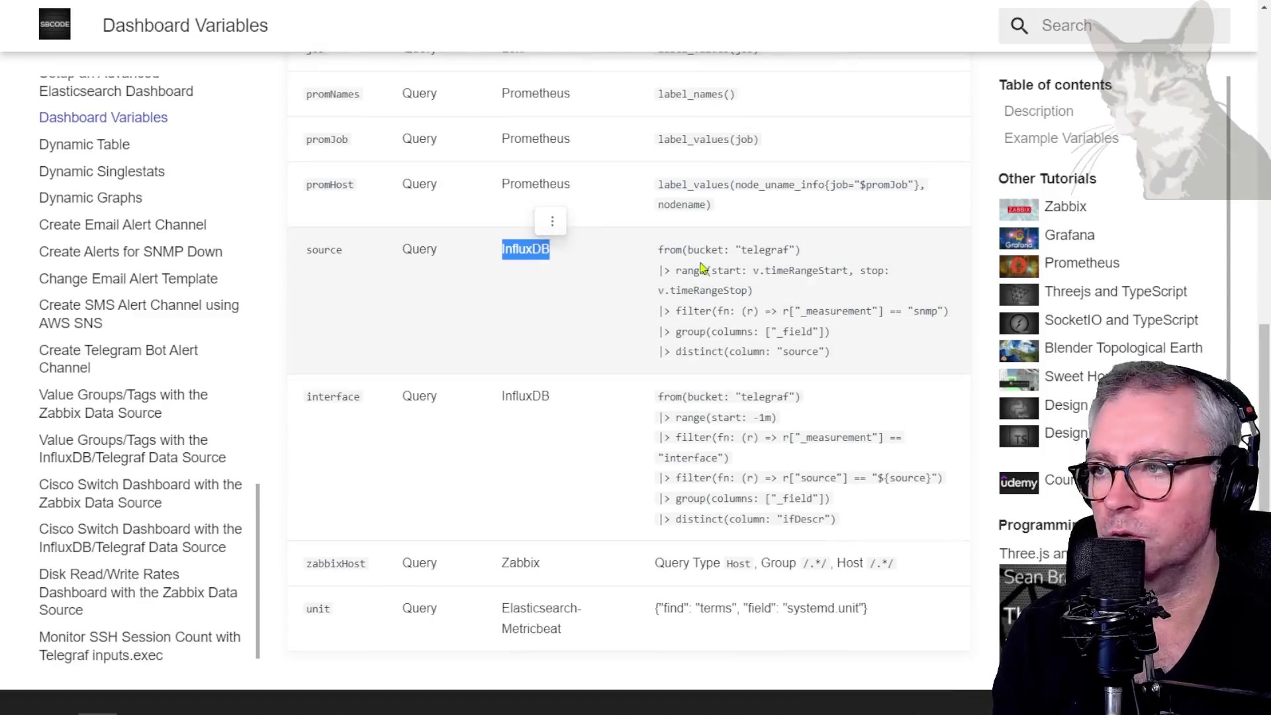
{"action": "left_click_drag", "start_coordinate": [836, 354], "coordinate": [652, 252]}
{"action": "key", "text": "ctrl+c"}
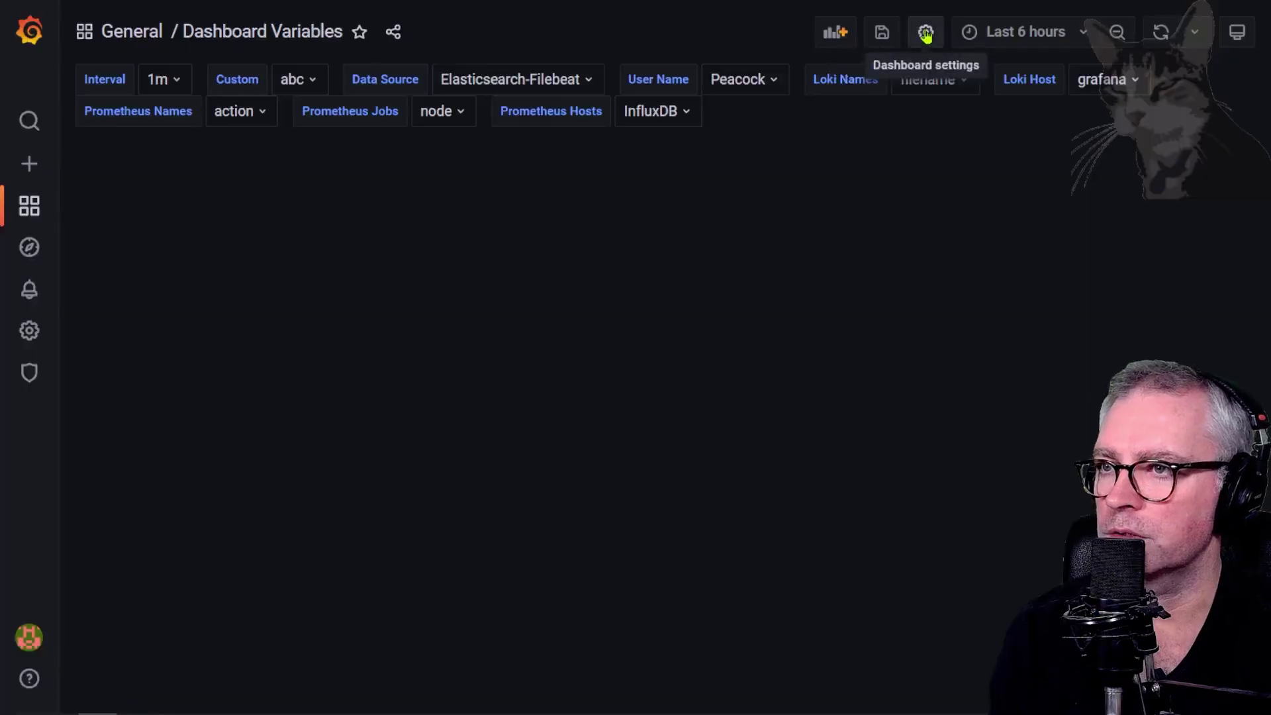
Step: Back in Grafana, add a query variable named source with InfluxDB as its data source
{"action": "left_click", "coordinate": [925, 31]}
{"action": "left_click", "coordinate": [30, 166]}
{"action": "left_click", "coordinate": [1189, 108]}
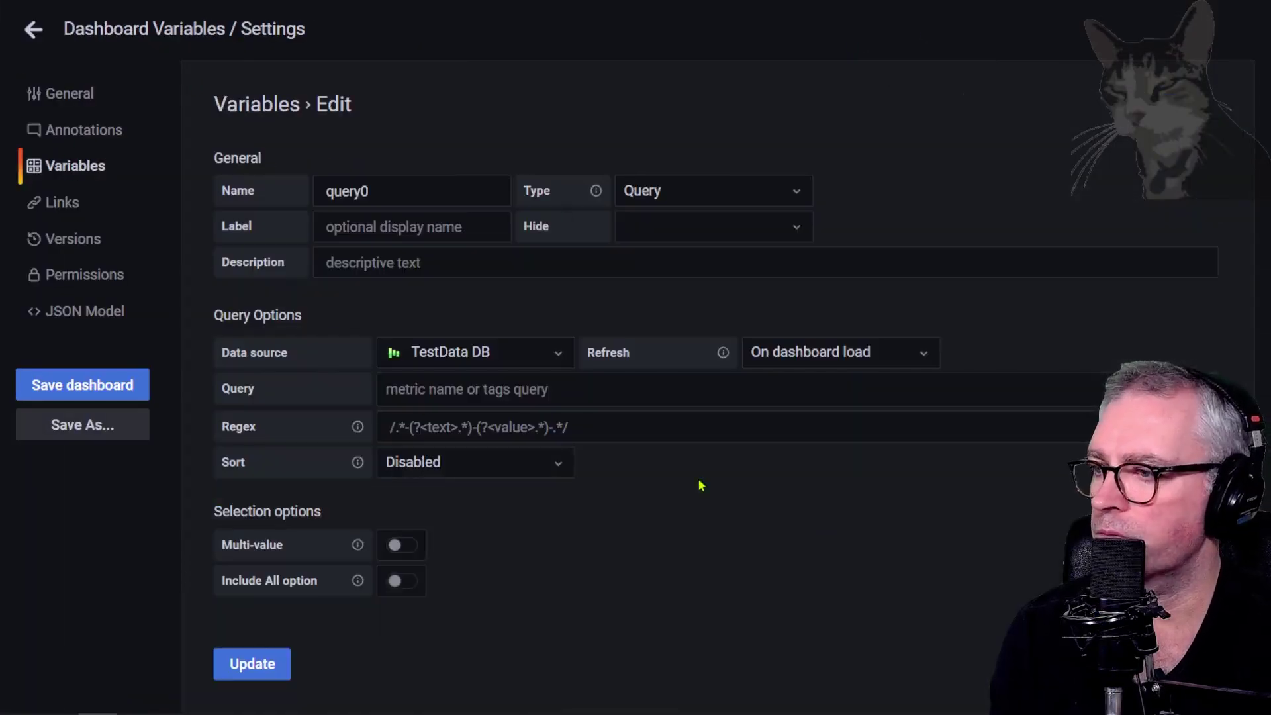
{"action": "double_click", "coordinate": [312, 208]}
{"action": "type", "text": "source"}
{"action": "left_click", "coordinate": [503, 352]}
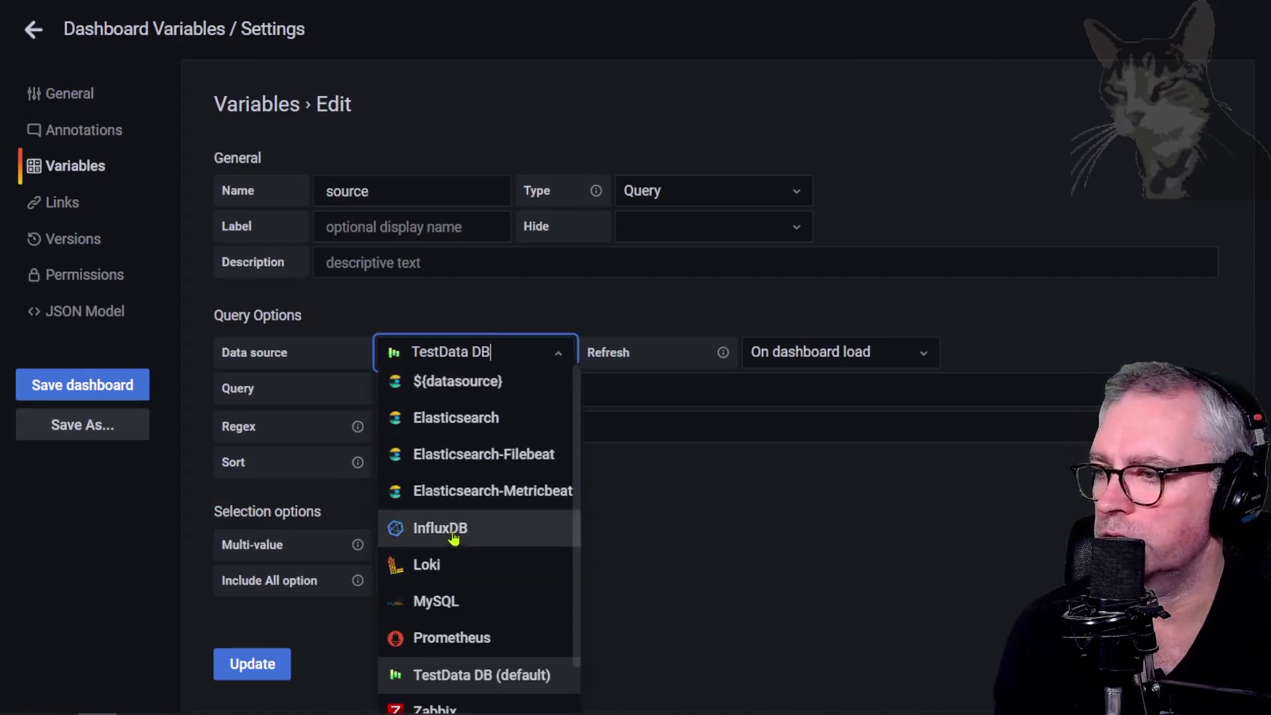
{"action": "left_click", "coordinate": [530, 527]}
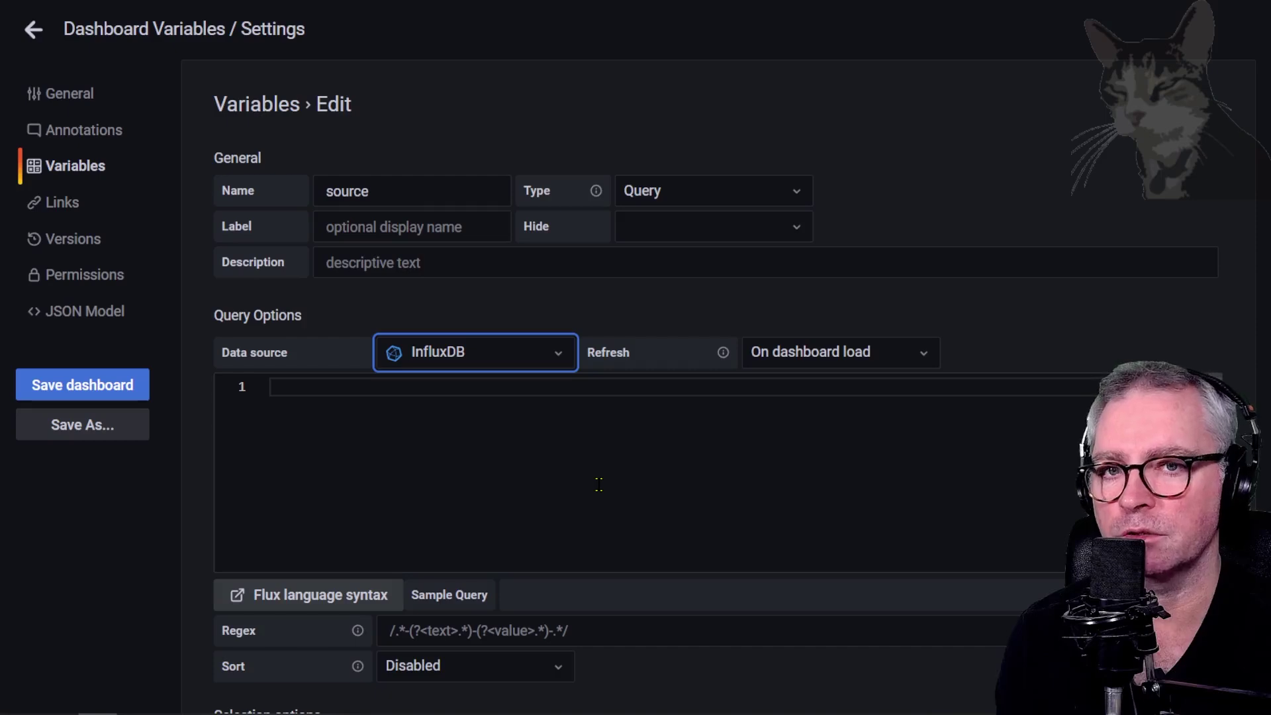
Step: Paste the copied Flux query for the telegraf bucket's snmp sources into the source variable, preview its values and update the variable
{"action": "left_click", "coordinate": [568, 454]}
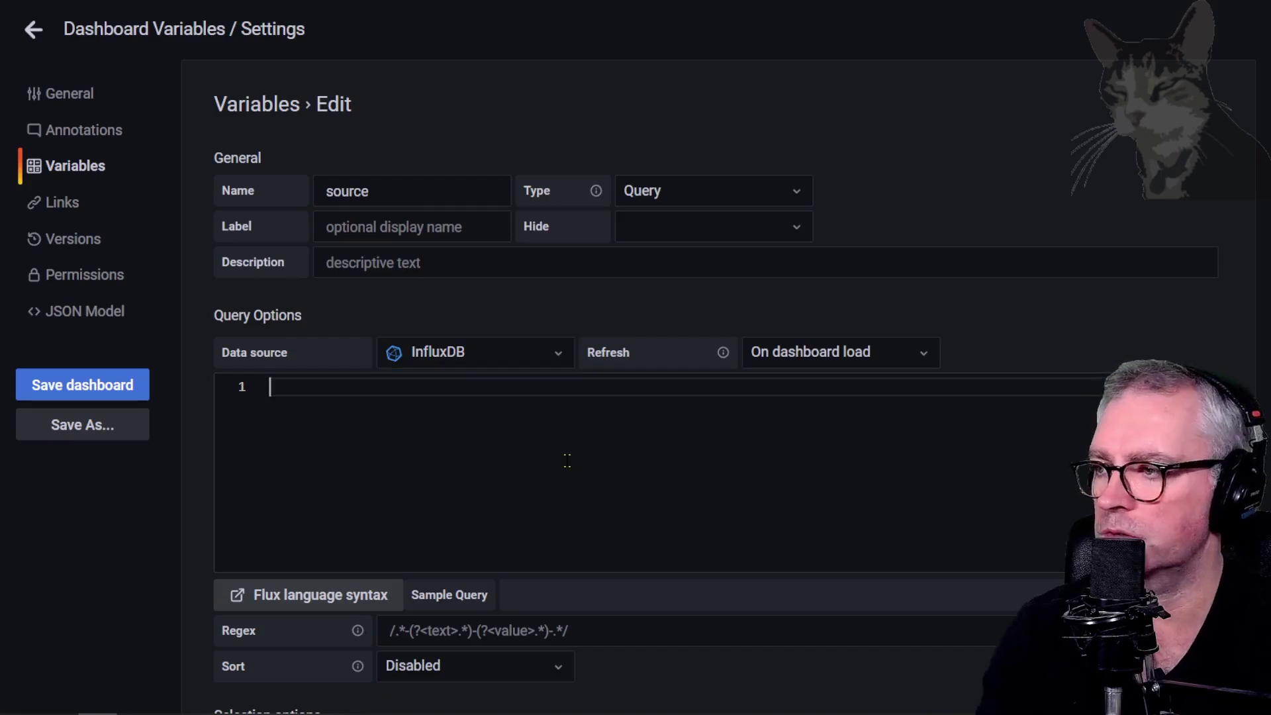
{"action": "key", "text": "ctrl+v"}
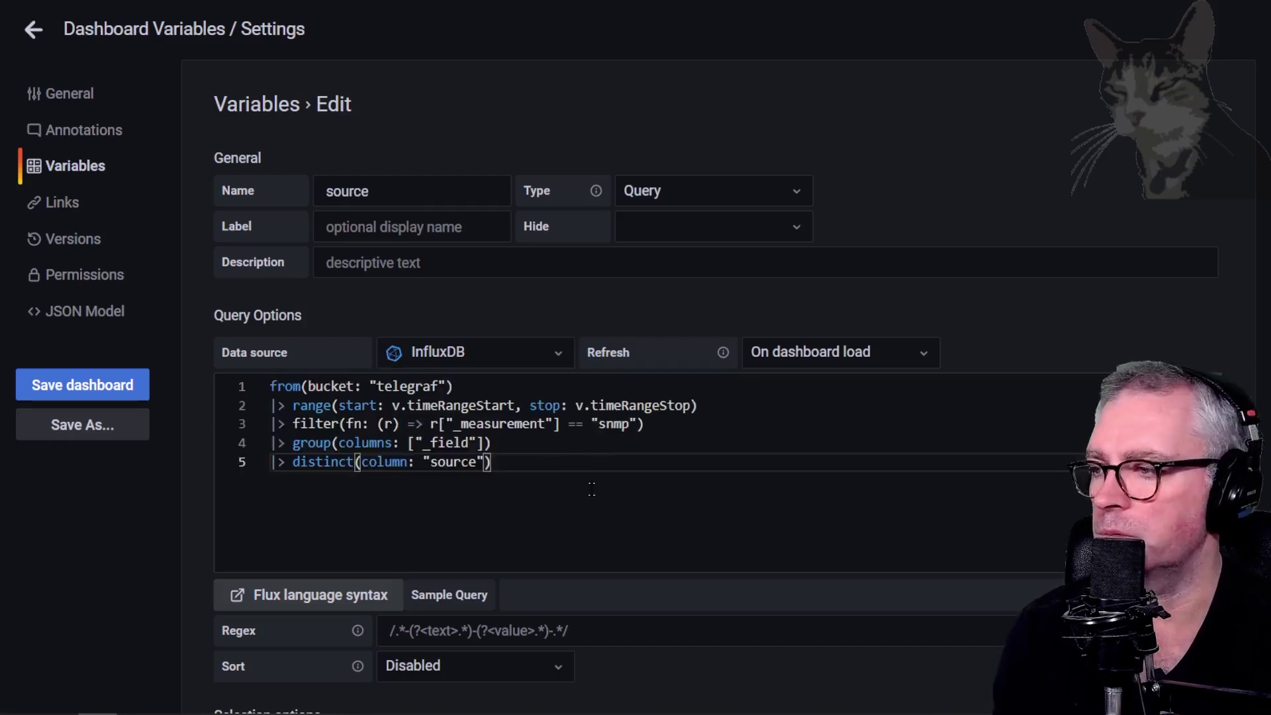
{"action": "double_click", "coordinate": [400, 385]}
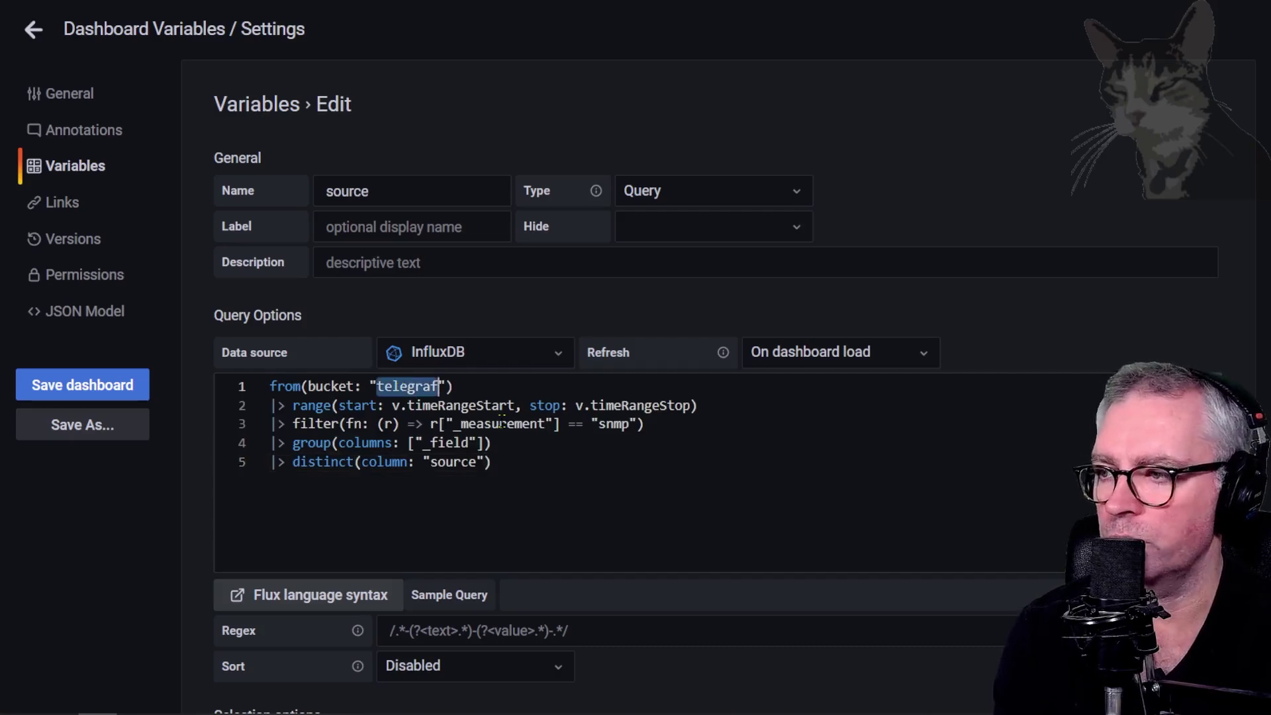
{"action": "double_click", "coordinate": [612, 424]}
{"action": "left_click", "coordinate": [639, 515]}
{"action": "scroll", "coordinate": [640, 515], "scroll_direction": "down", "scroll_amount": 2}
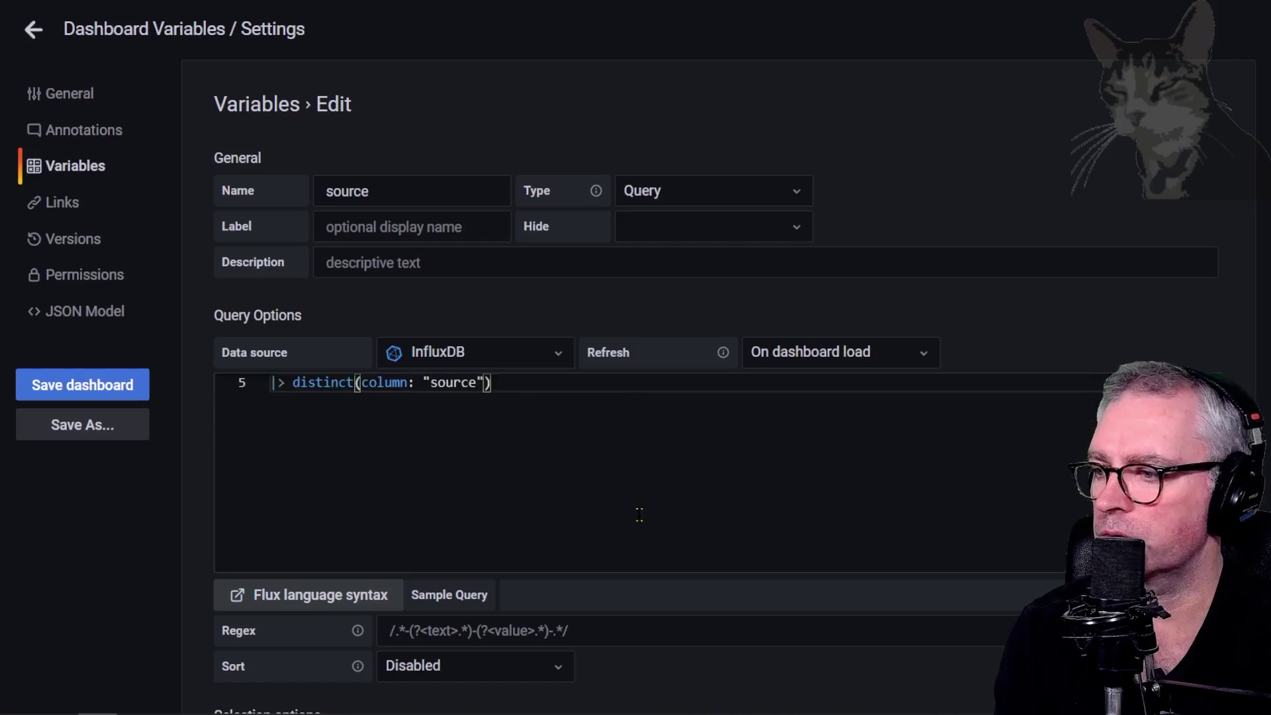
{"action": "scroll", "coordinate": [971, 484], "scroll_direction": "down", "scroll_amount": 2}
{"action": "scroll", "coordinate": [800, 599], "scroll_direction": "down", "scroll_amount": 3}
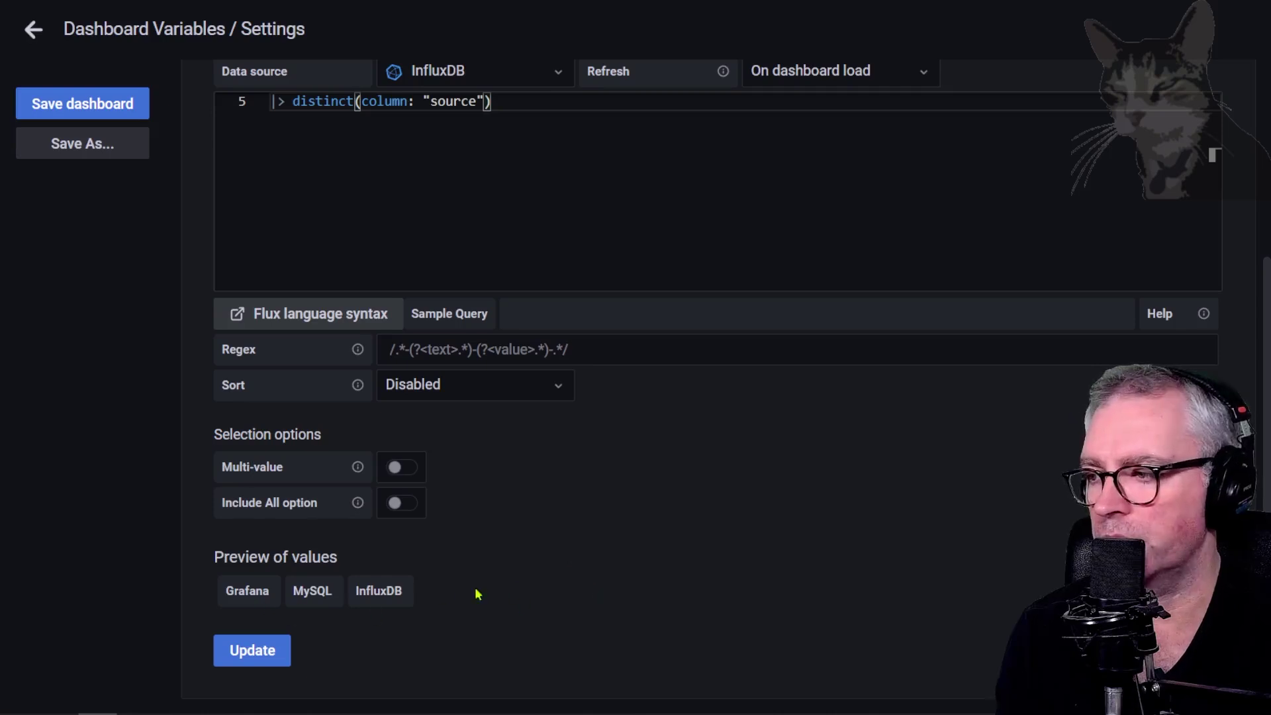
{"action": "scroll", "coordinate": [556, 589], "scroll_direction": "up", "scroll_amount": 5}
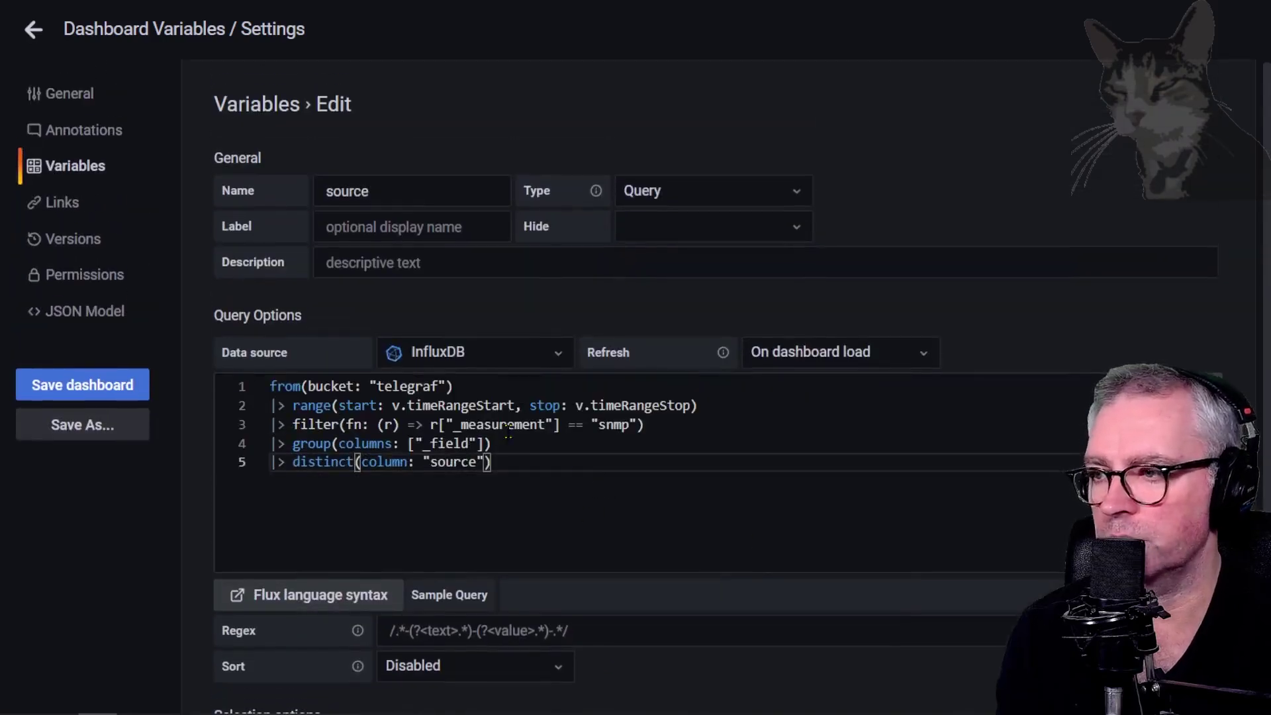
{"action": "scroll", "coordinate": [552, 495], "scroll_direction": "down", "scroll_amount": 5}
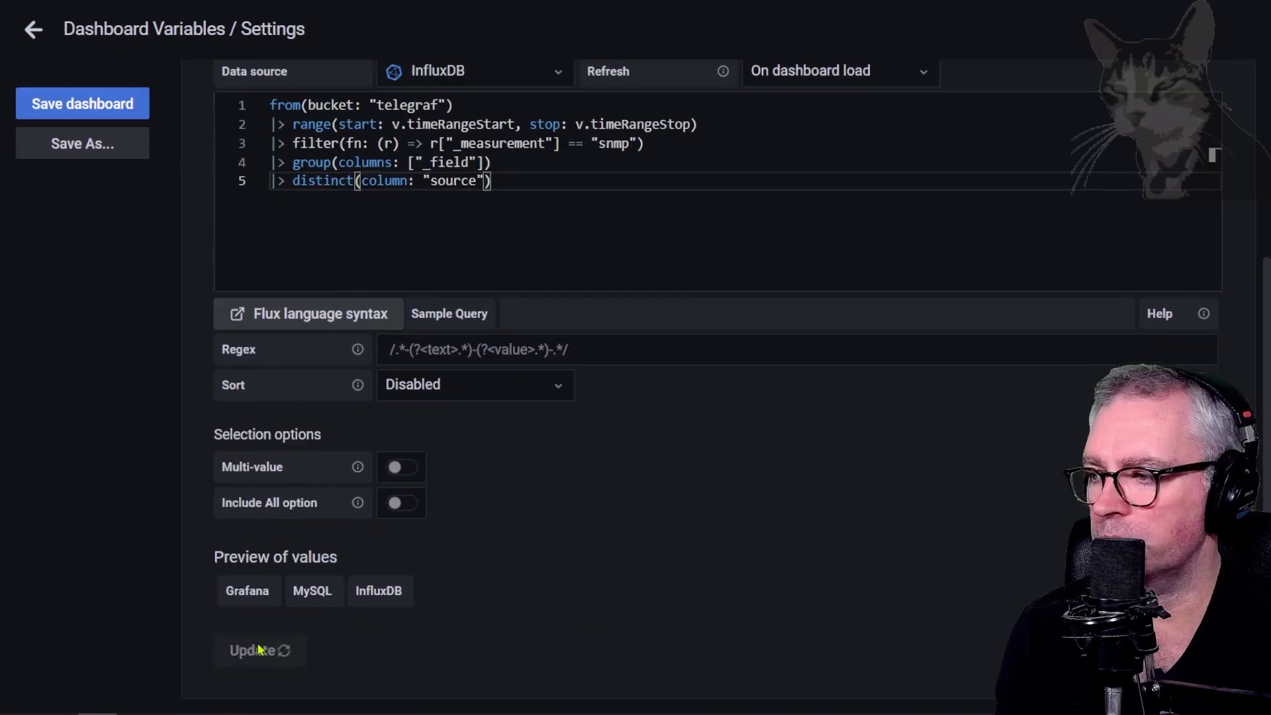
{"action": "left_click", "coordinate": [260, 646]}
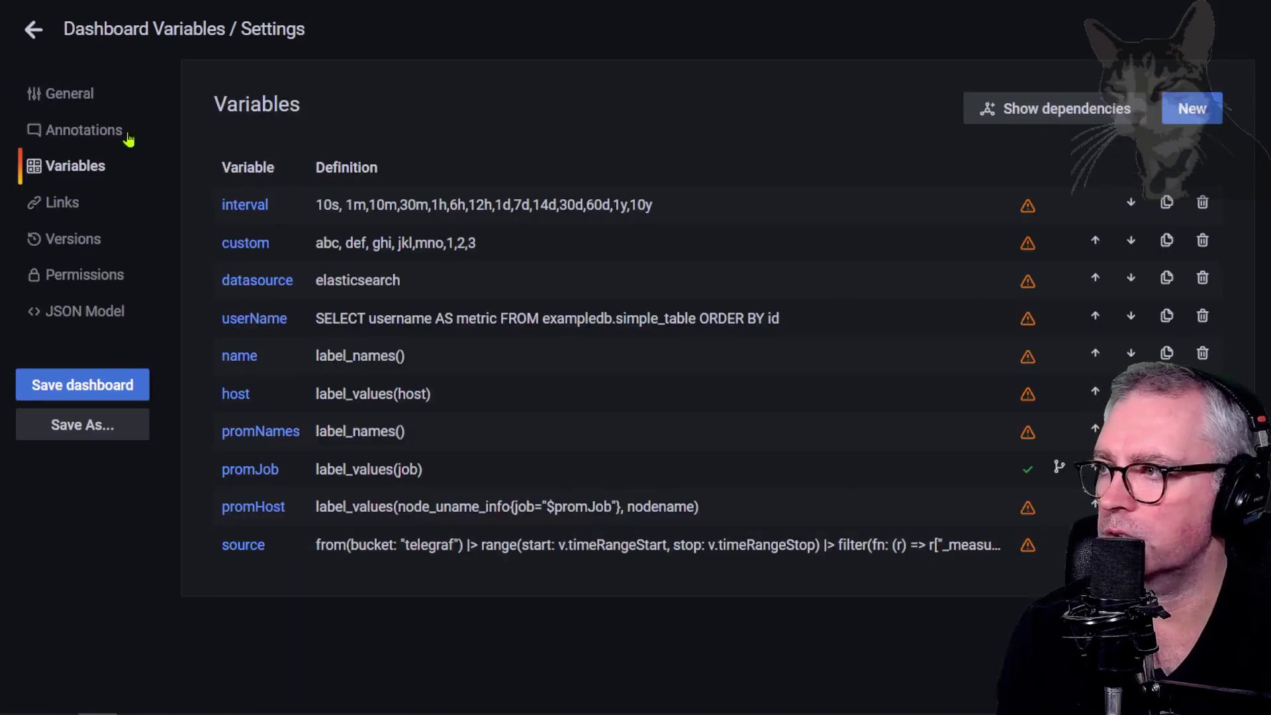
Step: Return to the dashboard and check the choices offered by the source variable
{"action": "left_click", "coordinate": [33, 29]}
{"action": "left_click", "coordinate": [842, 118]}
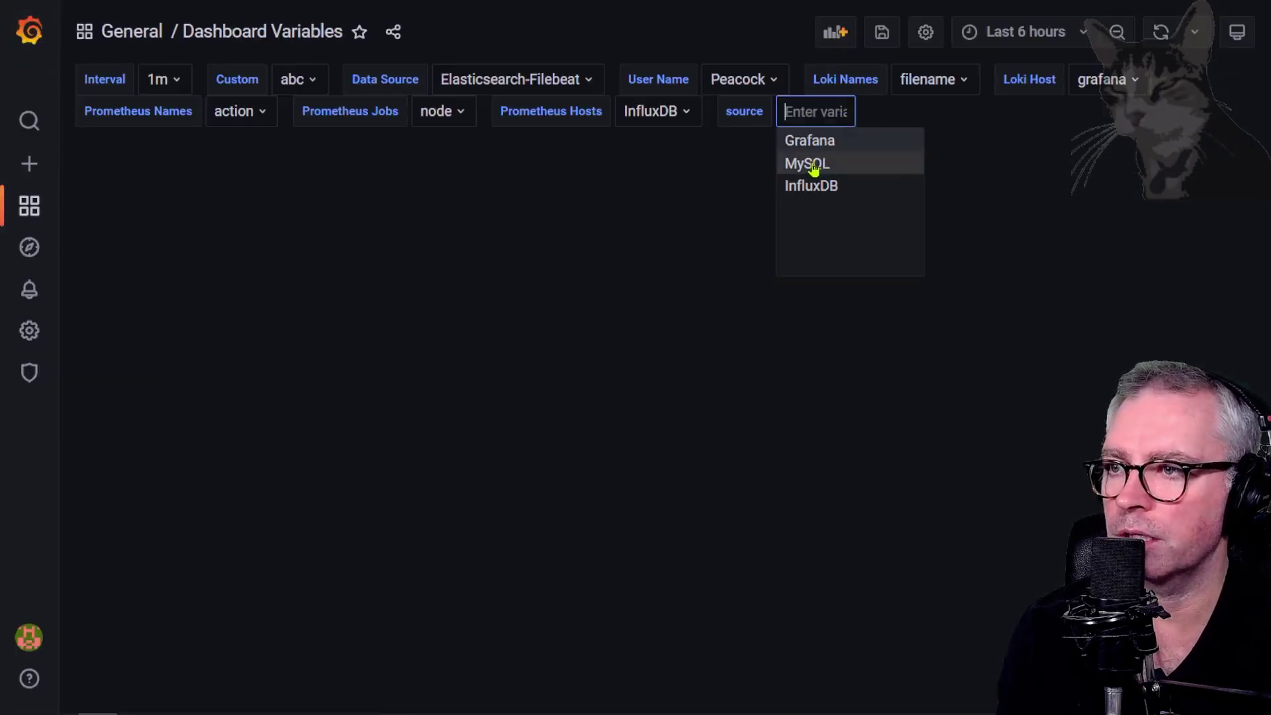
{"action": "left_click", "coordinate": [775, 106]}
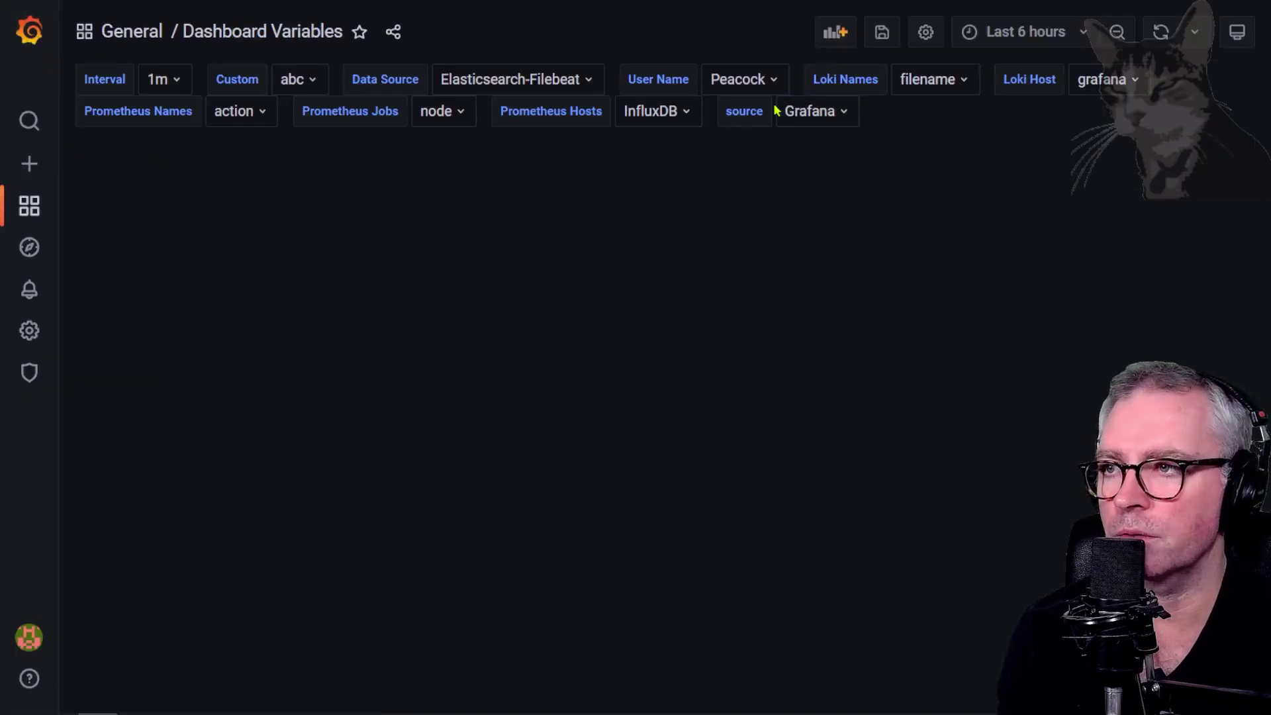
Step: Reopen the source variable in the dashboard settings and set its label to "InfluxDB Source"
{"action": "left_click", "coordinate": [925, 31]}
{"action": "left_click", "coordinate": [75, 166]}
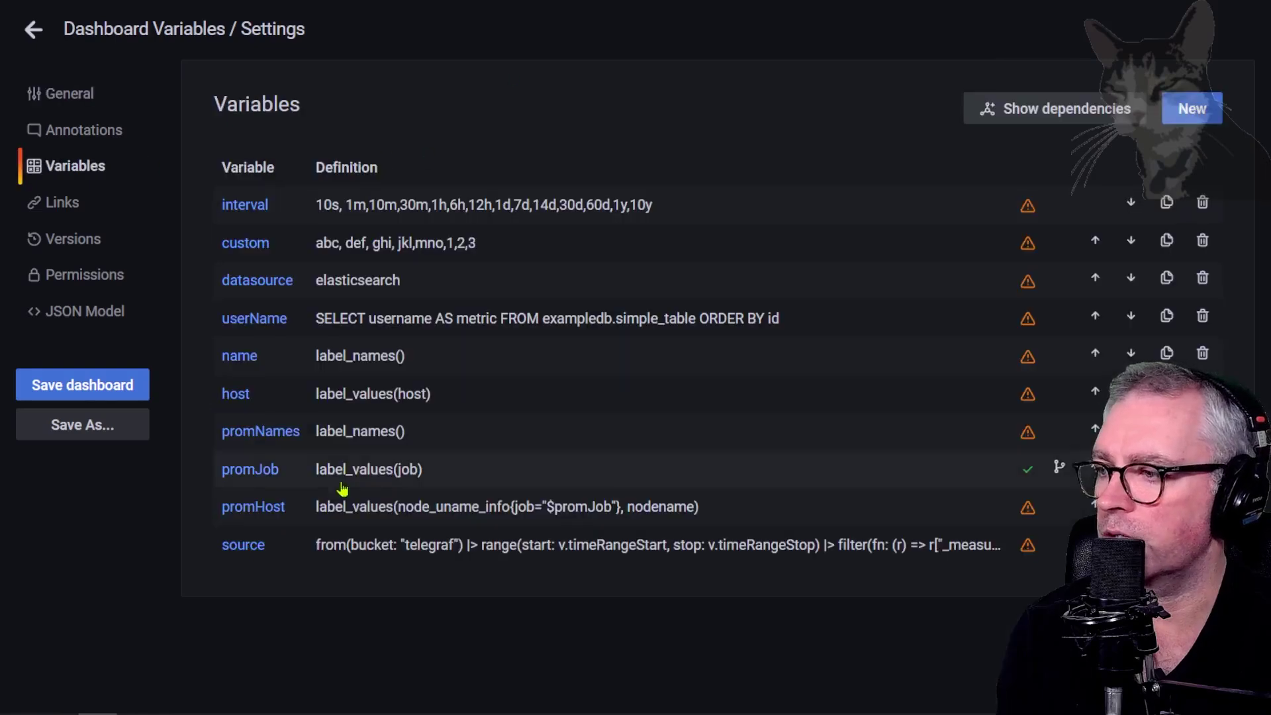
{"action": "left_click", "coordinate": [405, 544]}
{"action": "left_click", "coordinate": [412, 227]}
{"action": "type", "text": "Influ"}
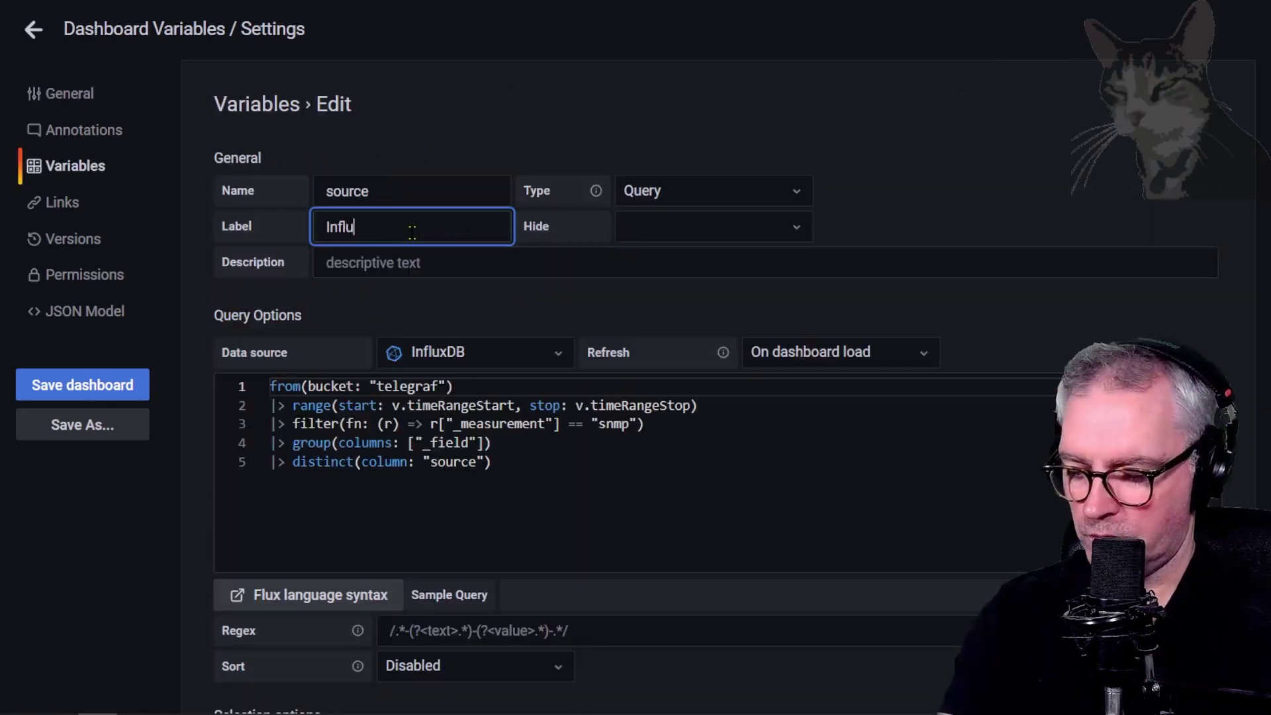
{"action": "type", "text": "xDB Source"}
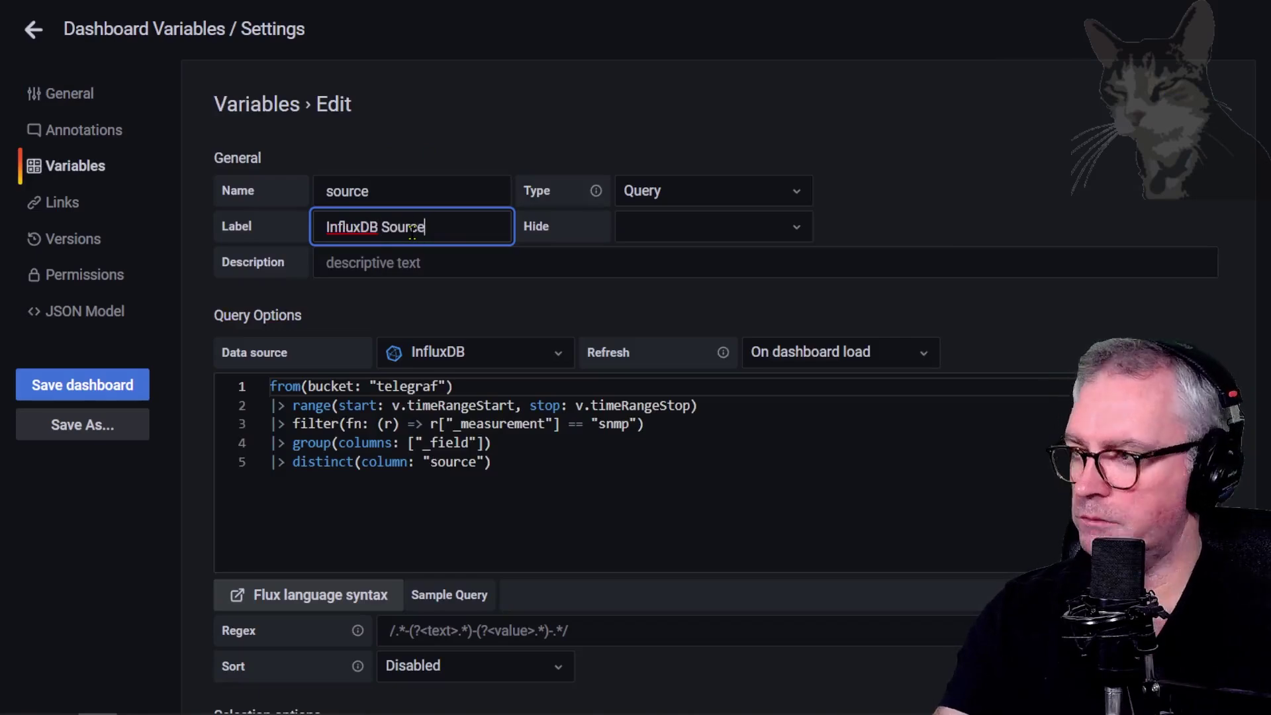
Step: Update the source variable, return to the dashboard and check the choices under InfluxDB Source
{"action": "left_click", "coordinate": [672, 338]}
{"action": "scroll", "coordinate": [333, 639], "scroll_direction": "down", "scroll_amount": 3}
{"action": "scroll", "coordinate": [333, 639], "scroll_direction": "down", "scroll_amount": 2}
{"action": "left_click", "coordinate": [275, 649]}
{"action": "key", "text": "Escape"}
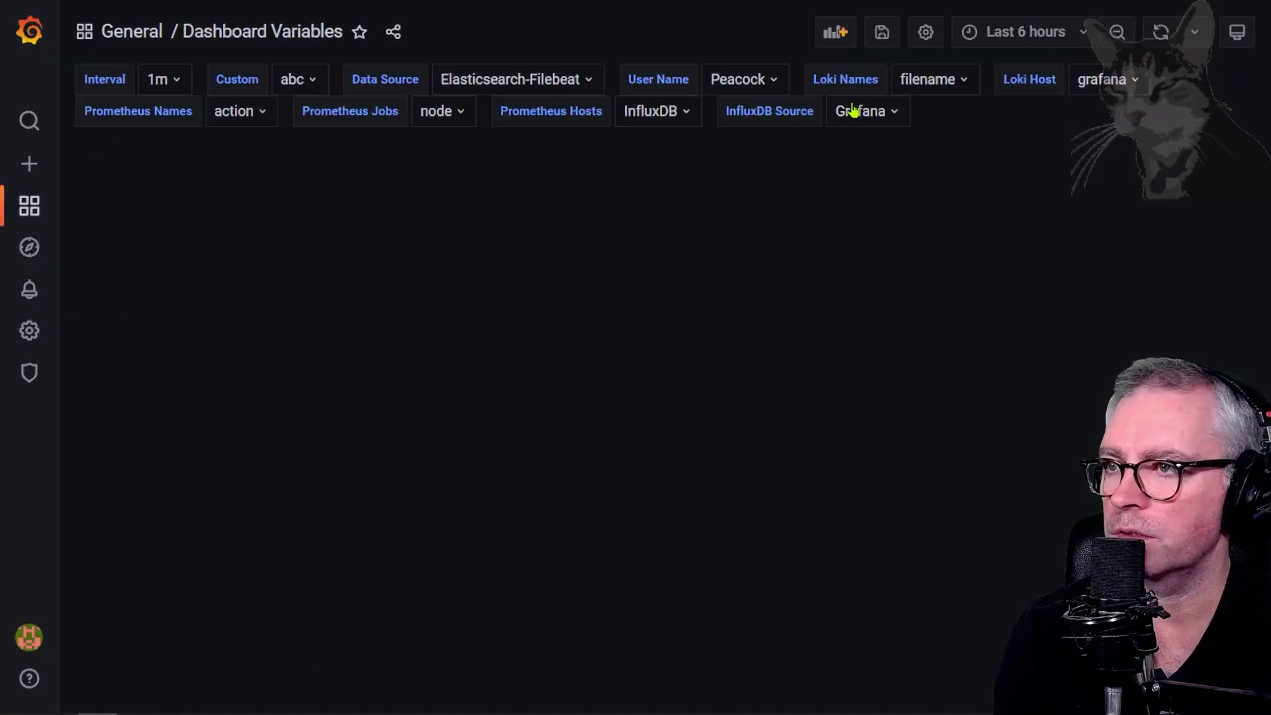
{"action": "left_click", "coordinate": [853, 111]}
{"action": "left_click", "coordinate": [1015, 118]}
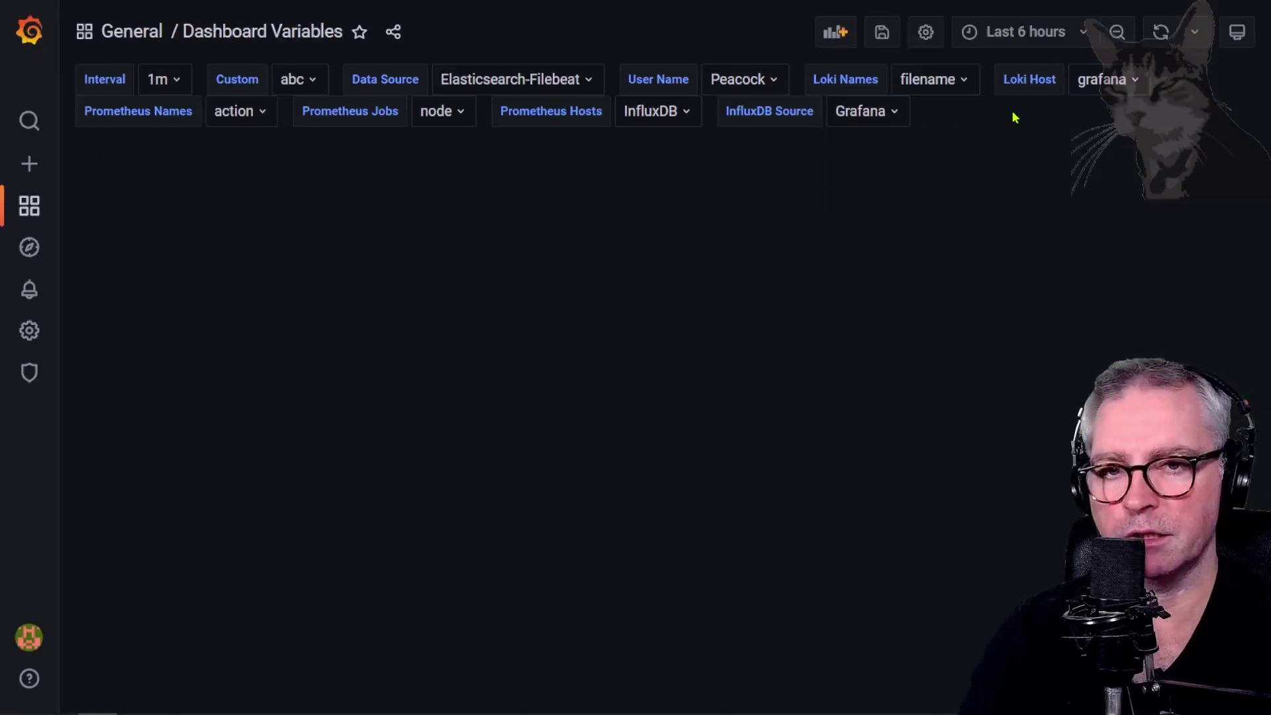
Step: Start a new dashboard variable and copy the interface variable's Flux query, which filters on ${source}, from the documentation page
{"action": "left_click", "coordinate": [926, 32]}
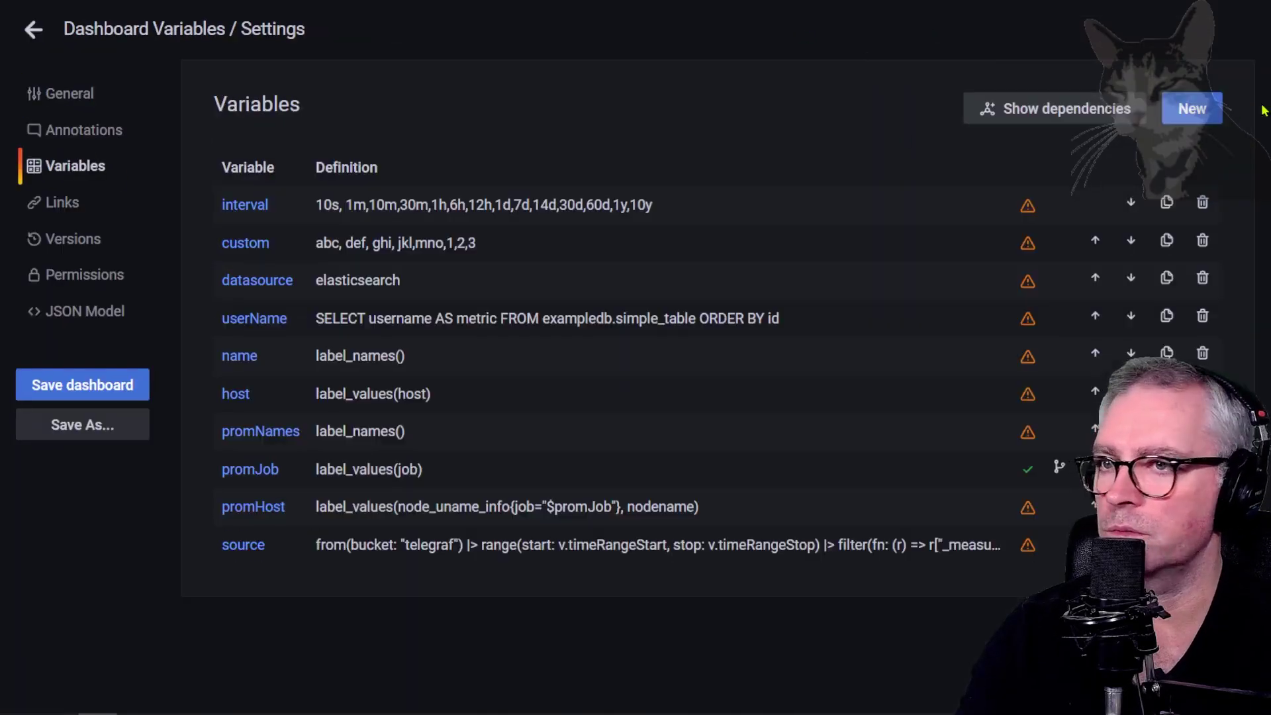
{"action": "left_click", "coordinate": [1201, 108]}
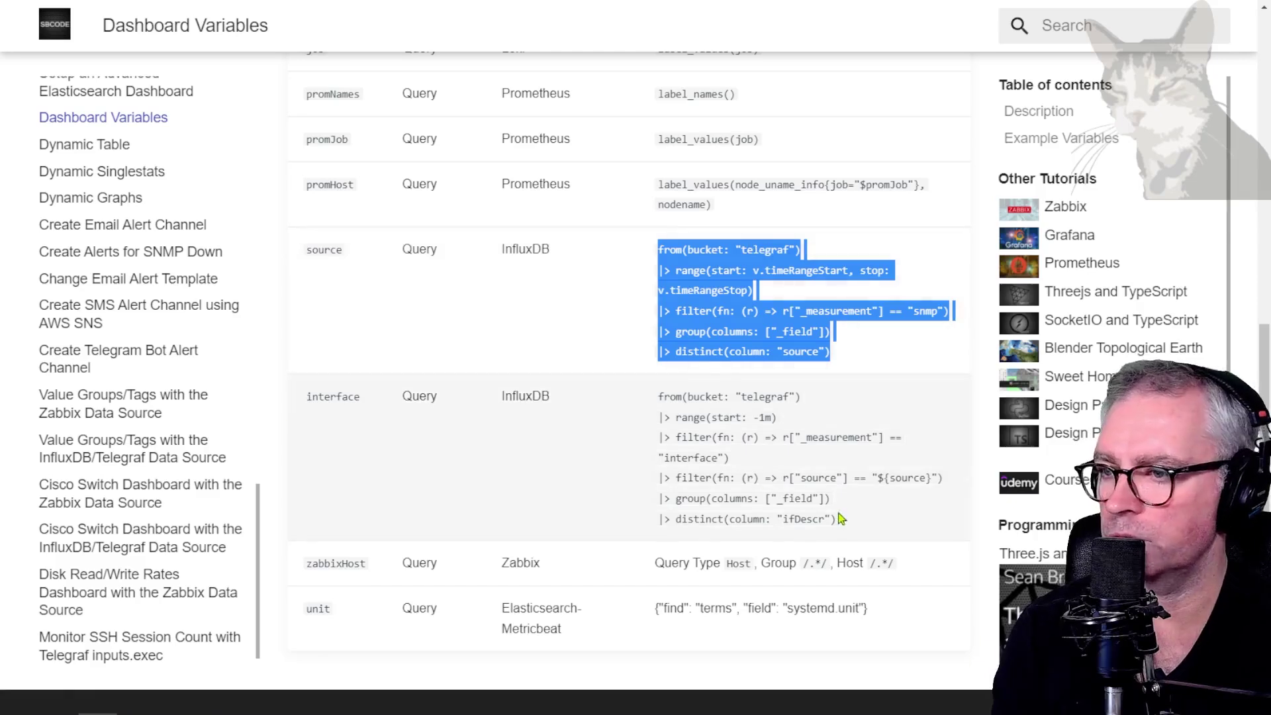
{"action": "left_click", "coordinate": [851, 521]}
{"action": "left_click_drag", "start_coordinate": [851, 521], "coordinate": [669, 419]}
{"action": "left_click", "coordinate": [896, 445]}
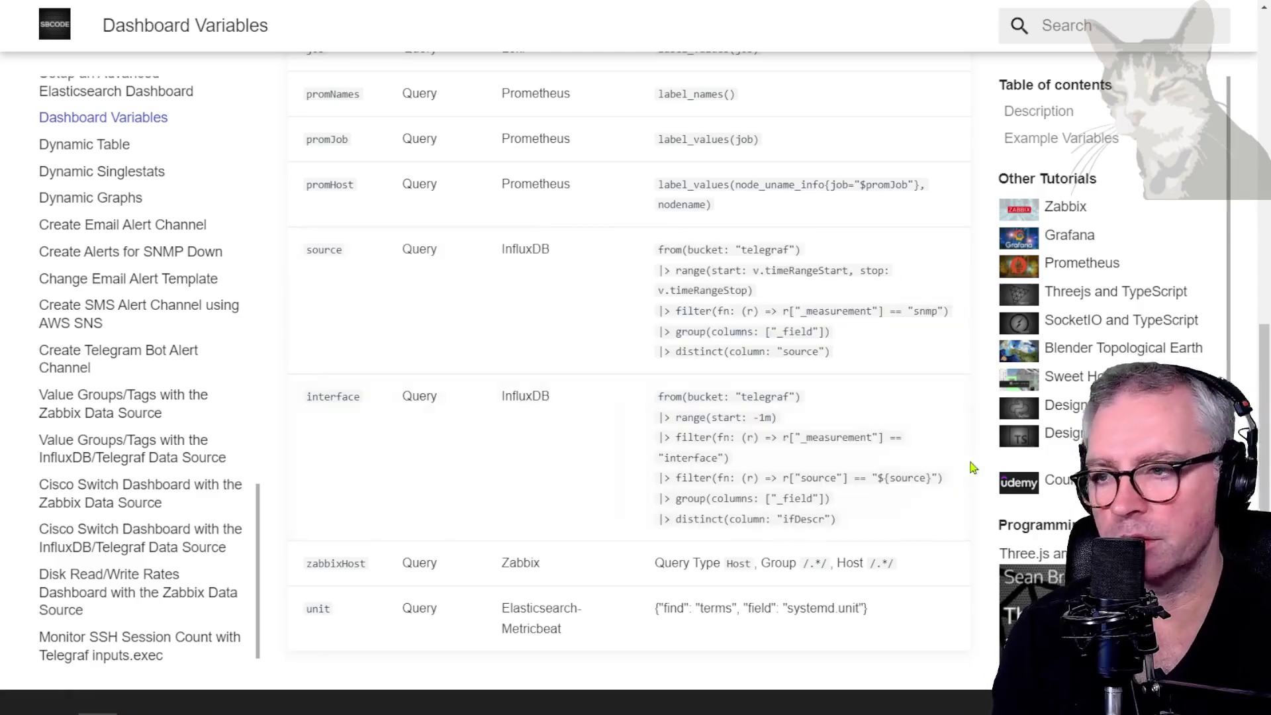
{"action": "left_click_drag", "start_coordinate": [877, 482], "coordinate": [930, 480]}
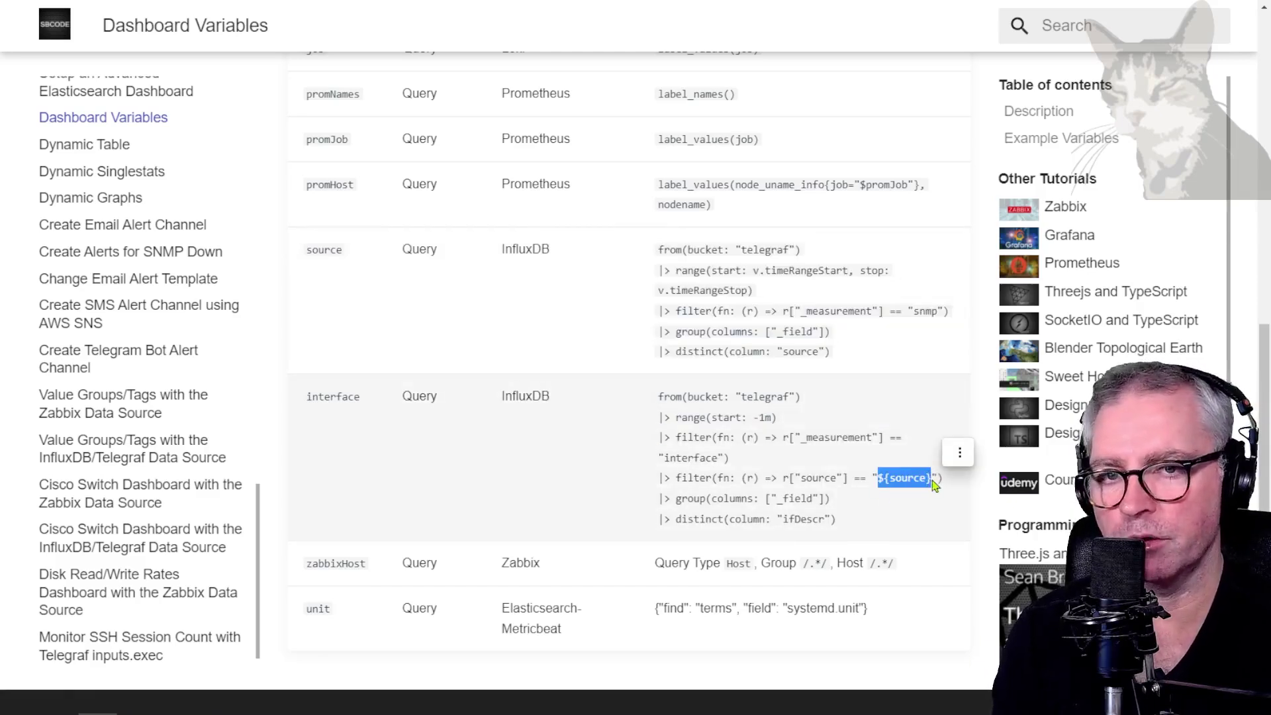
{"action": "left_click_drag", "start_coordinate": [874, 525], "coordinate": [761, 415]}
{"action": "key", "text": "ctrl+c"}
{"action": "key", "text": "alt+Tab"}
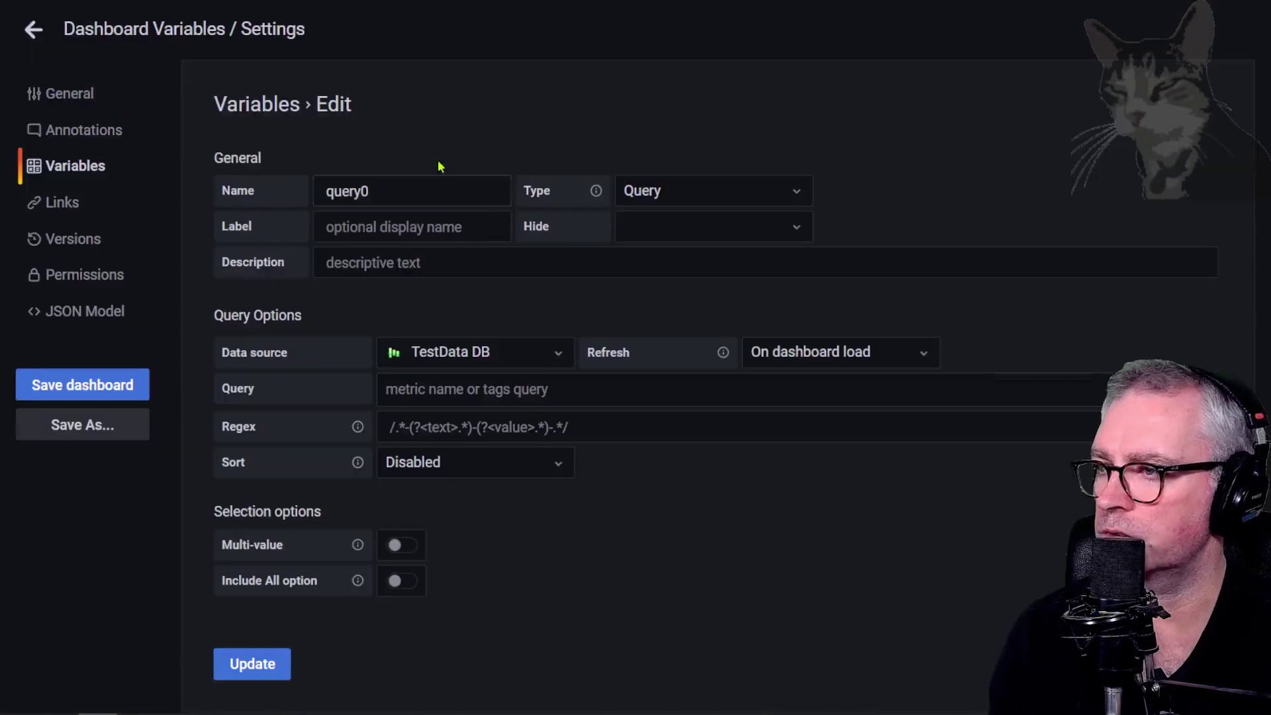
Step: Back in Grafana, name the new variable interface and label it "InfluxDB Interface"
{"action": "left_click", "coordinate": [227, 196]}
{"action": "type", "text": "in"}
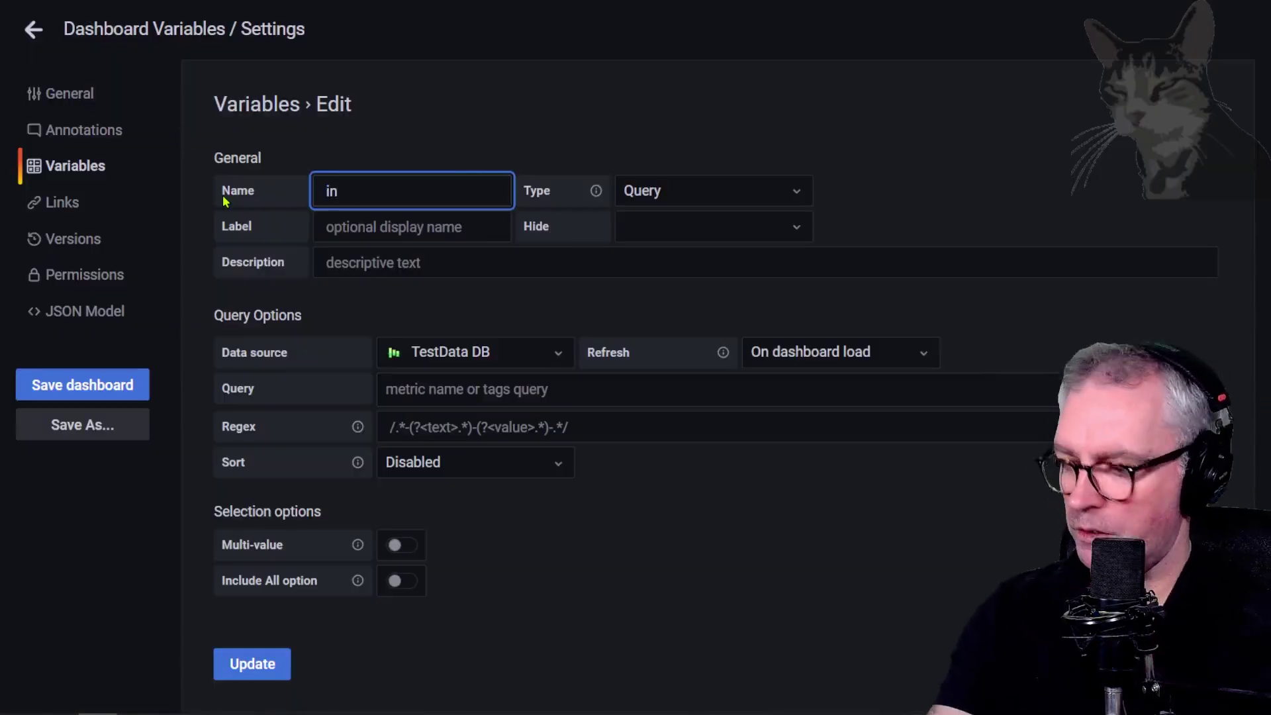
{"action": "type", "text": "terface"}
{"action": "key", "text": "Tab"}
{"action": "key", "text": "Tab"}
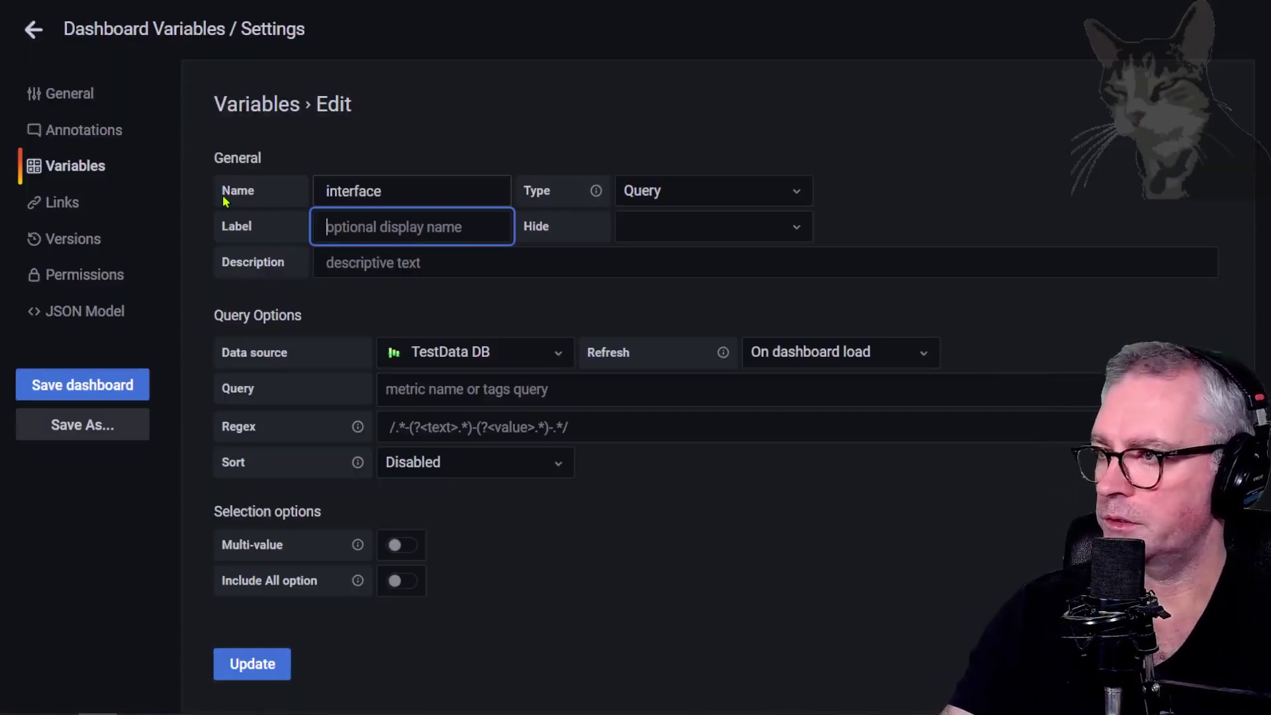
{"action": "type", "text": "InfluxDB Interface"}
{"action": "left_click", "coordinate": [521, 263]}
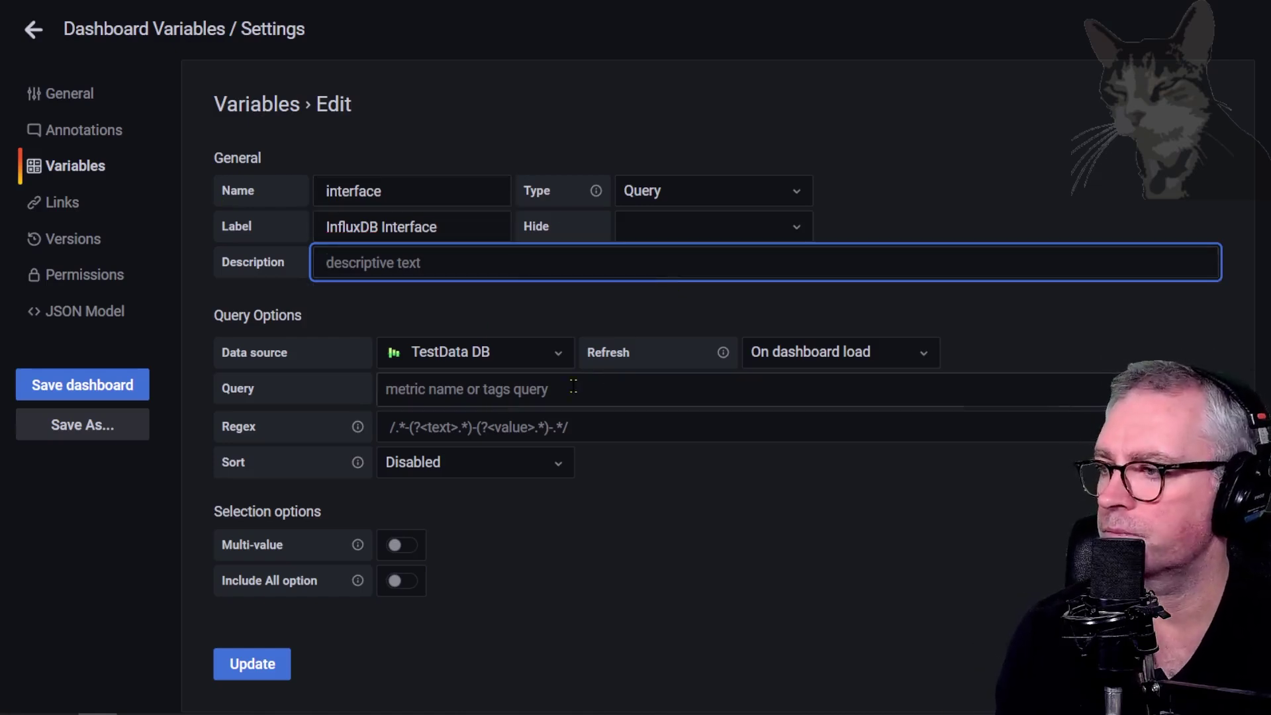
Step: Select InfluxDB as the interface variable's data source, paste the copied Flux query, preview its values and update the variable
{"action": "left_click", "coordinate": [553, 361]}
{"action": "left_click", "coordinate": [435, 530]}
{"action": "key", "text": "ctrl+v"}
{"action": "double_click", "coordinate": [601, 443]}
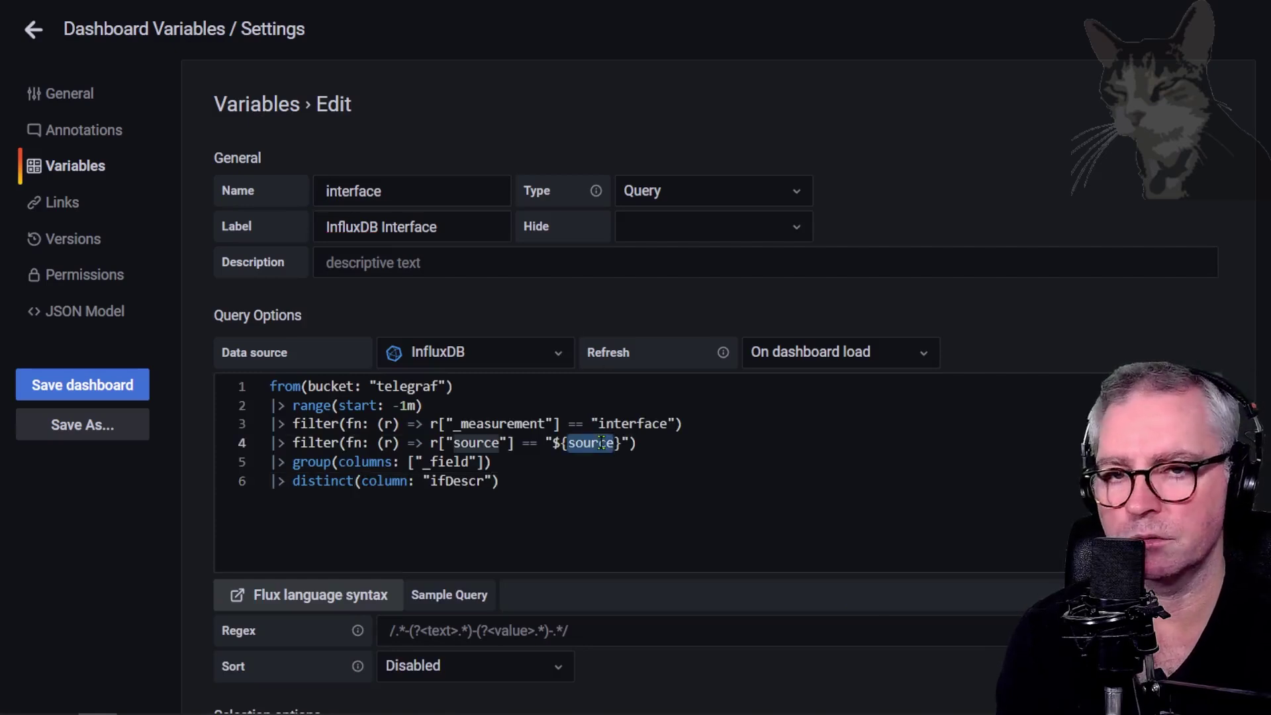
{"action": "scroll", "coordinate": [861, 477], "scroll_direction": "down", "scroll_amount": 6}
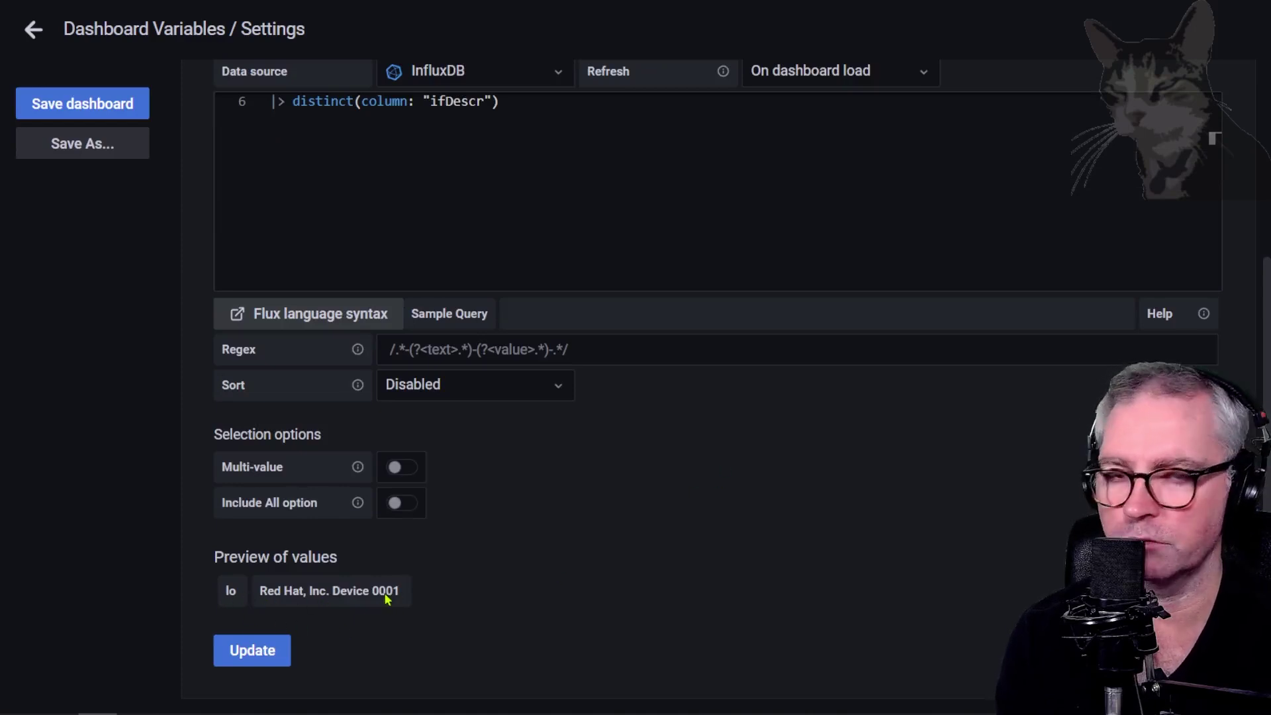
{"action": "left_click", "coordinate": [268, 649]}
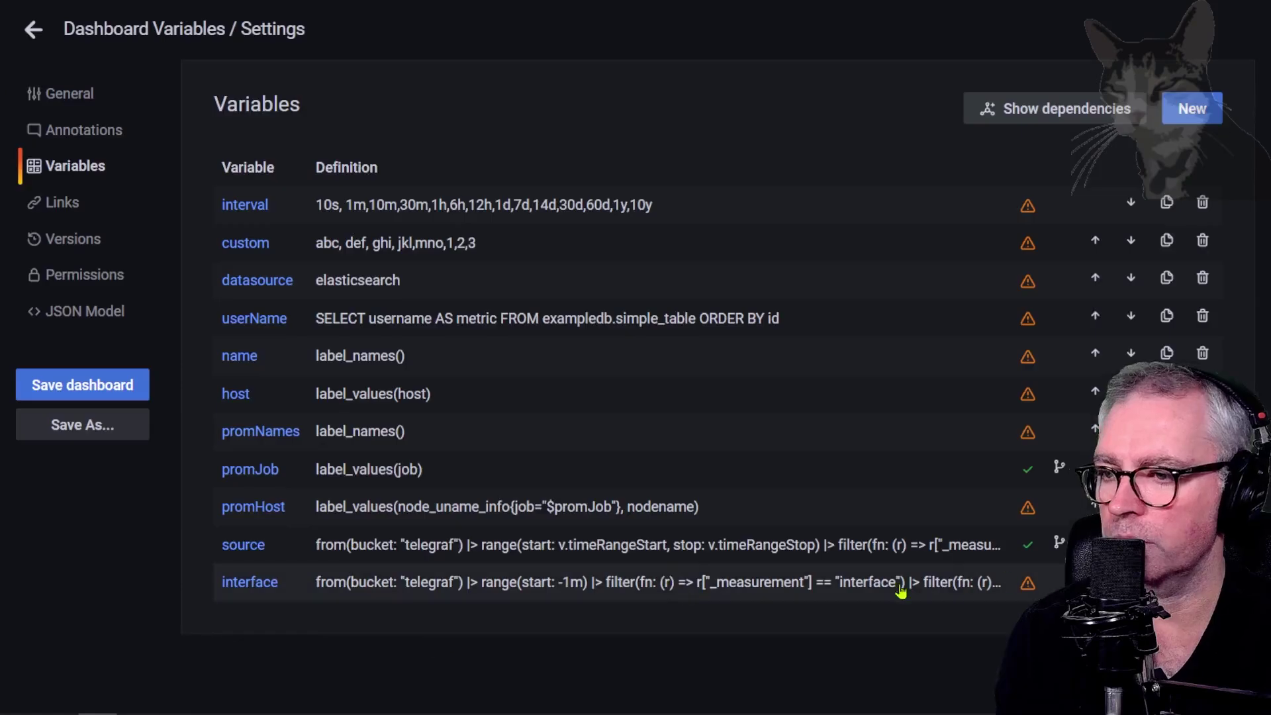
Step: Return to the dashboard and compare the InfluxDB Interface choices before and after switching InfluxDB Source to MySQL
{"action": "left_click", "coordinate": [34, 30]}
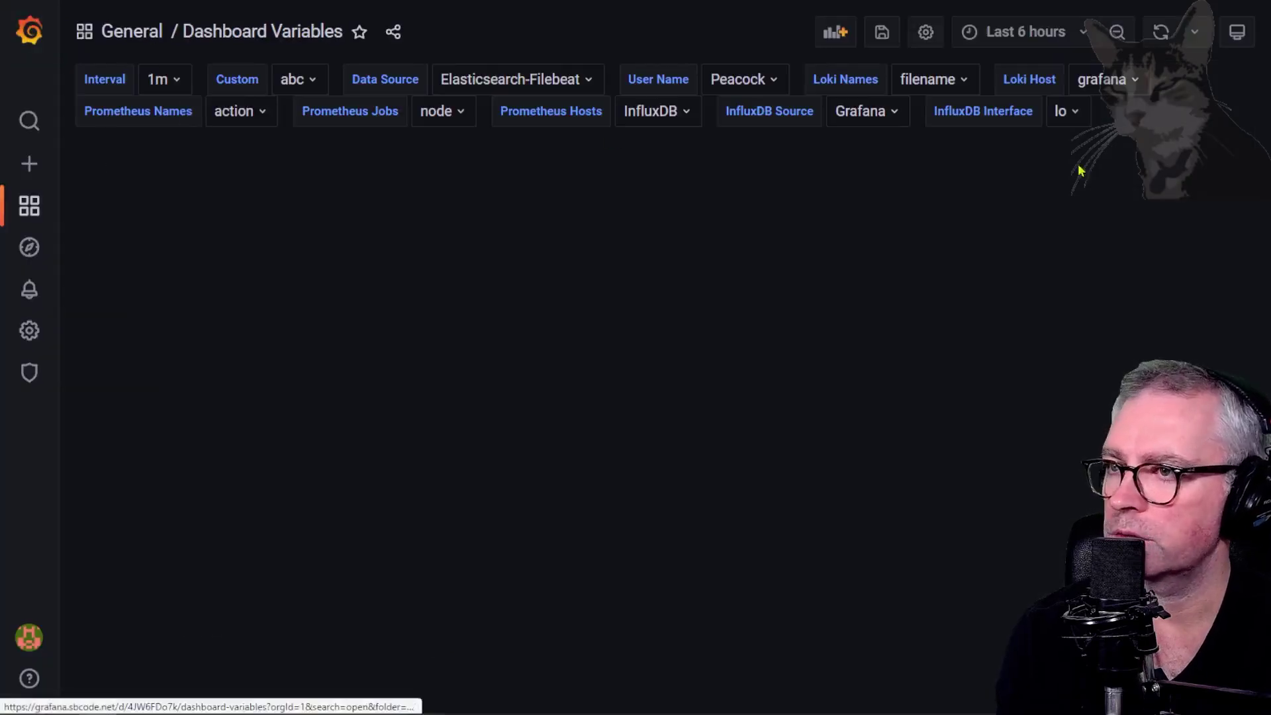
{"action": "left_click", "coordinate": [951, 109]}
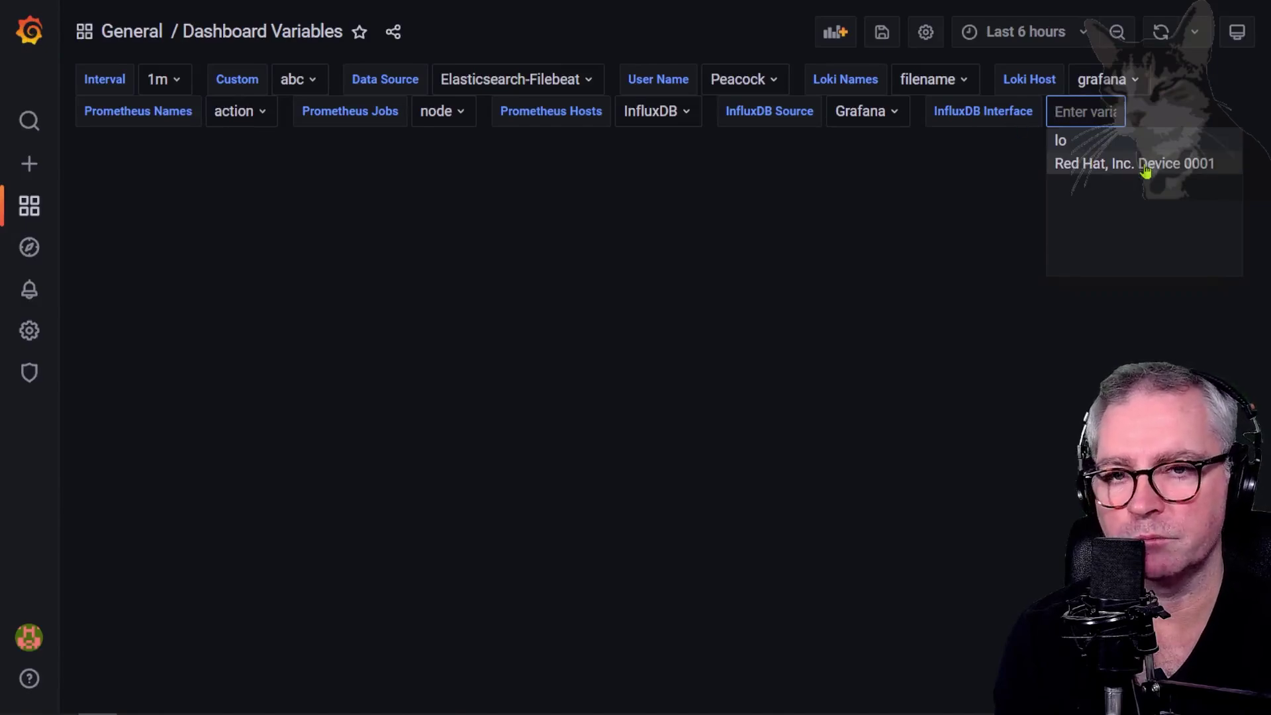
{"action": "left_click", "coordinate": [888, 113]}
{"action": "left_click", "coordinate": [866, 164]}
{"action": "left_click", "coordinate": [1076, 111]}
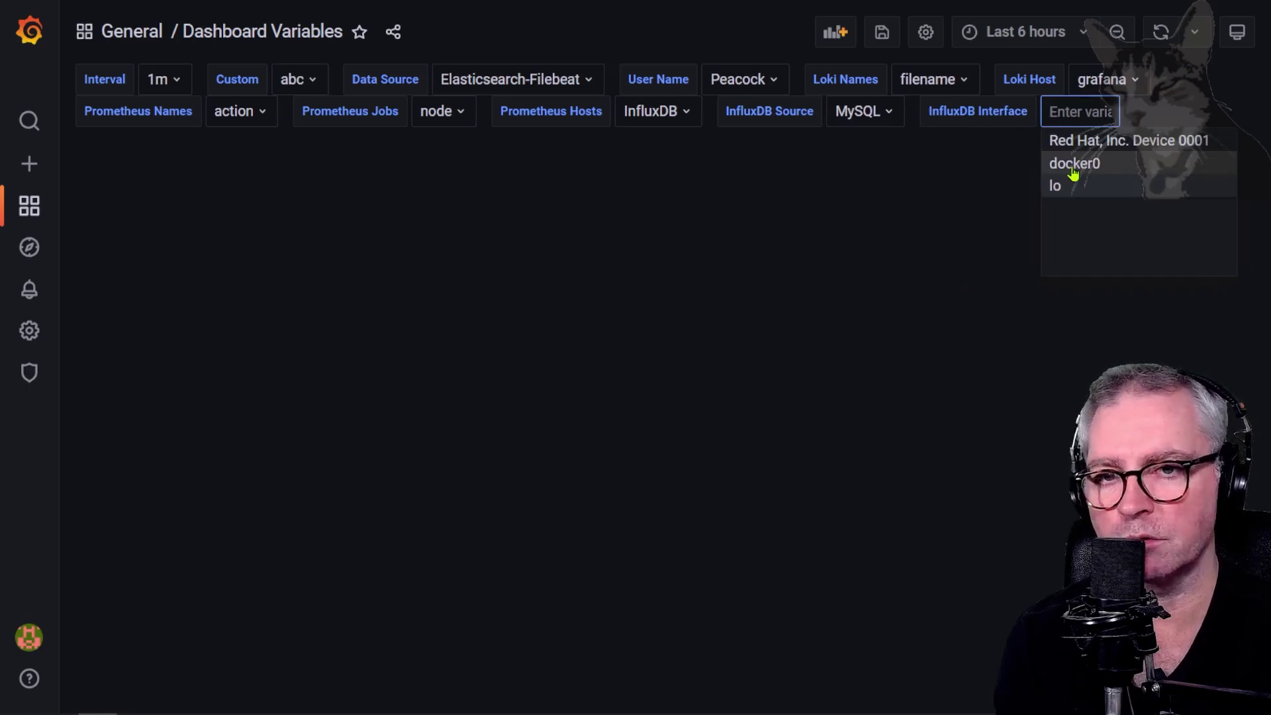
Step: Set InfluxDB Source to InfluxDB and check the choices offered by InfluxDB Interface
{"action": "left_click", "coordinate": [877, 117]}
{"action": "left_click", "coordinate": [908, 174]}
{"action": "left_click", "coordinate": [1079, 113]}
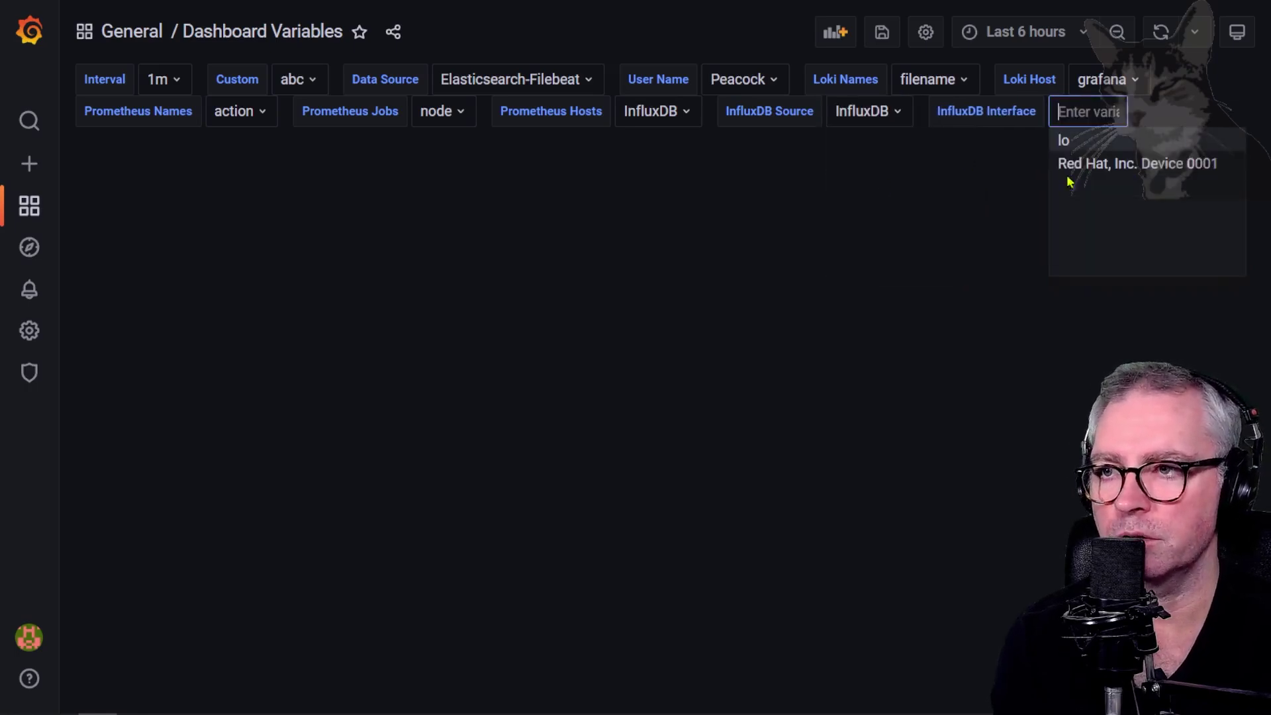
{"action": "left_click", "coordinate": [1081, 110]}
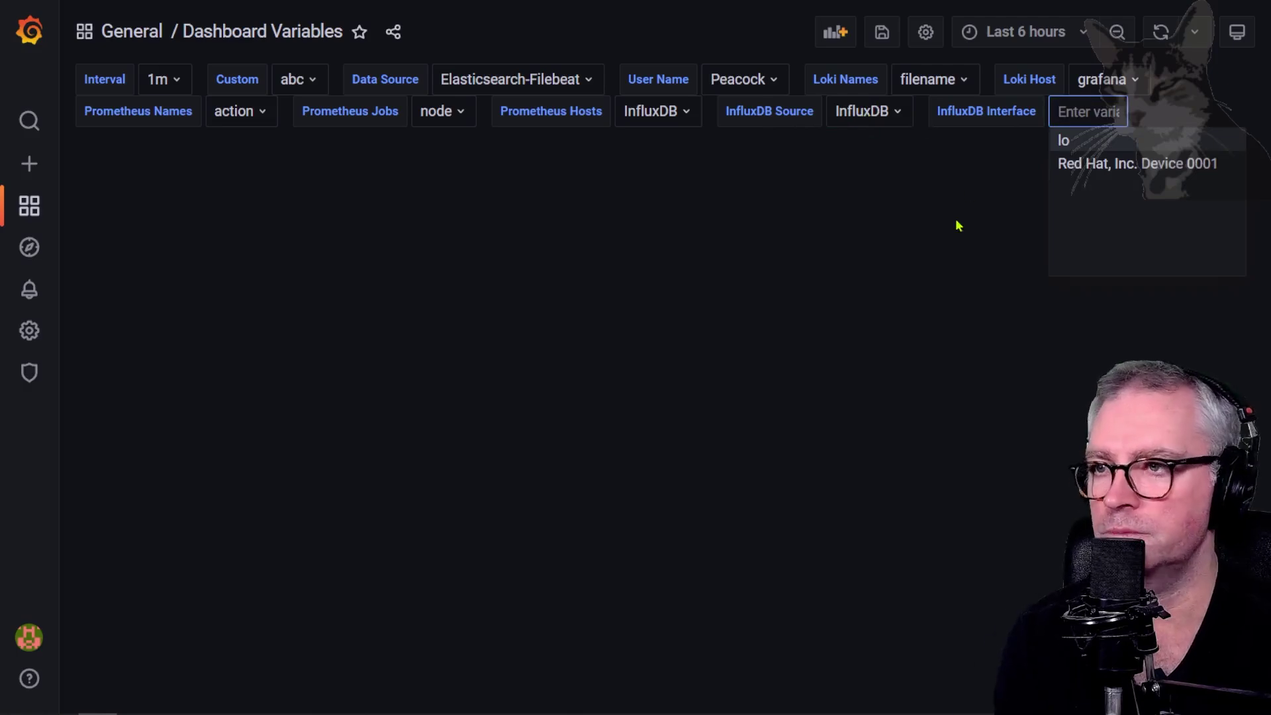
Step: Look up the zabbixHost variable's query settings in the documentation, and bring up the dashboard's variable list in Grafana
{"action": "left_click", "coordinate": [881, 32]}
{"action": "key", "text": "alt+Tab"}
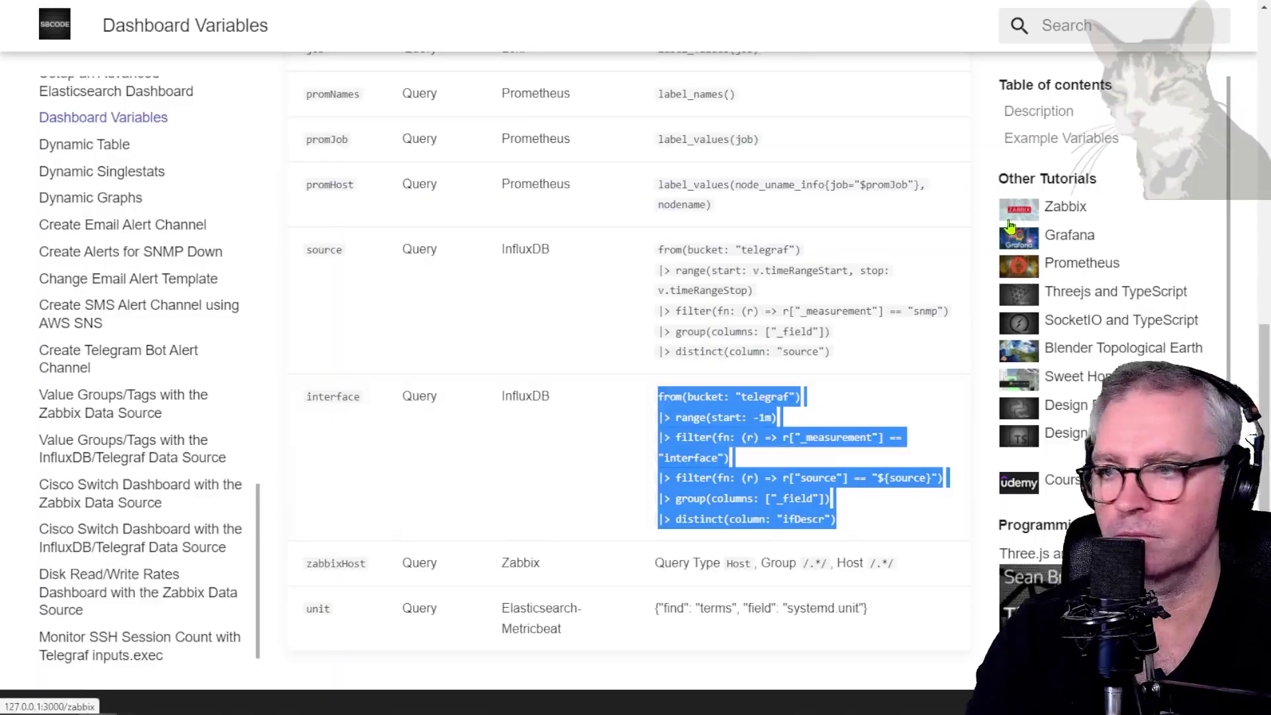
{"action": "scroll", "coordinate": [403, 434], "scroll_direction": "down", "scroll_amount": 2}
{"action": "double_click", "coordinate": [336, 455]}
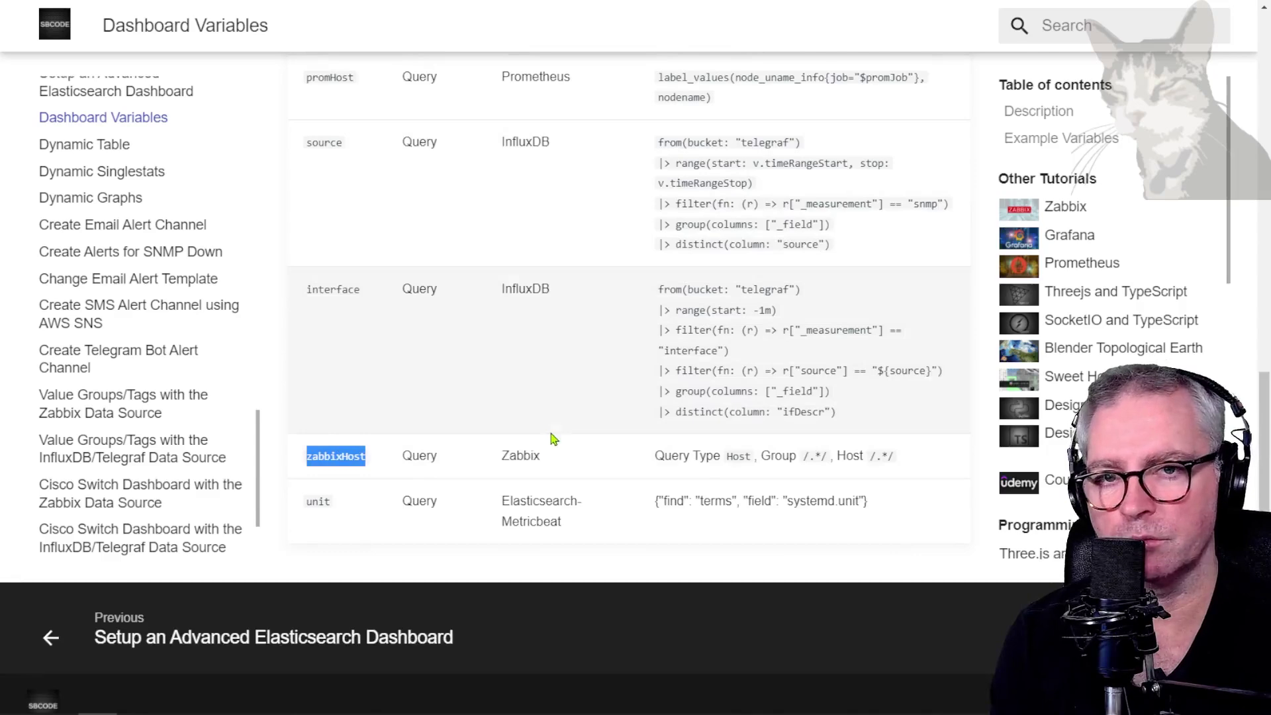
{"action": "left_click_drag", "start_coordinate": [937, 455], "coordinate": [635, 457]}
{"action": "key", "text": "alt+Tab"}
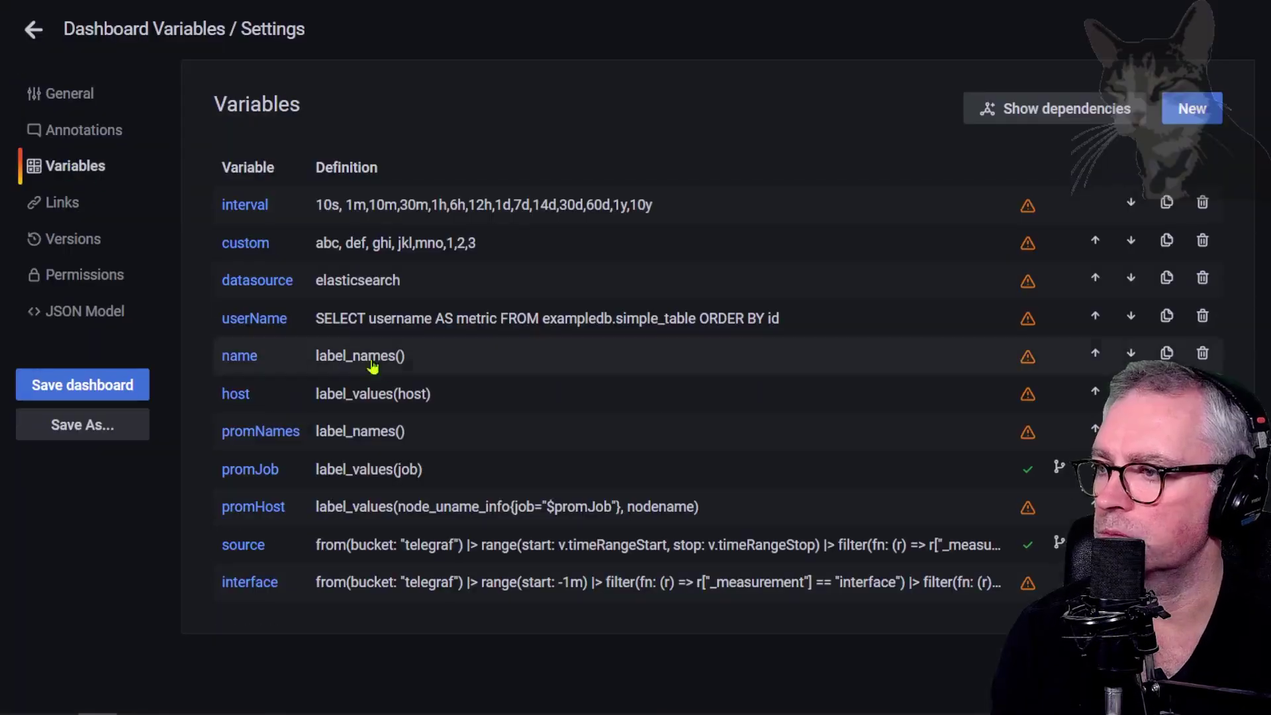
Step: Add a new query variable with Zabbix as its data source and preview its group values
{"action": "left_click", "coordinate": [1191, 108]}
{"action": "left_click", "coordinate": [562, 356]}
{"action": "left_click", "coordinate": [442, 662]}
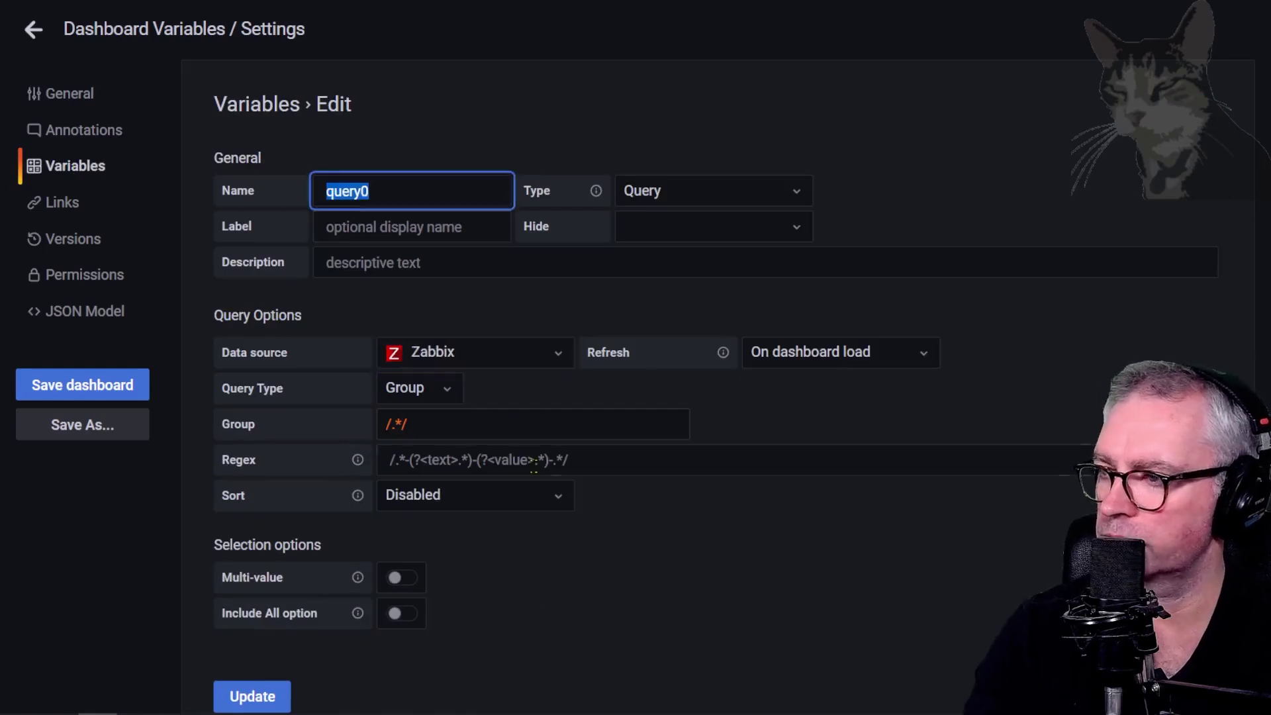
{"action": "scroll", "coordinate": [544, 587], "scroll_direction": "down", "scroll_amount": 2}
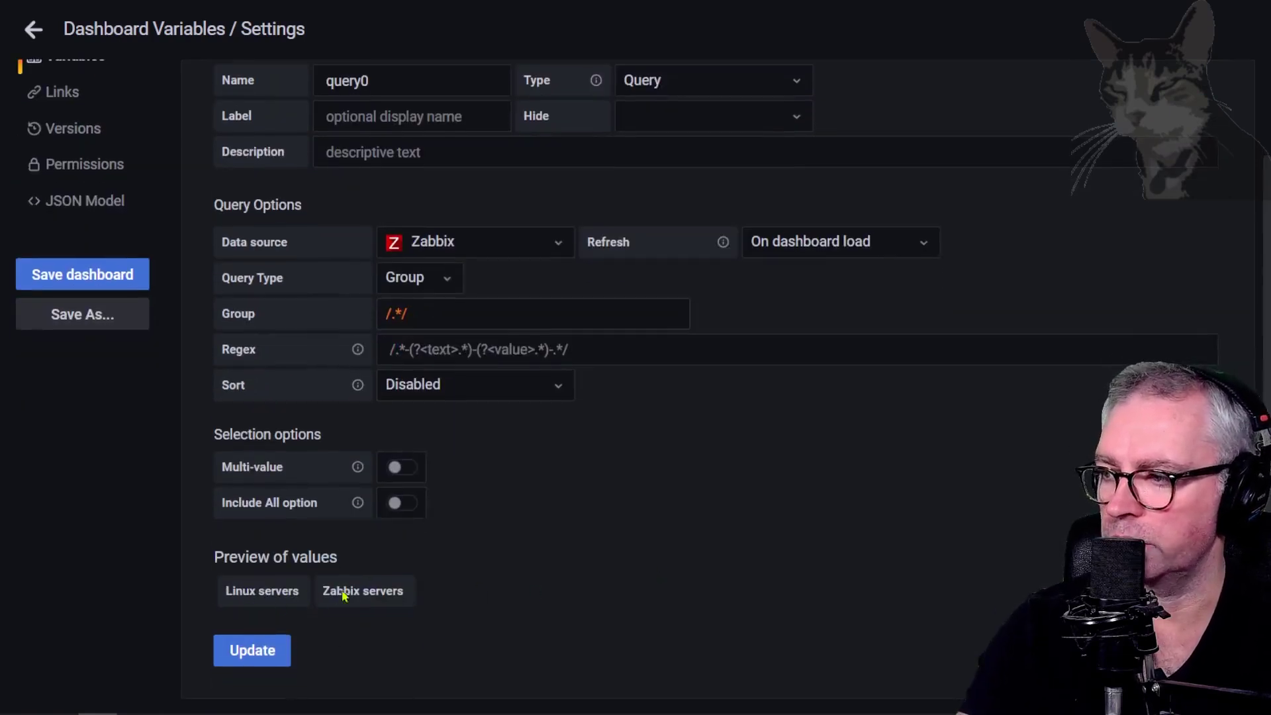
Step: Set the Zabbix query type to Host, copy the group pattern /.*/ into the host filter and preview the values
{"action": "left_click_drag", "start_coordinate": [442, 309], "coordinate": [352, 316]}
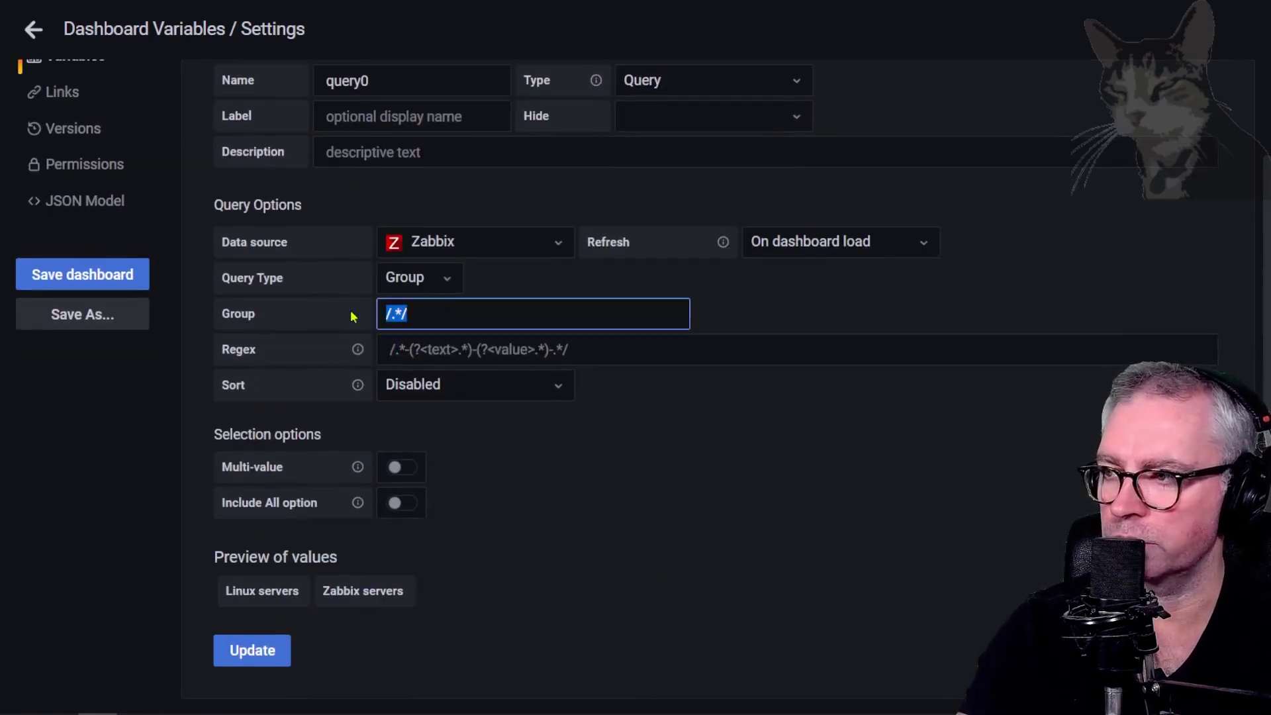
{"action": "left_click", "coordinate": [444, 279]}
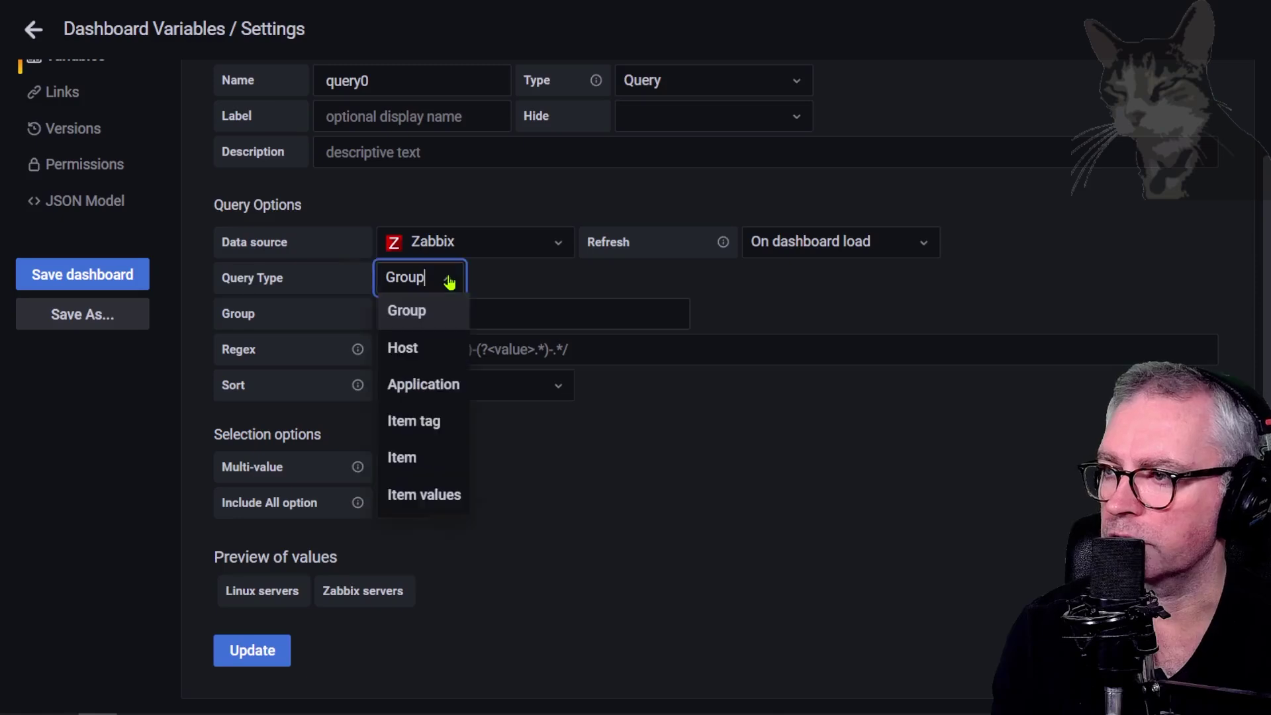
{"action": "left_click", "coordinate": [418, 341]}
{"action": "key", "text": "Tab"}
{"action": "key", "text": "ctrl+c"}
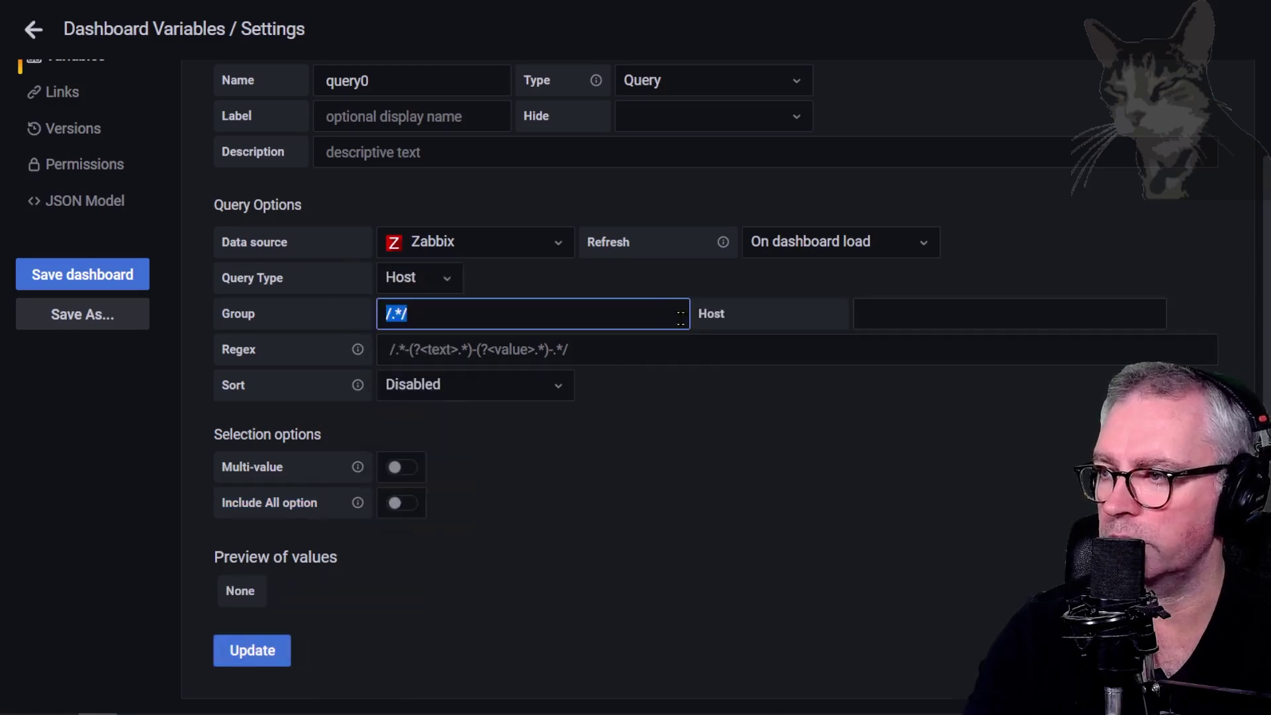
{"action": "left_click", "coordinate": [939, 321]}
{"action": "key", "text": "ctrl+v"}
{"action": "left_click", "coordinate": [832, 415]}
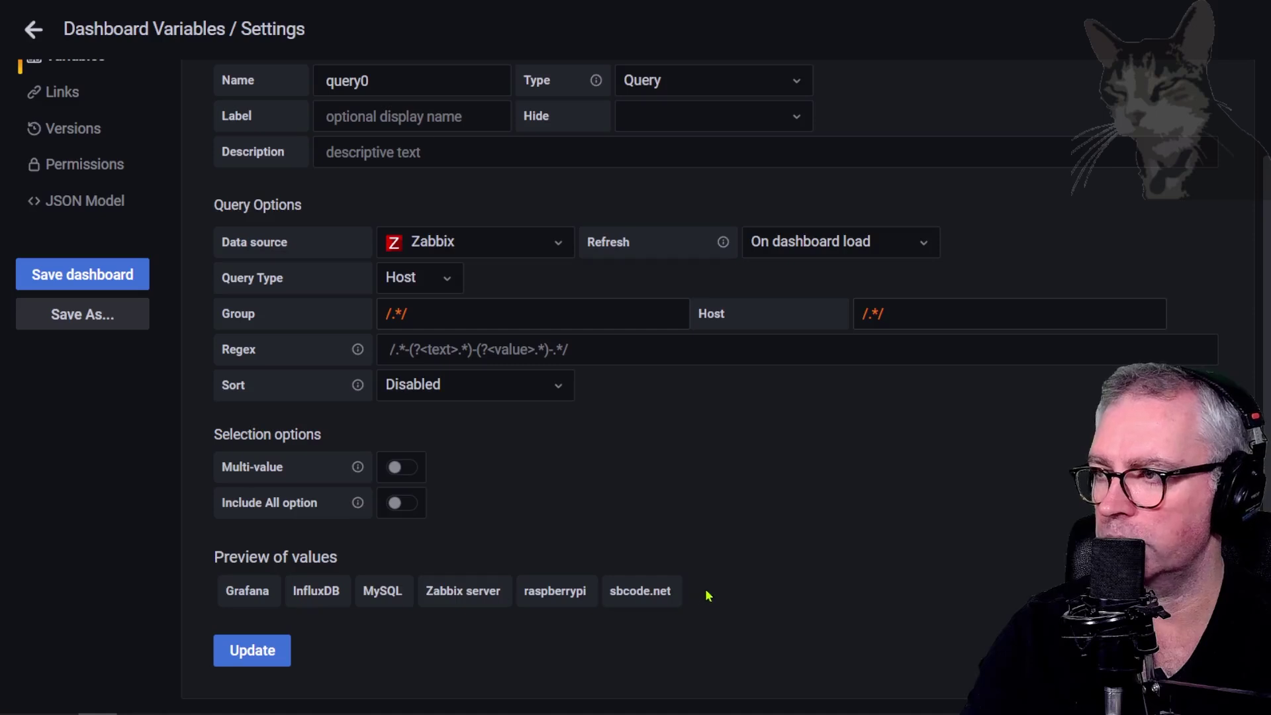
Step: Name the Zabbix query variable zabbixHost
{"action": "scroll", "coordinate": [728, 544], "scroll_direction": "up", "scroll_amount": 2}
{"action": "double_click", "coordinate": [347, 190]}
{"action": "type", "text": "h"}
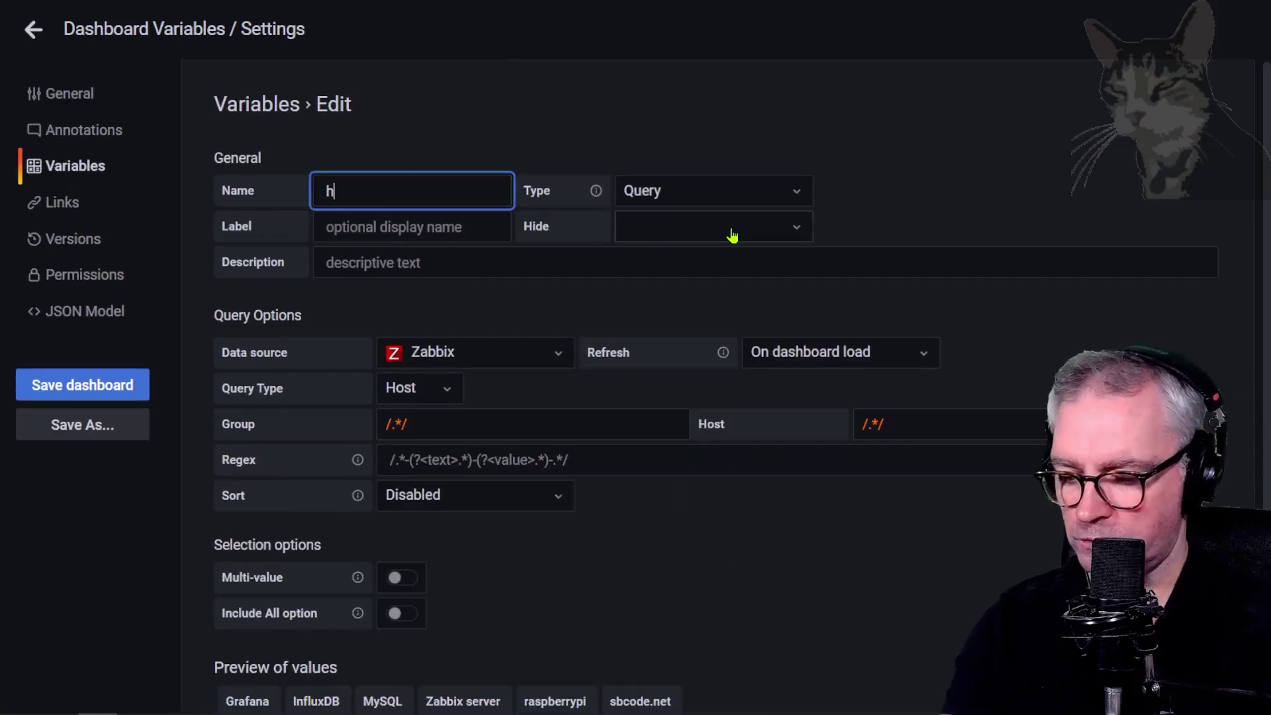
{"action": "type", "text": "ost"}
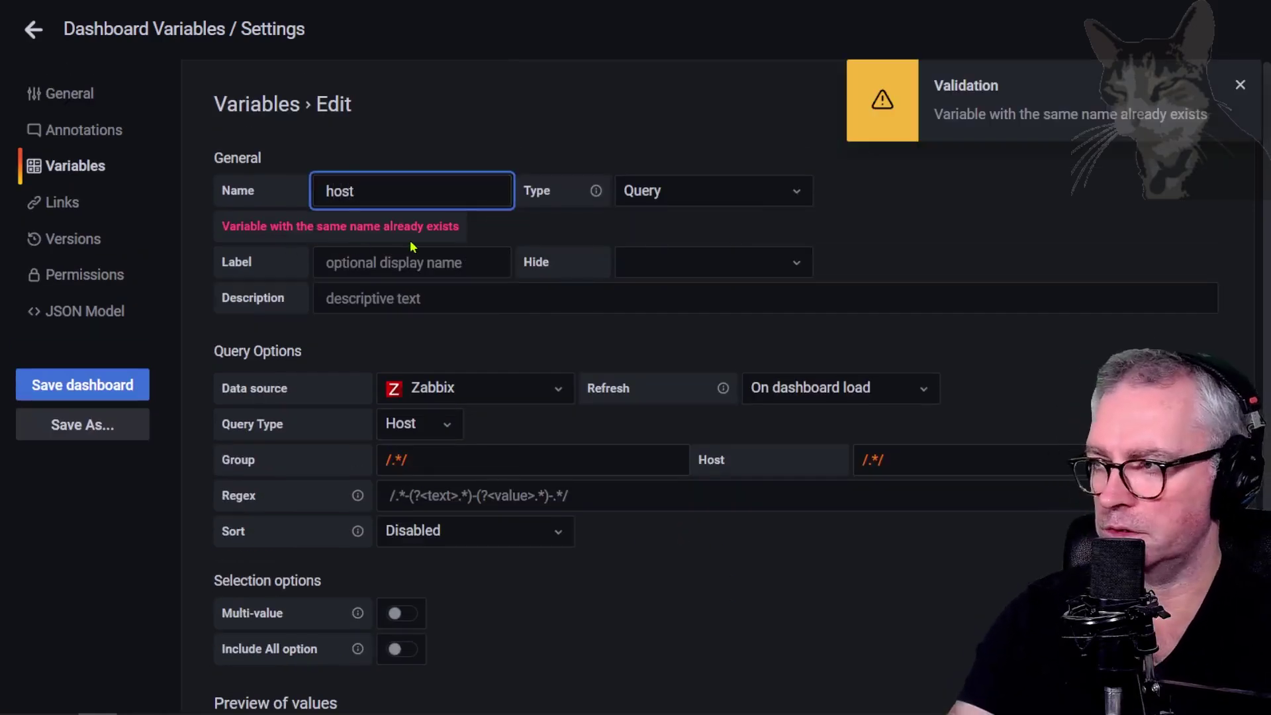
{"action": "key", "text": "Home"}
{"action": "type", "text": "zabbixH"}
{"action": "key", "text": "Delete"}
{"action": "key", "text": "Delete"}
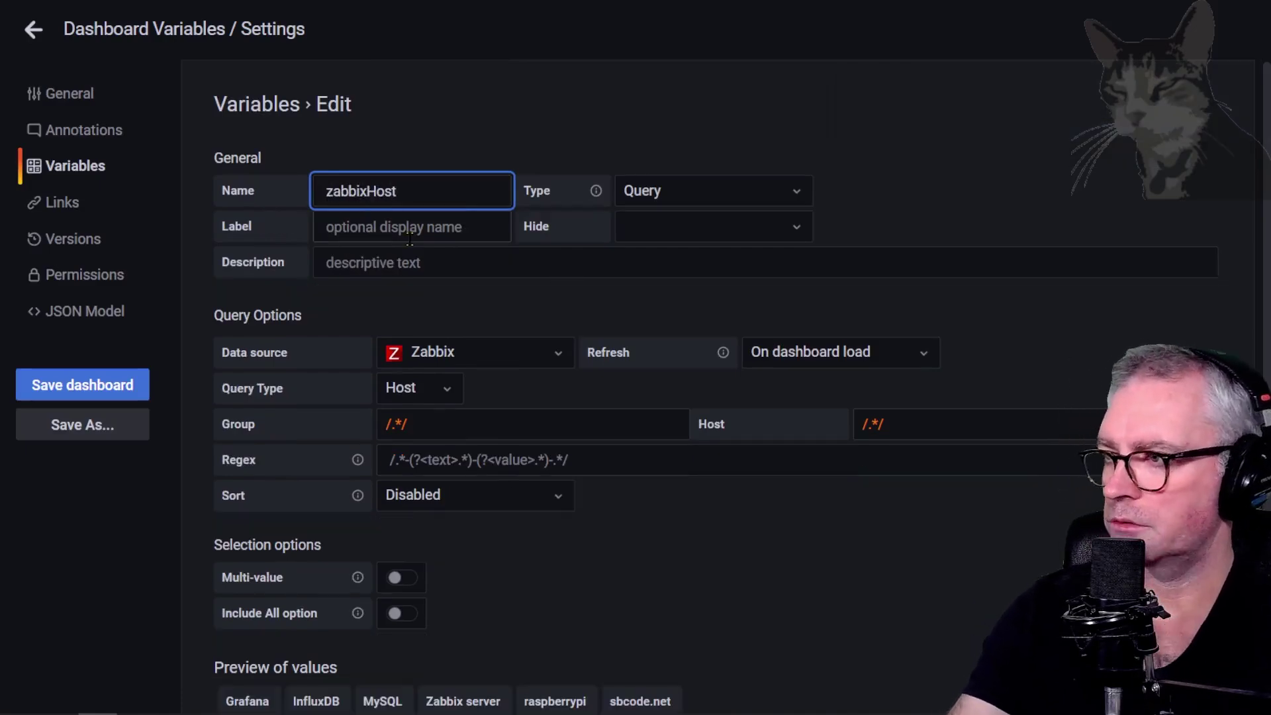
Step: Label the zabbixHost variable "Zabbix Host" and update it
{"action": "left_click", "coordinate": [341, 233]}
{"action": "type", "text": "Zabbix Host"}
{"action": "left_click", "coordinate": [808, 574]}
{"action": "scroll", "coordinate": [728, 583], "scroll_direction": "down", "scroll_amount": 2}
{"action": "left_click", "coordinate": [254, 662]}
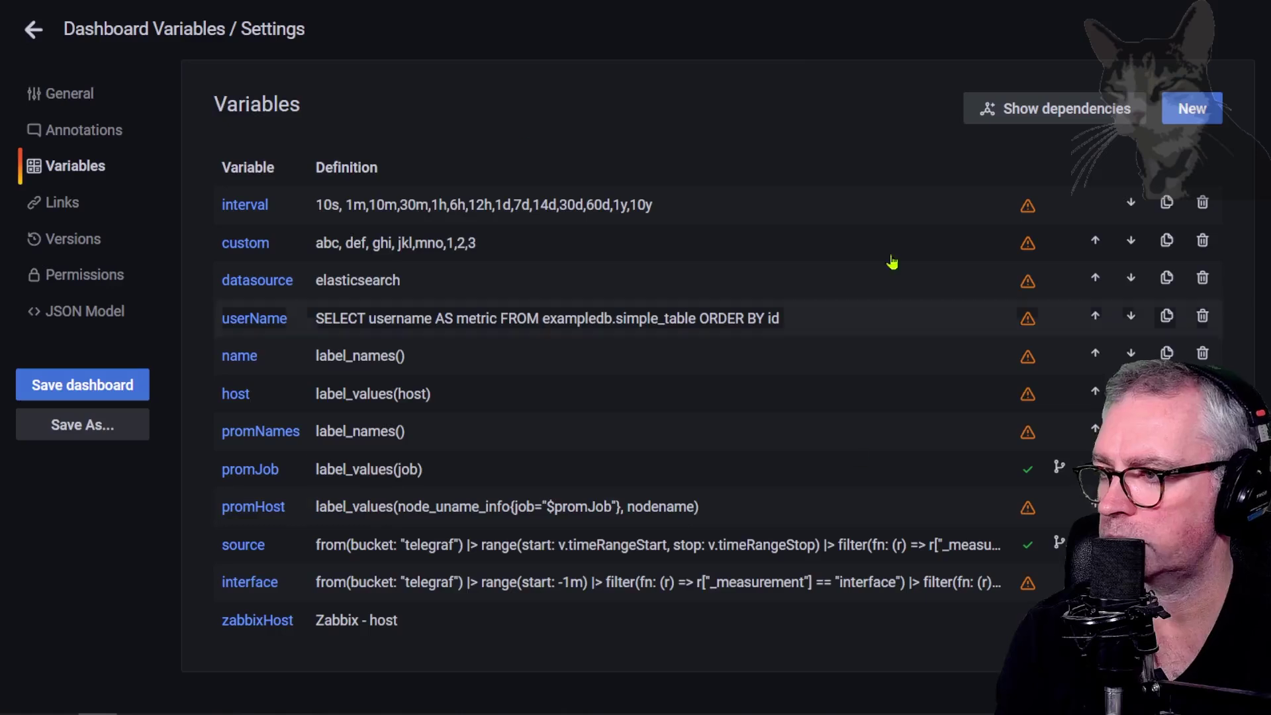
Step: Return to the dashboard and test the Zabbix Host choices, selecting InfluxDB and finally Zabbix server
{"action": "key", "text": "Escape"}
{"action": "left_click", "coordinate": [197, 142]}
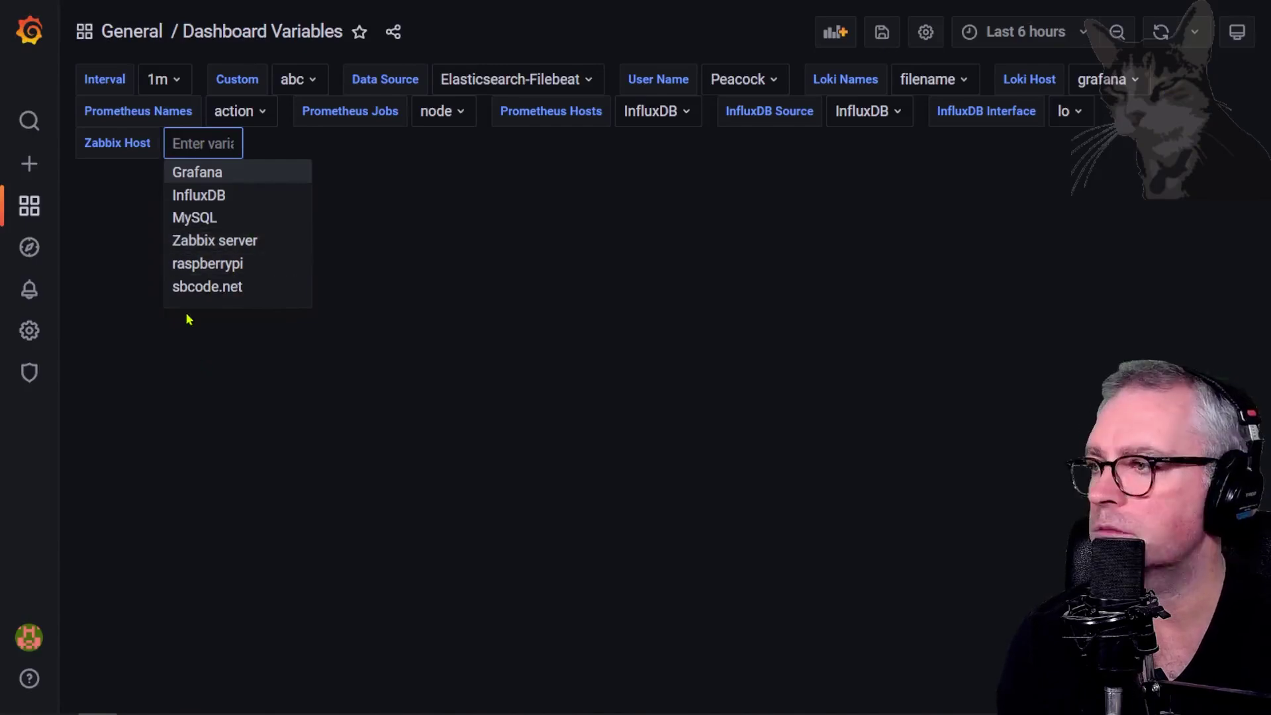
{"action": "left_click", "coordinate": [208, 194]}
{"action": "left_click", "coordinate": [209, 153]}
{"action": "left_click", "coordinate": [272, 236]}
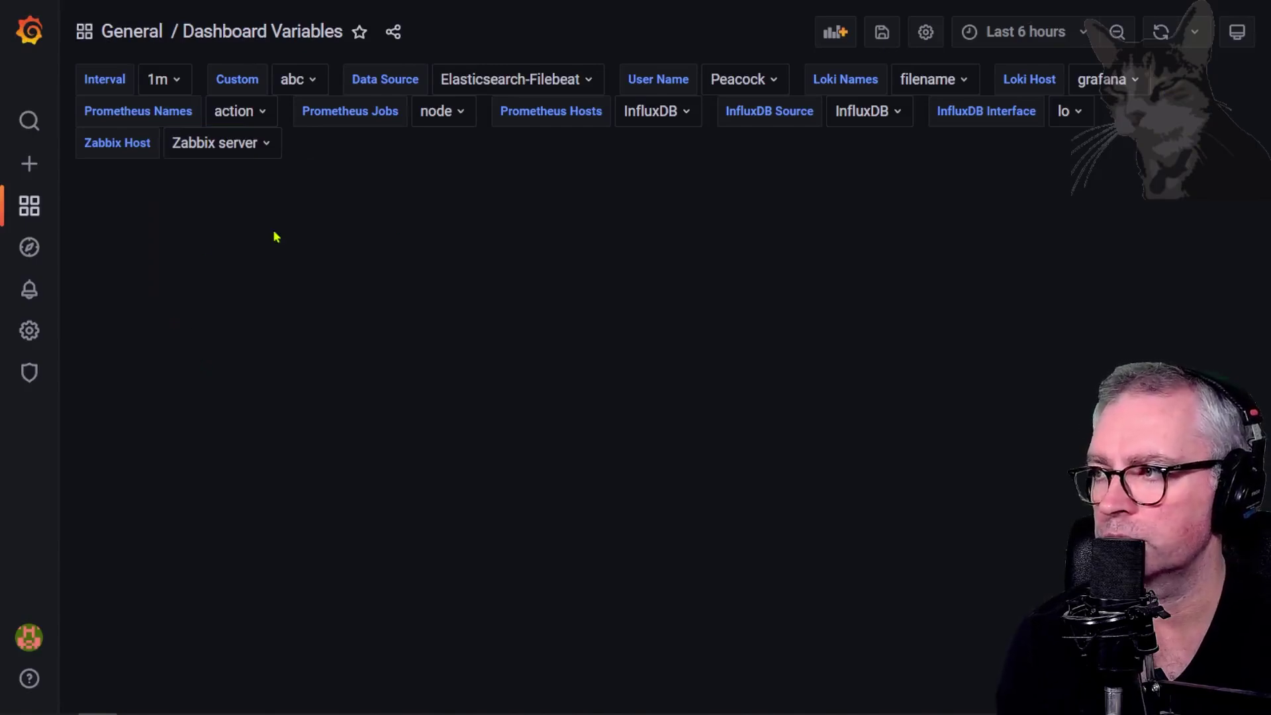
Step: Switch to the documentation, copy the unit variable's systemd.unit query and check its Elasticsearch-Metricbeat data source
{"action": "key", "text": "alt+Tab"}
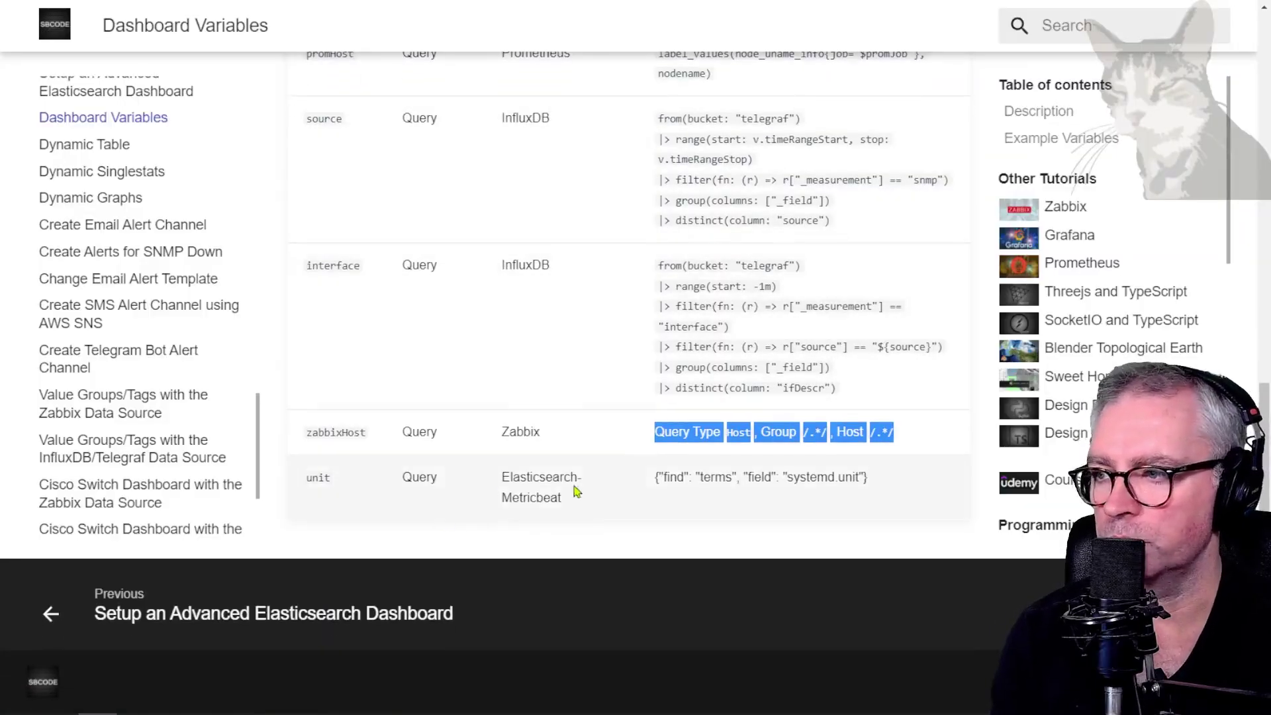
{"action": "double_click", "coordinate": [558, 488]}
{"action": "left_click_drag", "start_coordinate": [655, 476], "coordinate": [908, 488]}
{"action": "key", "text": "ctrl+c"}
{"action": "double_click", "coordinate": [523, 498]}
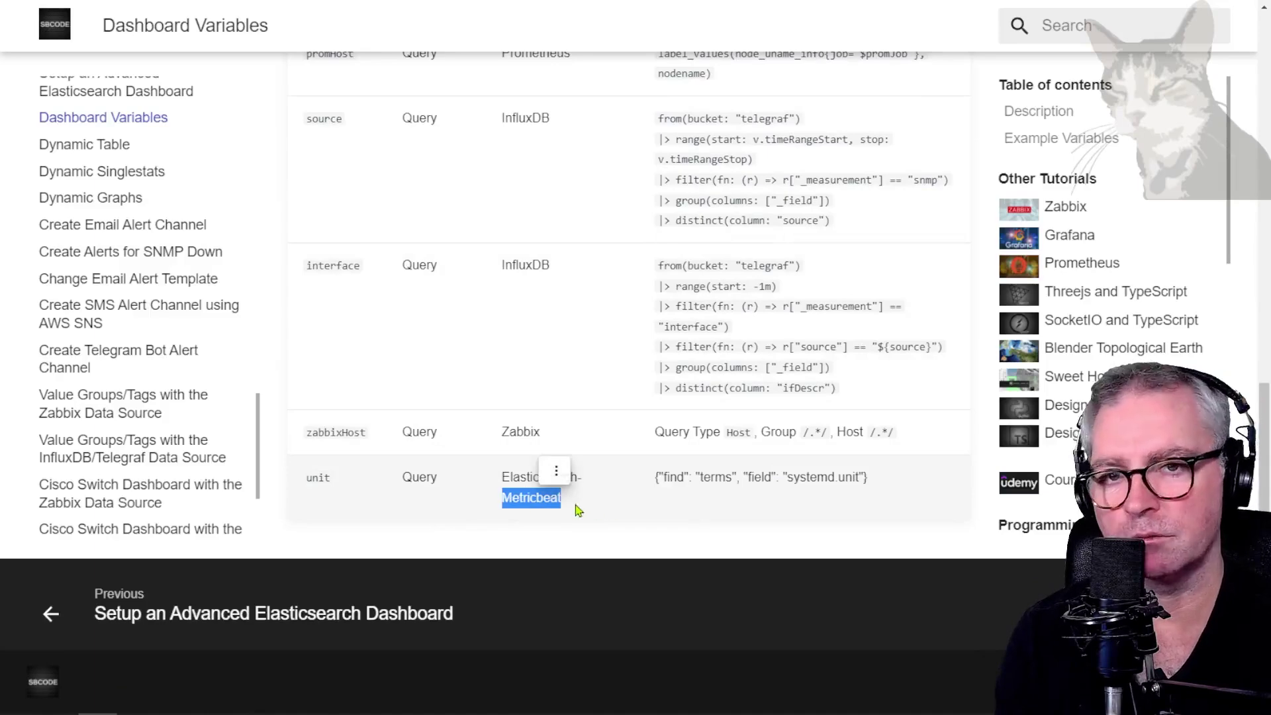
Step: Check the systemd.unit field in the unit variable's documented query
{"action": "left_click", "coordinate": [555, 470]}
{"action": "left_click", "coordinate": [576, 471]}
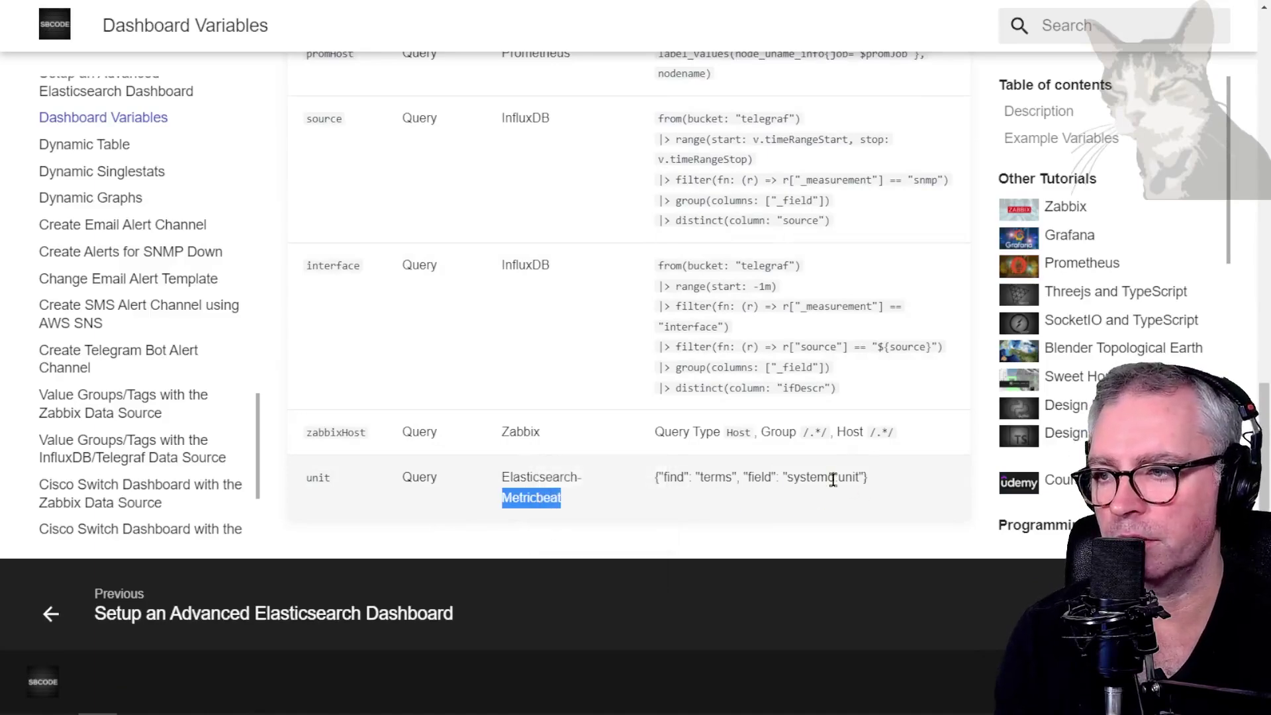
{"action": "left_click", "coordinate": [840, 479]}
{"action": "left_click_drag", "start_coordinate": [864, 478], "coordinate": [782, 478]}
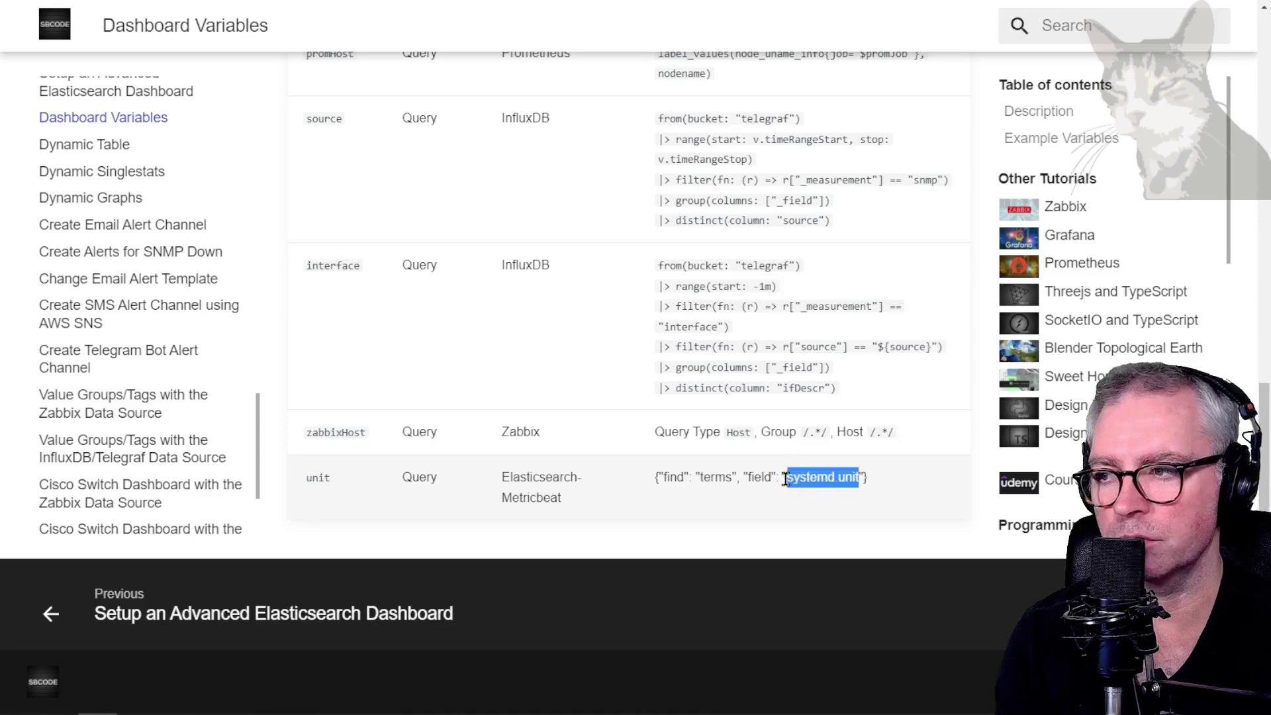
Step: Switch back to Grafana and add a new query variable named unit in the dashboard's settings
{"action": "key", "text": "alt+Tab"}
{"action": "left_click", "coordinate": [925, 31]}
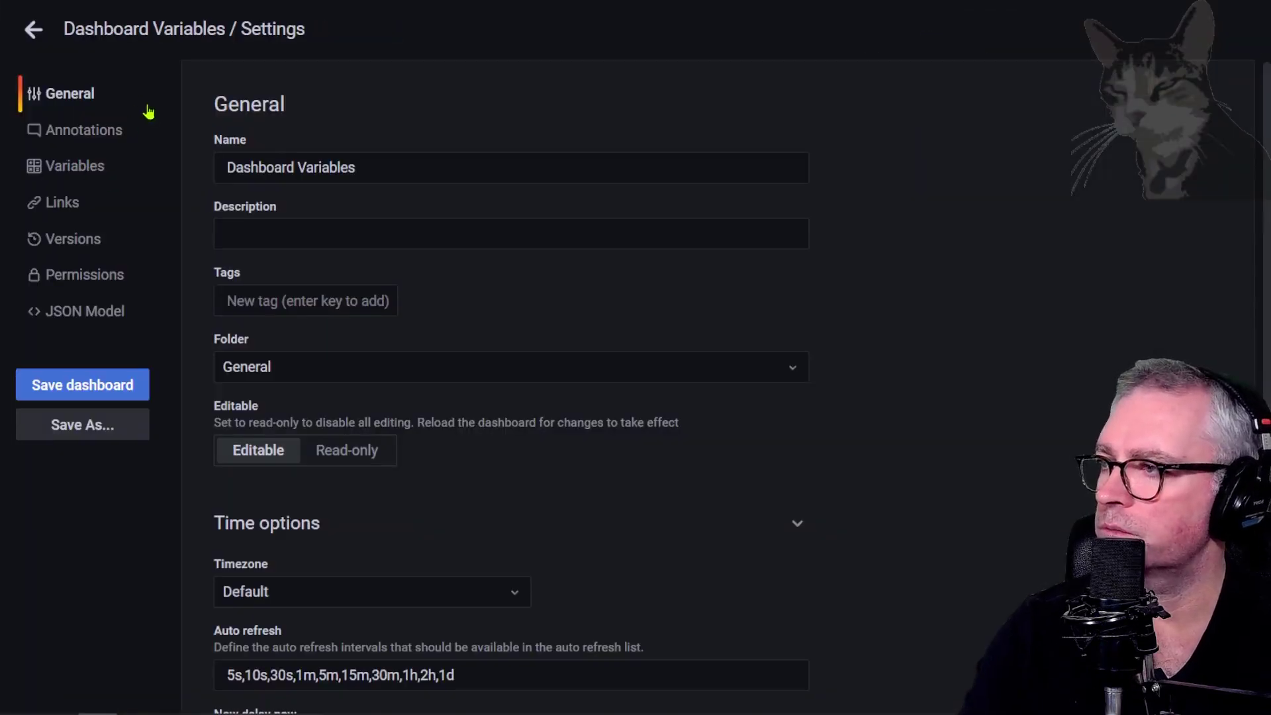
{"action": "left_click", "coordinate": [75, 171]}
{"action": "left_click", "coordinate": [1188, 108]}
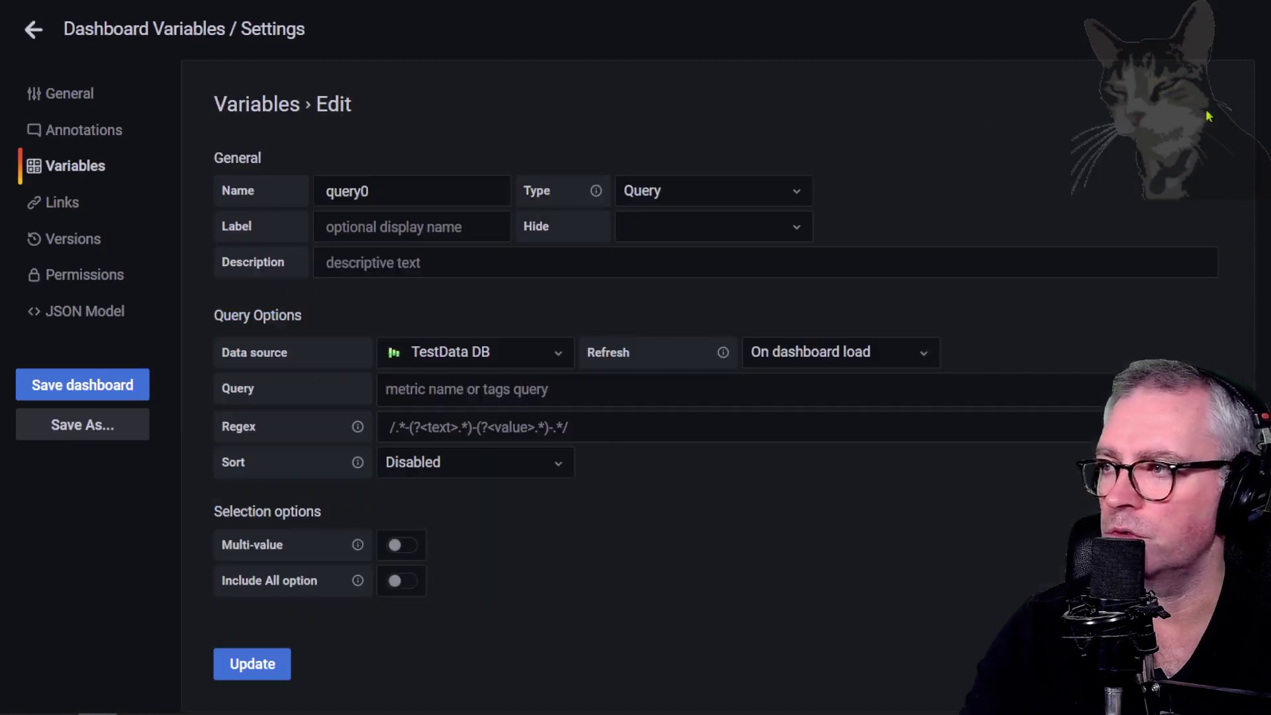
{"action": "type", "text": "unit"}
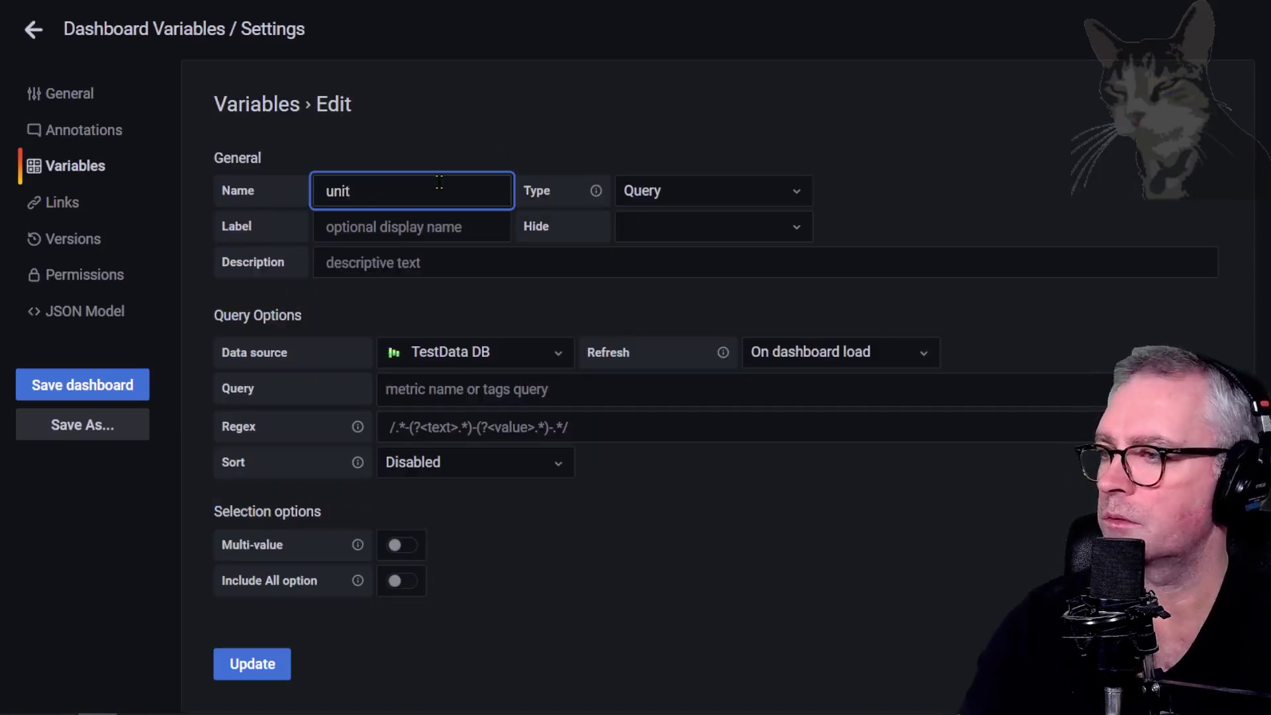
{"action": "left_click", "coordinate": [935, 218]}
Step: Set the unit variable's data source to Elasticsearch-Metricbeat and its query to {"find": "terms", "field": "systemd.unit"}
{"action": "left_click", "coordinate": [536, 352]}
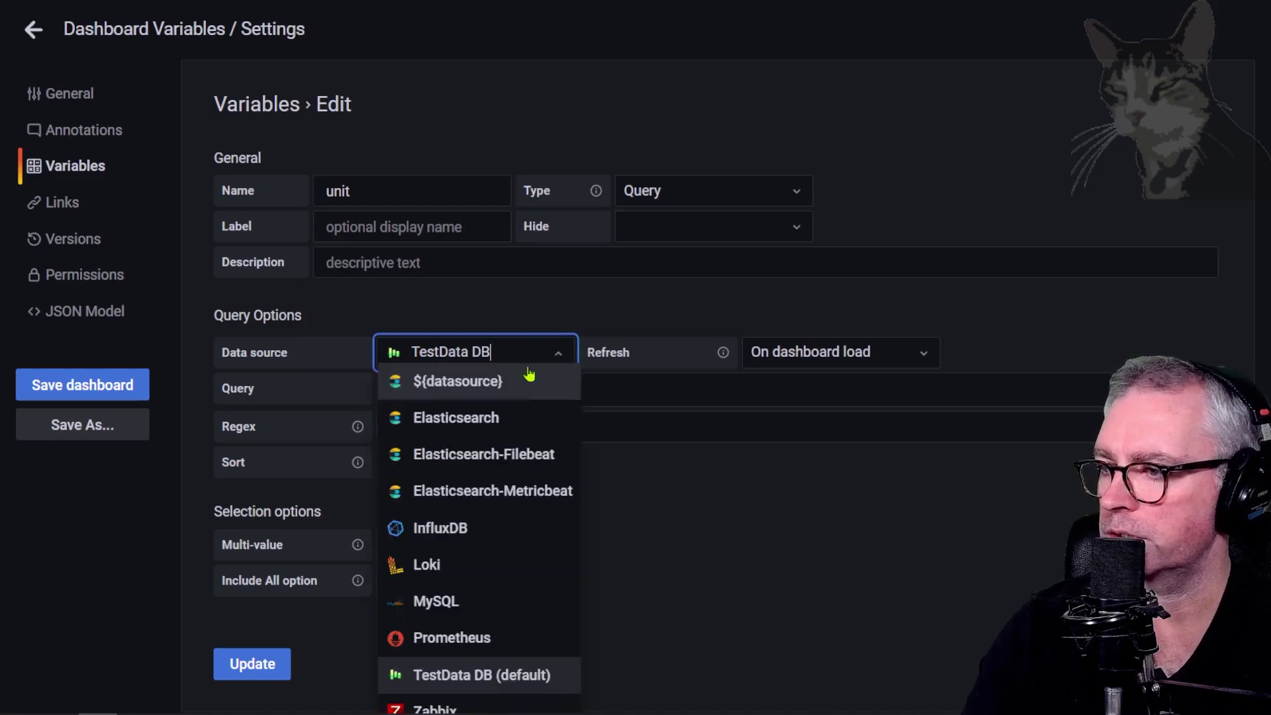
{"action": "left_click", "coordinate": [514, 489]}
{"action": "left_click", "coordinate": [398, 388]}
{"action": "key", "text": "ctrl+v"}
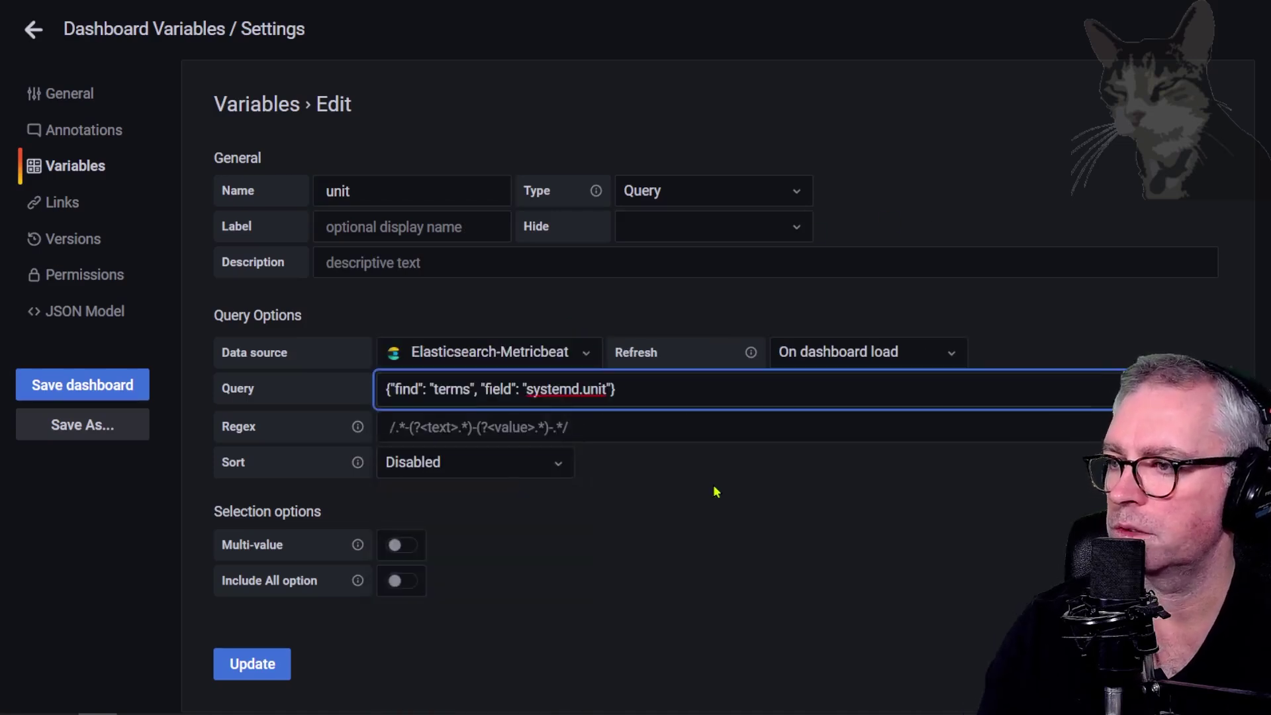
{"action": "left_click", "coordinate": [666, 503]}
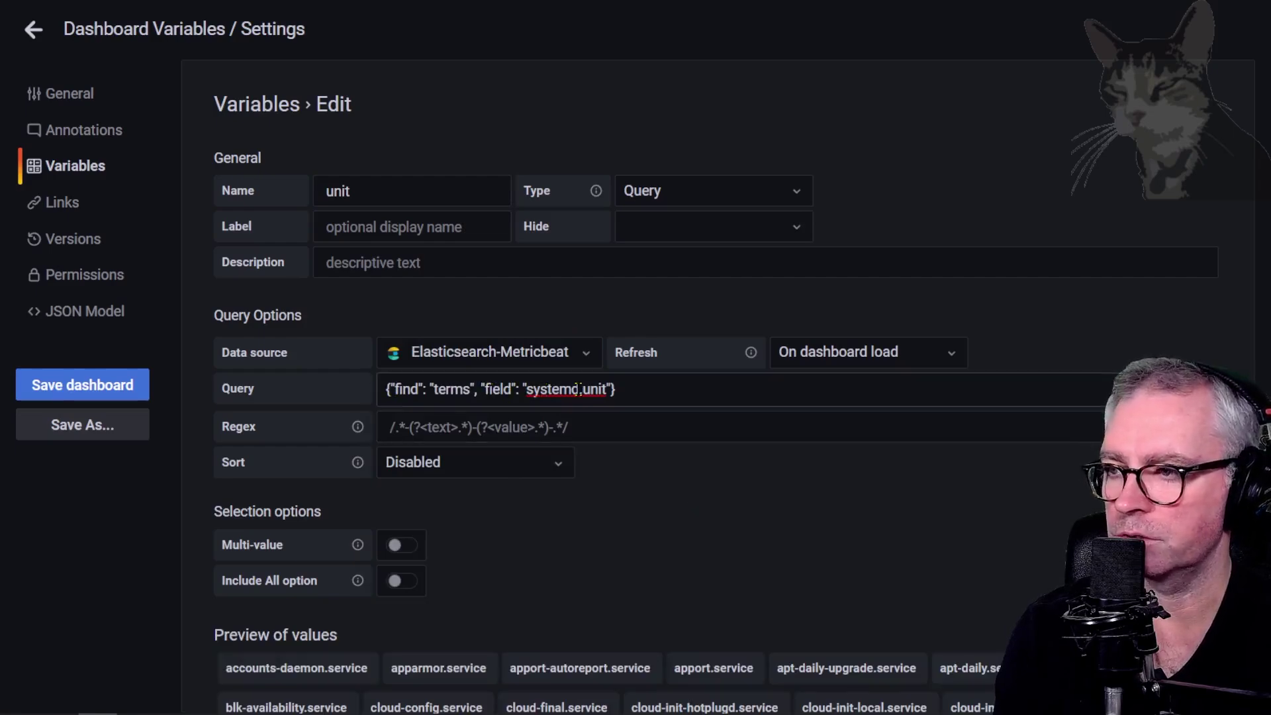
Step: Try host.name as the field in the unit variable's query and preview its values
{"action": "scroll", "coordinate": [655, 418], "scroll_direction": "down", "scroll_amount": 3}
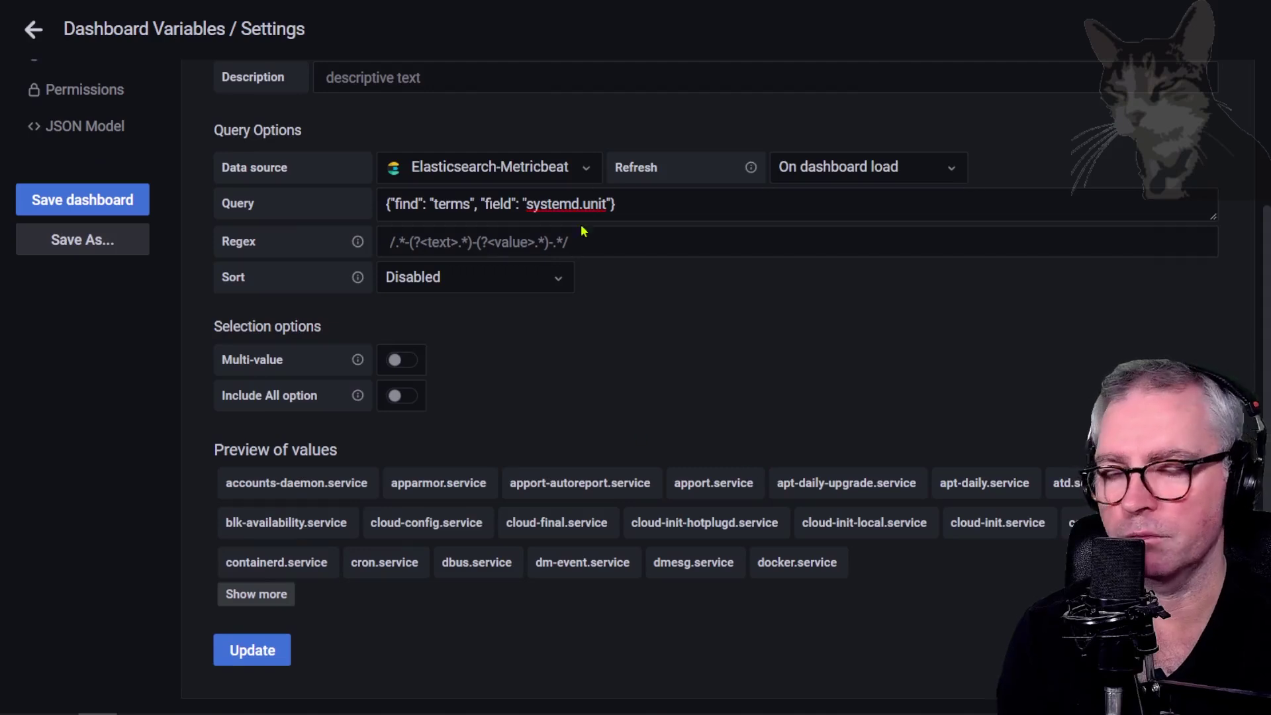
{"action": "double_click", "coordinate": [546, 203]}
{"action": "type", "text": "host"}
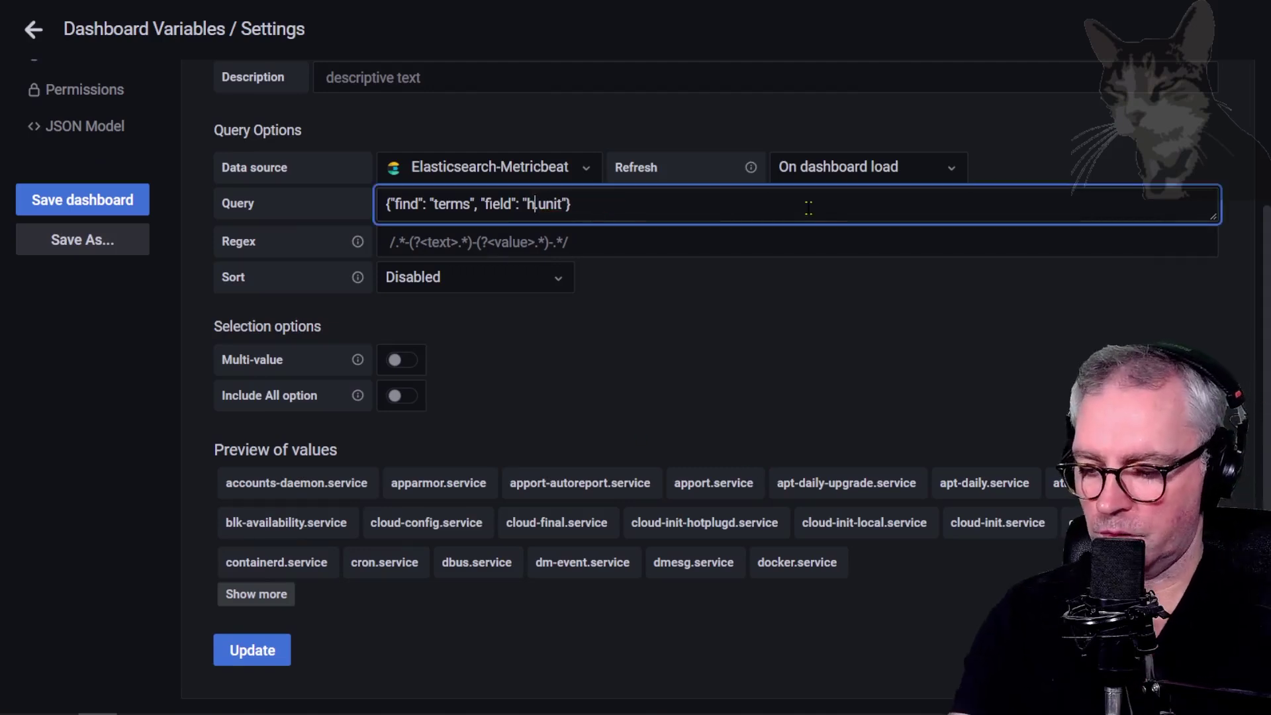
{"action": "type", "text": ".name"}
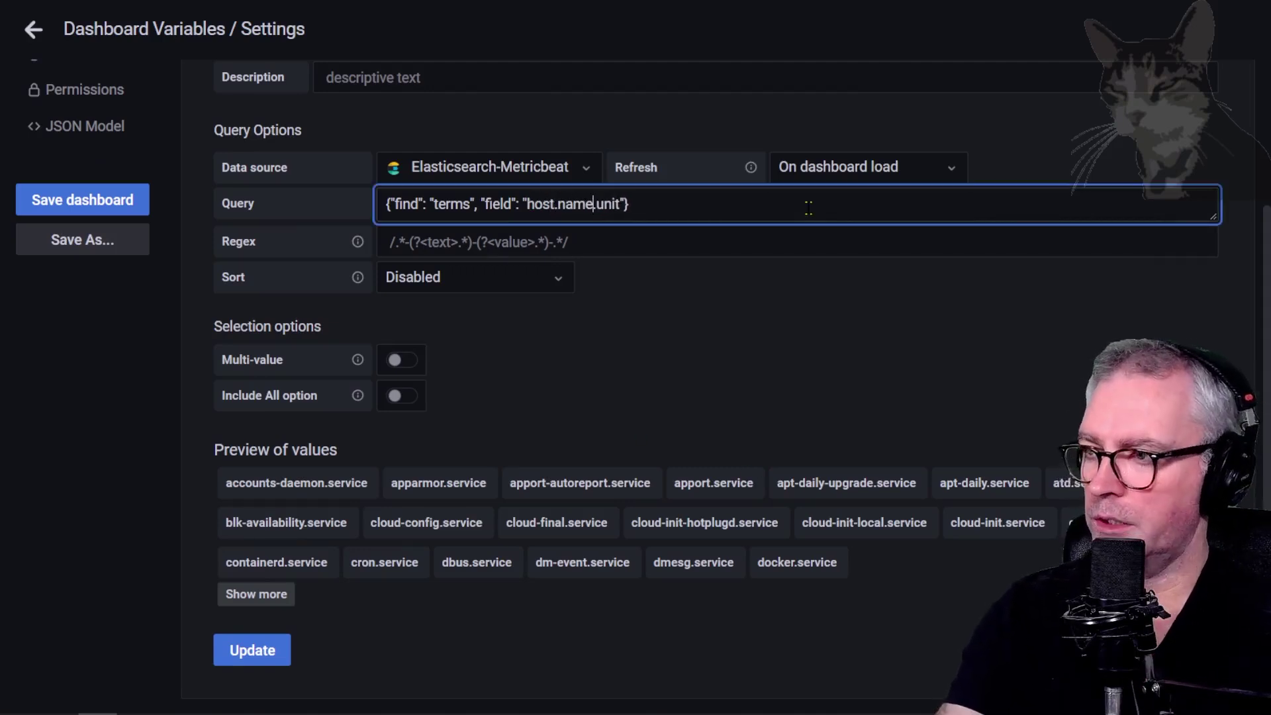
{"action": "key", "text": "Delete"}
{"action": "key", "text": "Delete"}
{"action": "key", "text": "Delete"}
{"action": "key", "text": "Delete"}
{"action": "key", "text": "Delete"}
{"action": "left_click", "coordinate": [692, 339]}
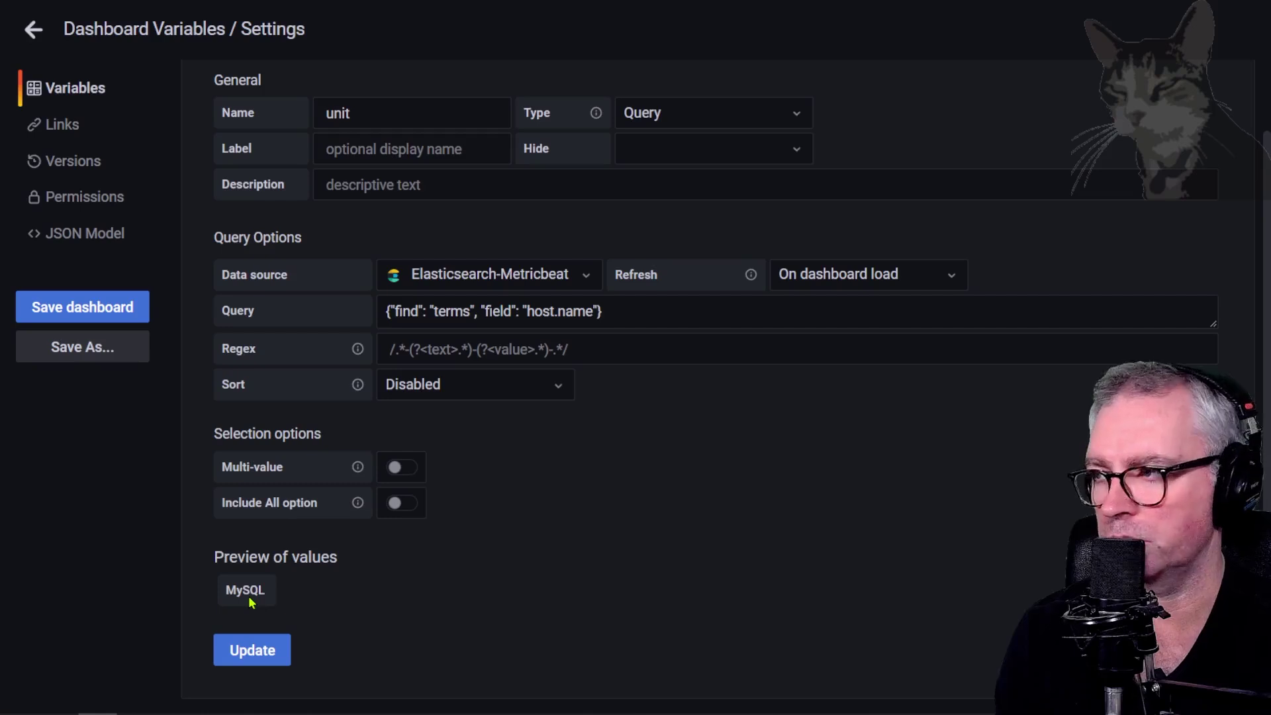
Step: Restore the query to {"find": "terms", "field": "systemd.unit"}, preview more values and update the unit variable
{"action": "triple_click", "coordinate": [575, 312]}
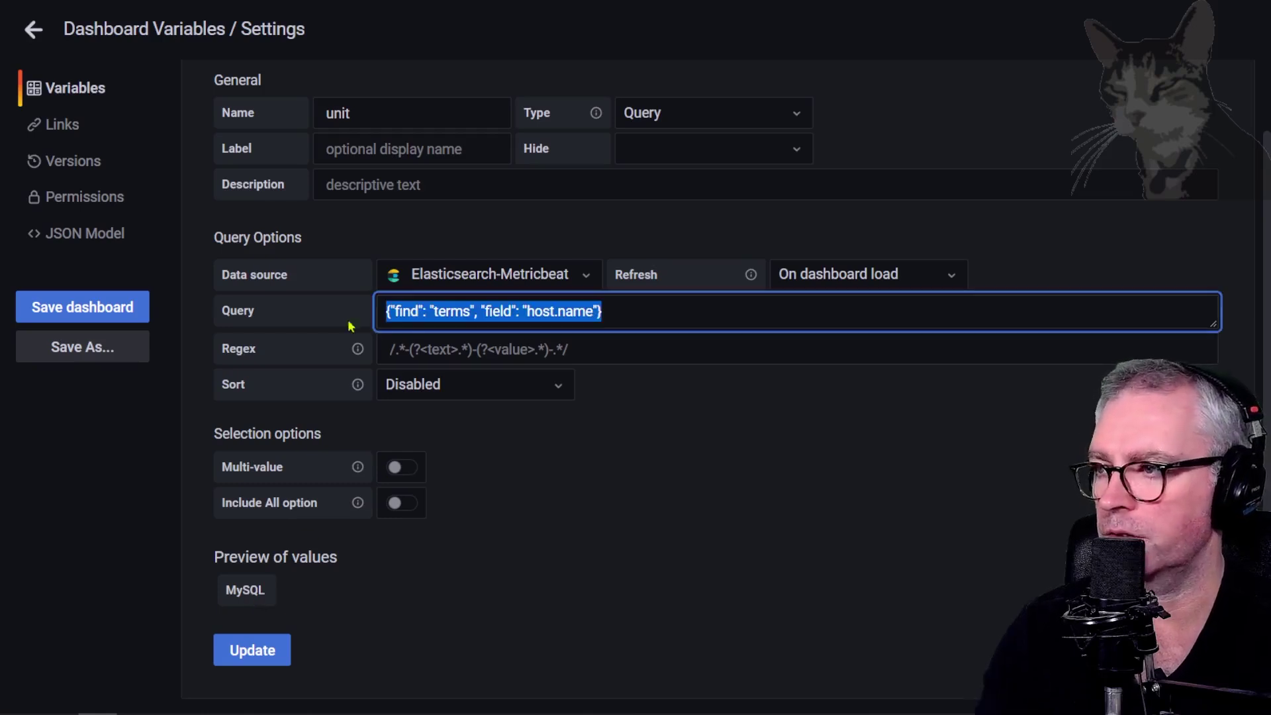
{"action": "key", "text": "ctrl+v"}
{"action": "left_click", "coordinate": [702, 433]}
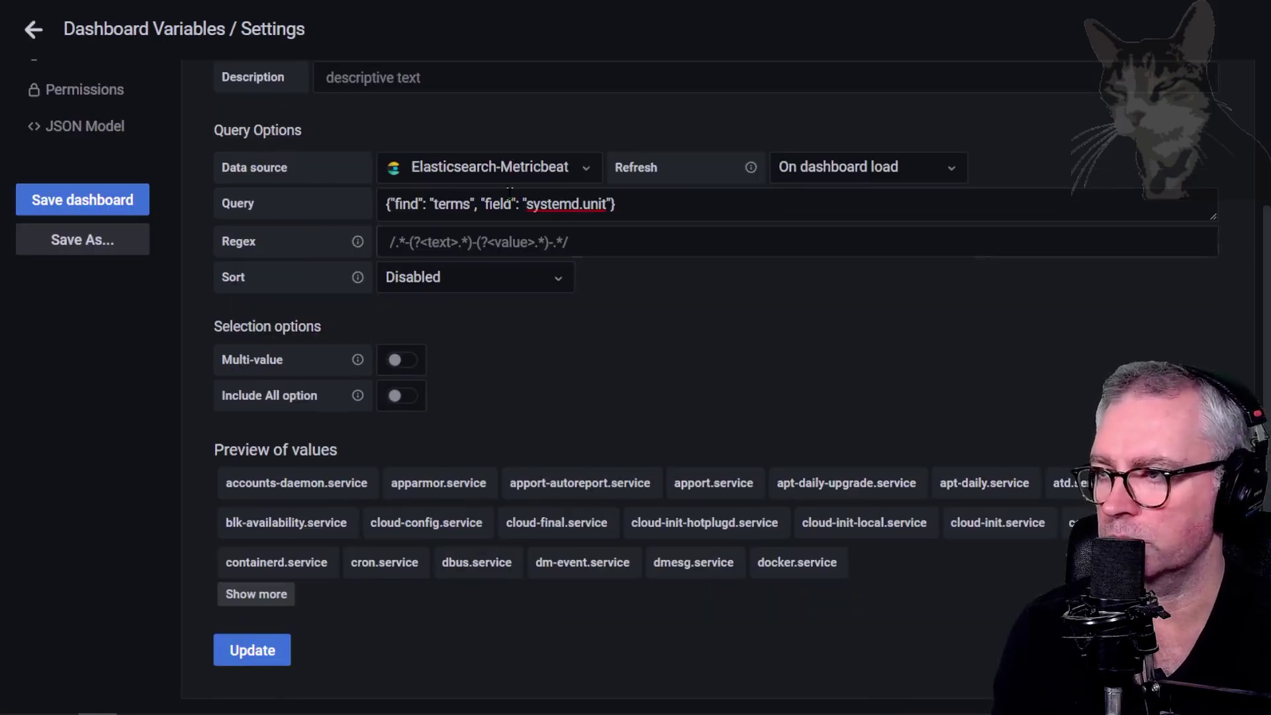
{"action": "left_click", "coordinate": [269, 594]}
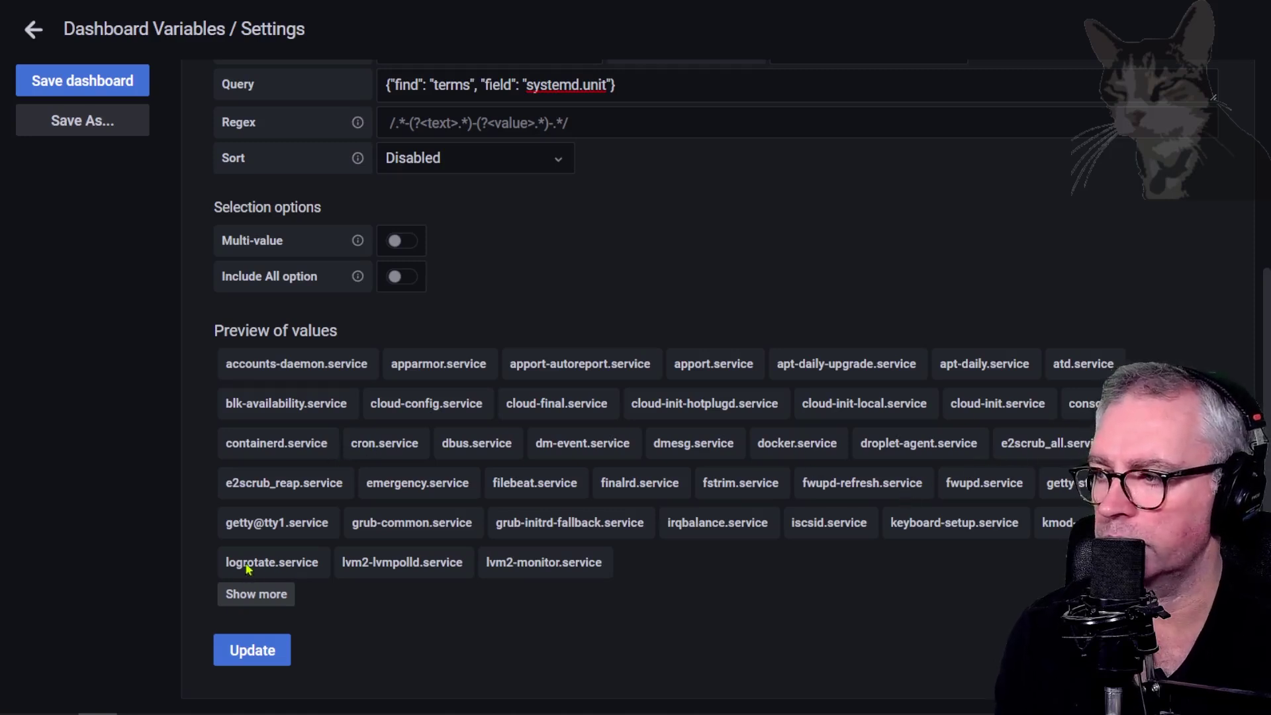
{"action": "left_click", "coordinate": [252, 649]}
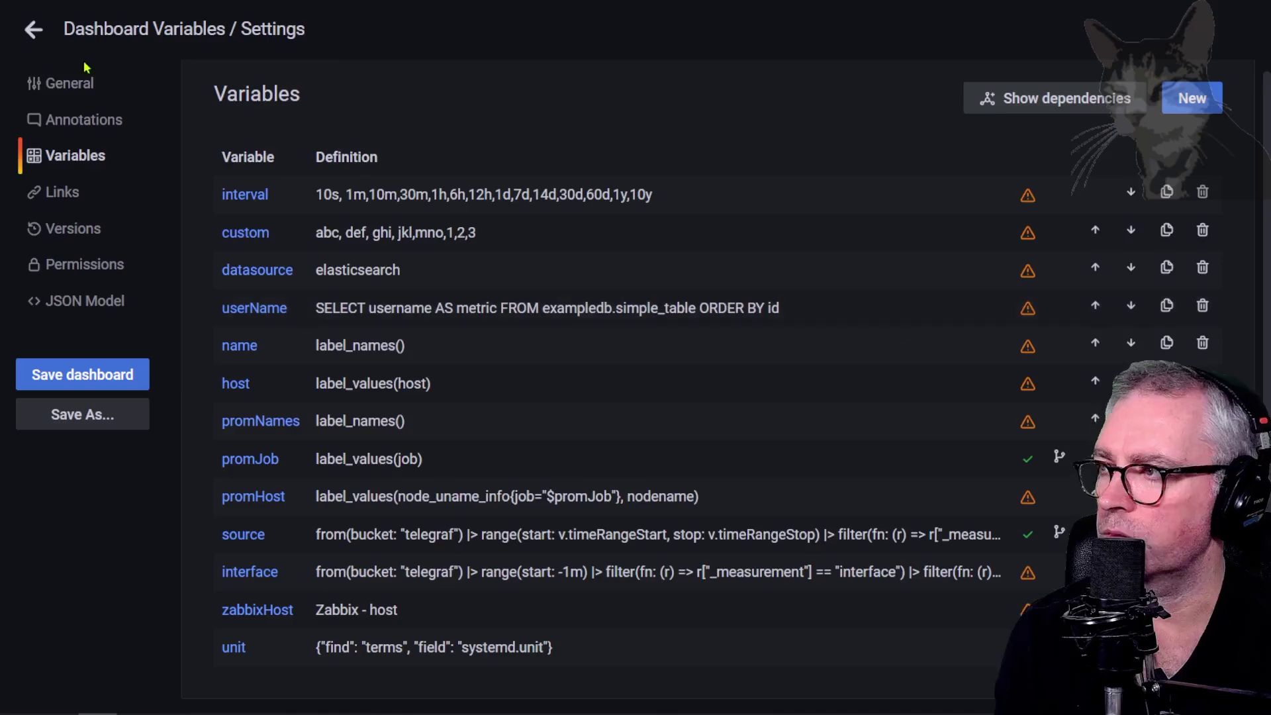
Step: Return to the dashboard and browse the unit variable's choices, keeping the current selection
{"action": "left_click", "coordinate": [34, 30]}
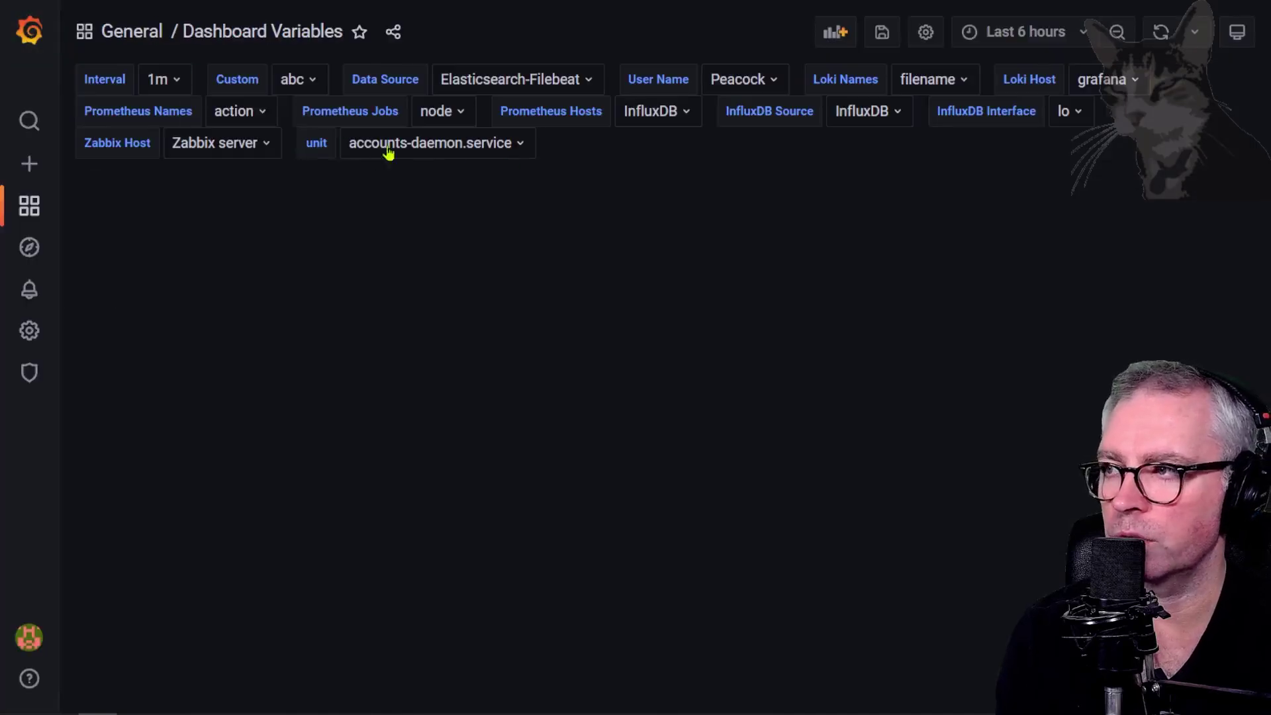
{"action": "left_click", "coordinate": [468, 153]}
{"action": "scroll", "coordinate": [444, 287], "scroll_direction": "down", "scroll_amount": 20}
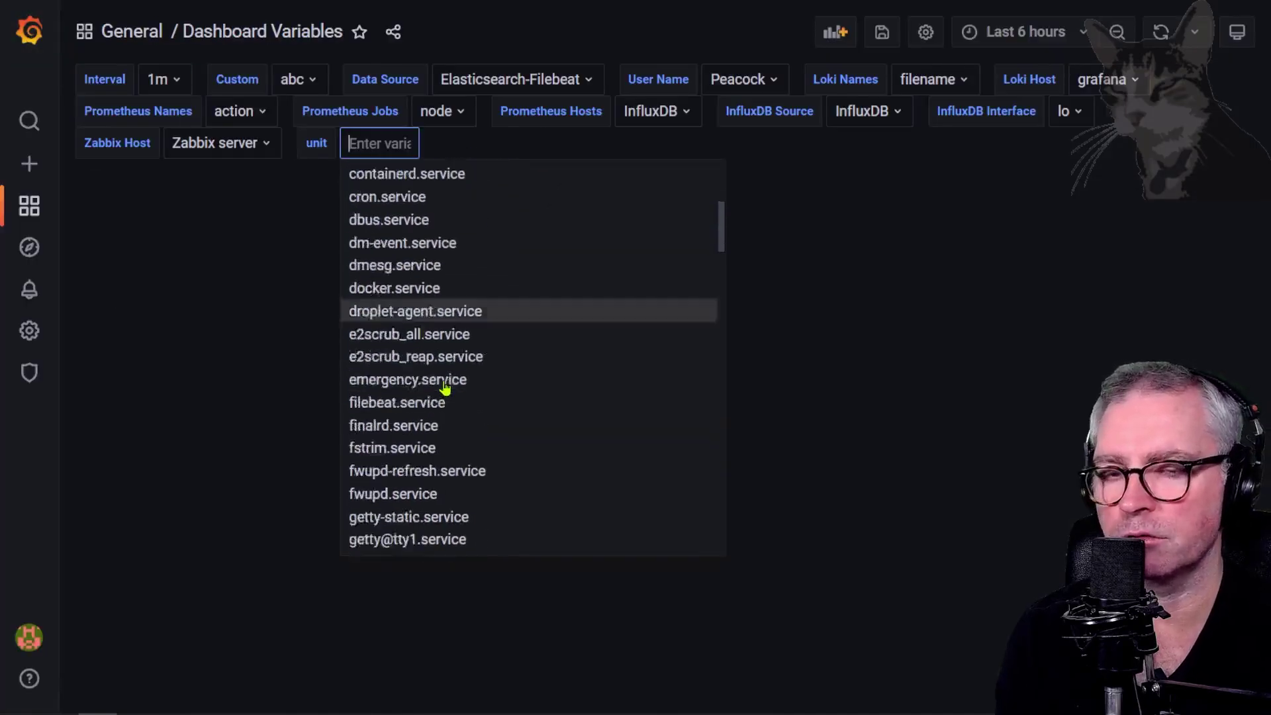
{"action": "scroll", "coordinate": [450, 384], "scroll_direction": "up", "scroll_amount": 20}
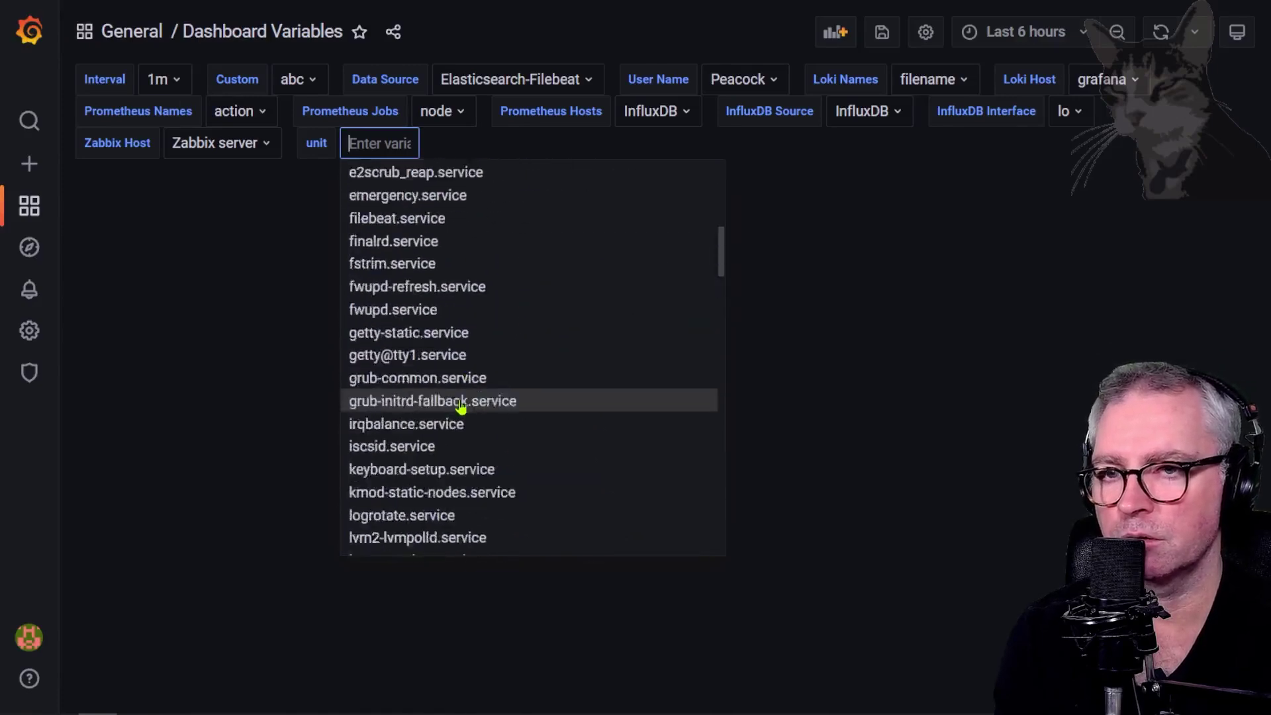
{"action": "left_click", "coordinate": [871, 328]}
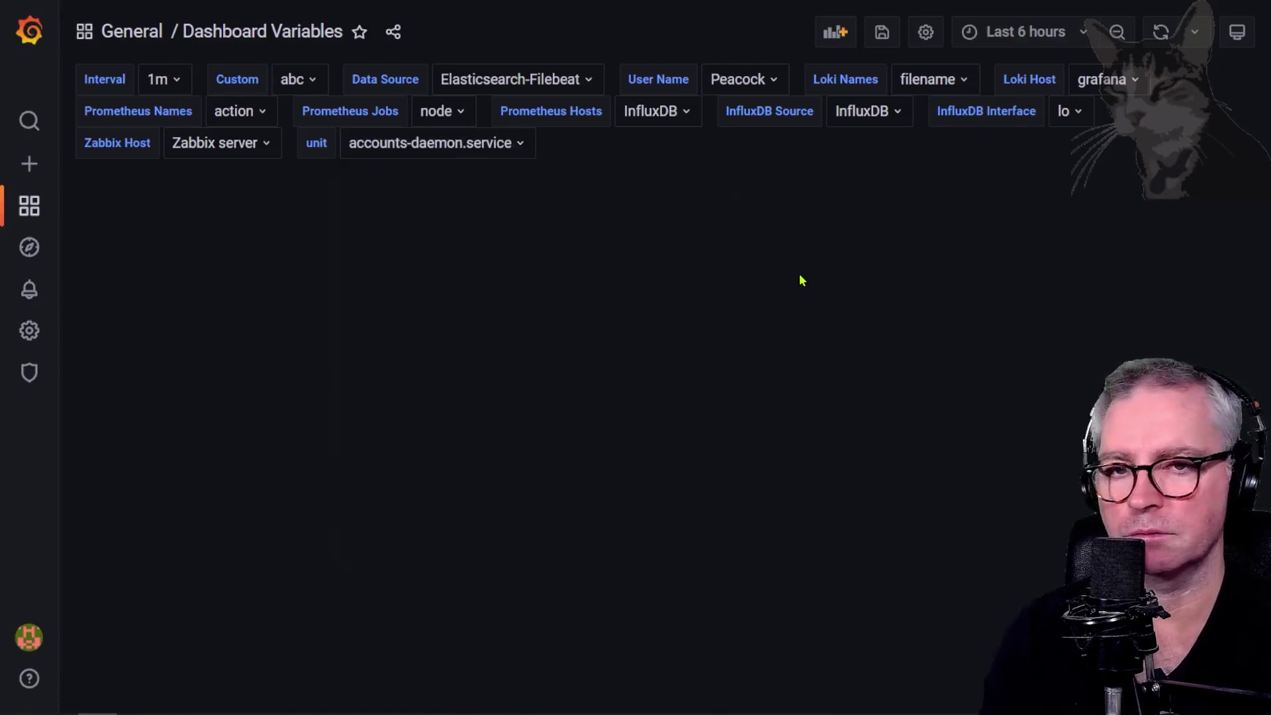
Step: Switch to the documentation and review the Dashboard Variables page's table of example variables from interval through unit
{"action": "key", "text": "alt+Tab"}
{"action": "left_click", "coordinate": [626, 433]}
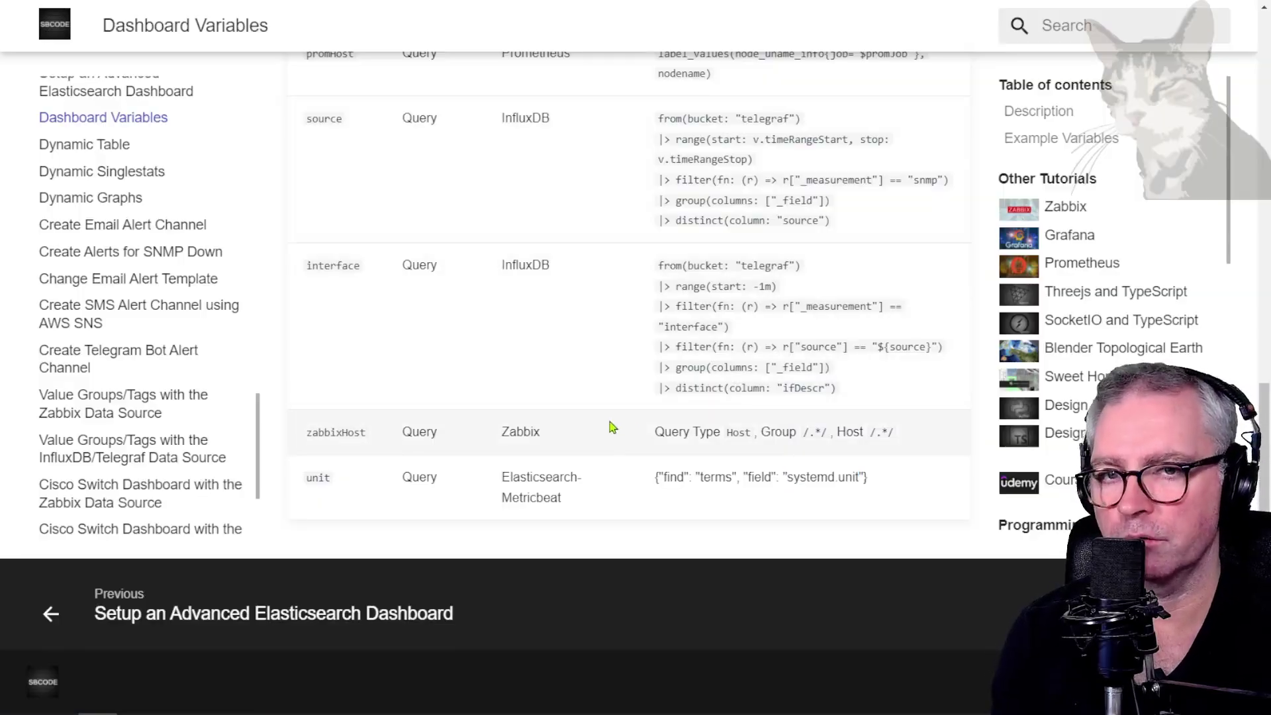
{"action": "scroll", "coordinate": [707, 482], "scroll_direction": "up", "scroll_amount": 15}
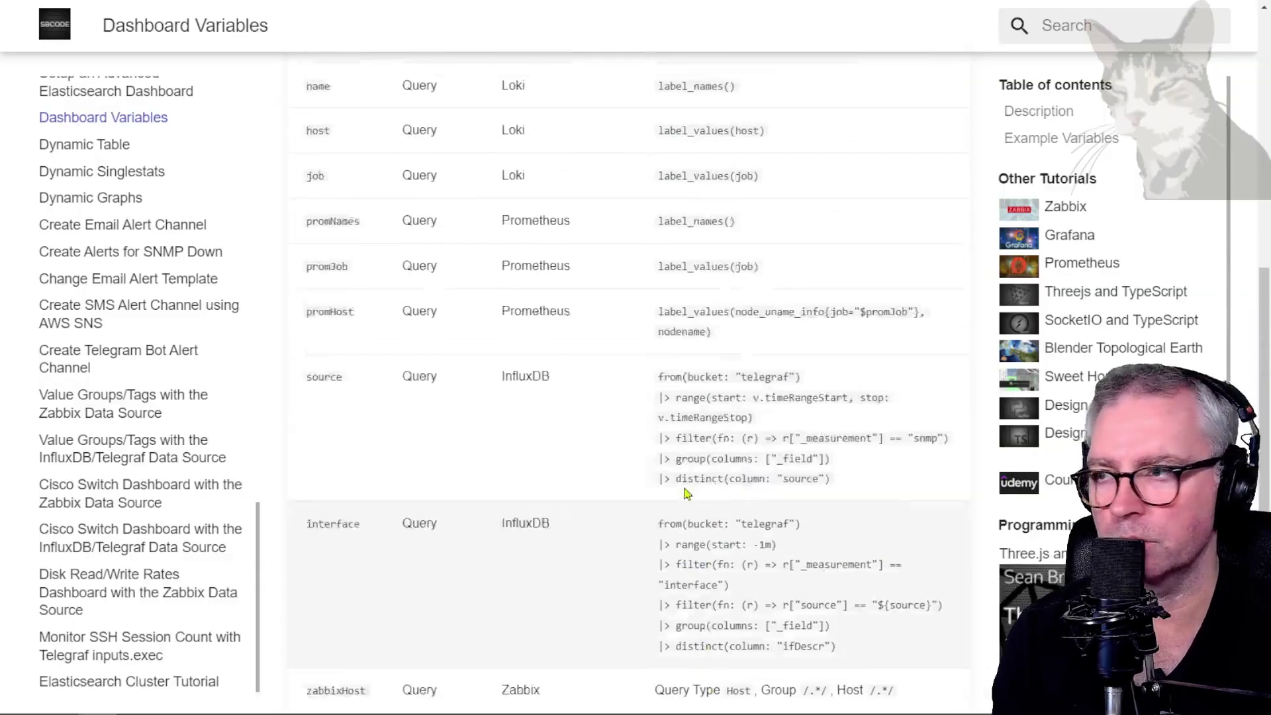
{"action": "left_click_drag", "start_coordinate": [575, 123], "coordinate": [288, 128]}
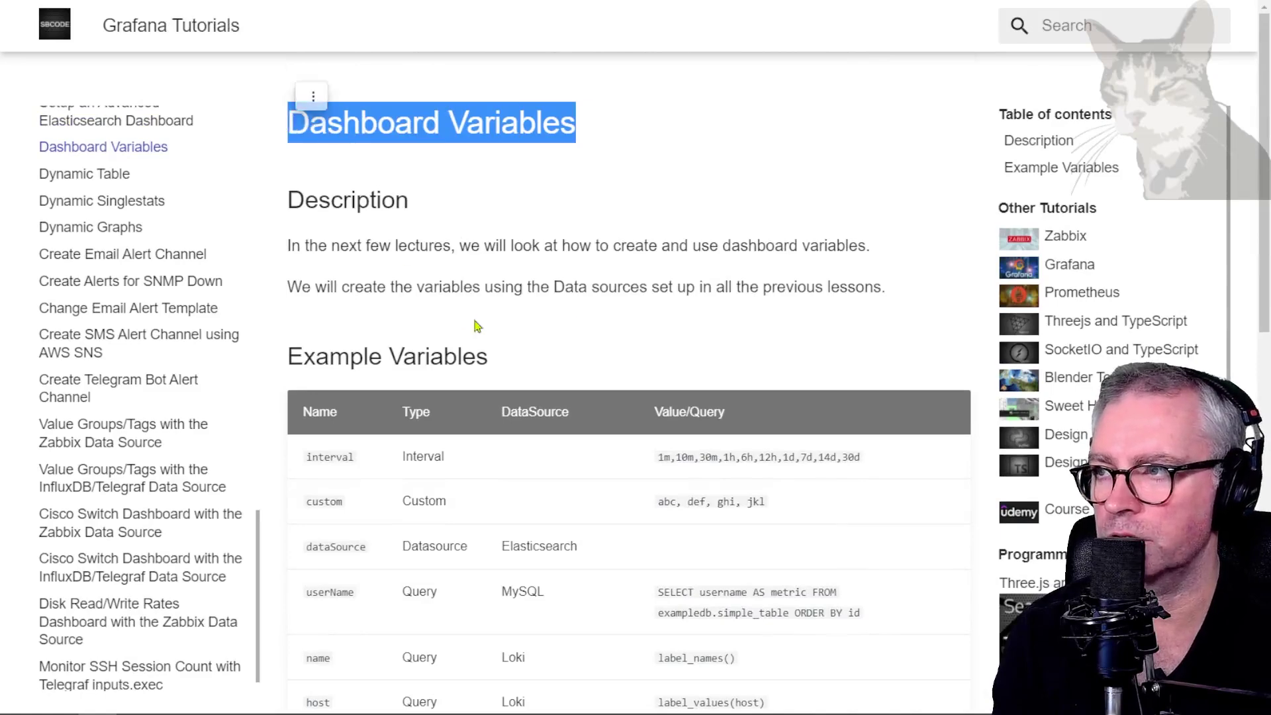
{"action": "left_click", "coordinate": [531, 285]}
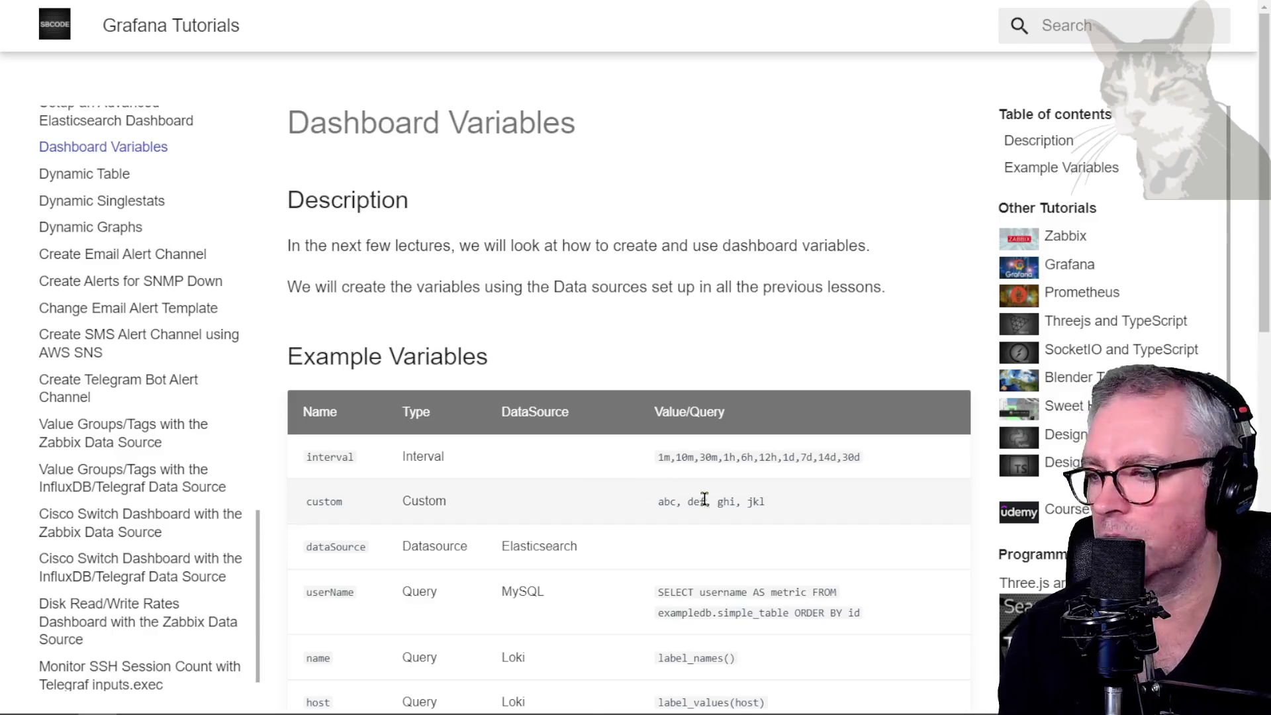
{"action": "scroll", "coordinate": [702, 495], "scroll_direction": "down", "scroll_amount": 8}
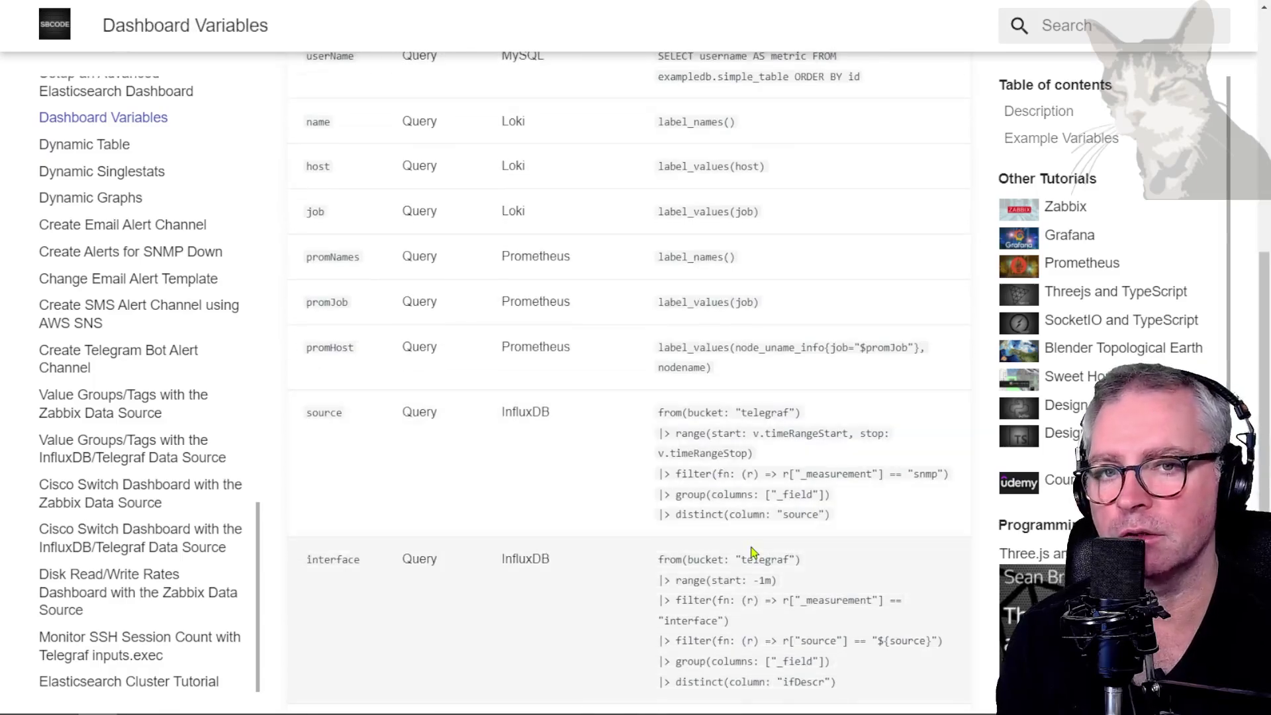
{"action": "scroll", "coordinate": [728, 549], "scroll_direction": "down", "scroll_amount": 3}
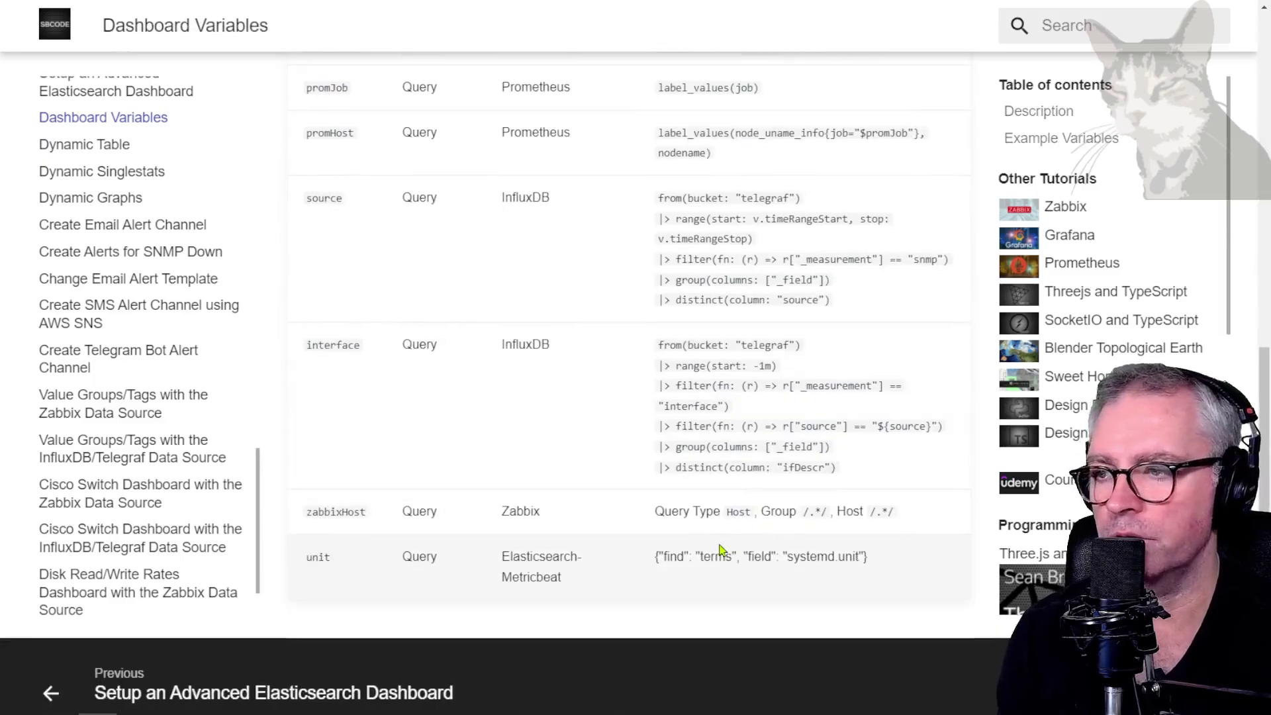
{"action": "scroll", "coordinate": [736, 528], "scroll_direction": "up", "scroll_amount": 6}
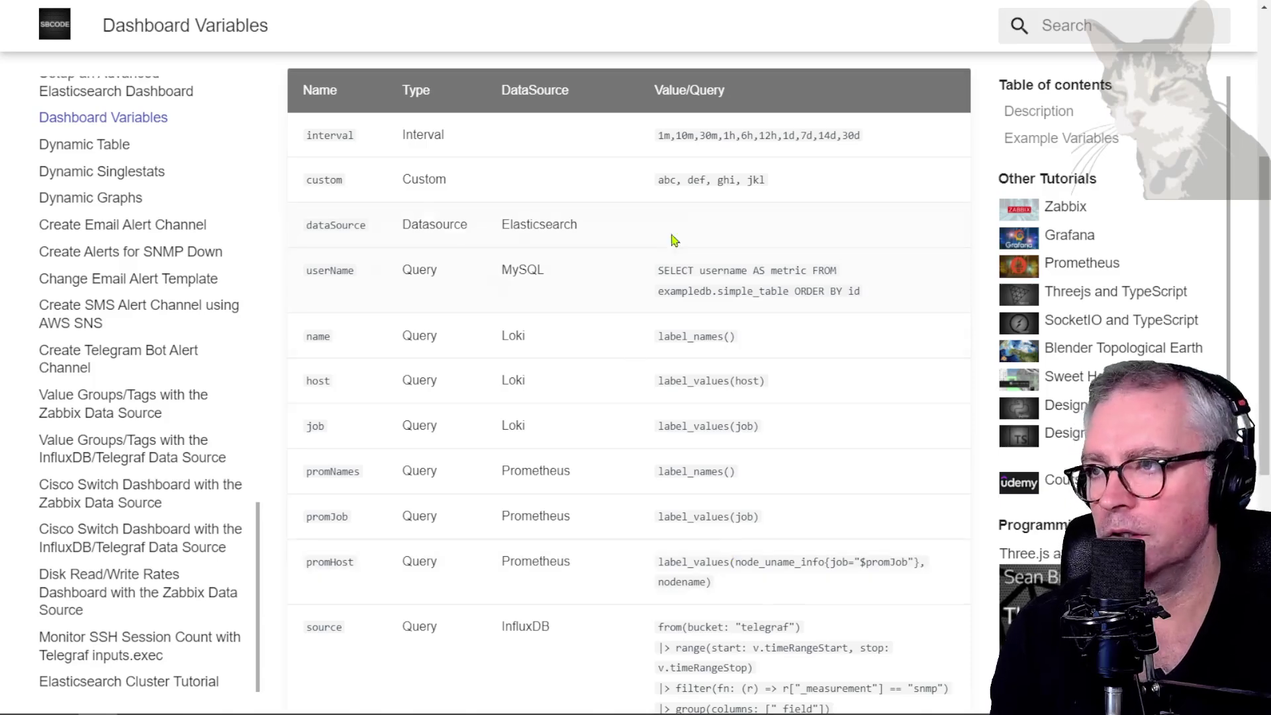
{"action": "scroll", "coordinate": [596, 406], "scroll_direction": "down", "scroll_amount": 5}
{"action": "scroll", "coordinate": [640, 439], "scroll_direction": "up", "scroll_amount": 7}
{"action": "scroll", "coordinate": [632, 438], "scroll_direction": "up", "scroll_amount": 2}
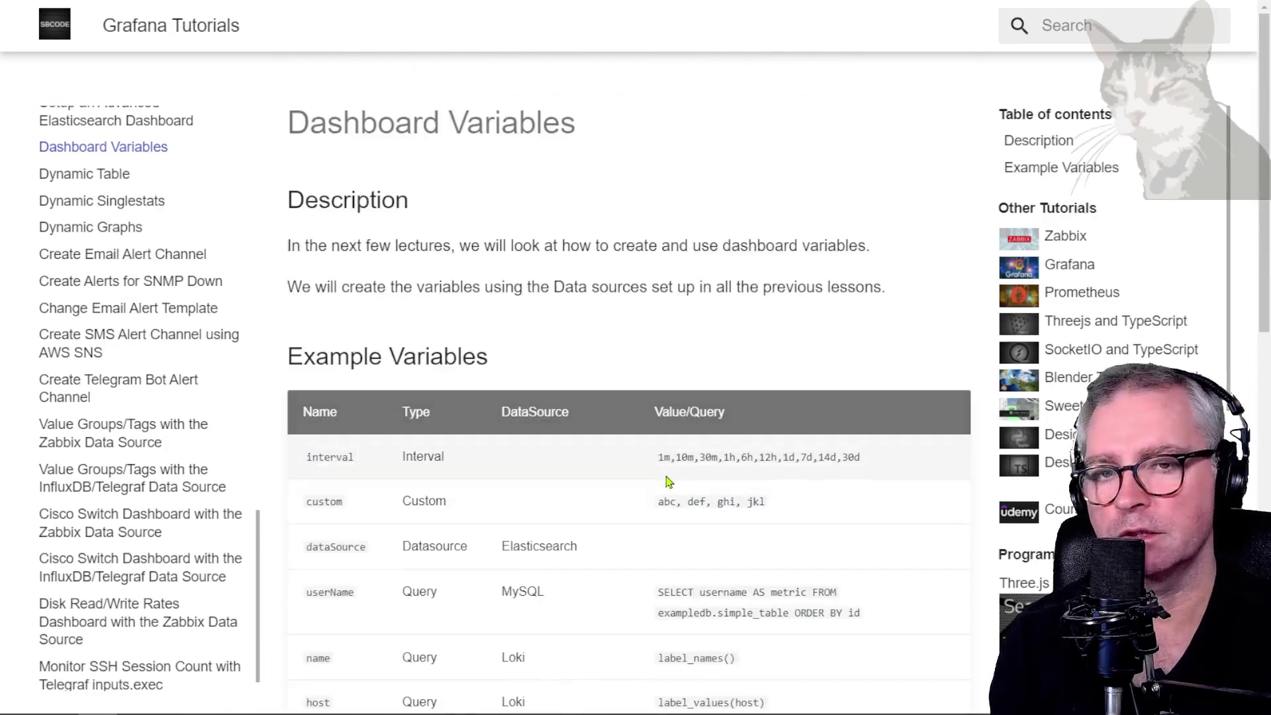
{"action": "scroll", "coordinate": [610, 487], "scroll_direction": "down", "scroll_amount": 6}
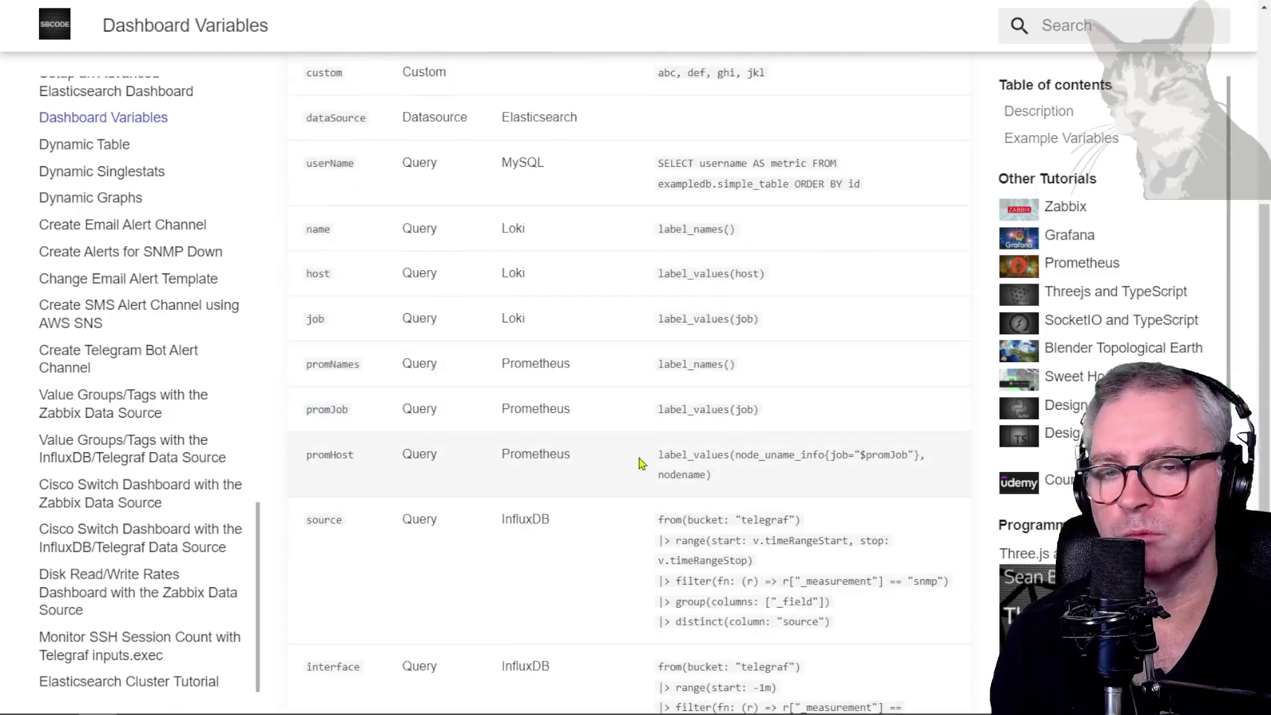